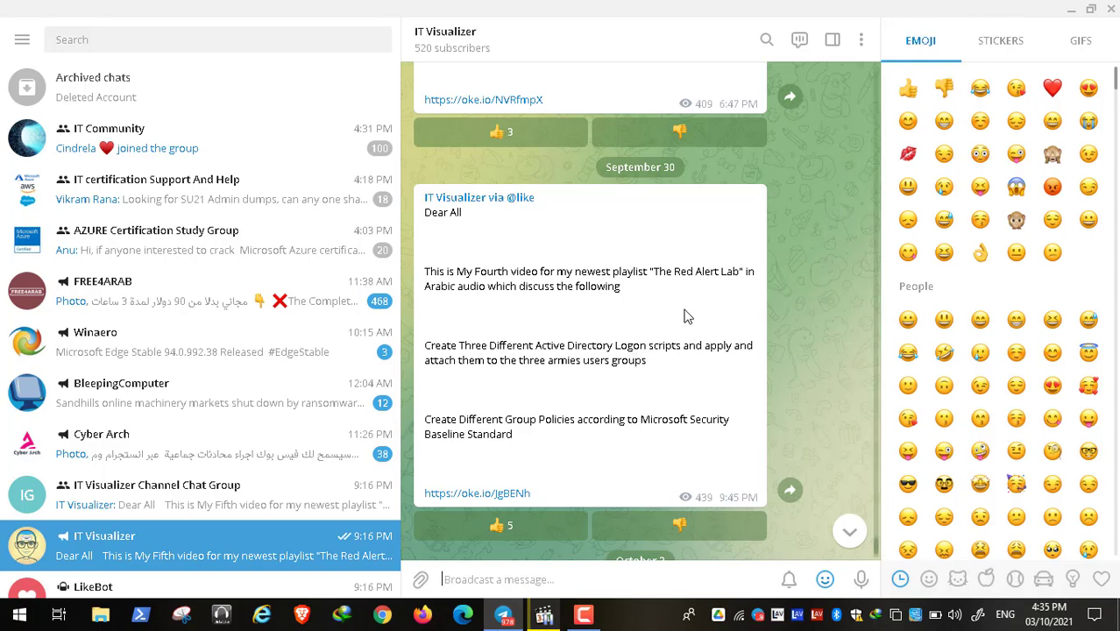
Minimize Telegram, then view and dismiss the ENG input language list.
left_click(1071, 9)
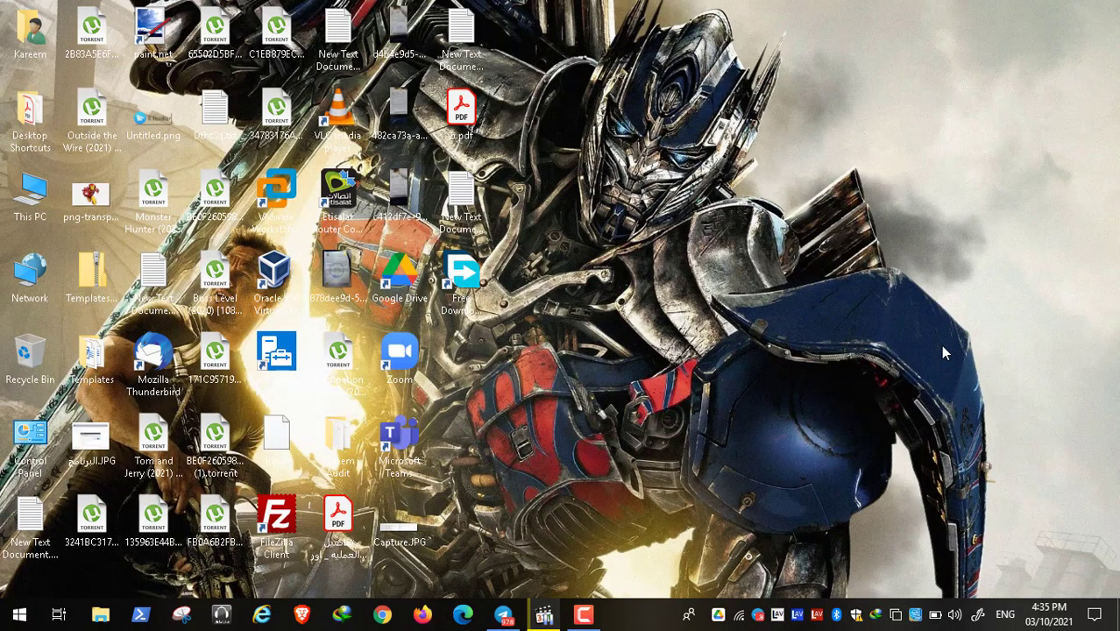
left_click(1008, 616)
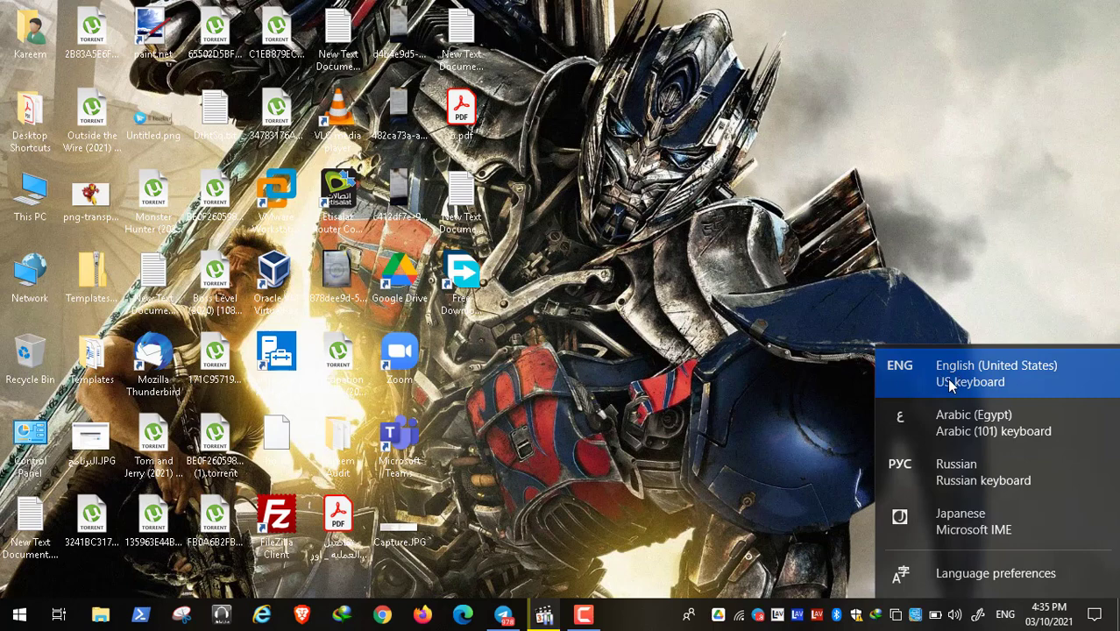
left_click(781, 280)
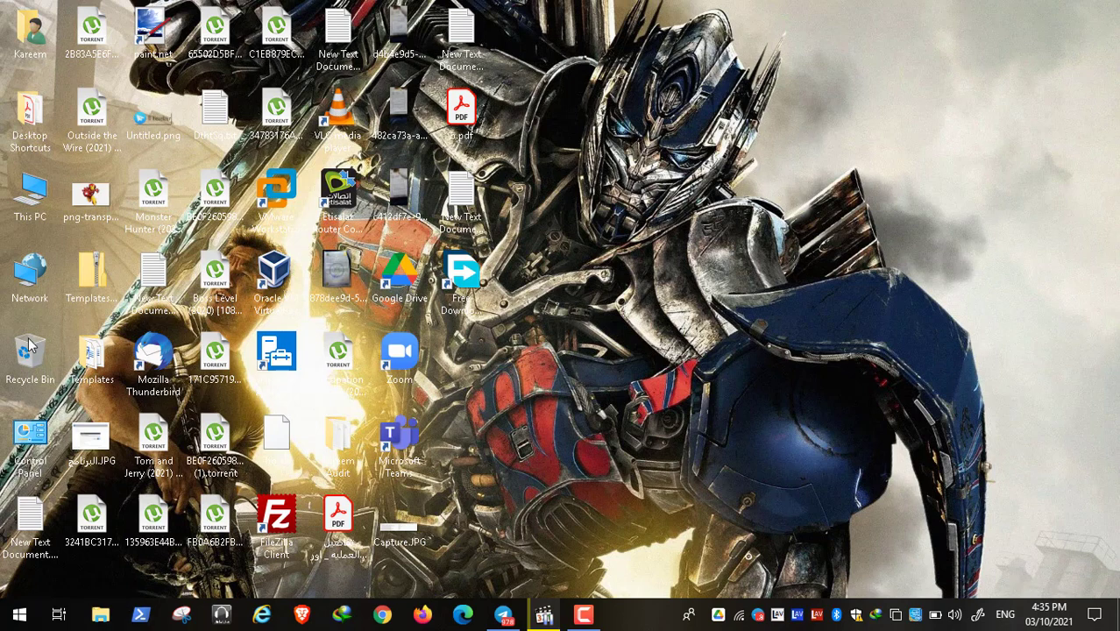
right_click(35, 188)
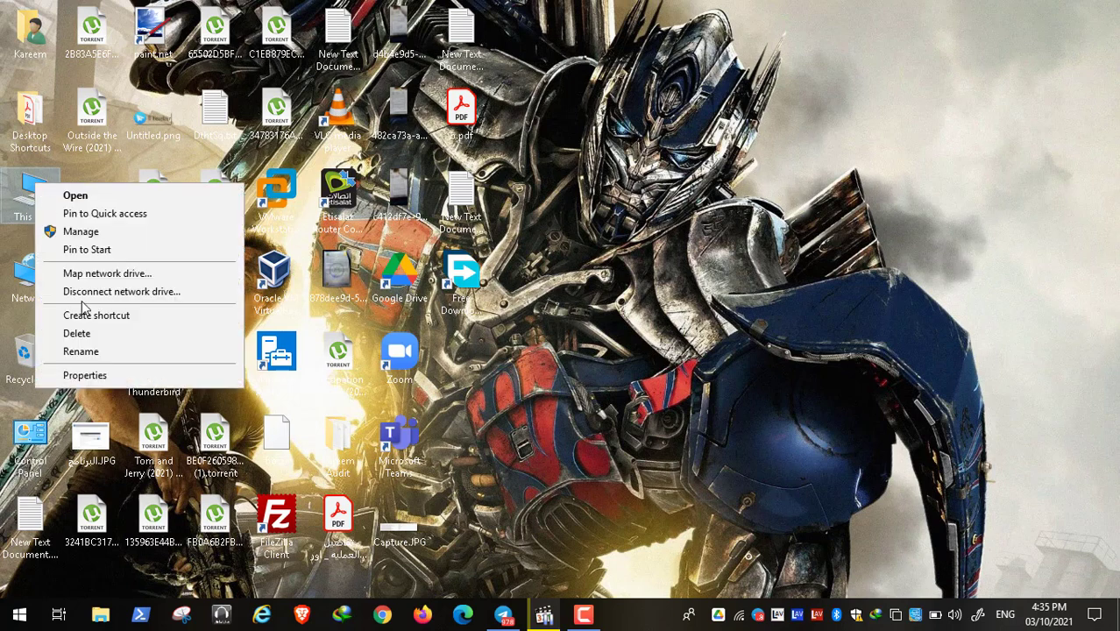
left_click(118, 373)
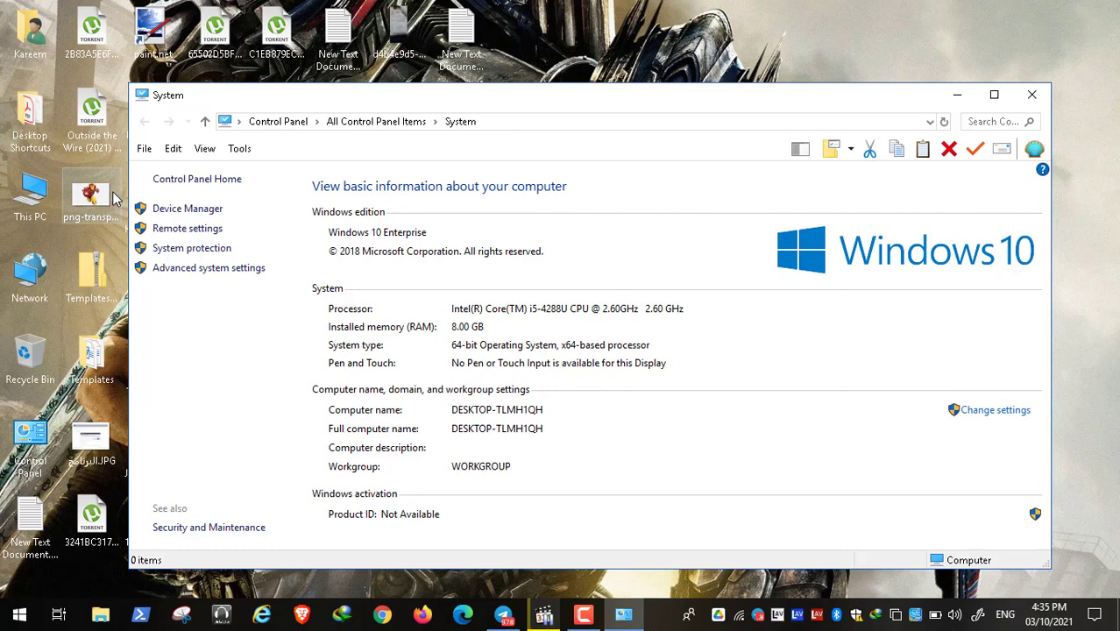
left_click(33, 195)
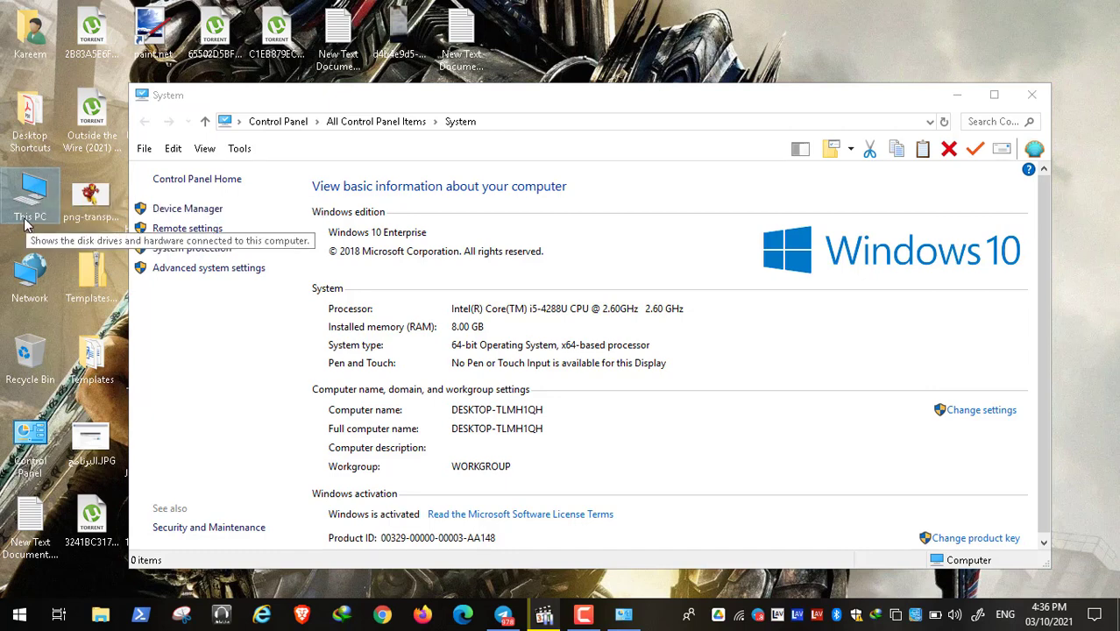
left_click(1032, 95)
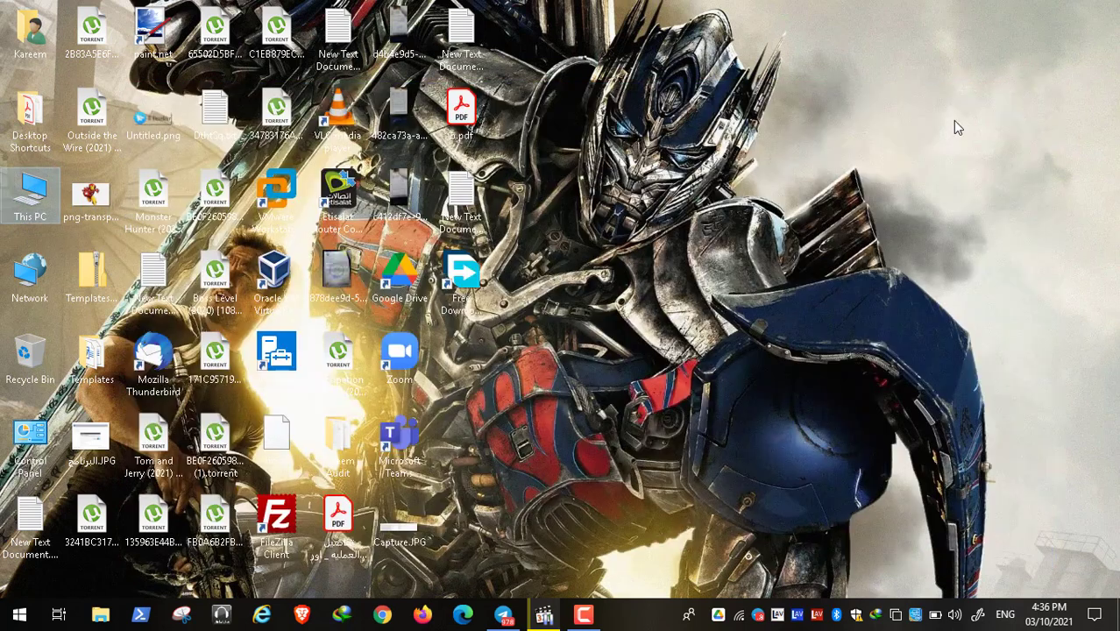
left_click(1004, 614)
left_click(668, 441)
left_click(505, 617)
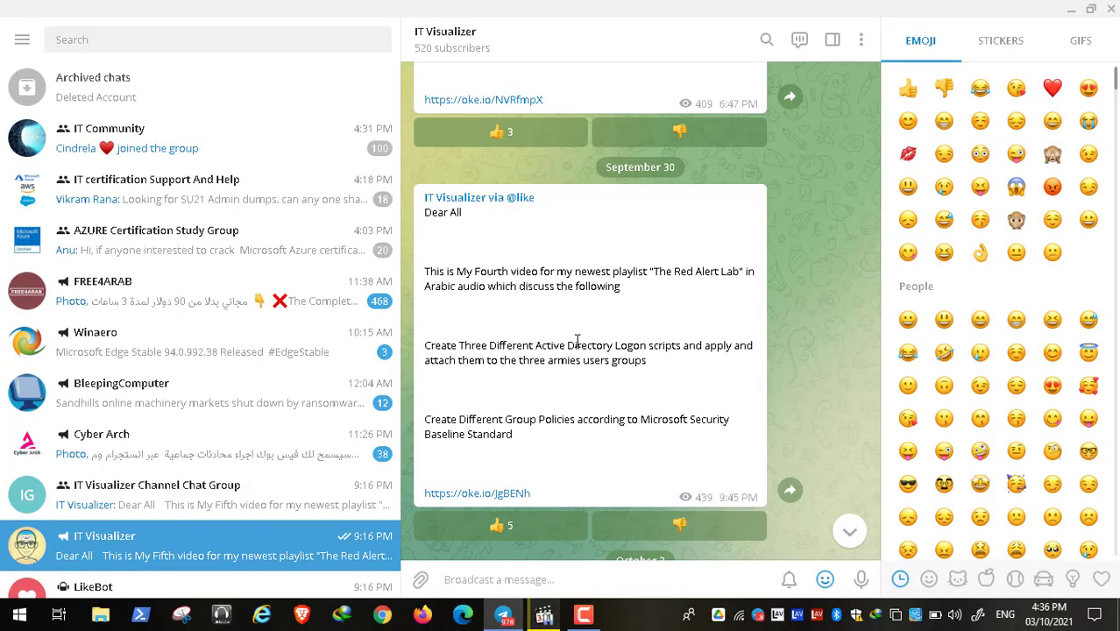
left_click(1005, 614)
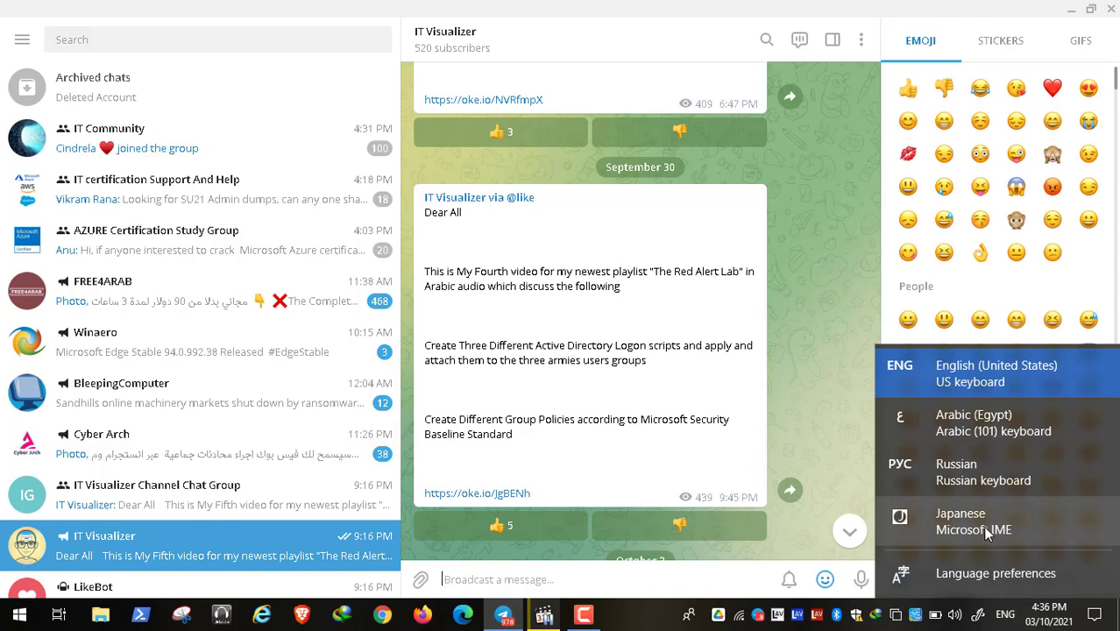
left_click(1065, 12)
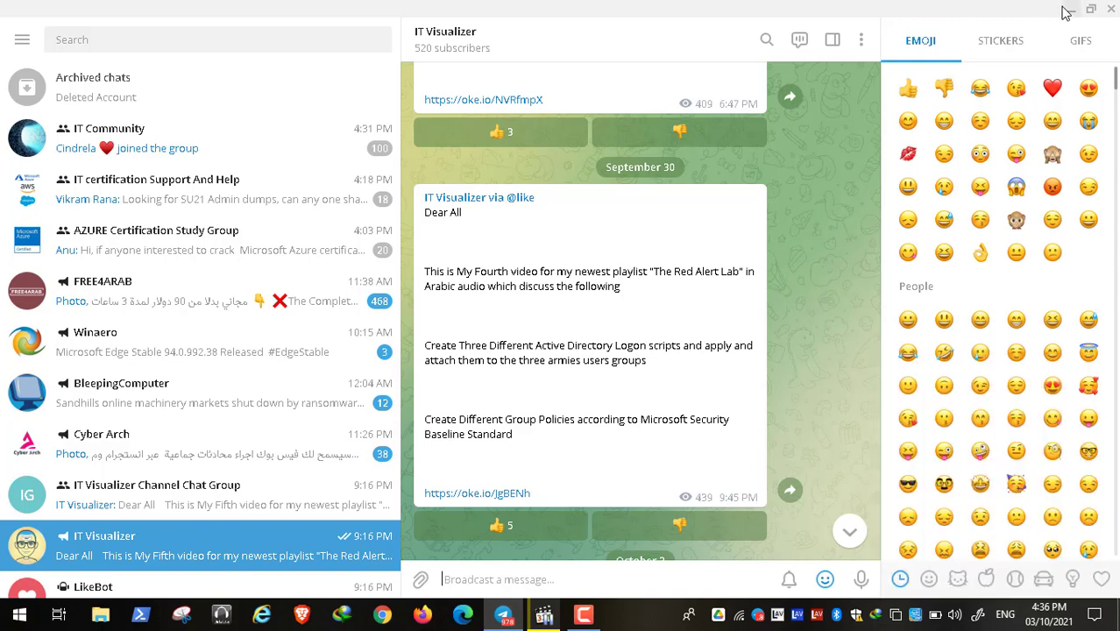
left_click(1065, 13)
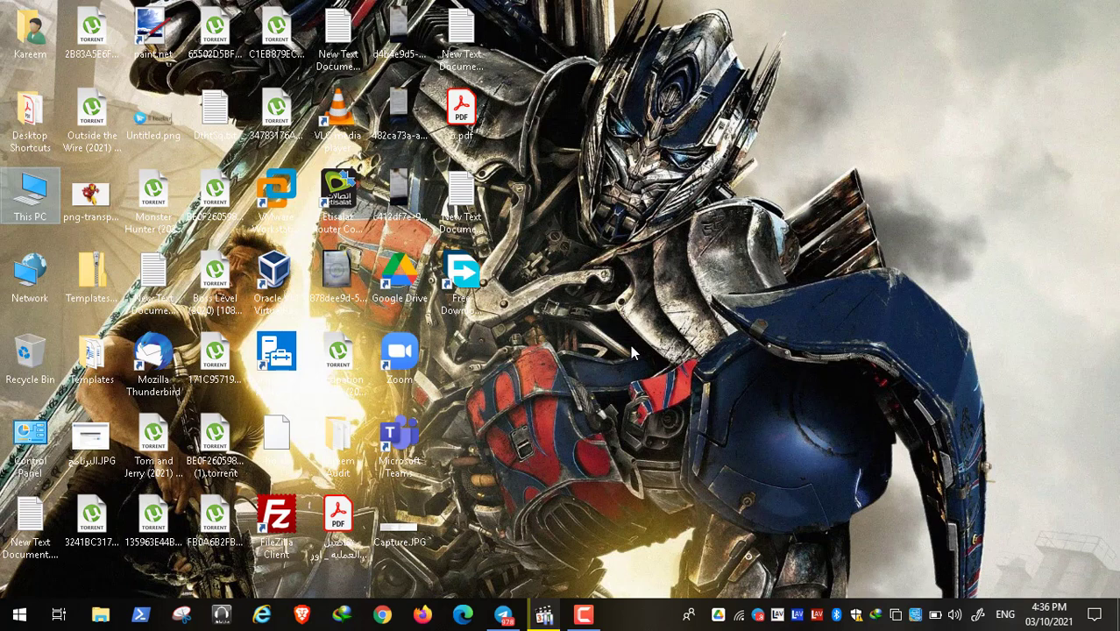
View the ENG input language list, then restore Telegram on the IT Visualizer channel.
left_click(1005, 614)
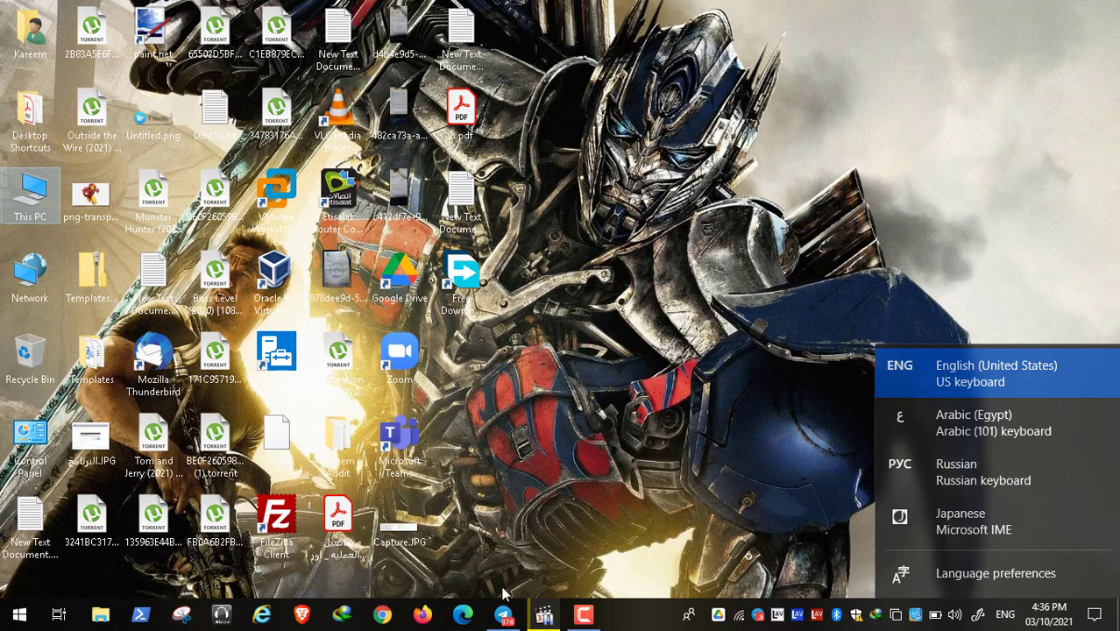
left_click(505, 617)
left_click(505, 617)
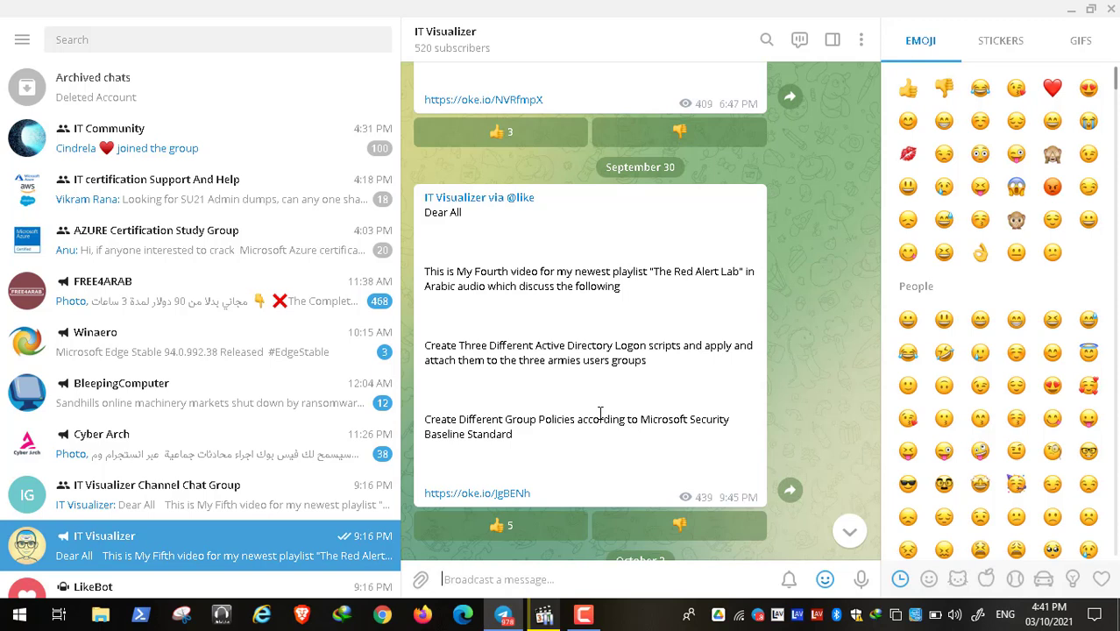
Minimize Telegram and resume the paused video in a full-screen player.
mouse_move(504, 614)
left_click(1068, 12)
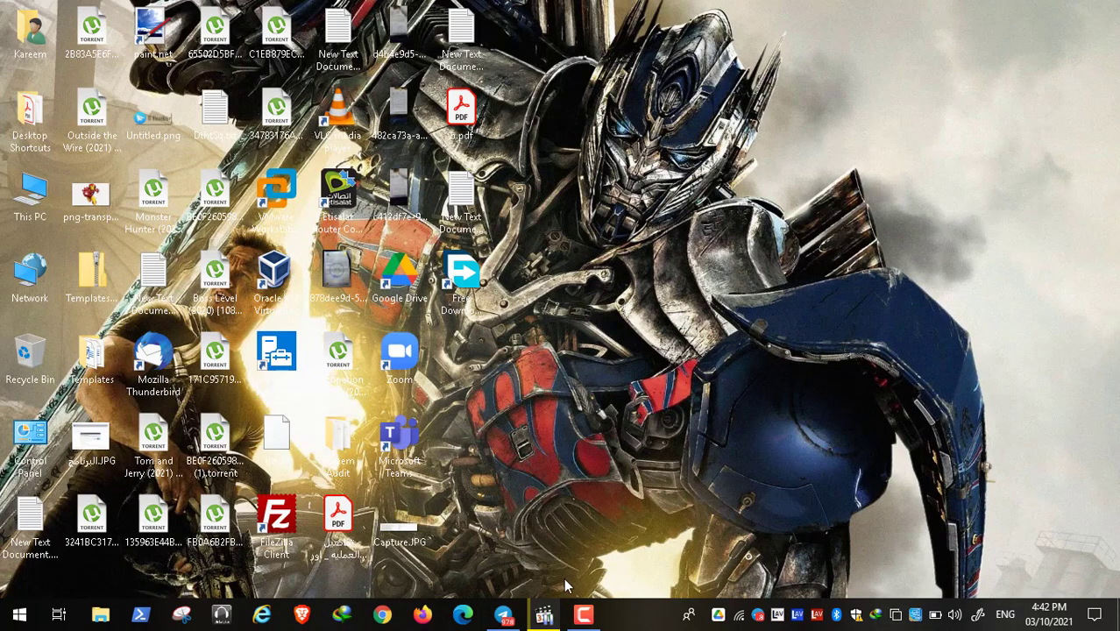
left_click(543, 617)
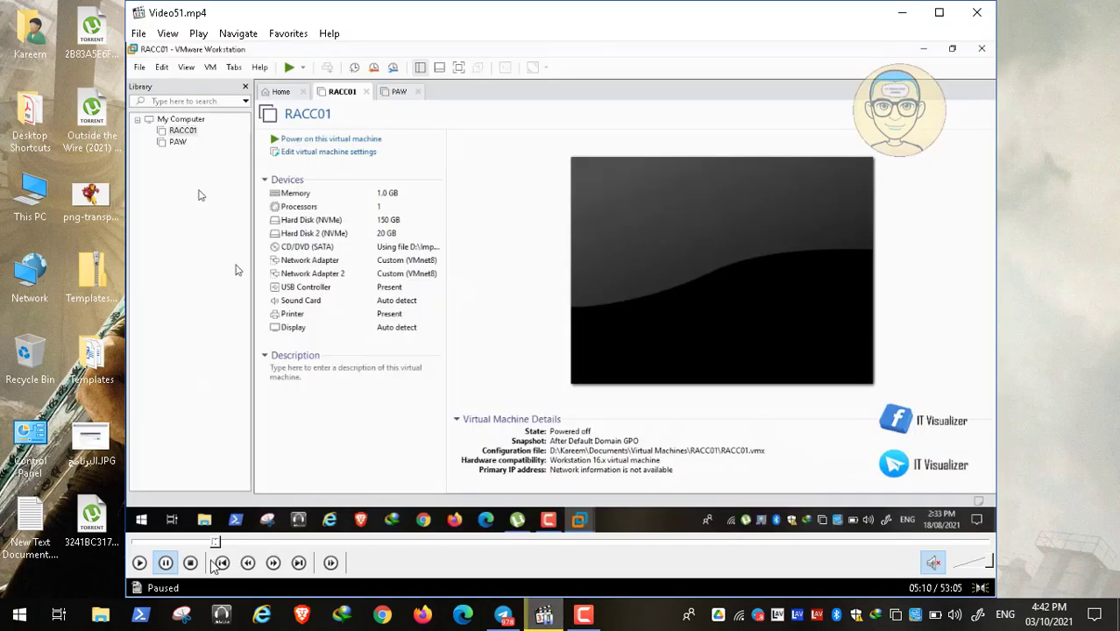
double_click(145, 293)
key("space")
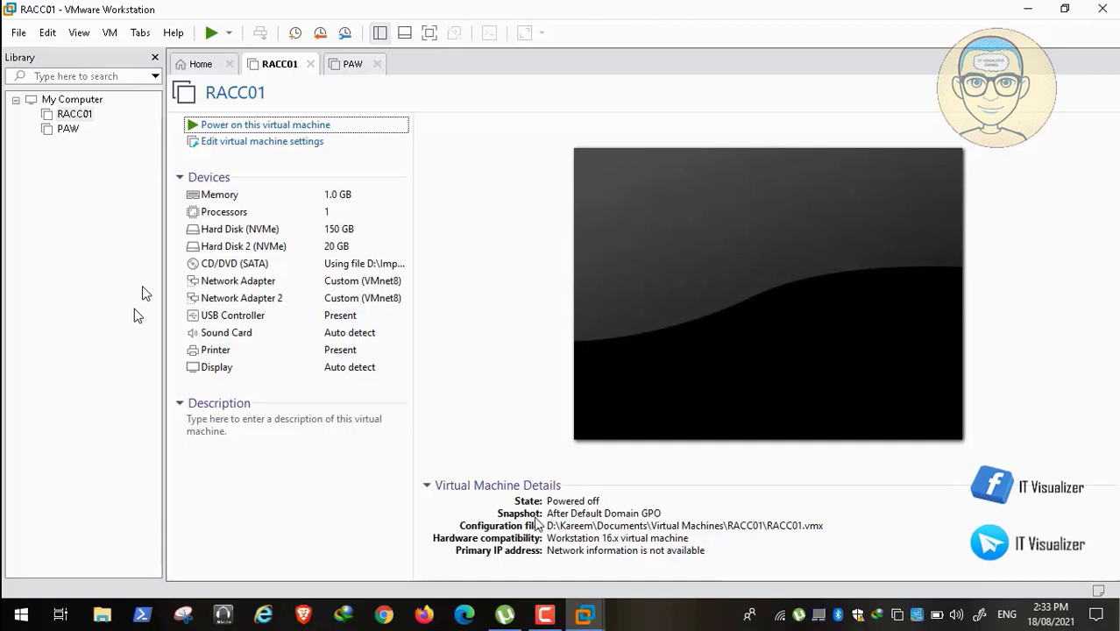
Power on the RACC01 virtual machine to its unlock screen and switch to the PAW tab.
key("ctrl+b")
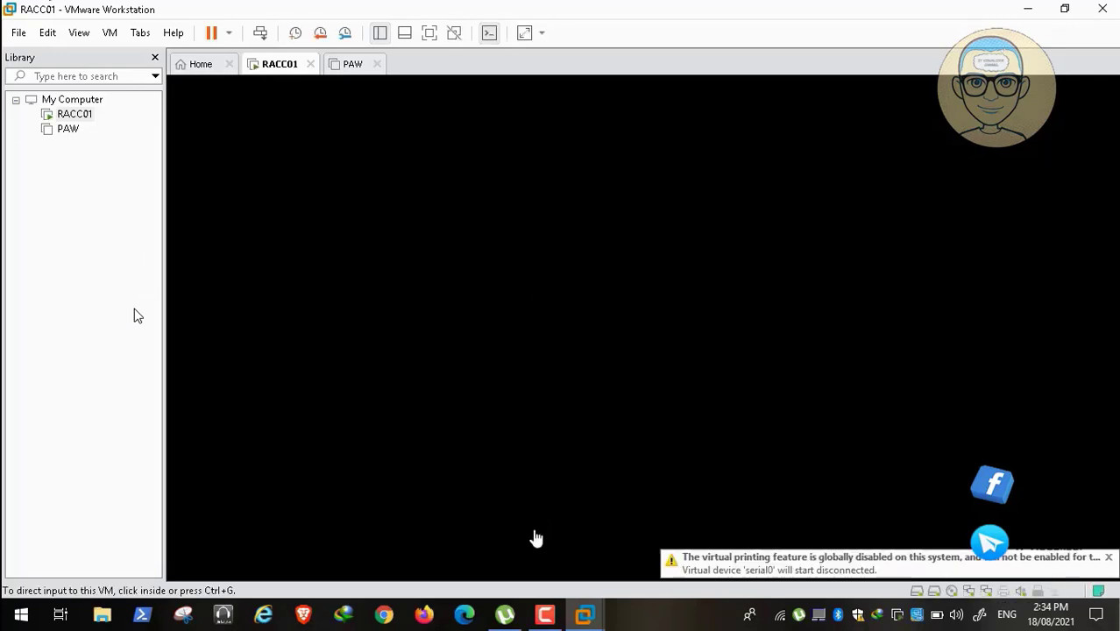
left_click(546, 616)
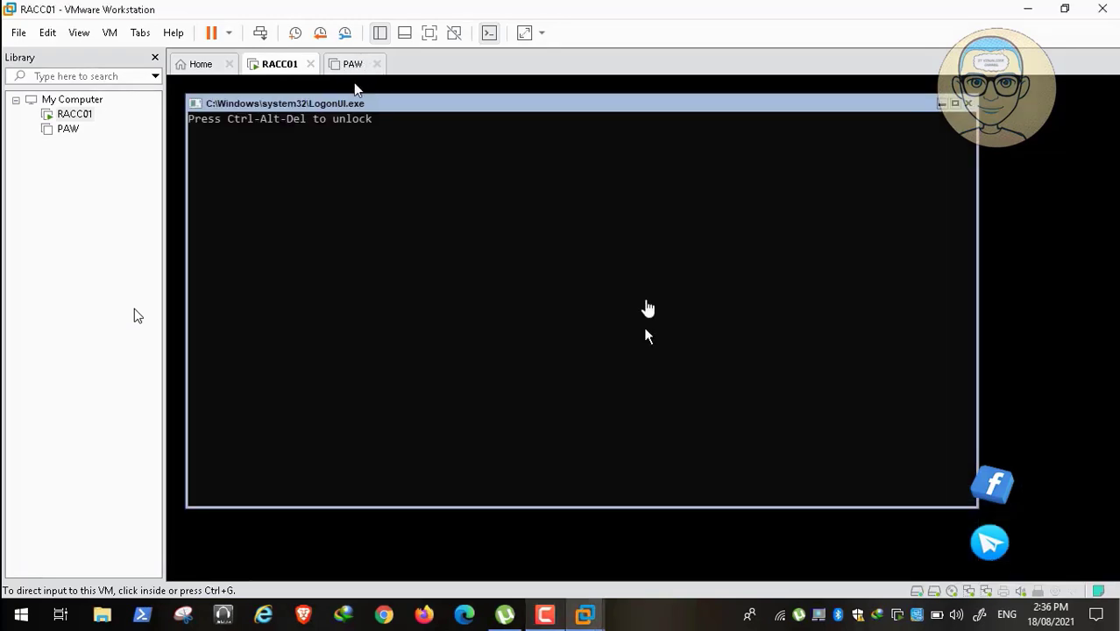
left_click(628, 325)
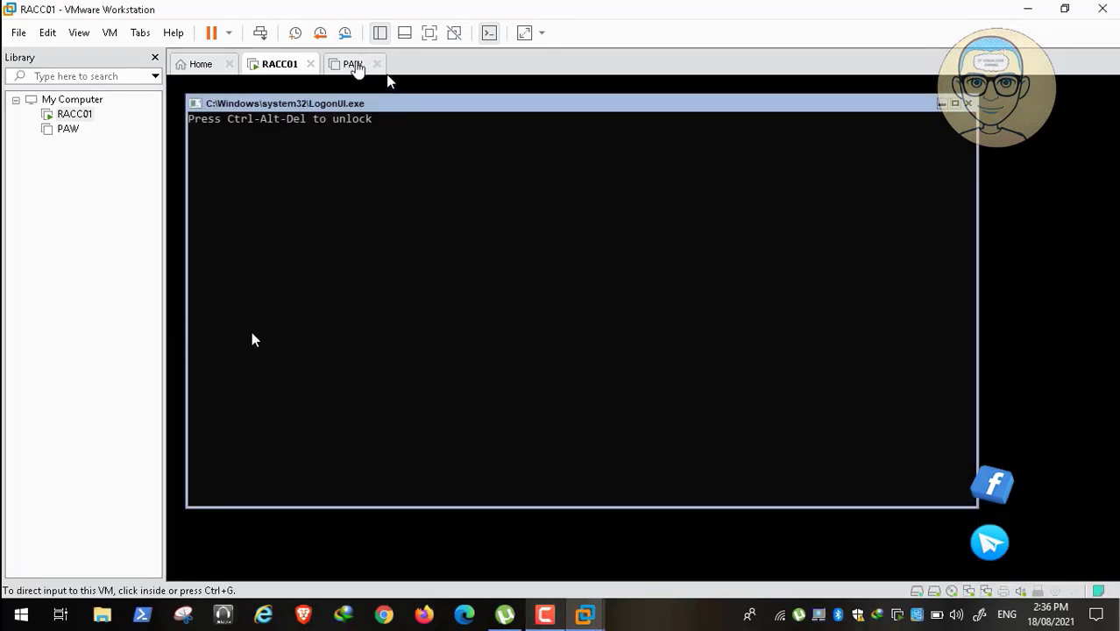
left_click(354, 65)
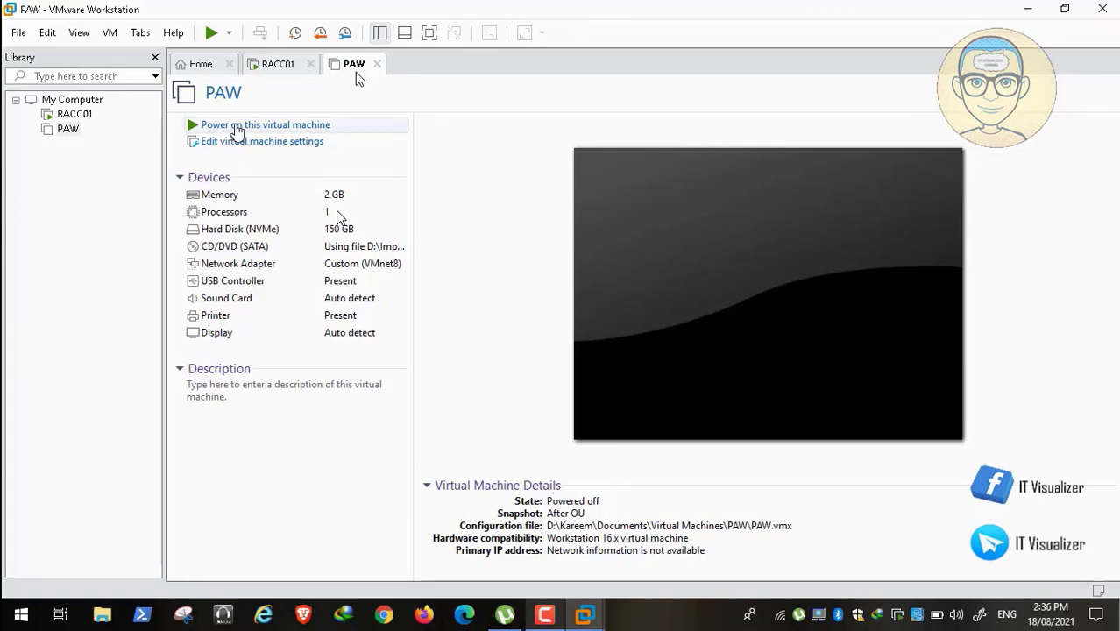
Power on the PAW VM and get past its lock screen and Red Alert Zone legal notice.
left_click(235, 128)
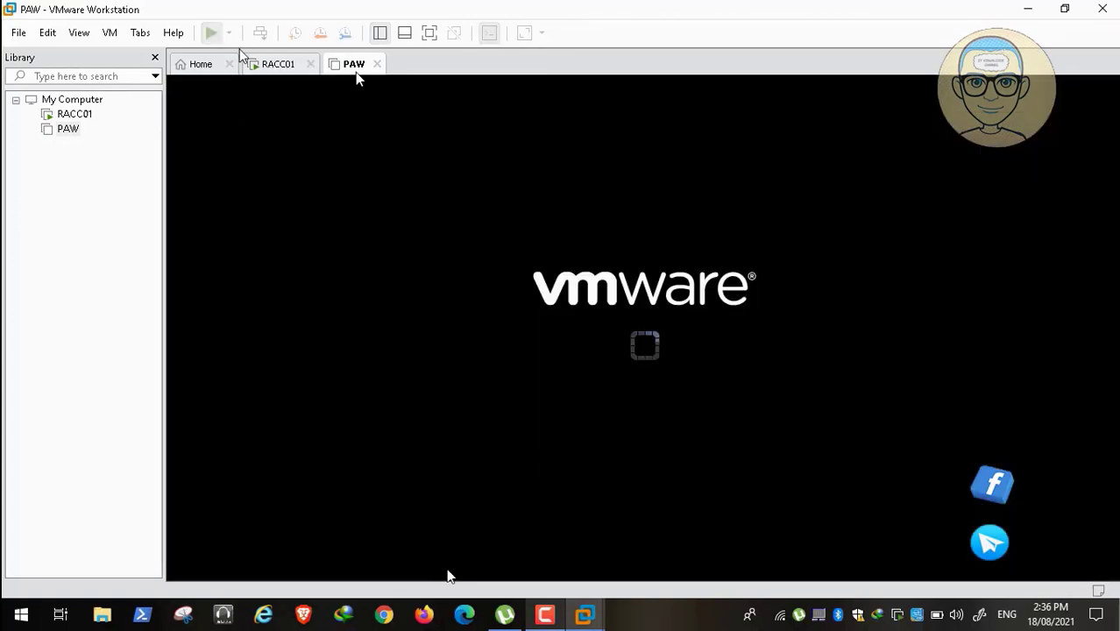
left_click(544, 614)
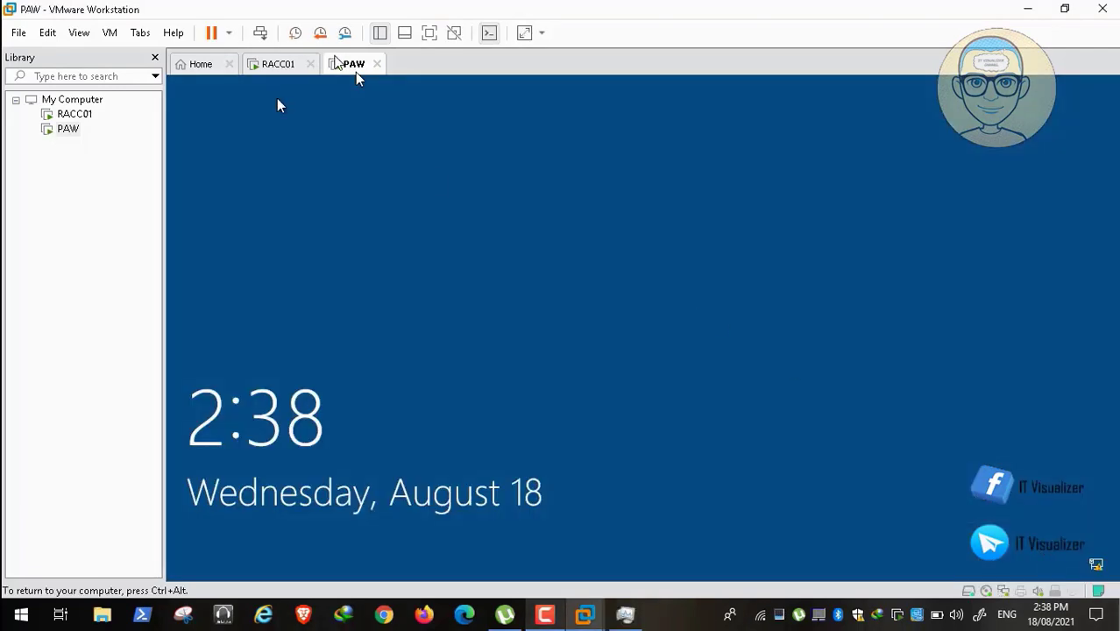
left_click(460, 373)
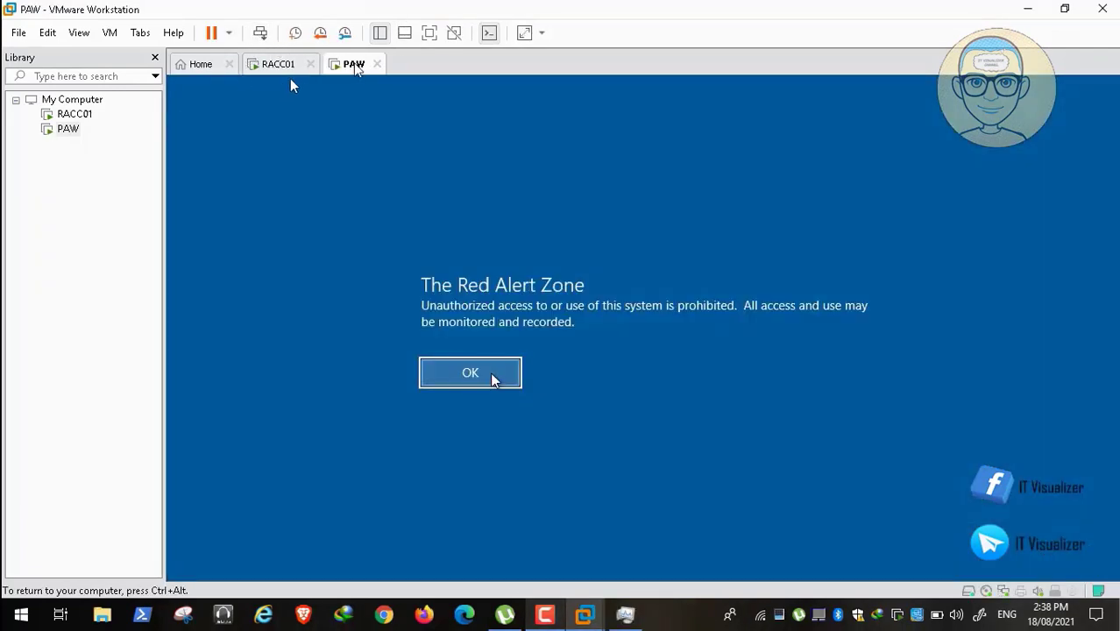
left_click(492, 379)
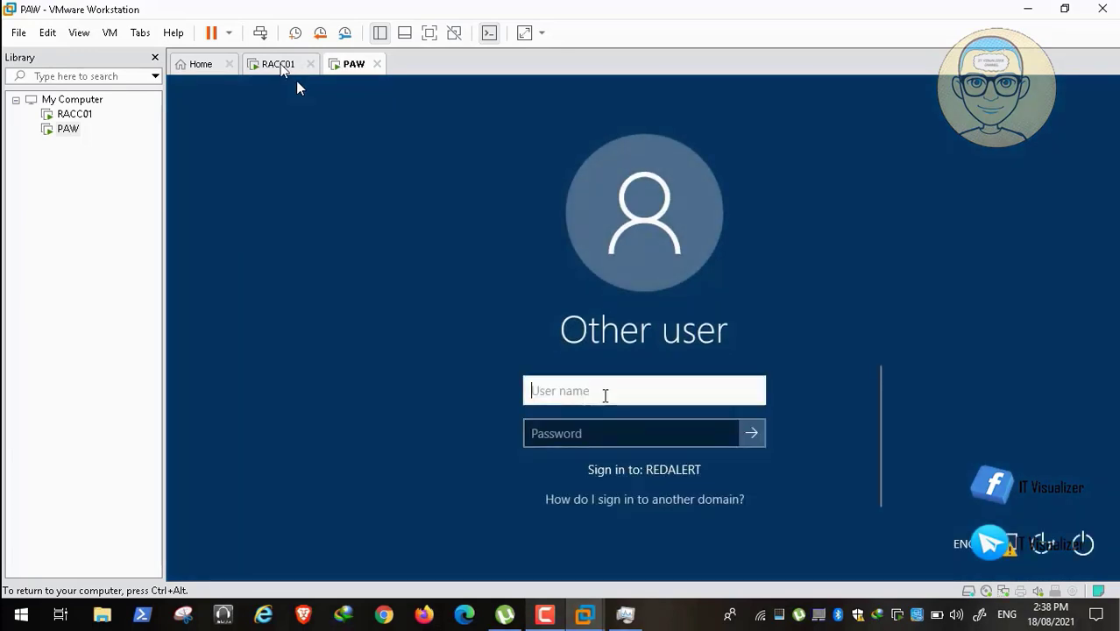
Sign in with the redalert domain user name and password, then release input from the VM.
type("reda")
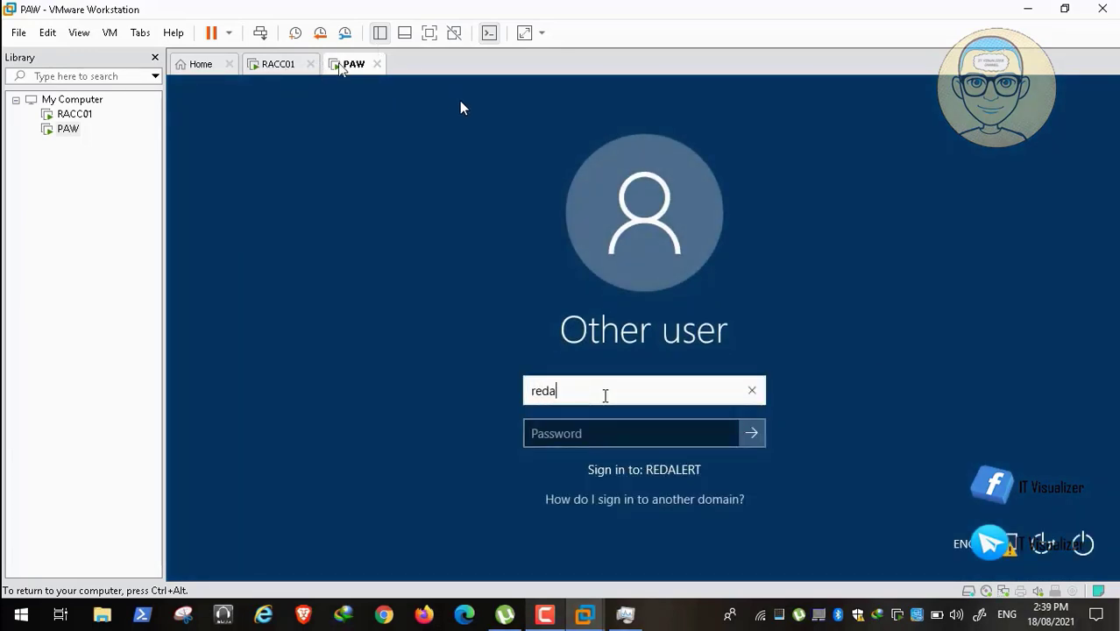
type("lert\\")
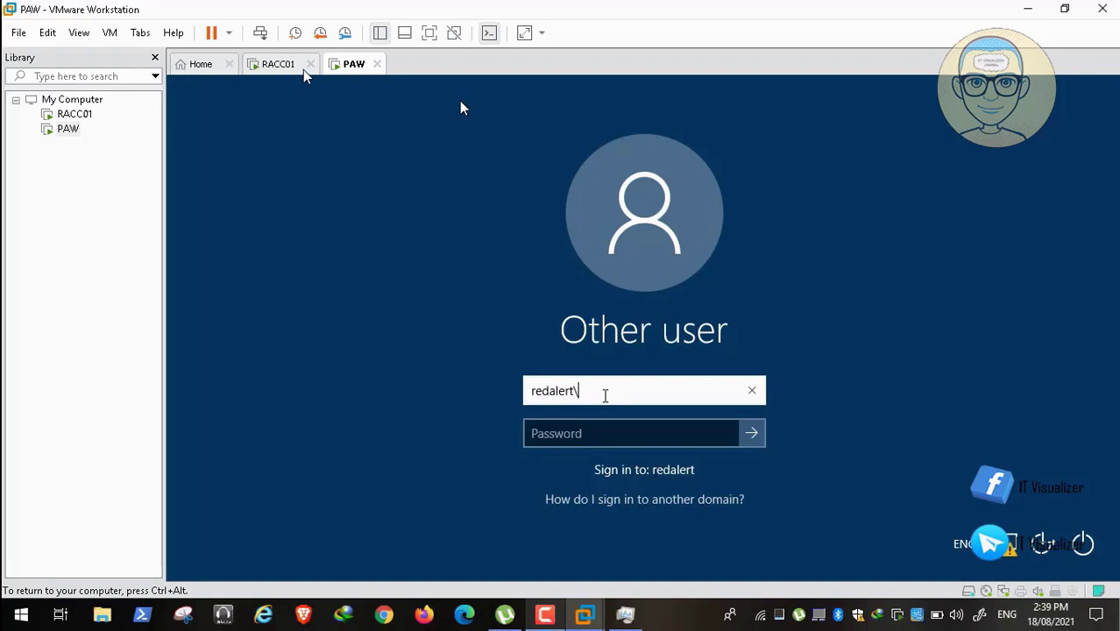
type("kraouf")
key("Tab")
type("•")
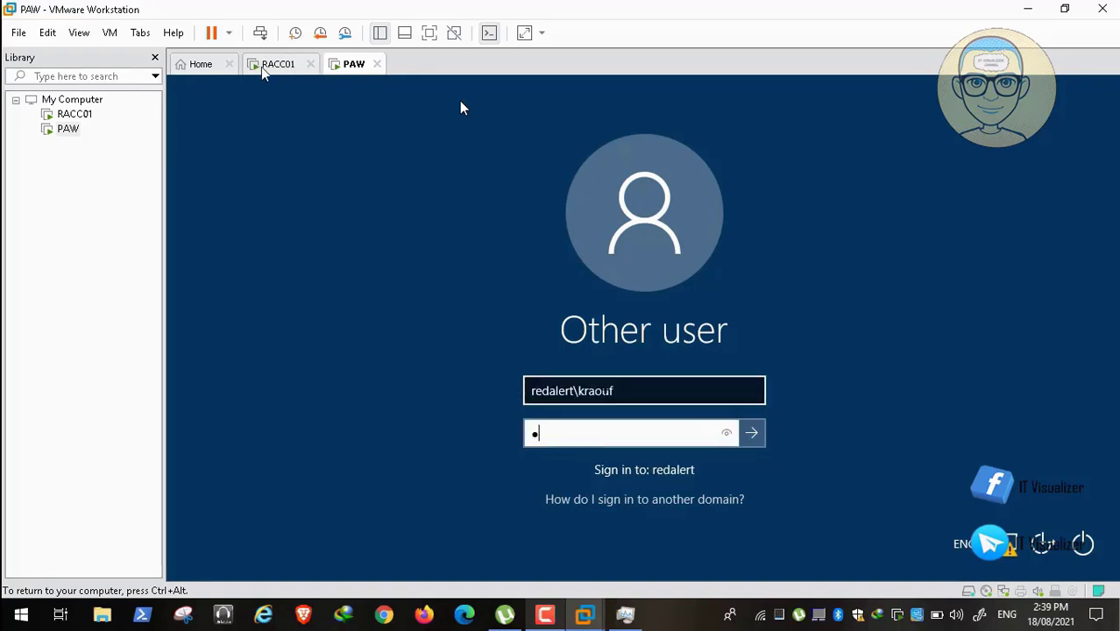
type("•••••••••")
key("Return")
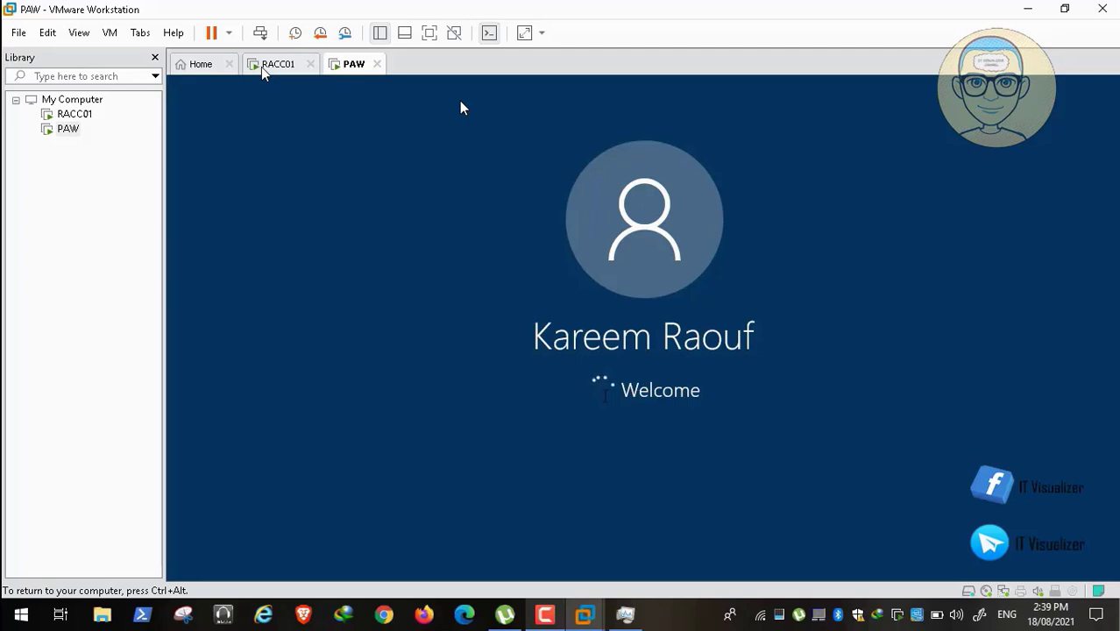
key("ctrl+alt")
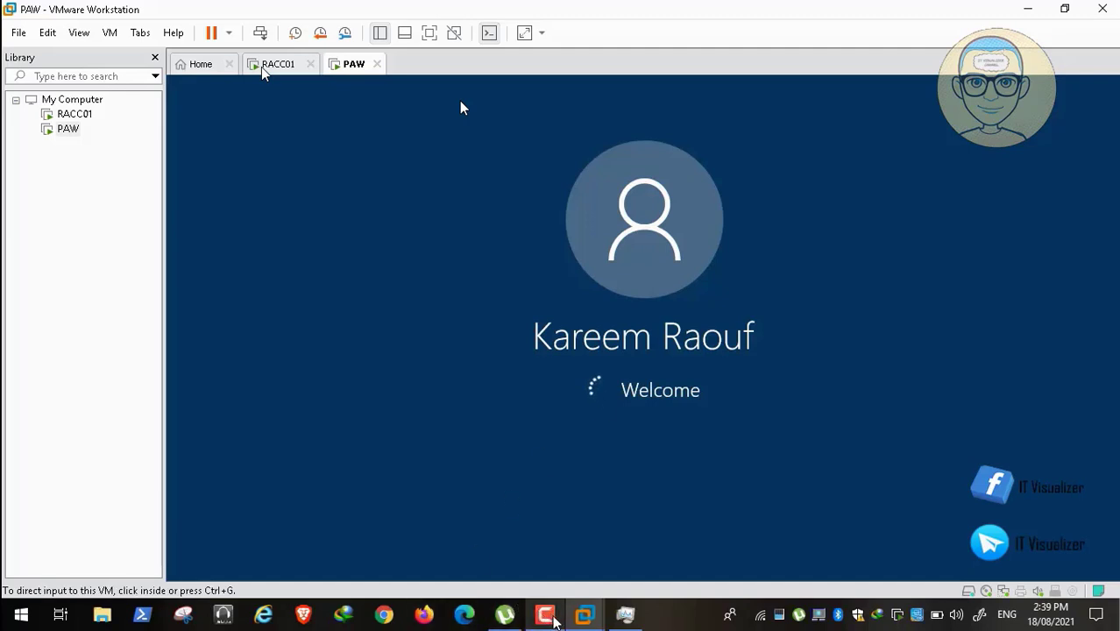
left_click(547, 618)
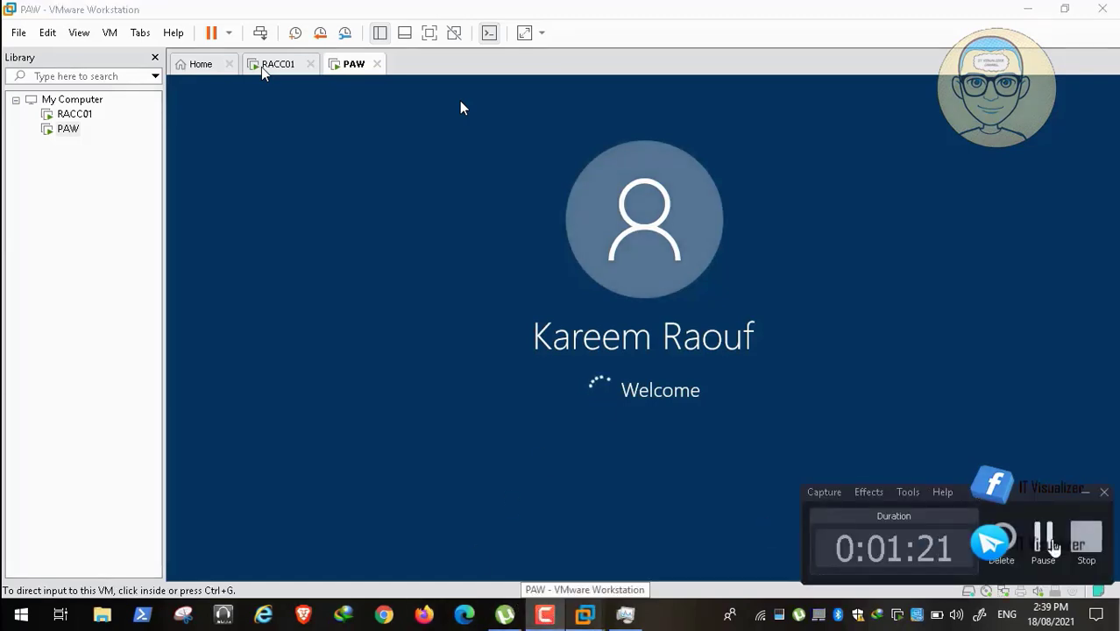
left_click(1044, 531)
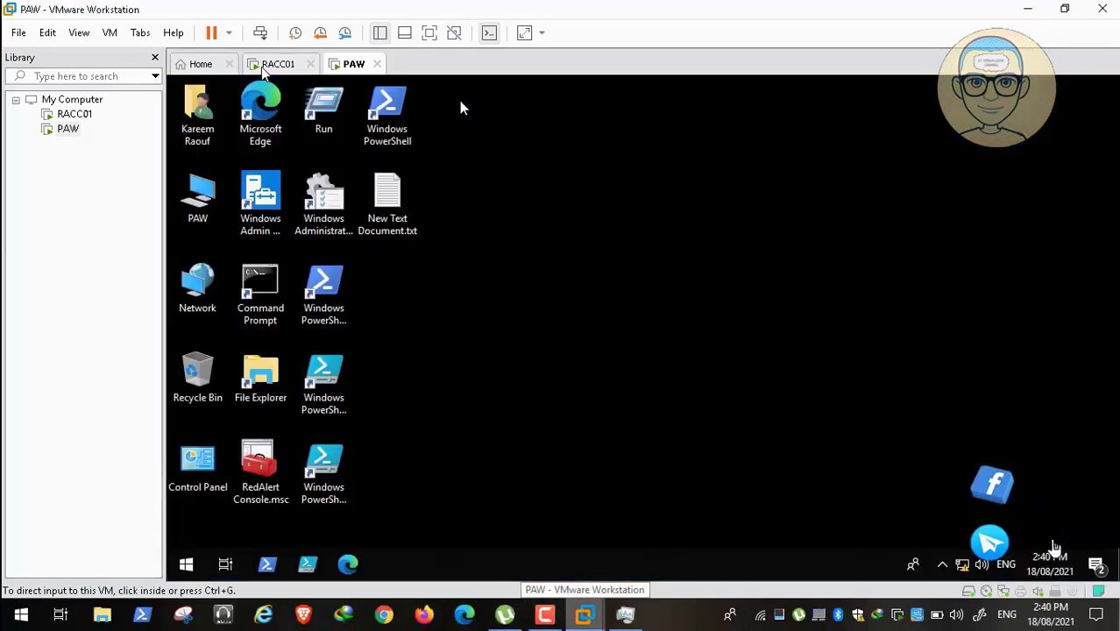
Launch RedAlert Console.msc from the PAW desktop and expand Group Policy Objects.
left_click(718, 320)
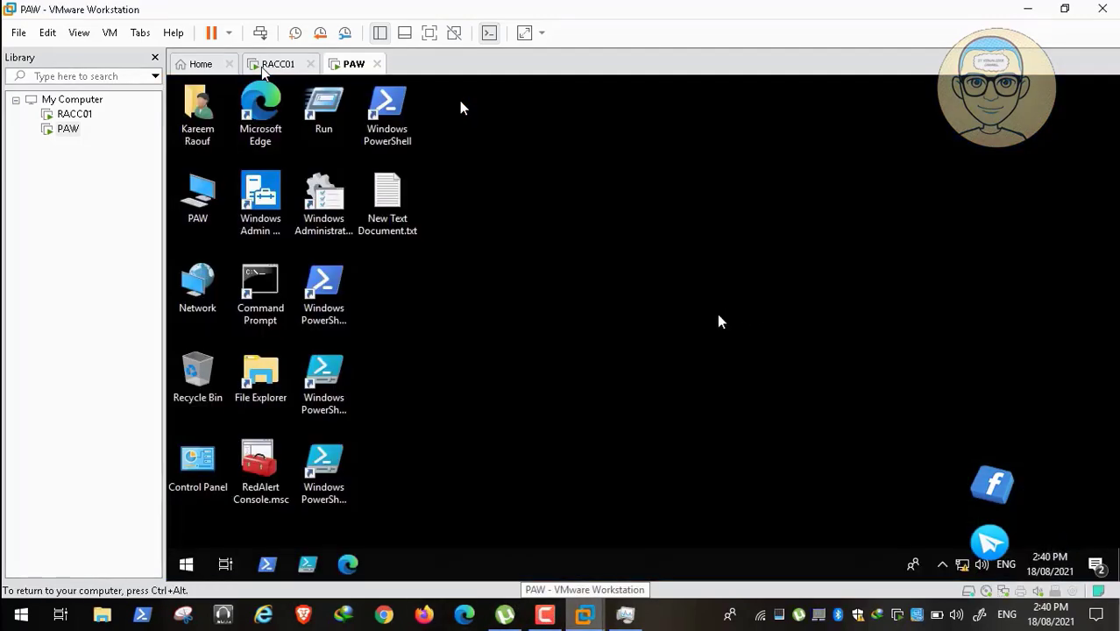
double_click(270, 465)
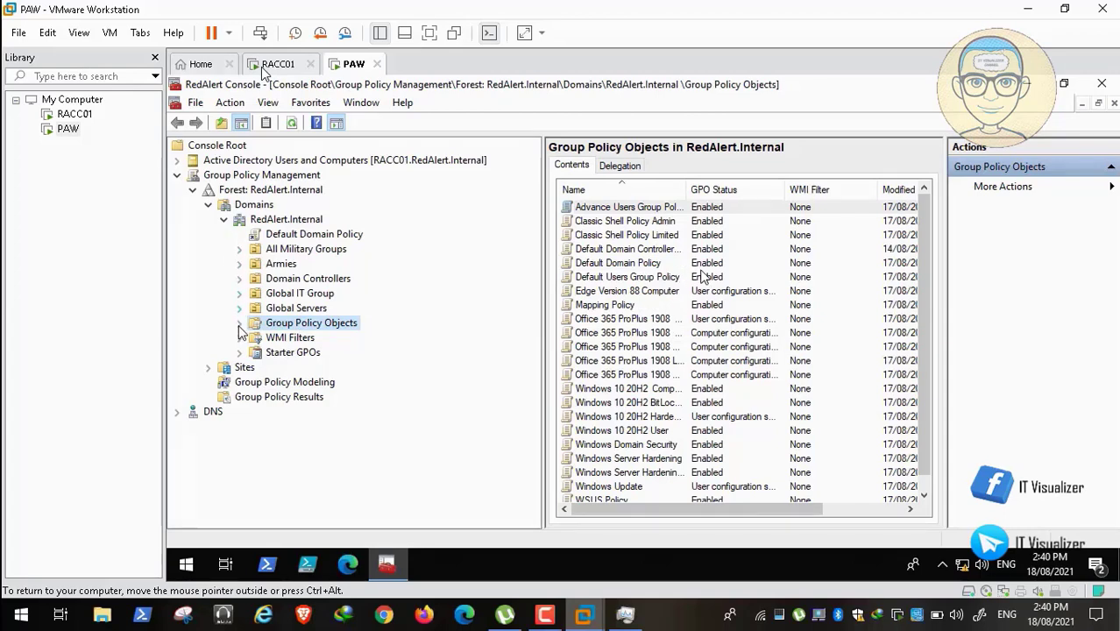
left_click(241, 323)
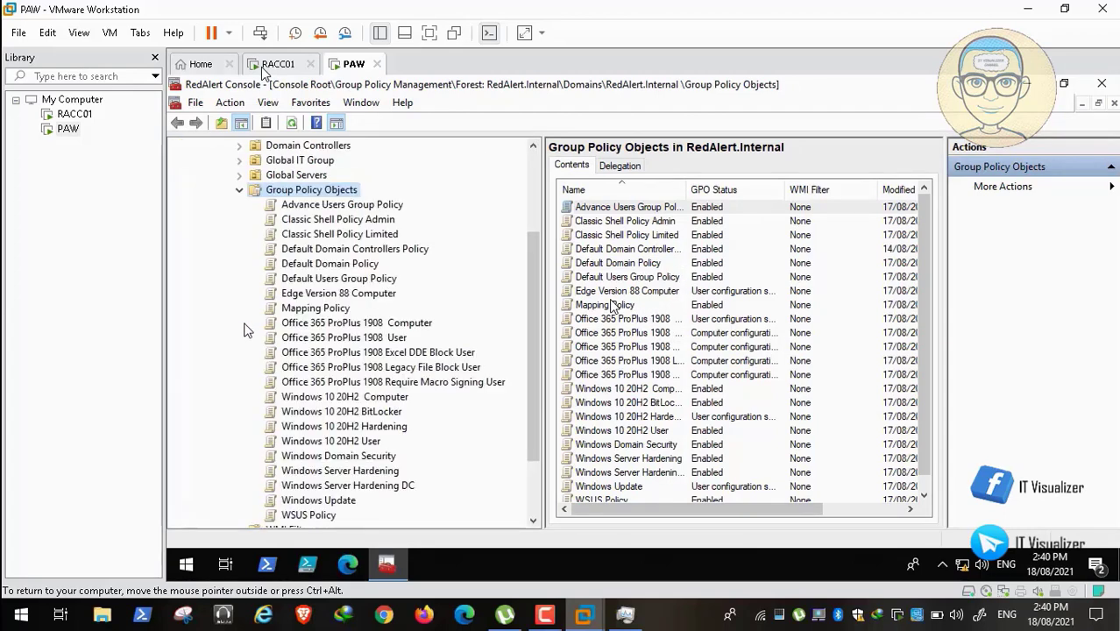
Create new GPOs named 'Allies GPO' and 'USSR GPO' under Group Policy Objects.
right_click(331, 195)
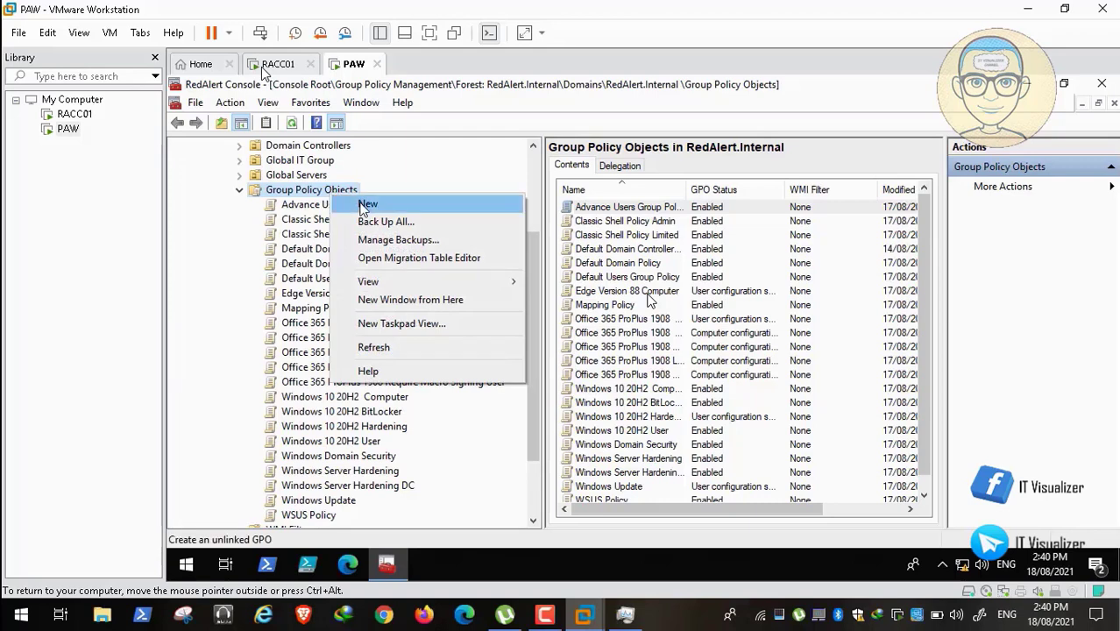
left_click(344, 203)
type("All")
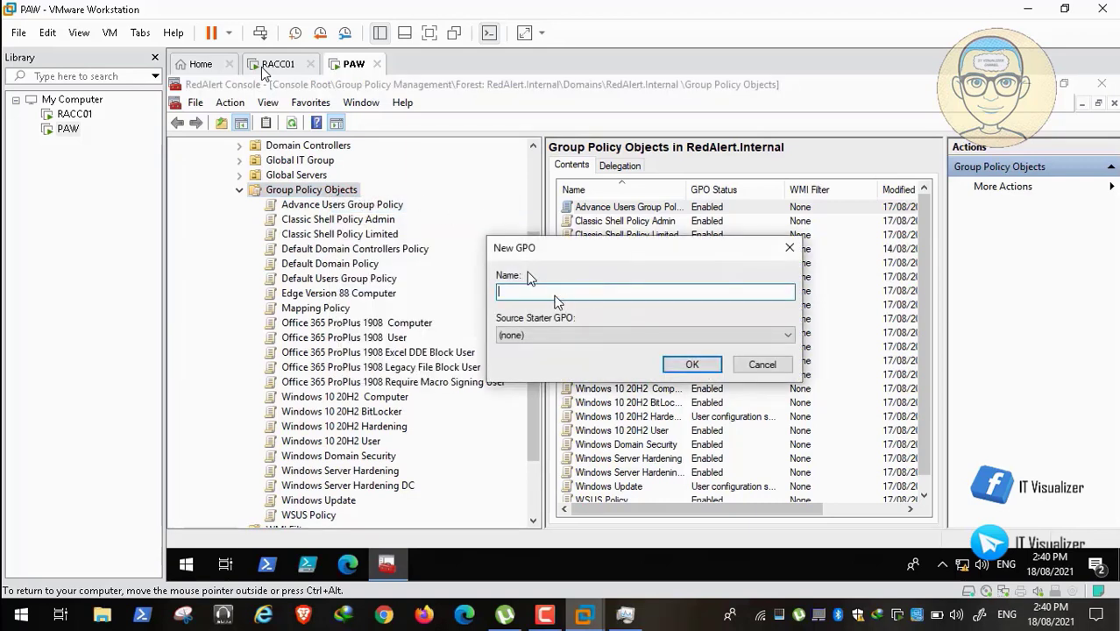
type("ies GPO")
left_click(692, 364)
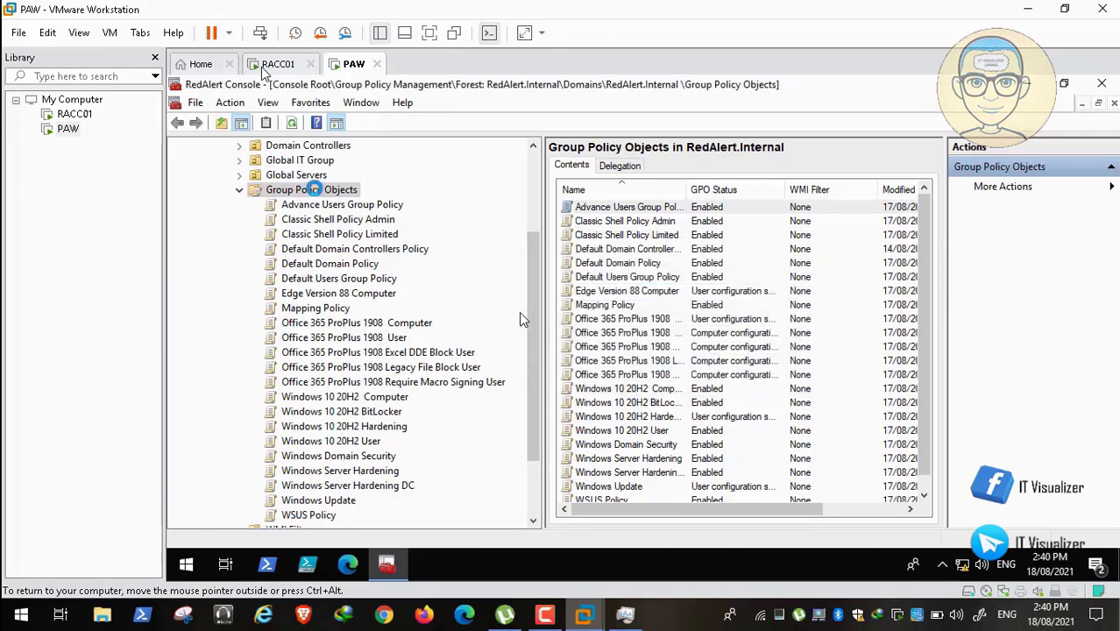
right_click(312, 193)
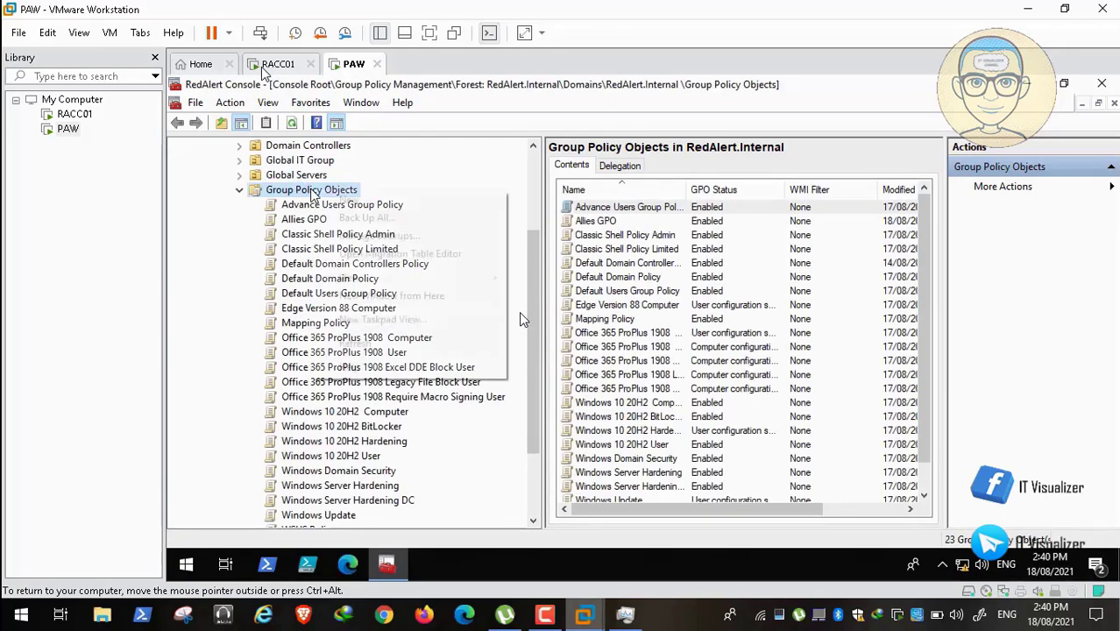
left_click(348, 202)
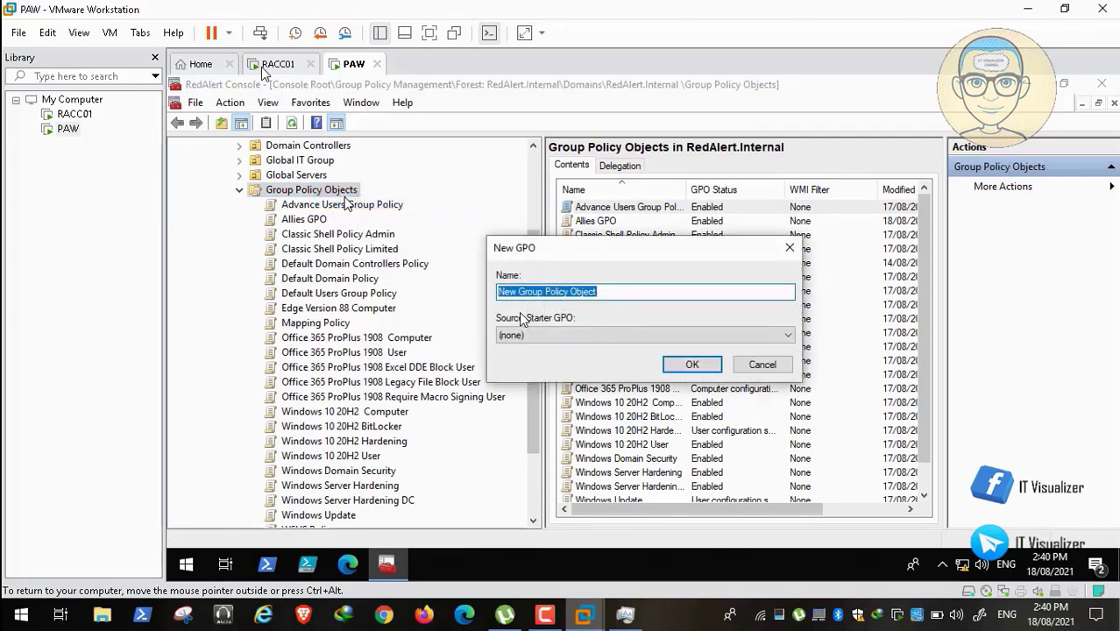
key("BackSpace")
type("USSR ")
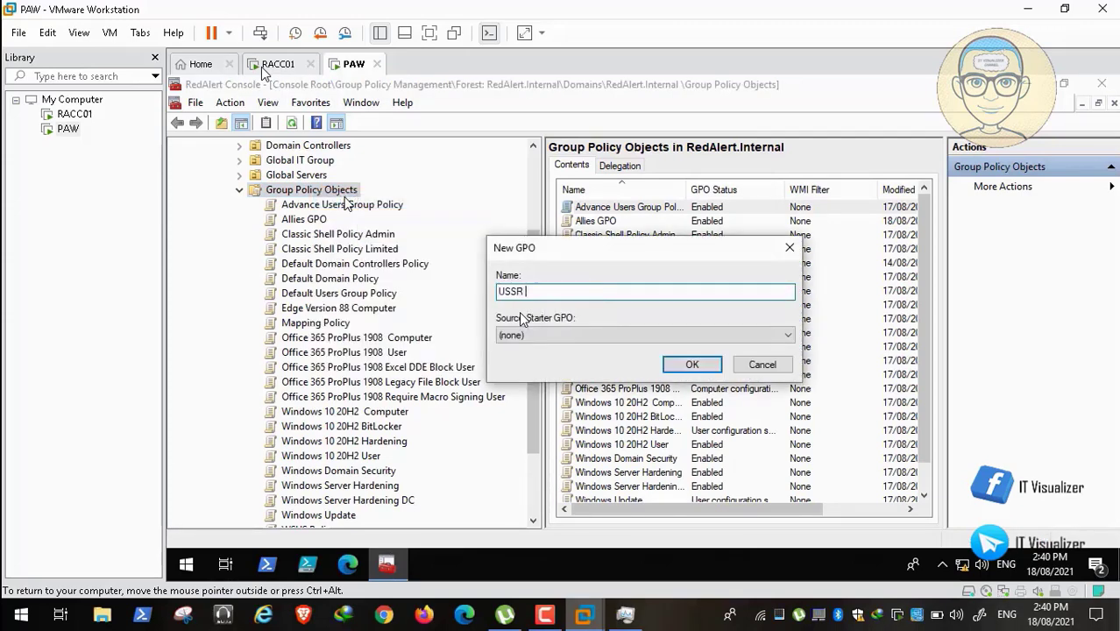
type("GPO")
left_click(692, 365)
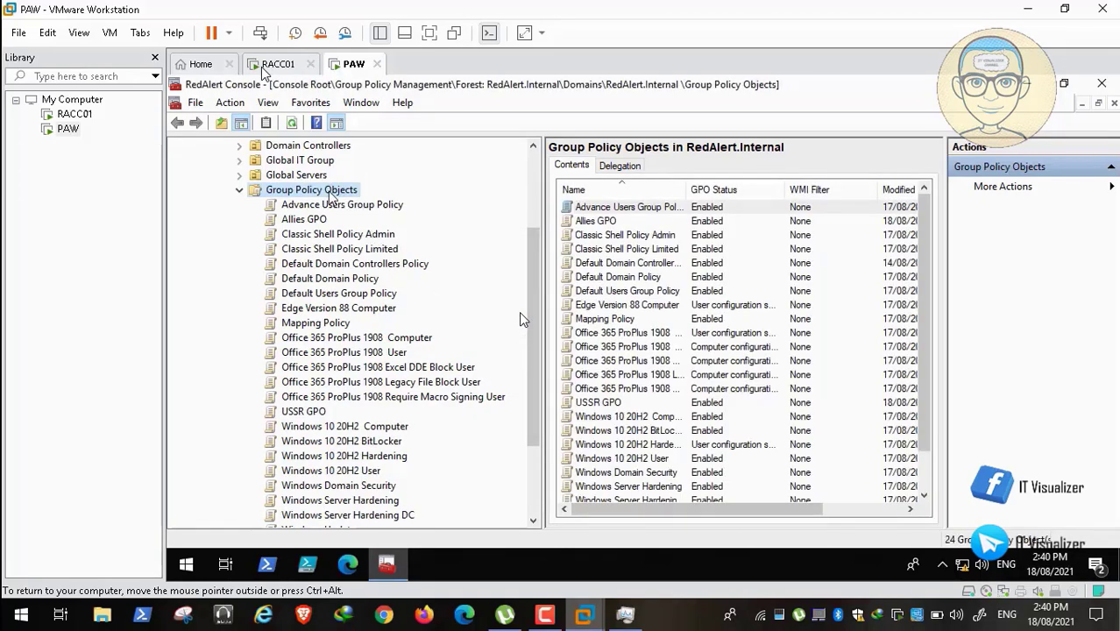
Create a third GPO, EOTS, and rename it to 'EOTS GPO'.
right_click(327, 191)
left_click(355, 202)
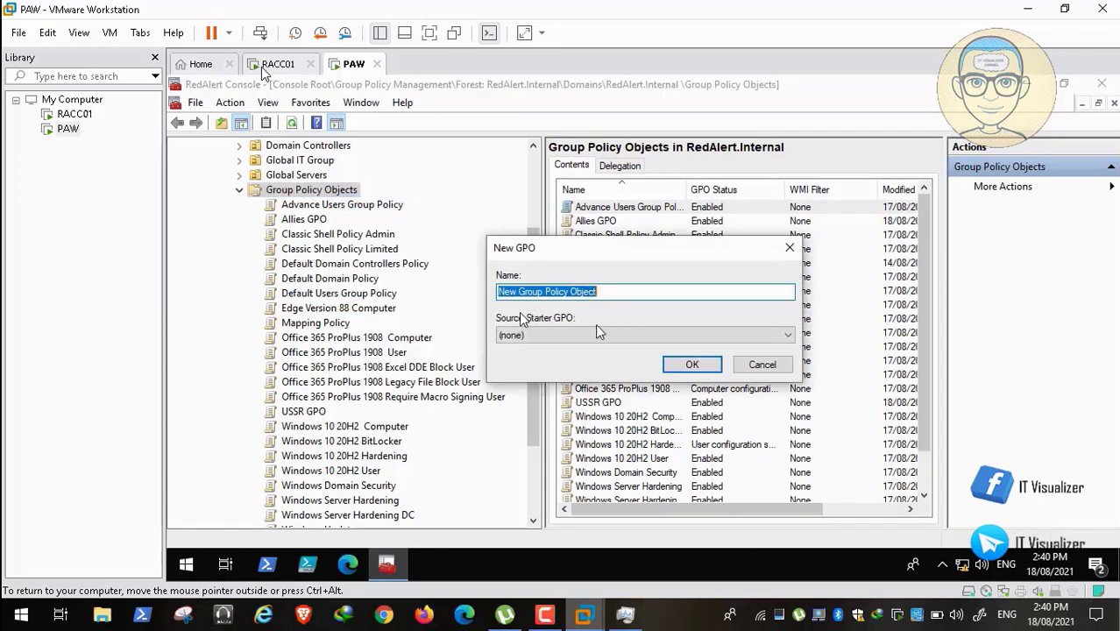
key("BackSpace")
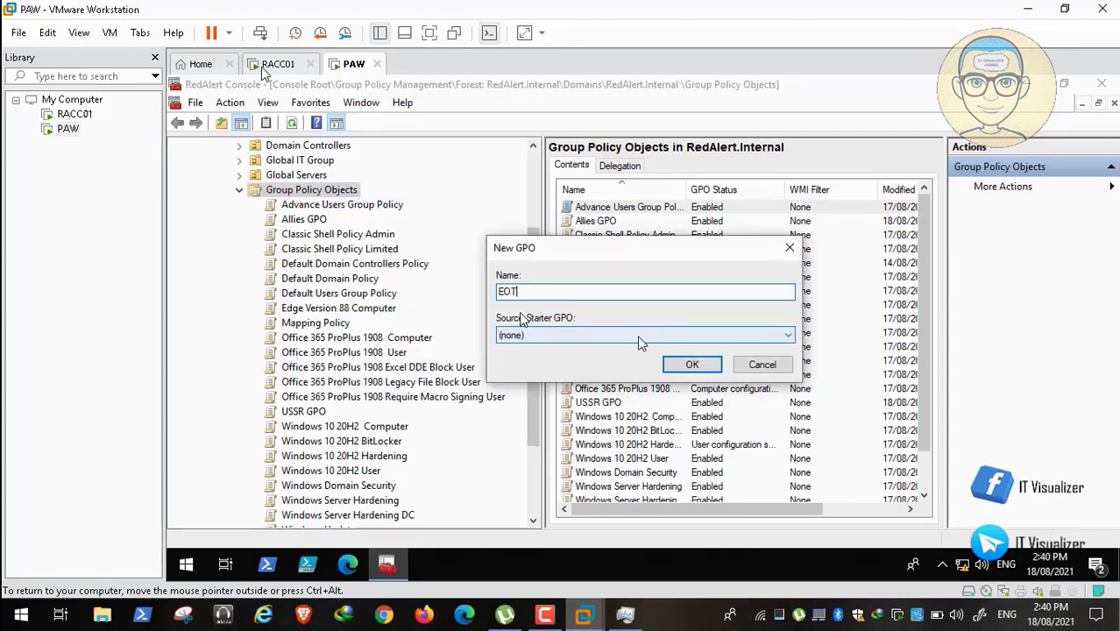
left_click(692, 364)
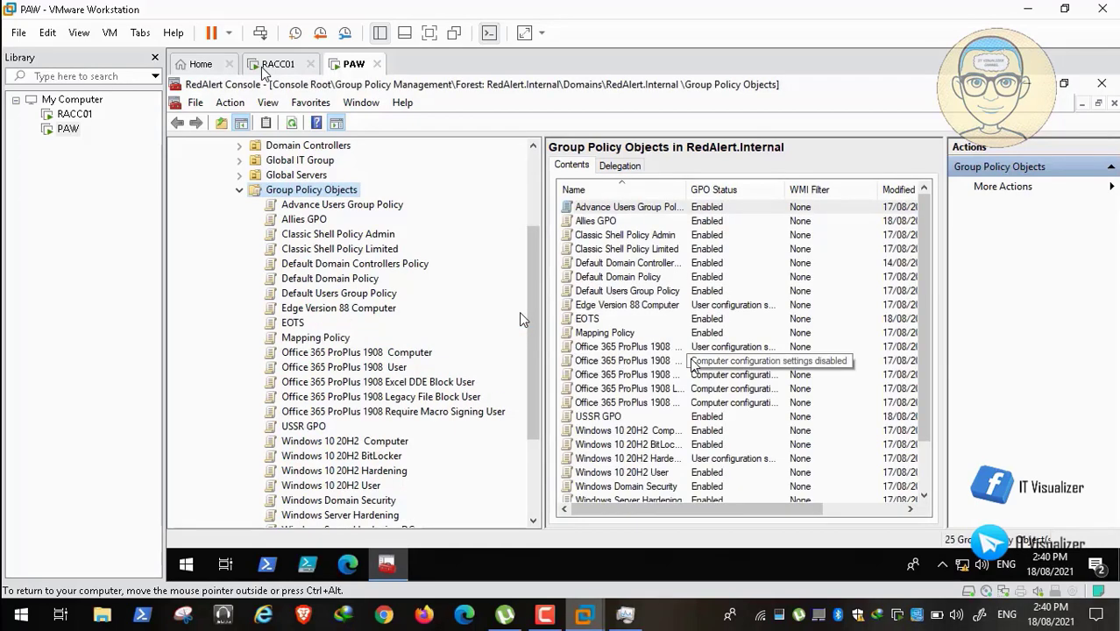
right_click(297, 323)
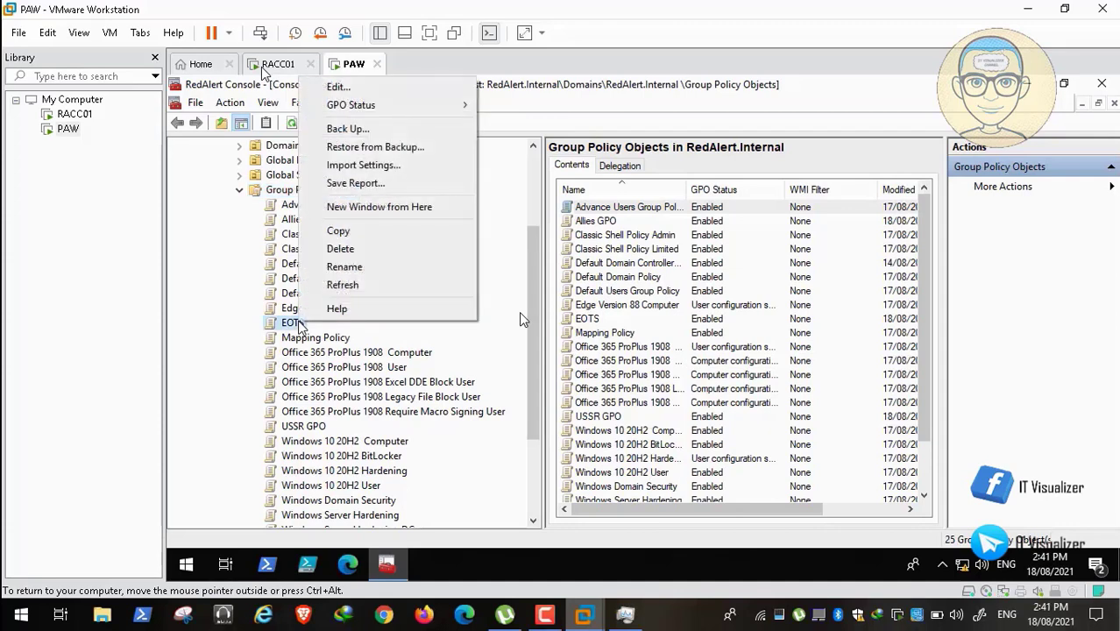
left_click(359, 265)
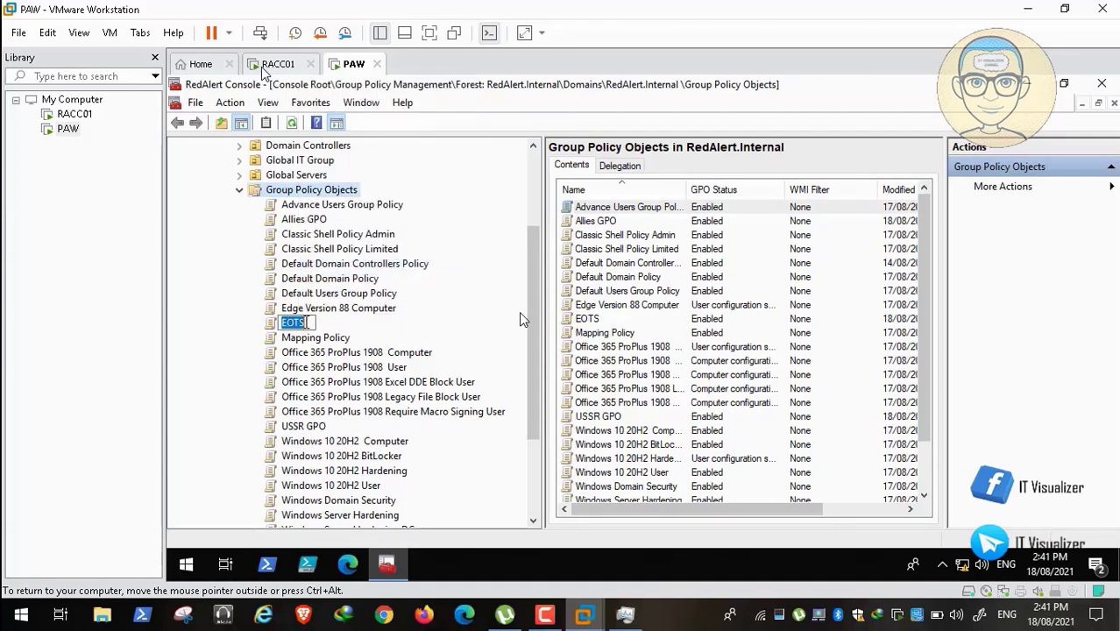
key("End")
type("GPO")
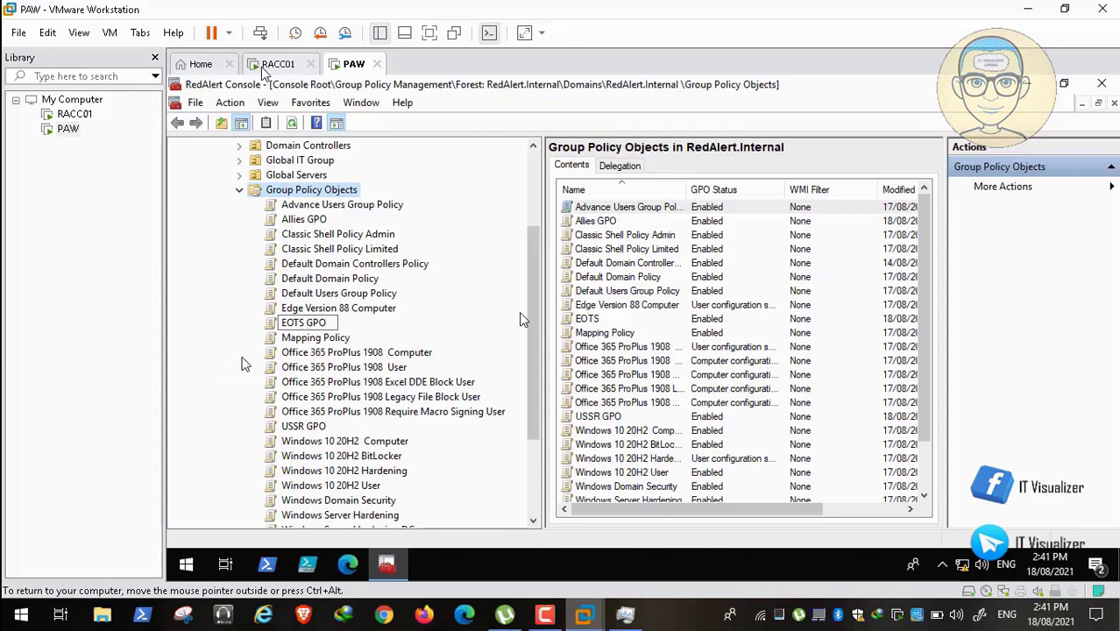
key("Return")
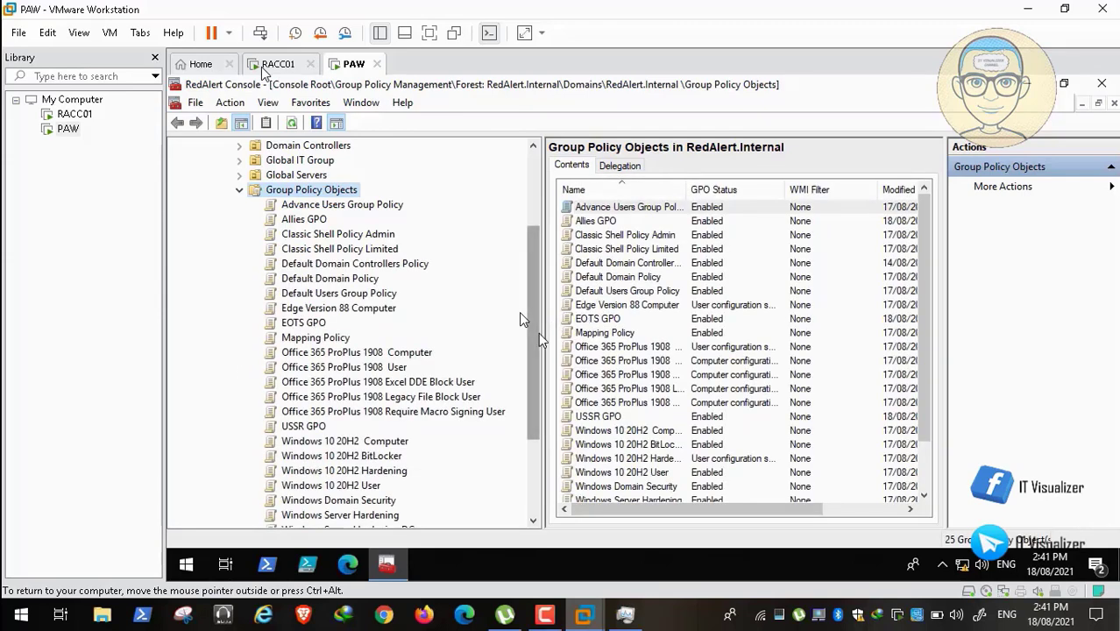
Browse RedAlert.Internal's All Military Groups, selecting UN_All_Major and UN_All_lieutenant, then open the host Start menu.
scroll(538, 270, "up", 3)
scroll(520, 318, "up", 2)
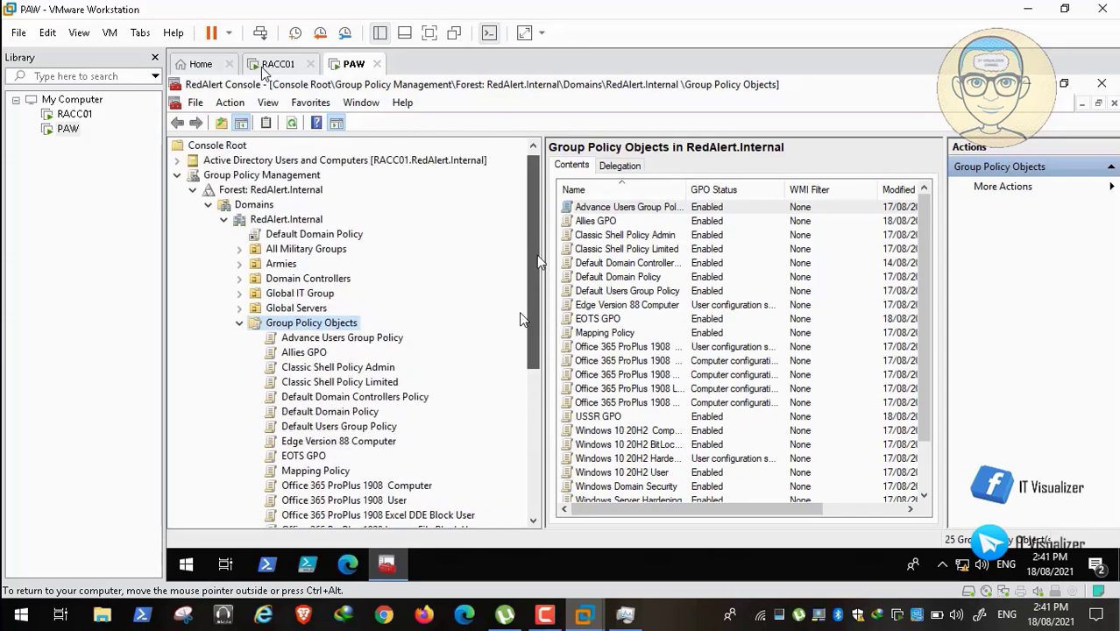
left_click(179, 162)
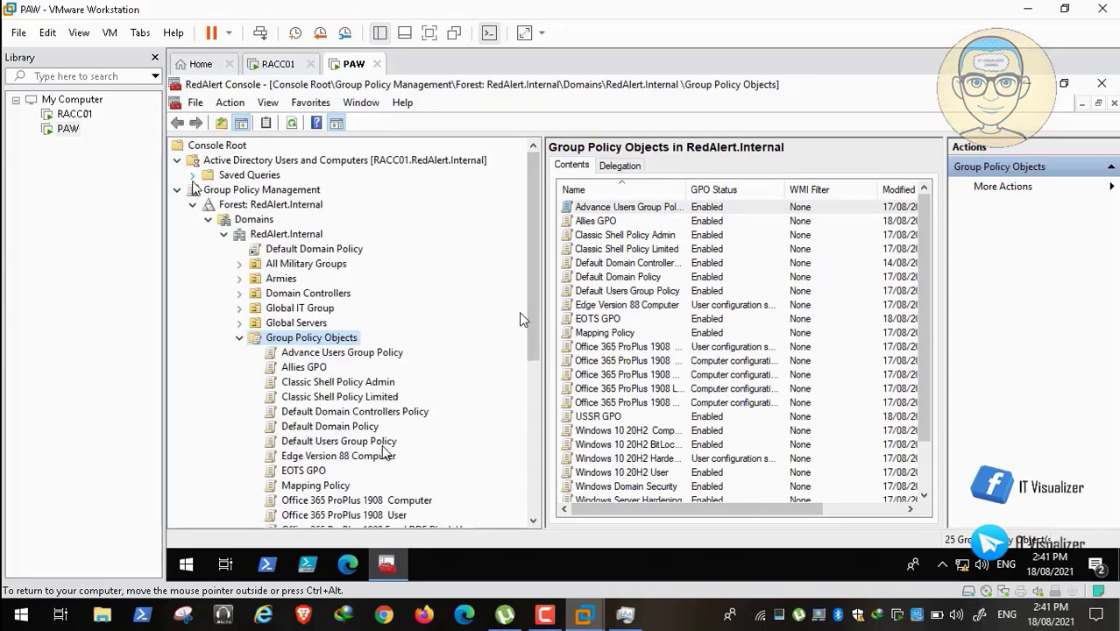
left_click(193, 190)
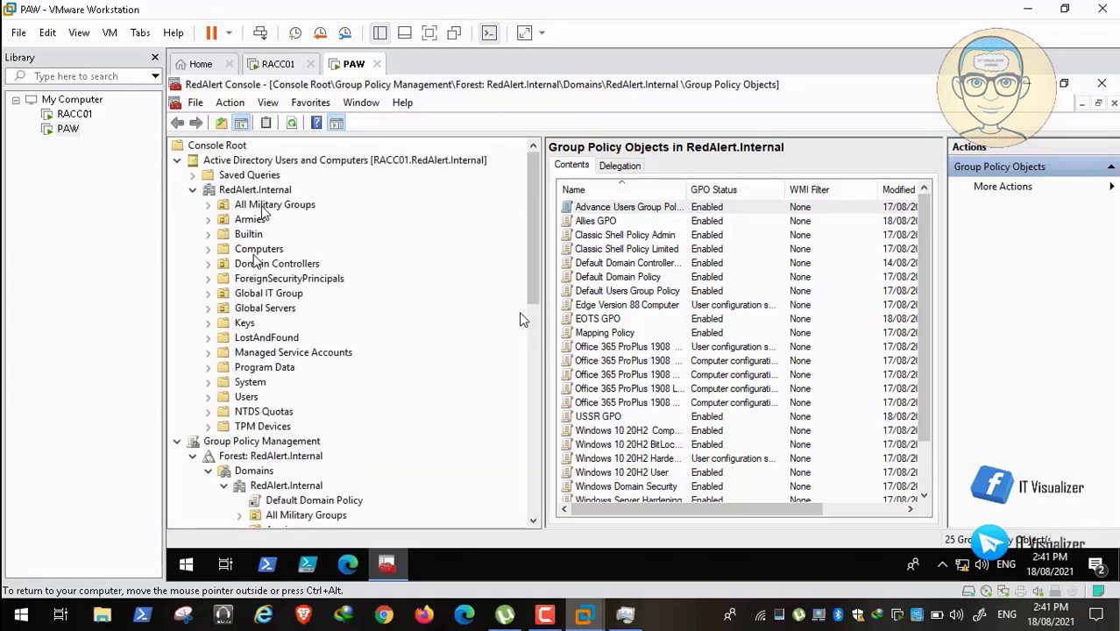
left_click(263, 207)
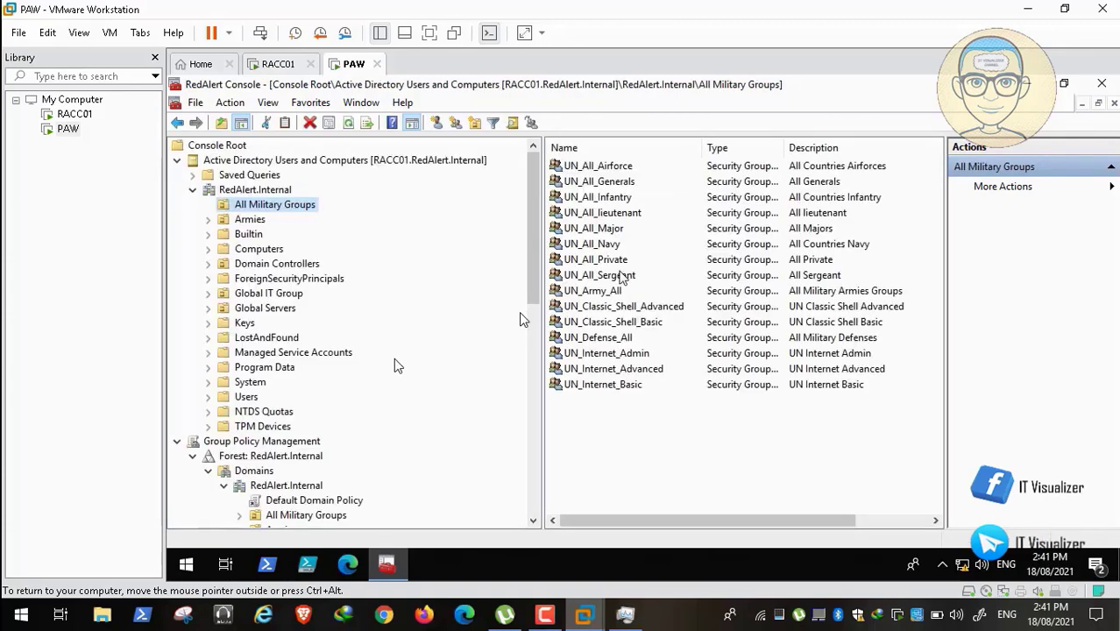
left_click(617, 230)
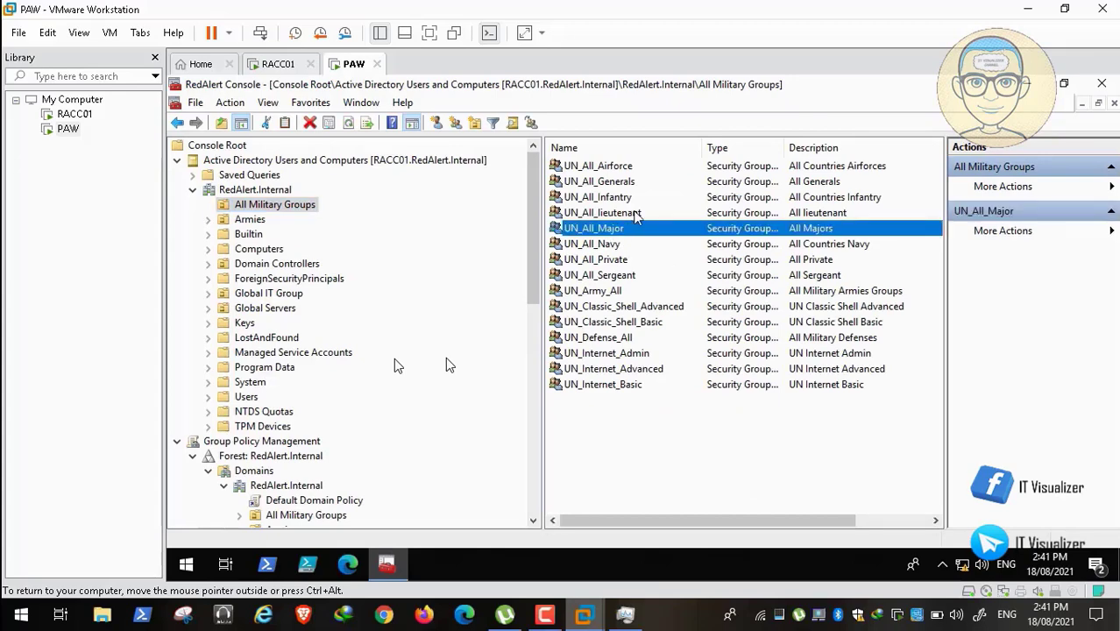
left_click(624, 213)
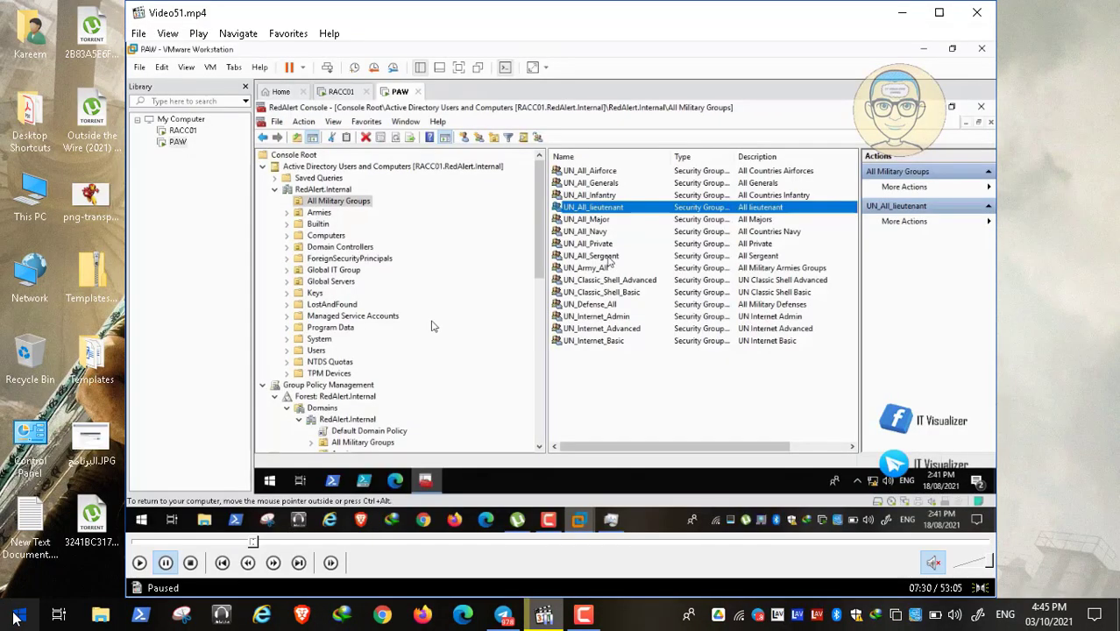
left_click(15, 618)
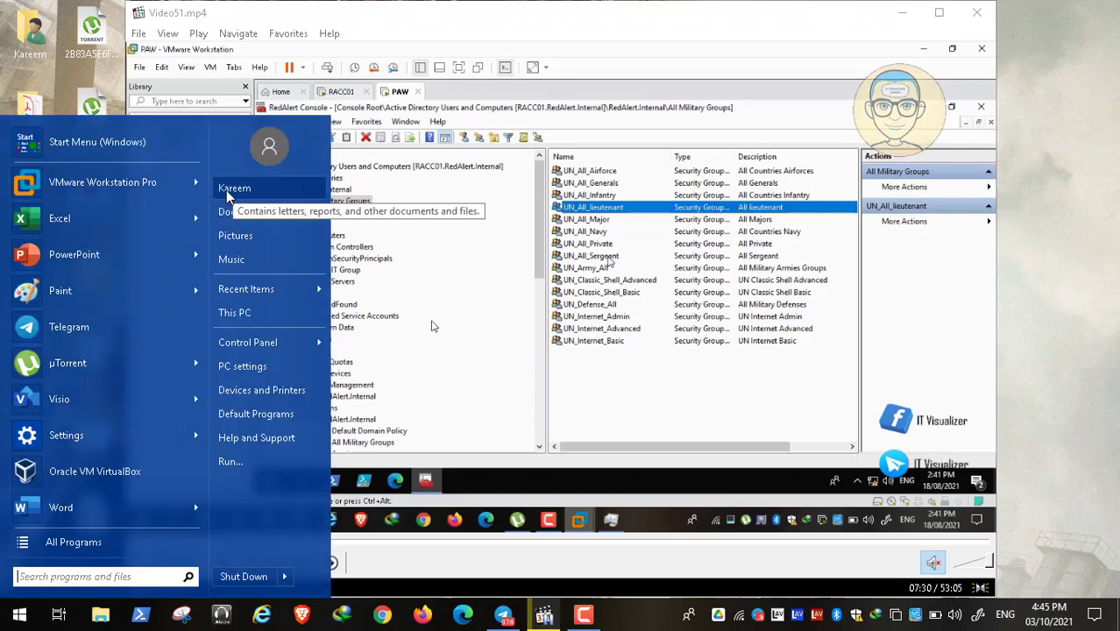
Toggle between Windows 10 and classic Start menus, browse Recent Items, Visio and All Programs, then close.
left_click(105, 151)
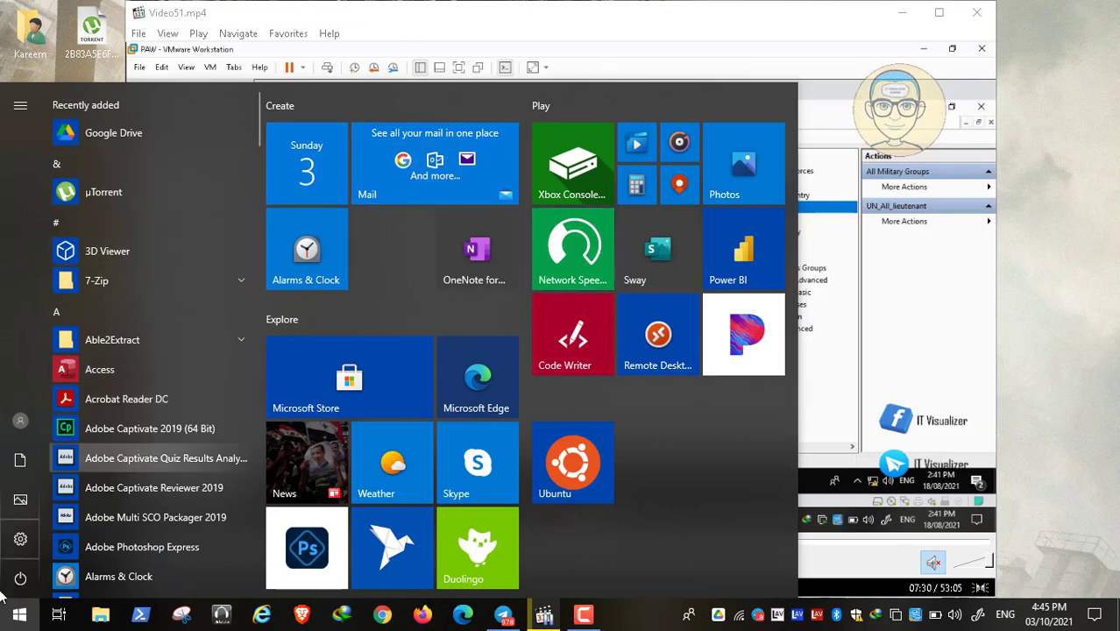
left_click(19, 614)
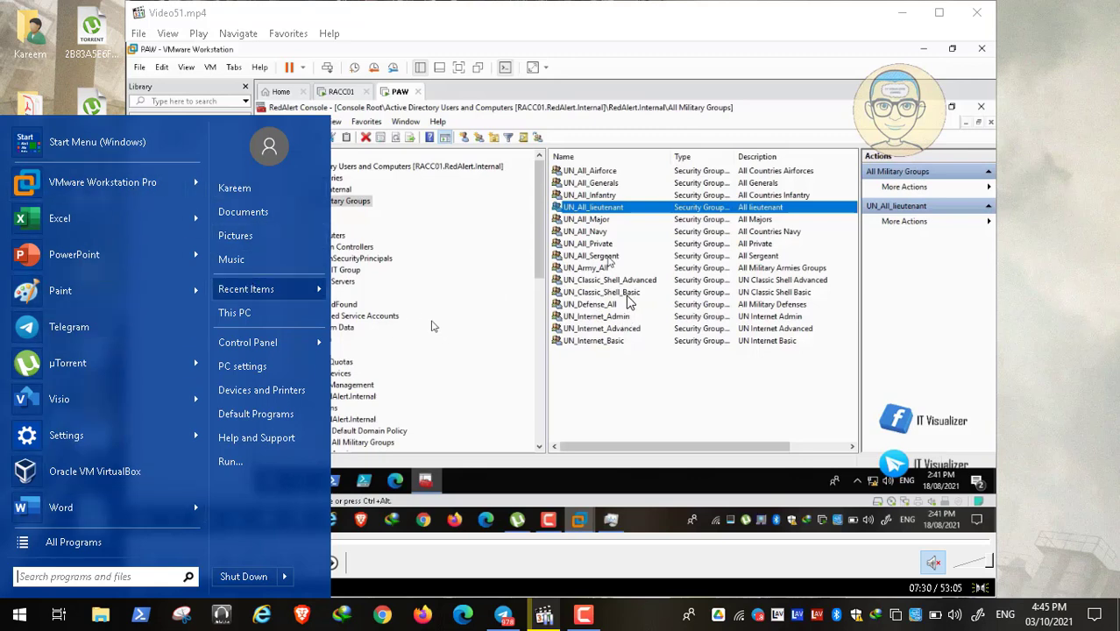
mouse_move(246, 289)
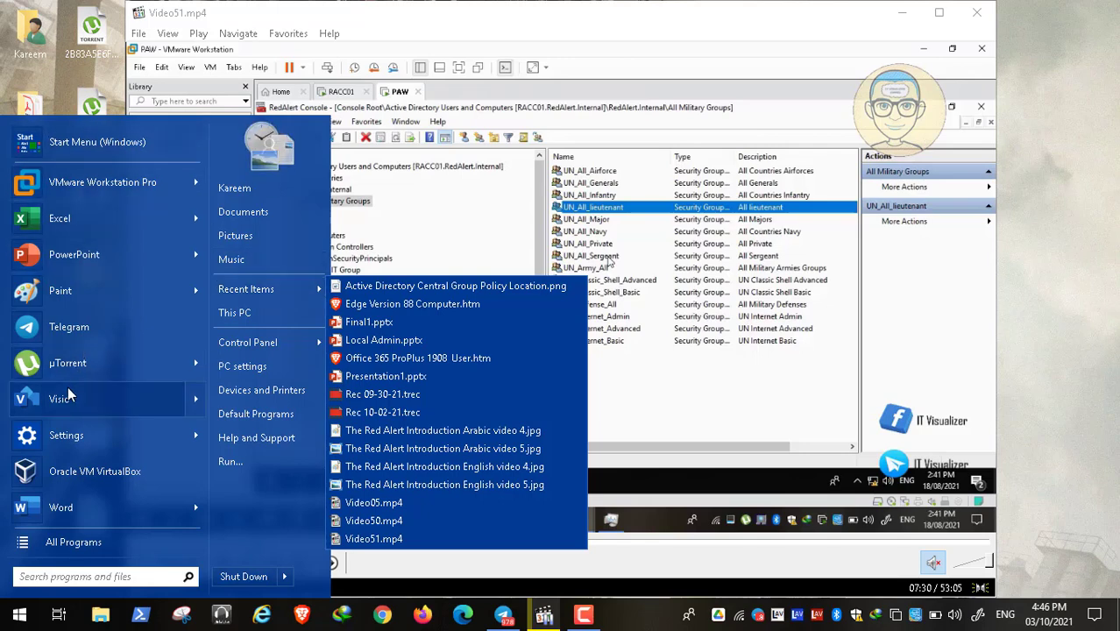
mouse_move(180, 399)
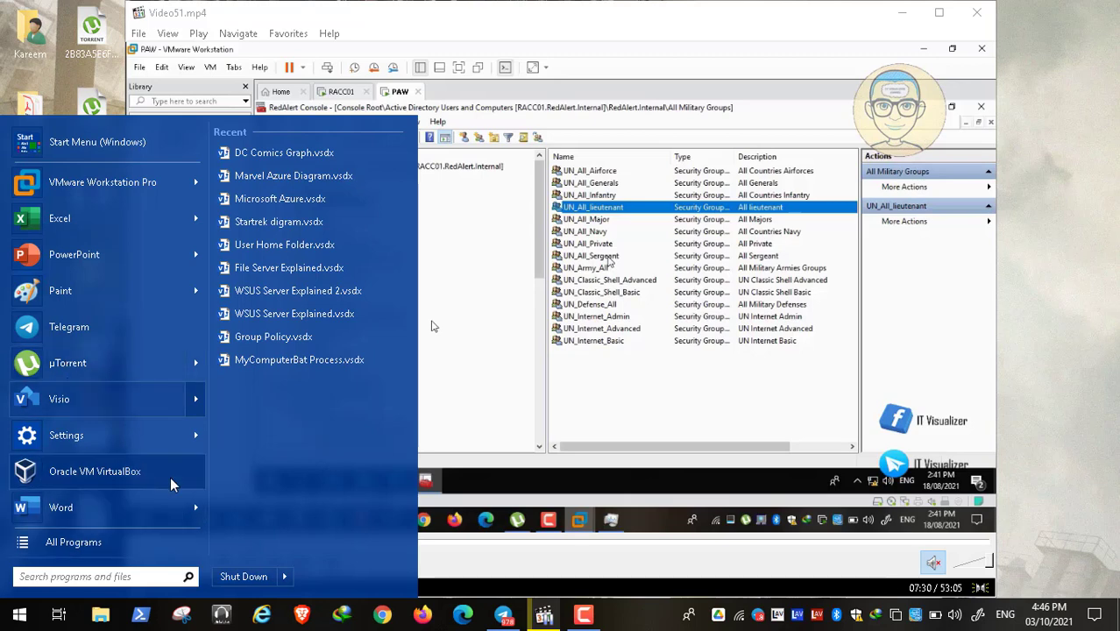
left_click(74, 542)
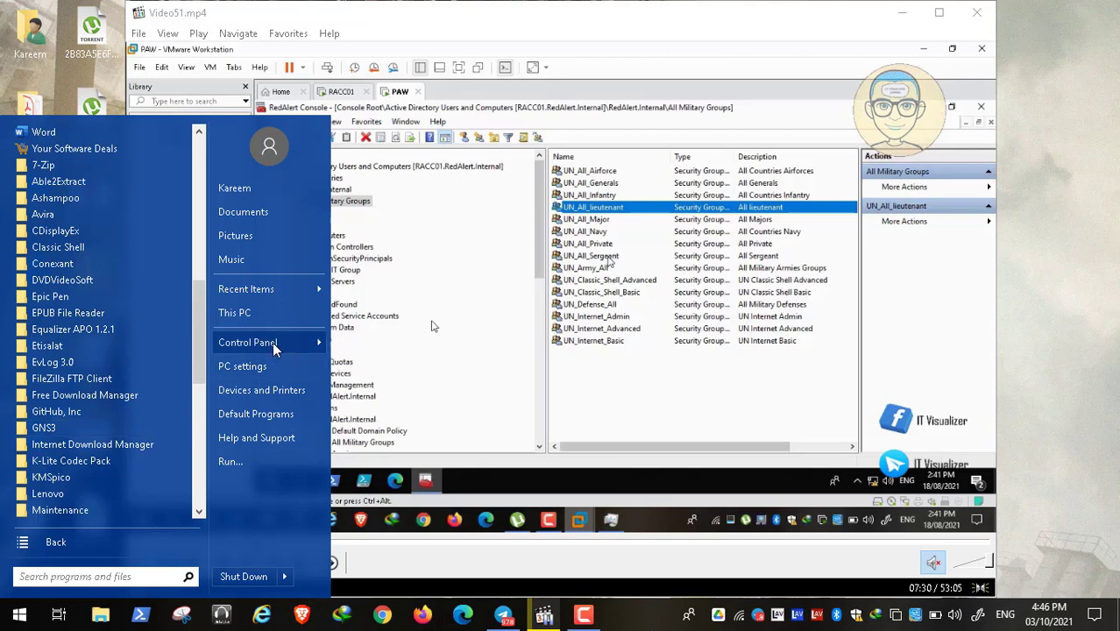
mouse_move(241, 344)
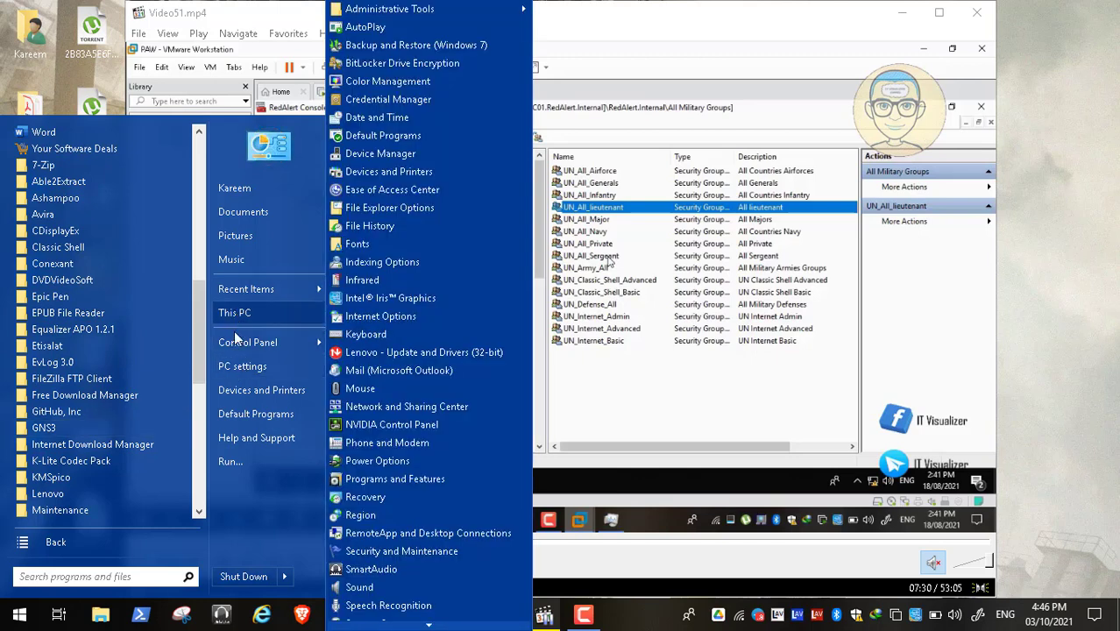
left_click(363, 323)
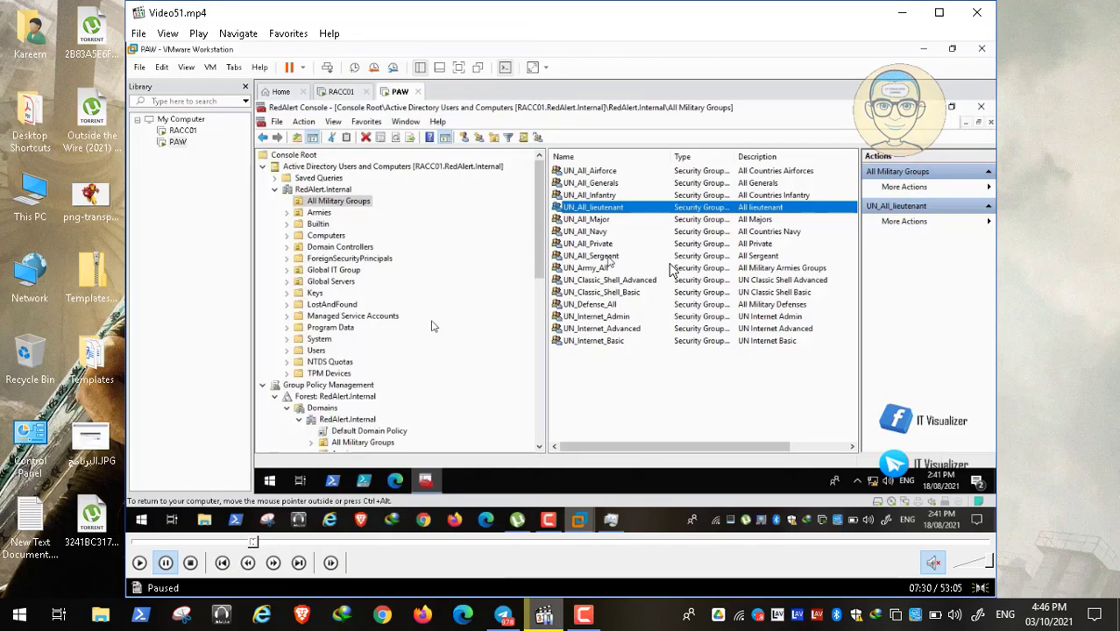
Resume the video full-screen and scroll the PAW console to the Group Policy Objects list.
left_click(363, 323)
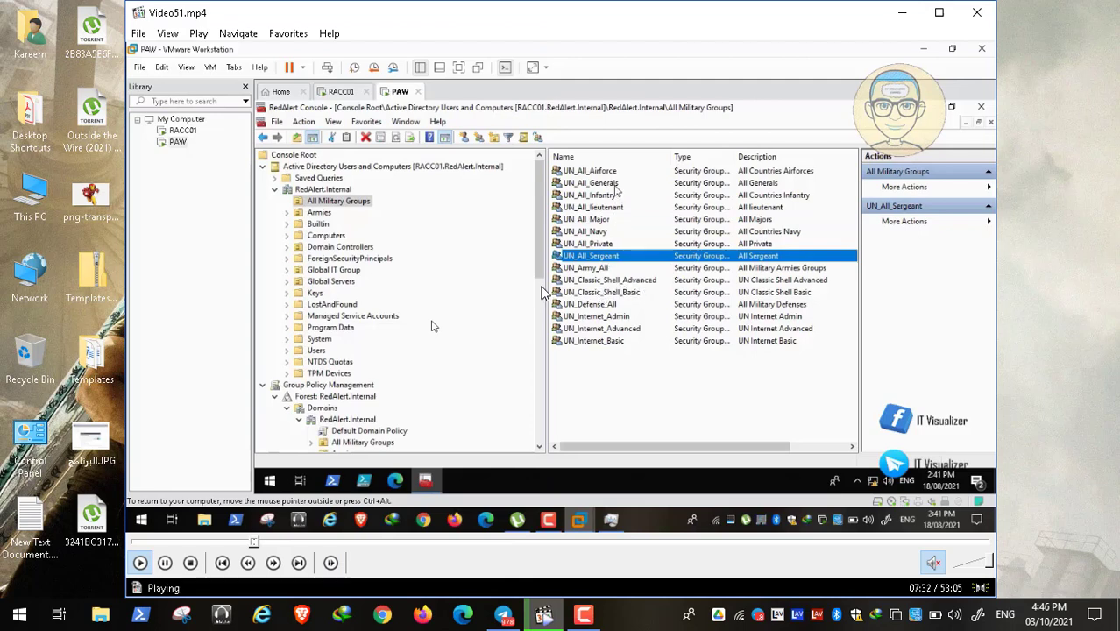
double_click(394, 357)
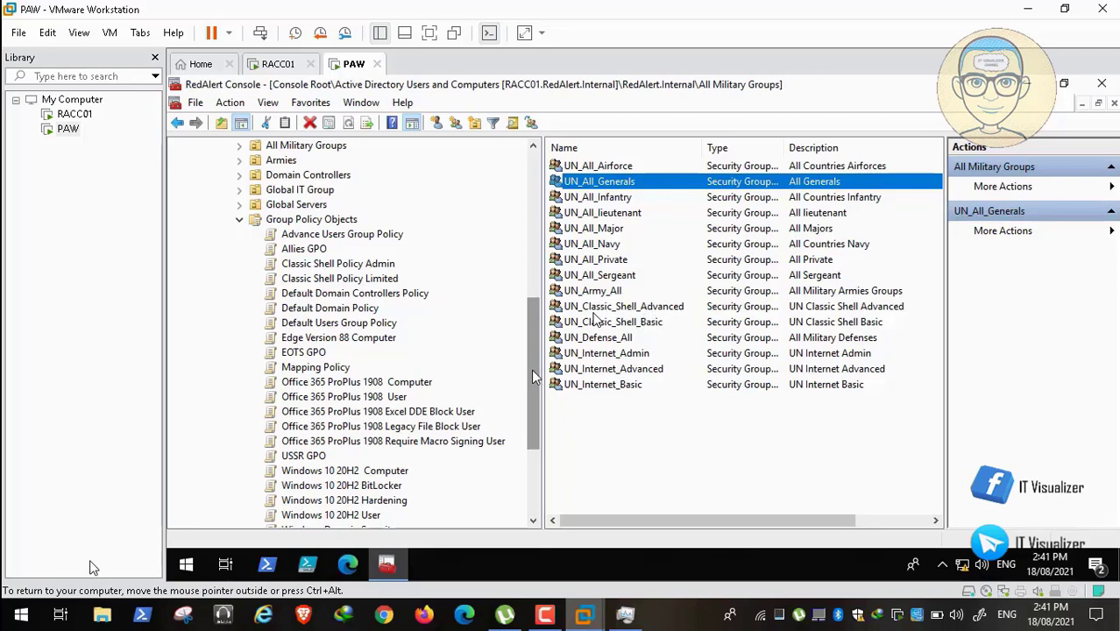
left_click_drag(536, 375, 536, 345)
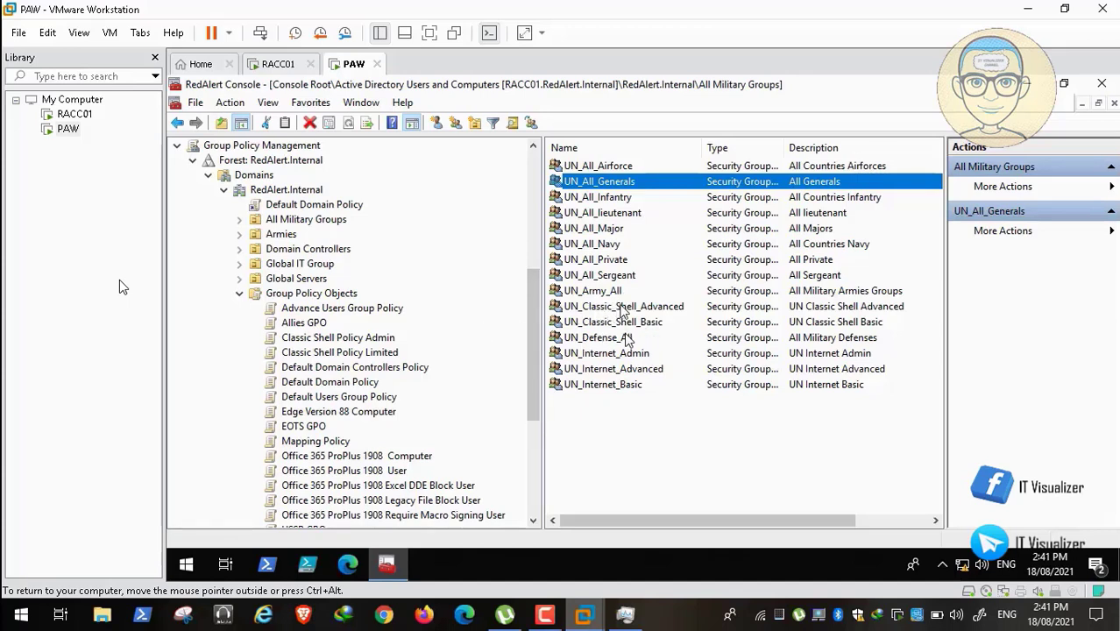
left_click(621, 307)
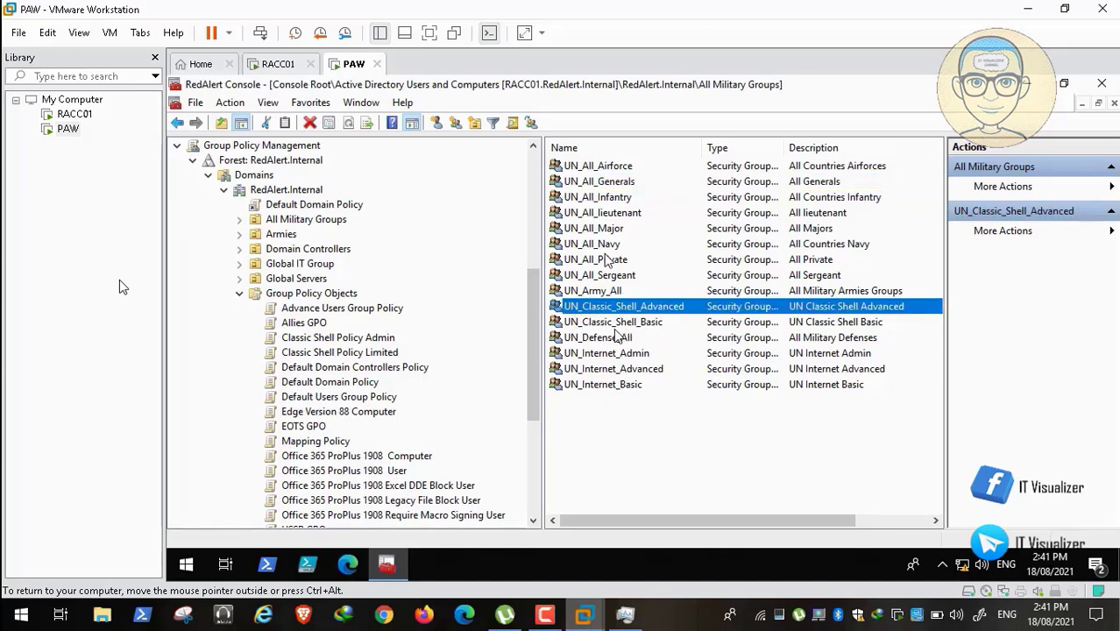
double_click(620, 307)
left_click(589, 170)
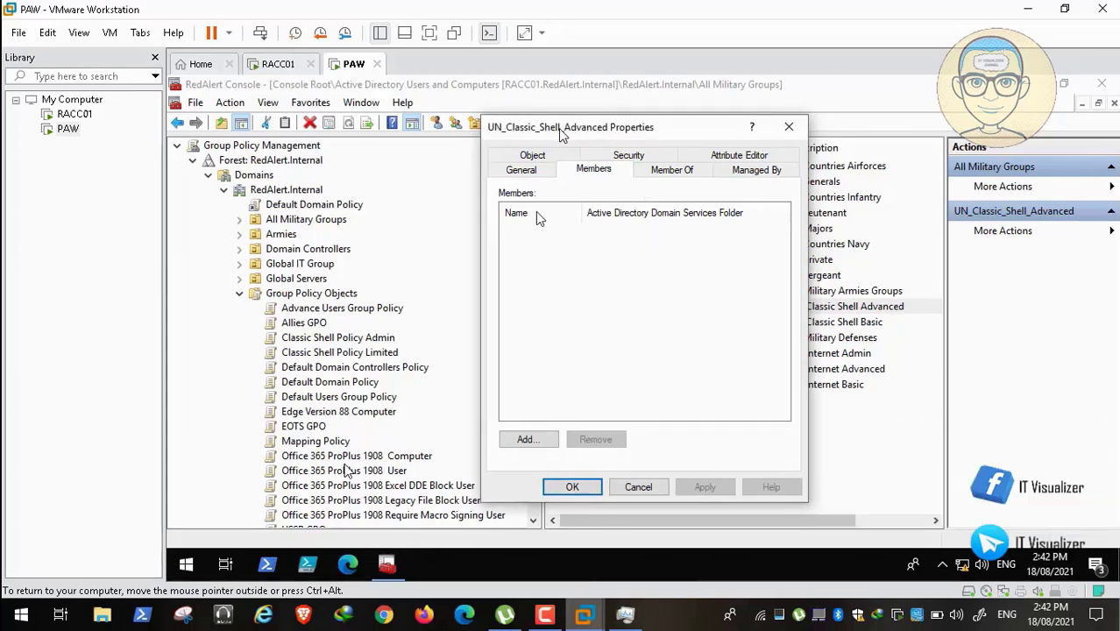
left_click(639, 488)
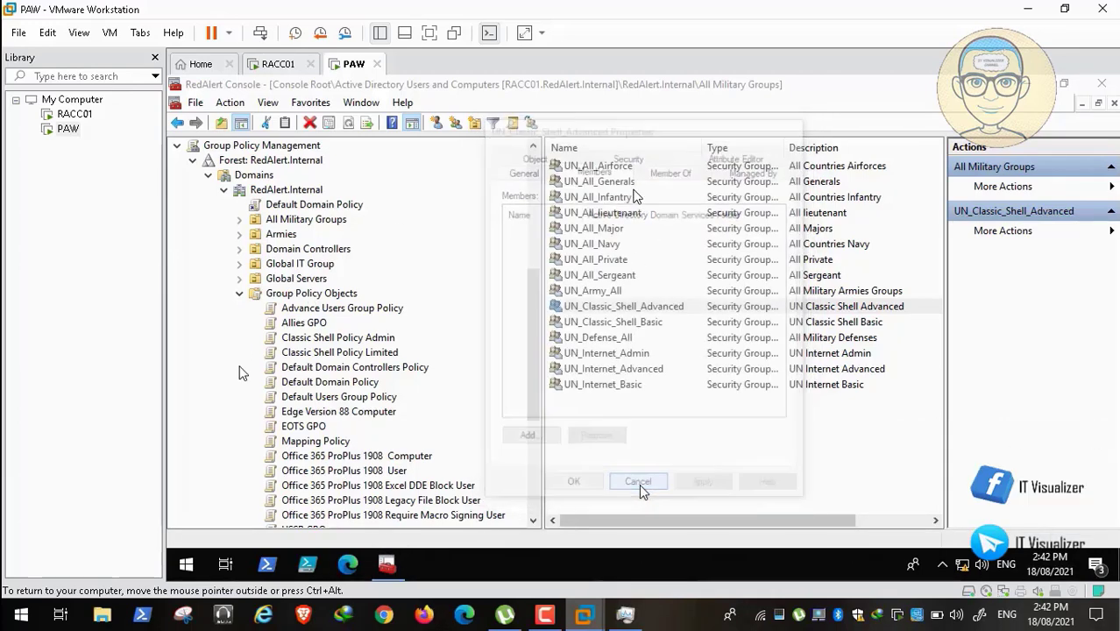
left_click(623, 323)
double_click(622, 323)
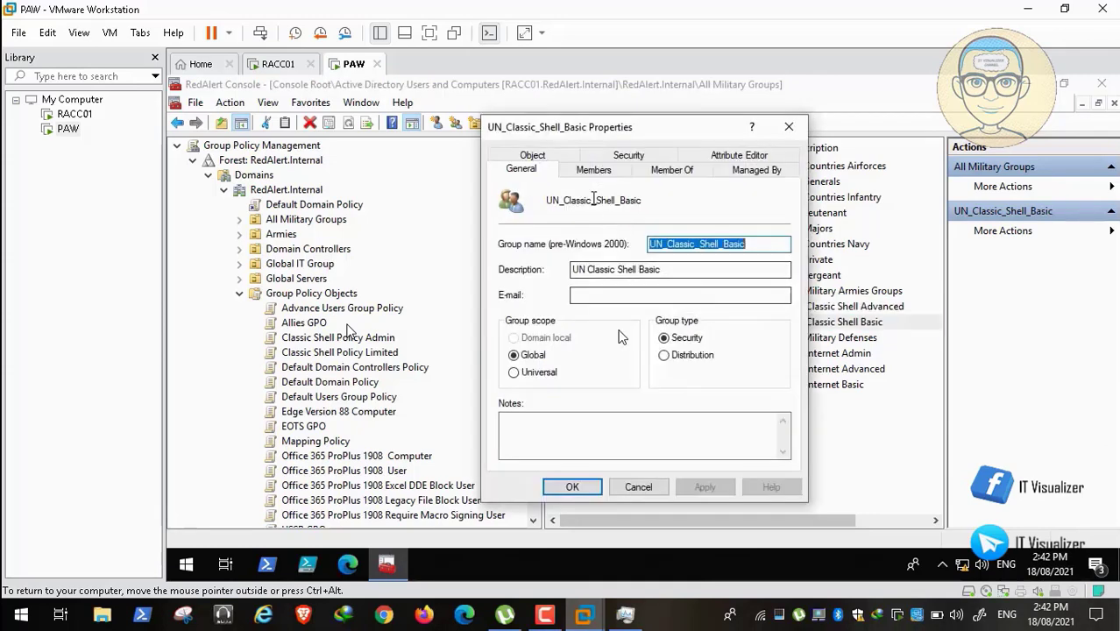
left_click(594, 170)
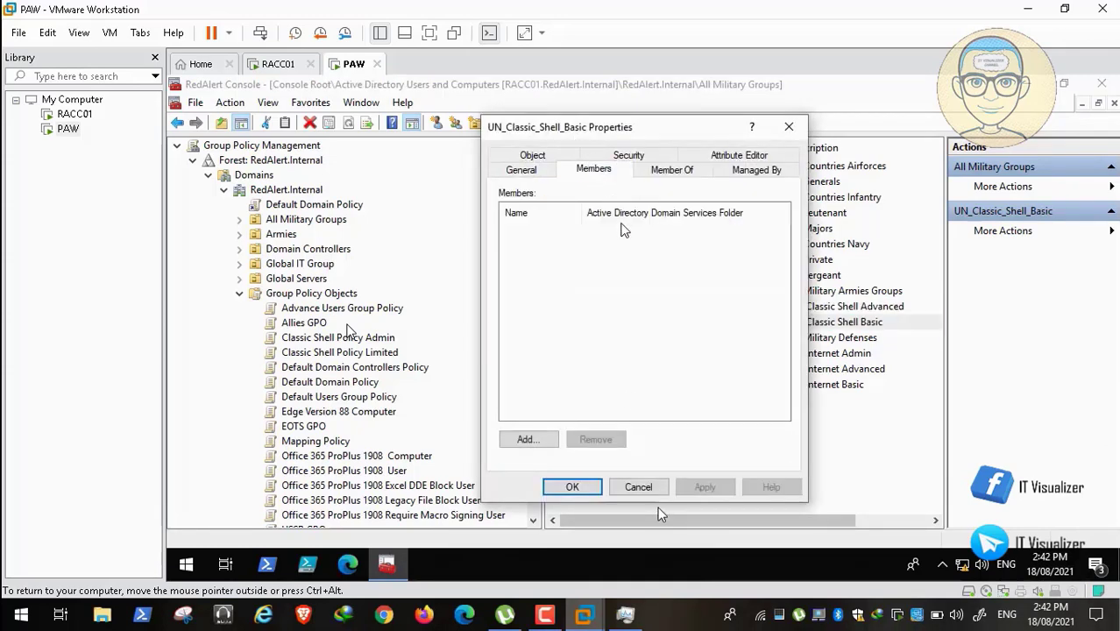
left_click(639, 487)
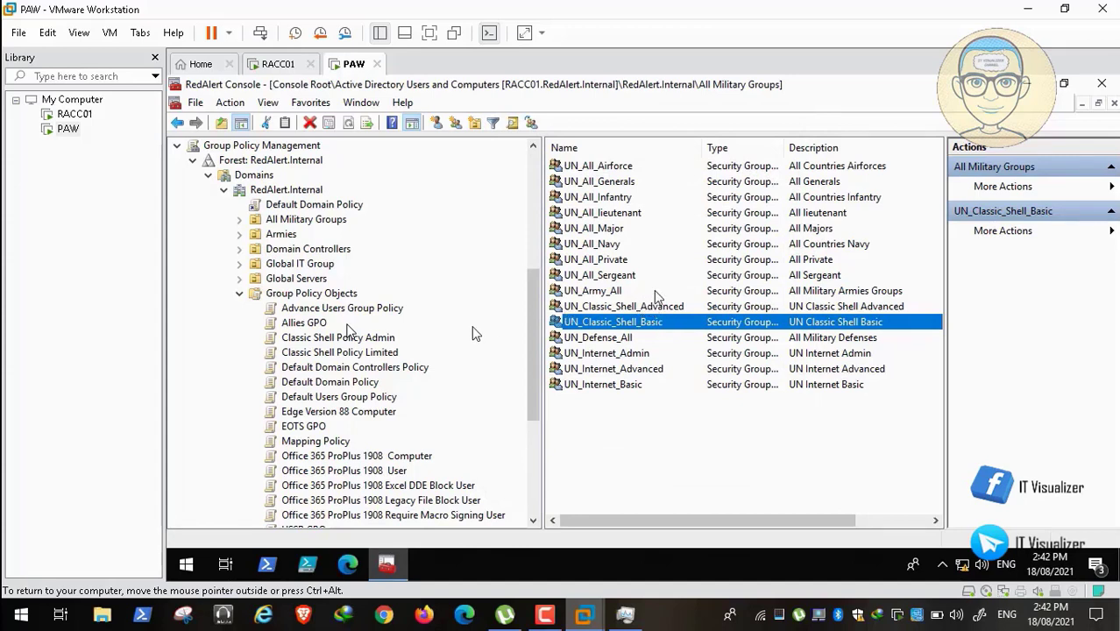
left_click(631, 340)
left_click(655, 321)
In UN_Classic_Shell_Advanced's Members, look up 'UN_IT', add UN_IT_ALL, and apply the change.
double_click(624, 307)
left_click(593, 170)
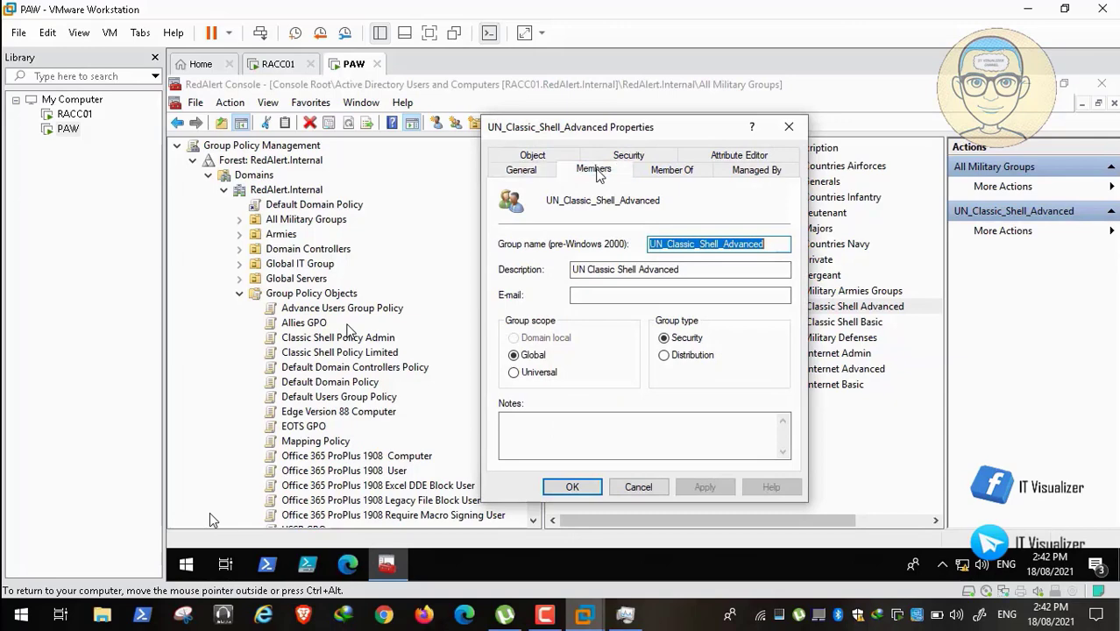
left_click(538, 446)
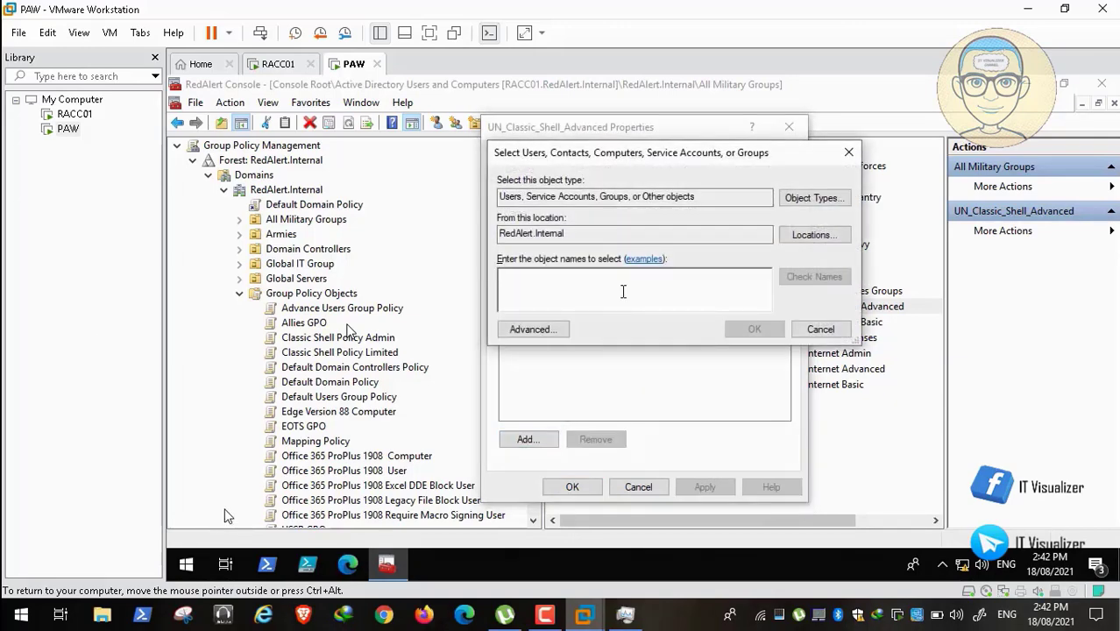
type("UN_IT")
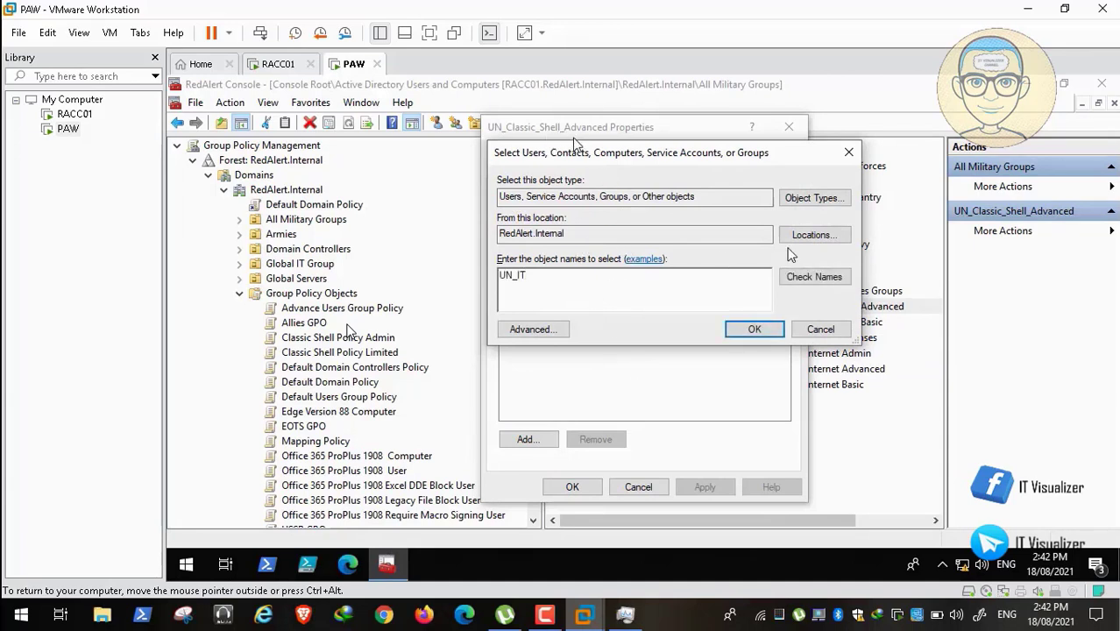
left_click(815, 277)
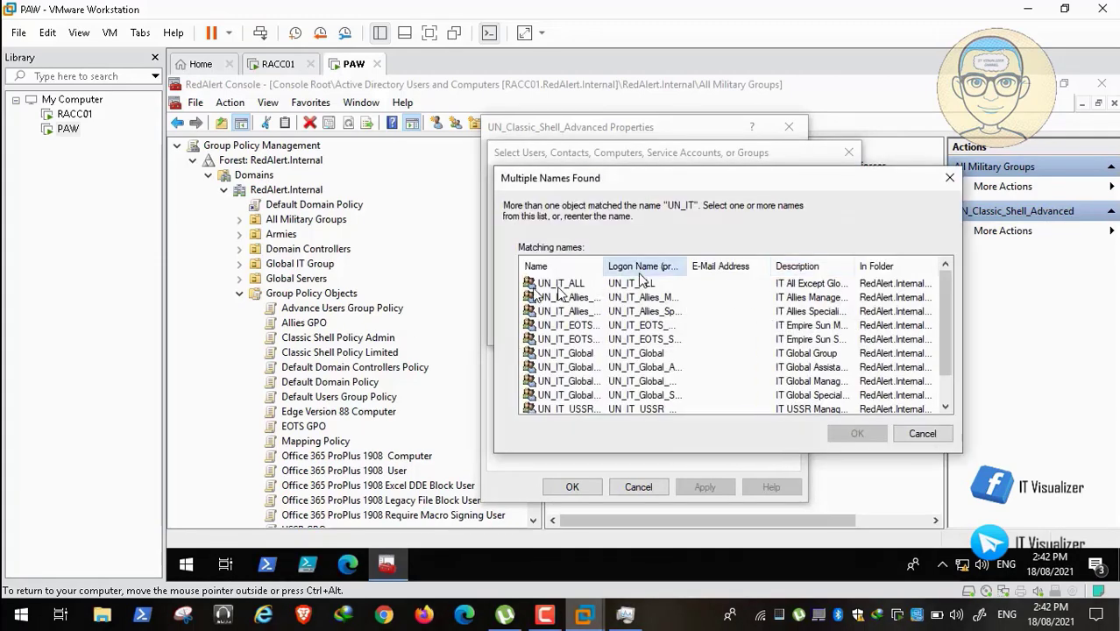
left_click_drag(619, 265, 694, 265)
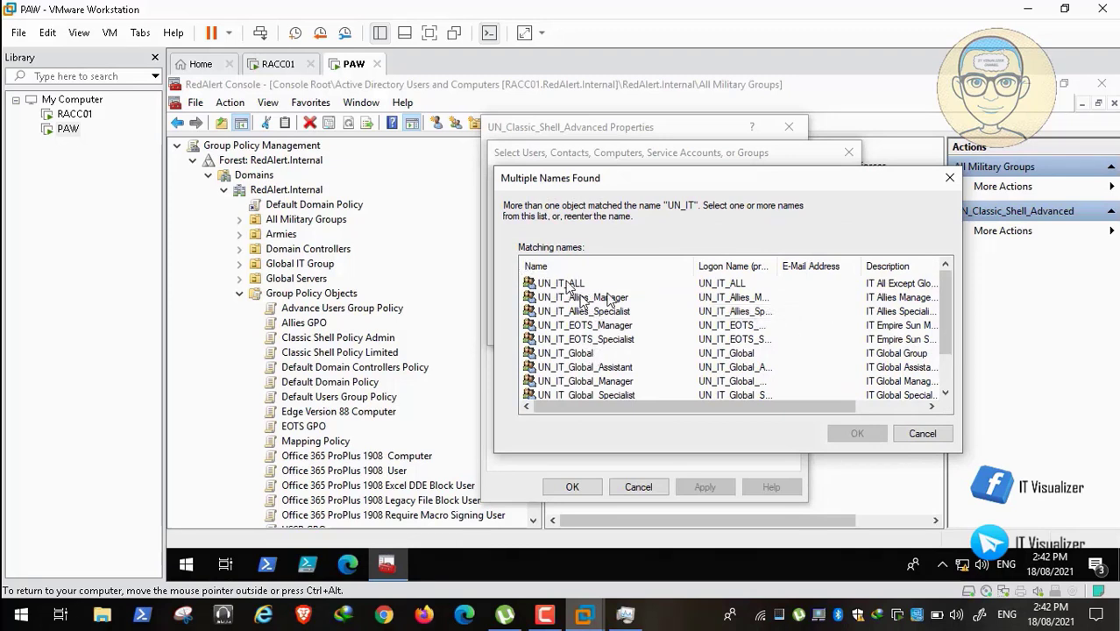
left_click(575, 284)
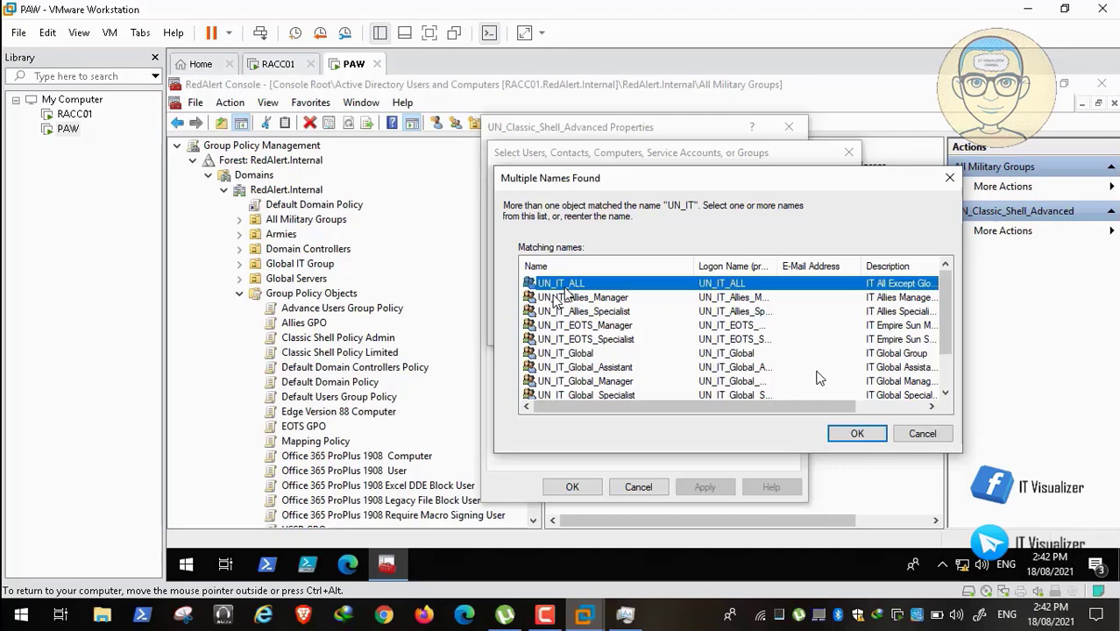
left_click(858, 433)
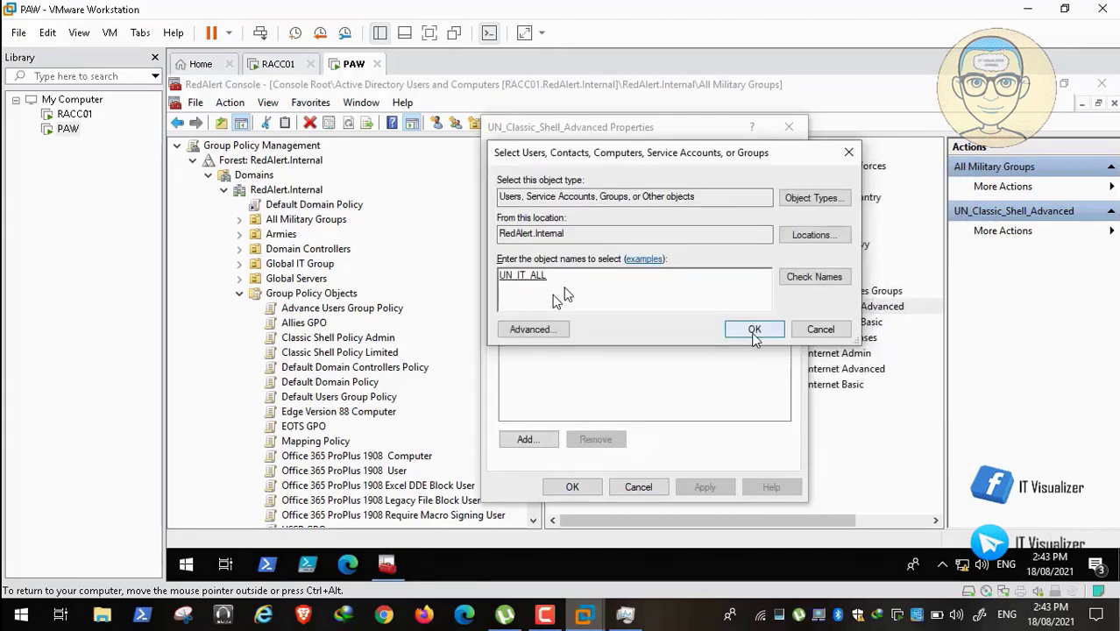
left_click(752, 333)
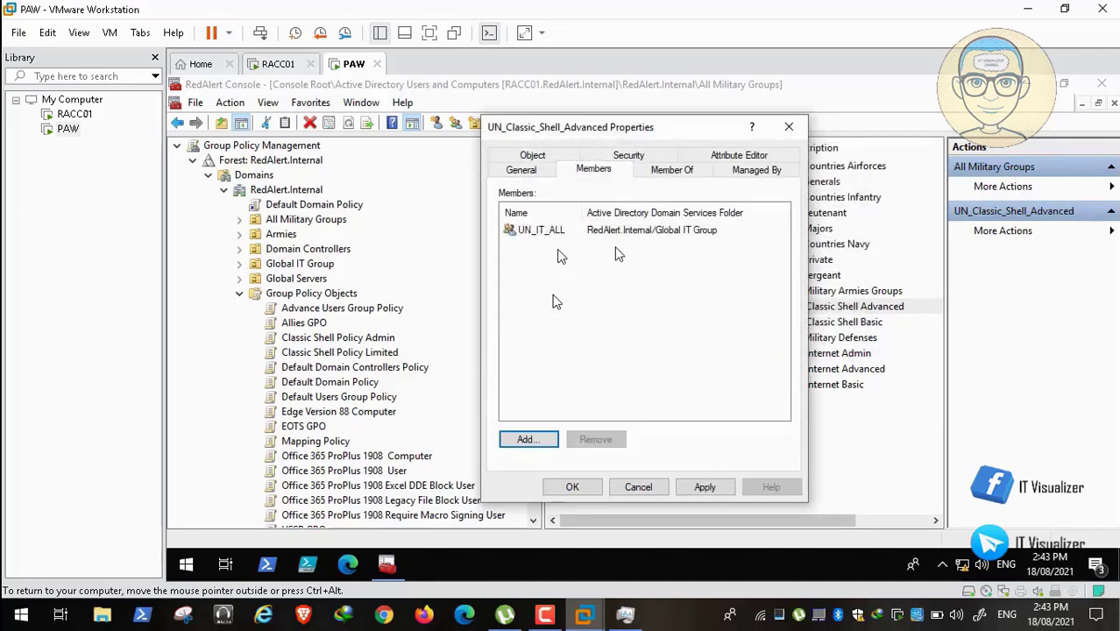
left_click(707, 489)
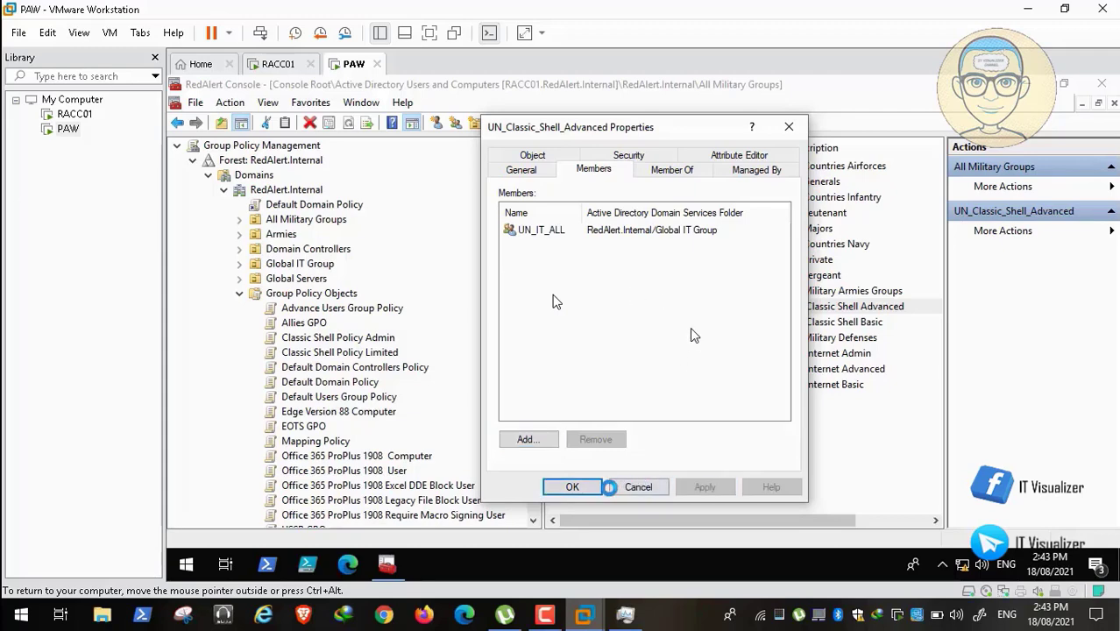
left_click(573, 488)
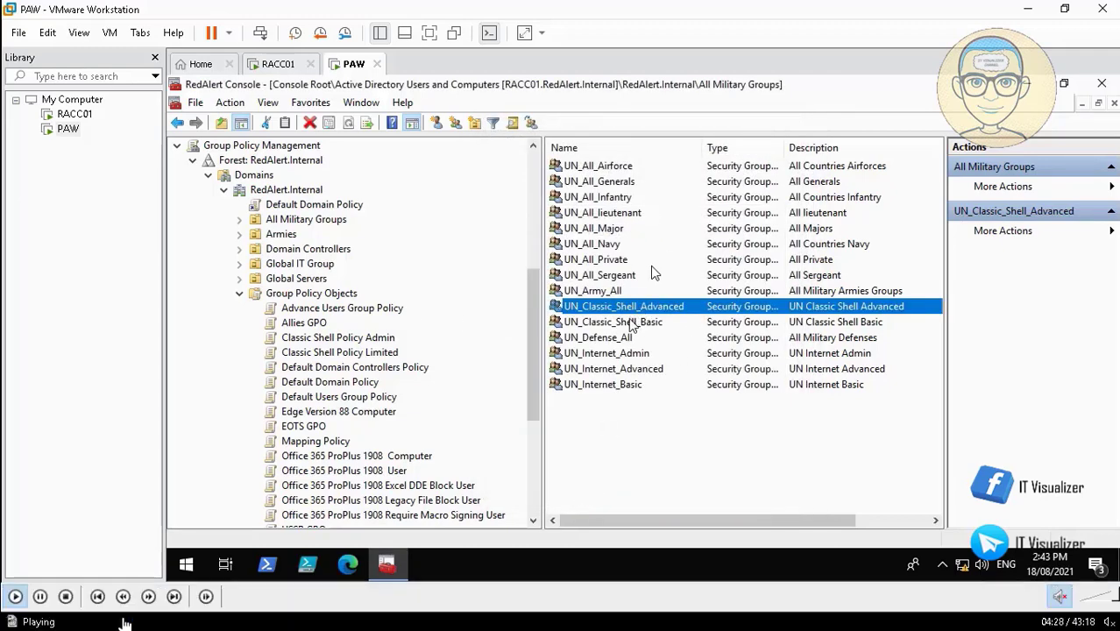
Open the UN_Classic_Shell_Basic group's properties to add members matching UN_.
double_click(633, 322)
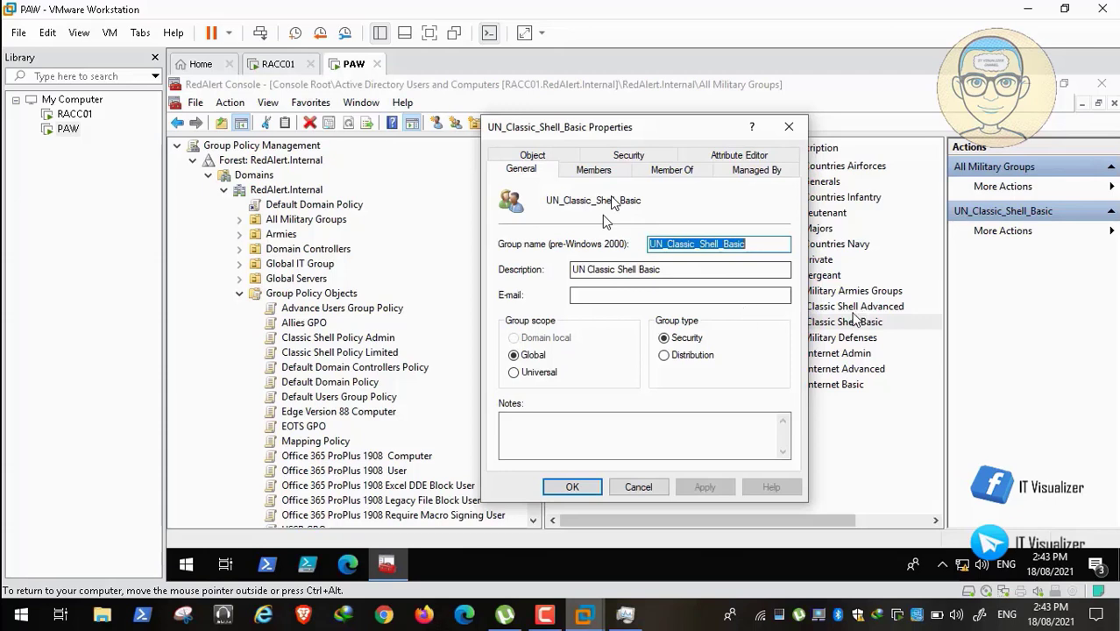
left_click(16, 596)
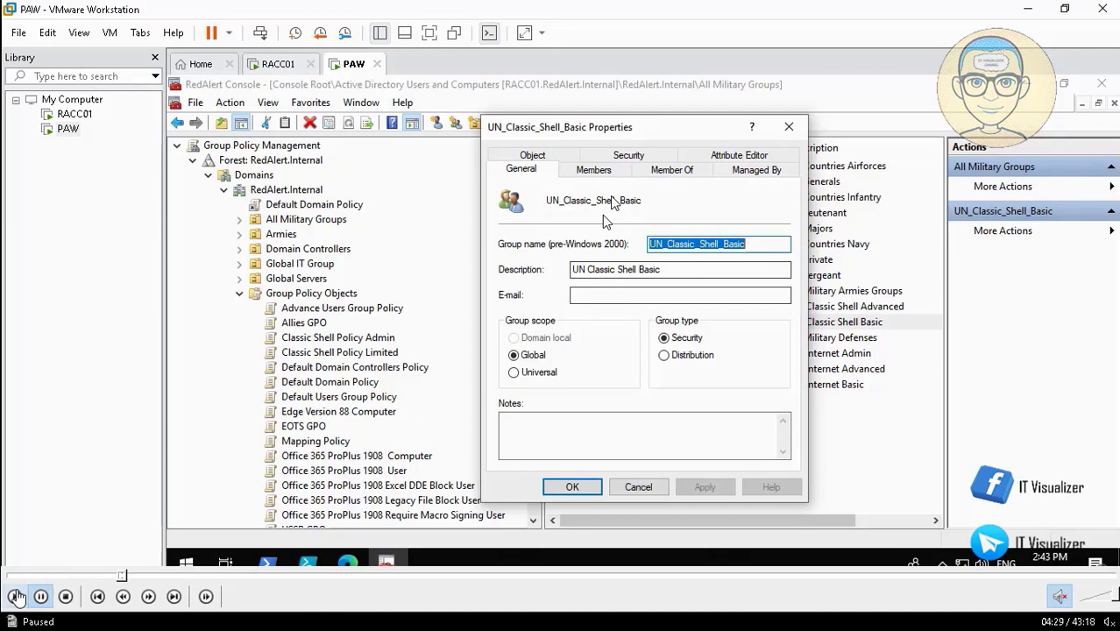
left_click(15, 596)
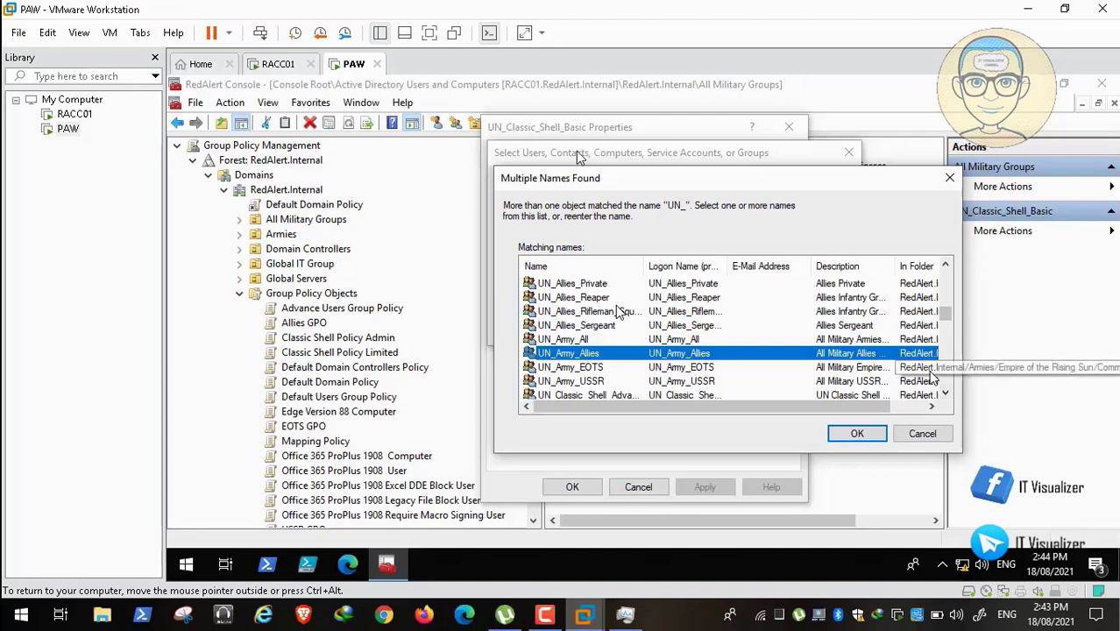
In Multiple Names Found, select only UN_All_Infantry and deselect UN_All_Airforce and UN_All_lieutenant.
left_click(948, 399)
left_click(947, 399)
left_click(948, 399)
left_click(948, 399)
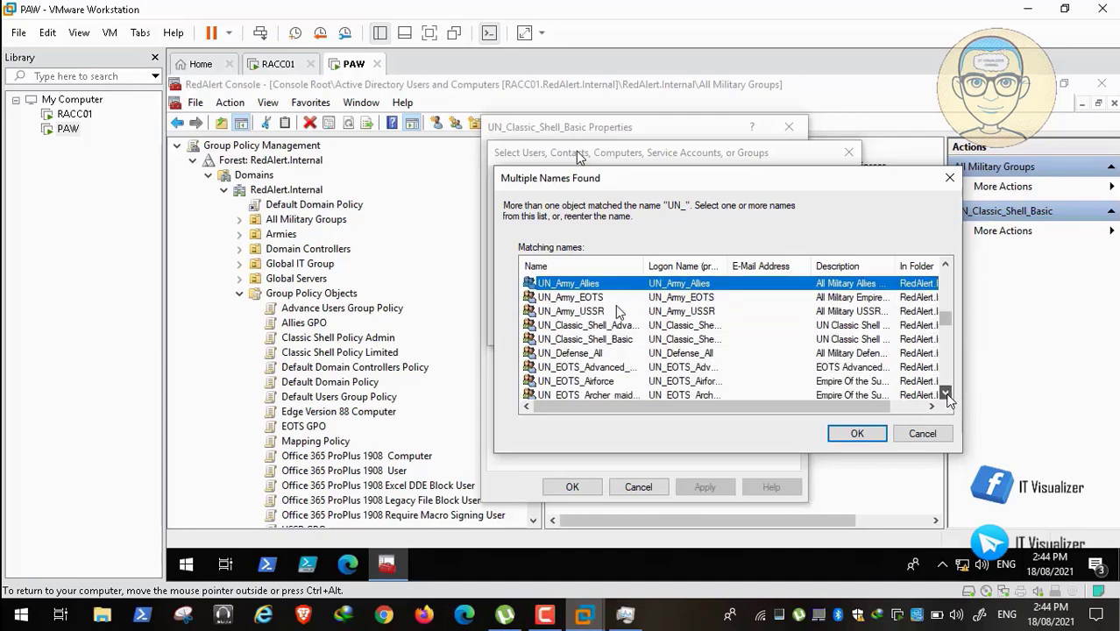
left_click(948, 398)
left_click(948, 399)
left_click(948, 399)
left_click(948, 399)
left_click(947, 399)
left_click(947, 399)
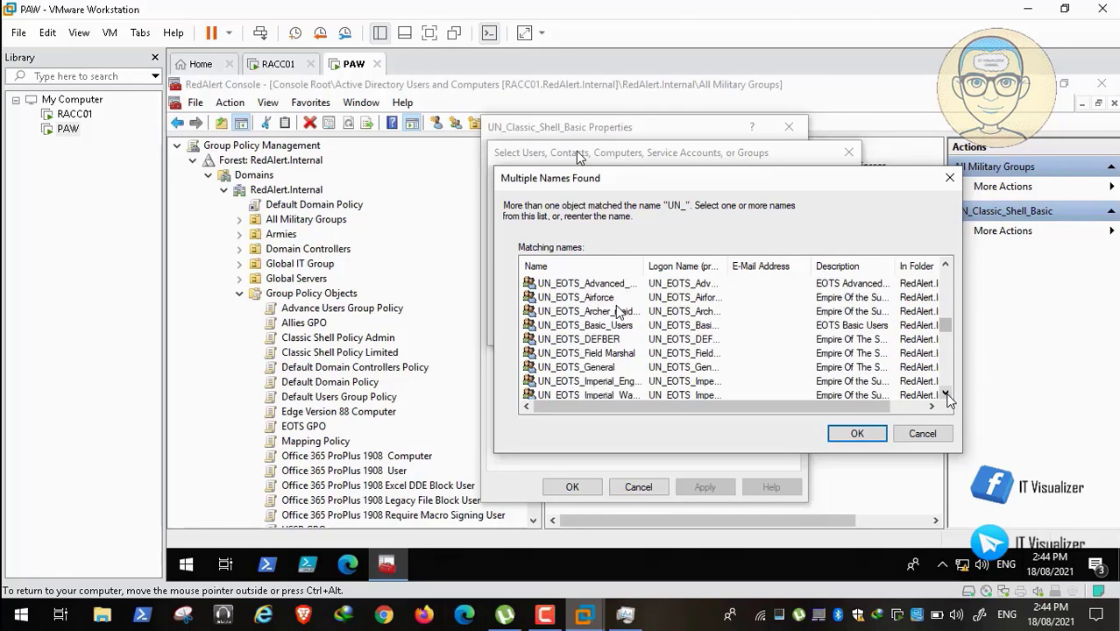
left_click(948, 399)
left_click(948, 399)
left_click(947, 399)
left_click(947, 399)
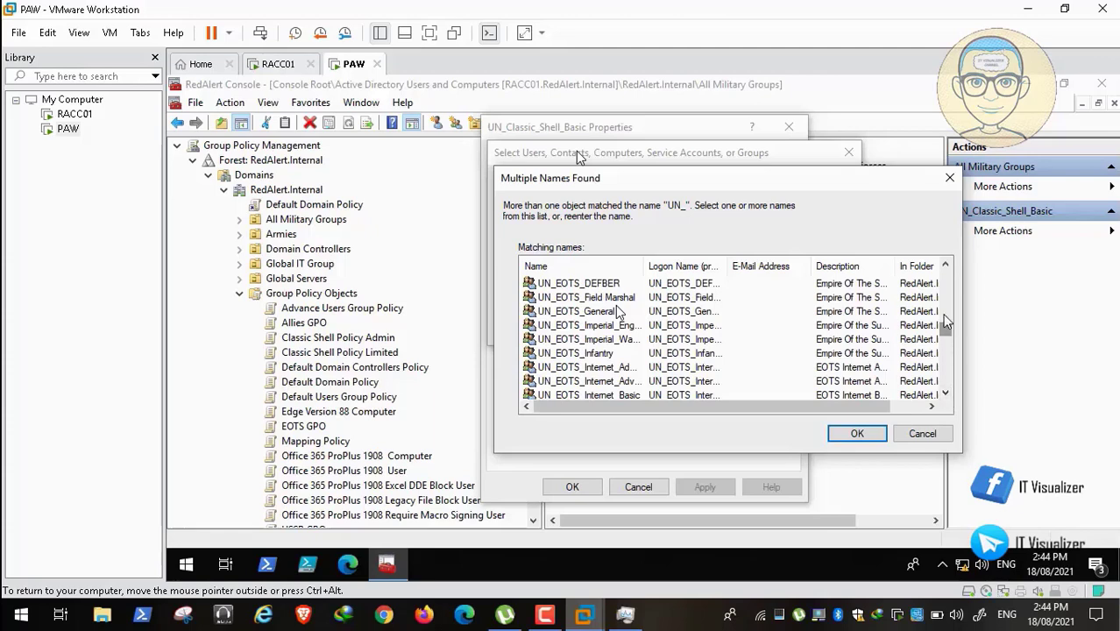
left_click_drag(947, 326, 949, 265)
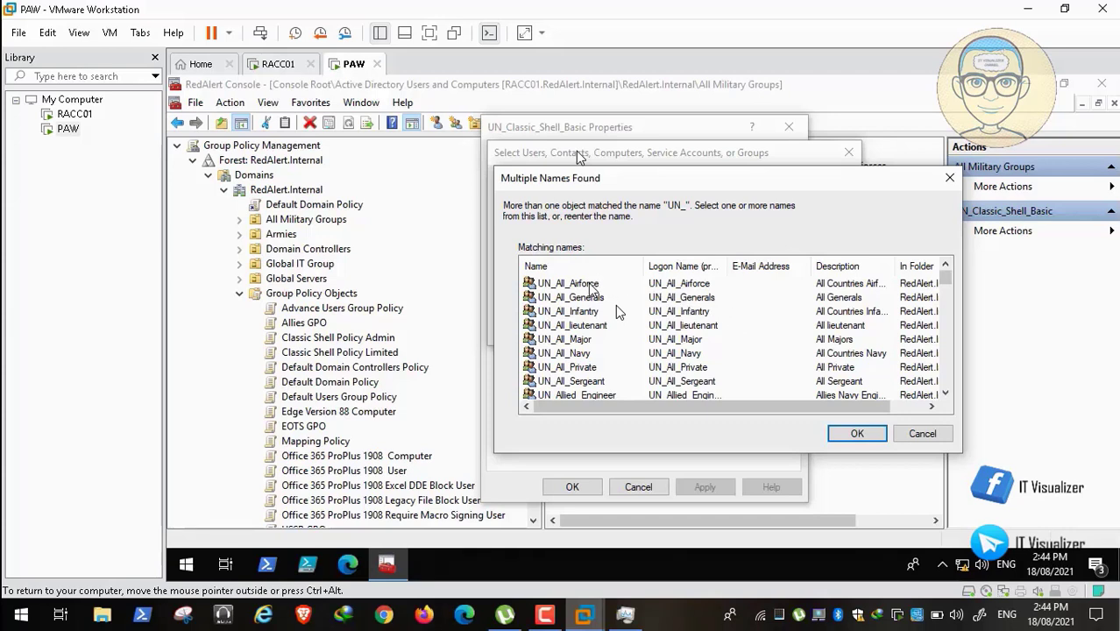
left_click(591, 285)
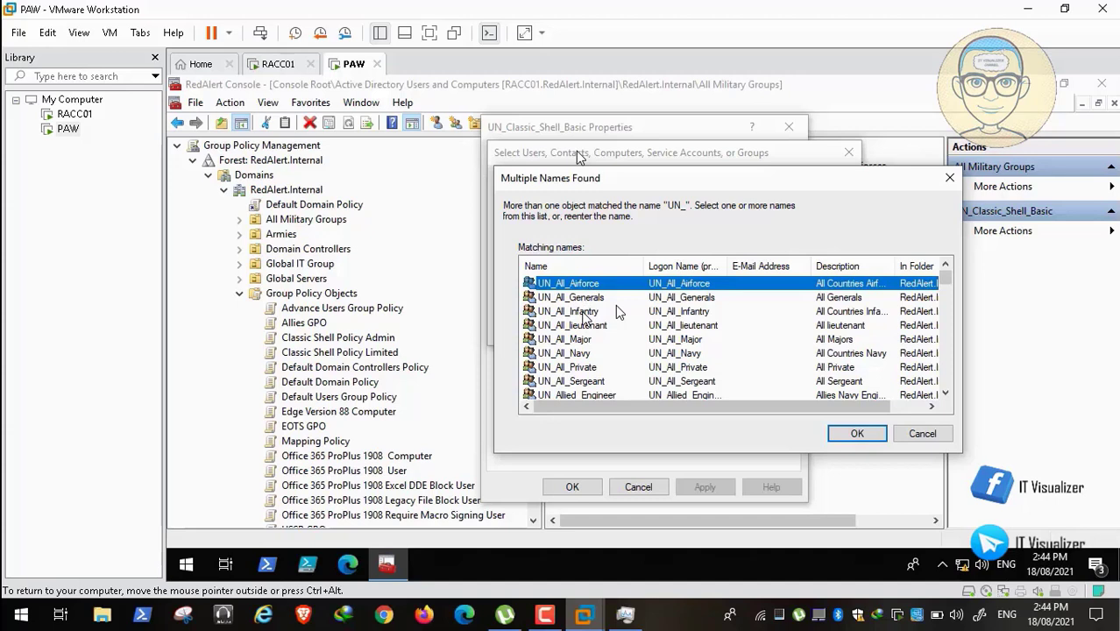
left_click(617, 308, "ctrl")
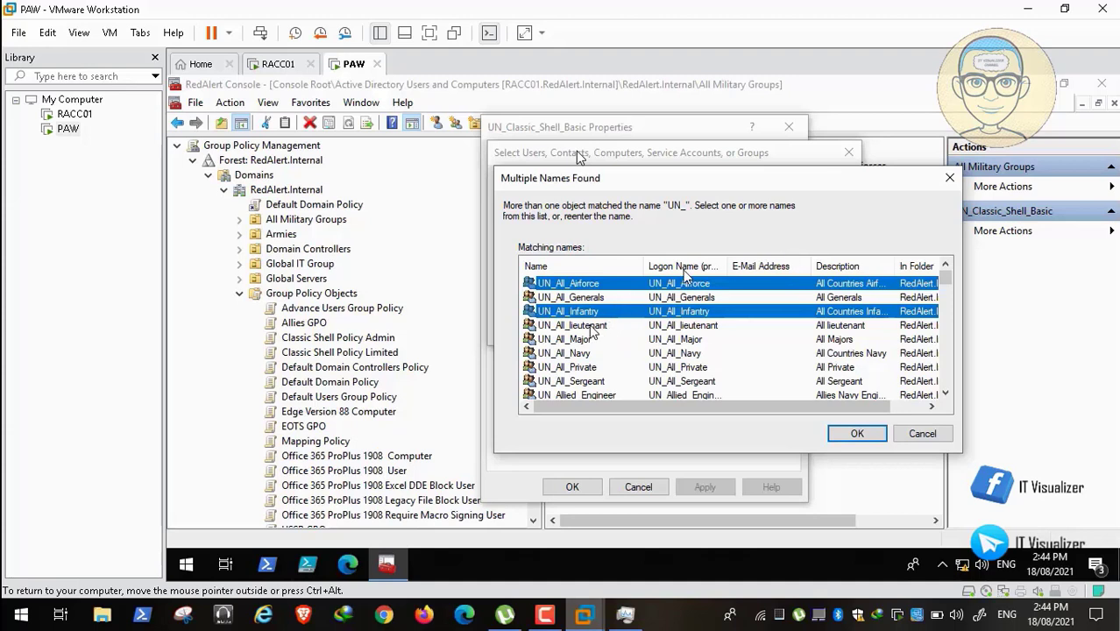
left_click(593, 325, "ctrl")
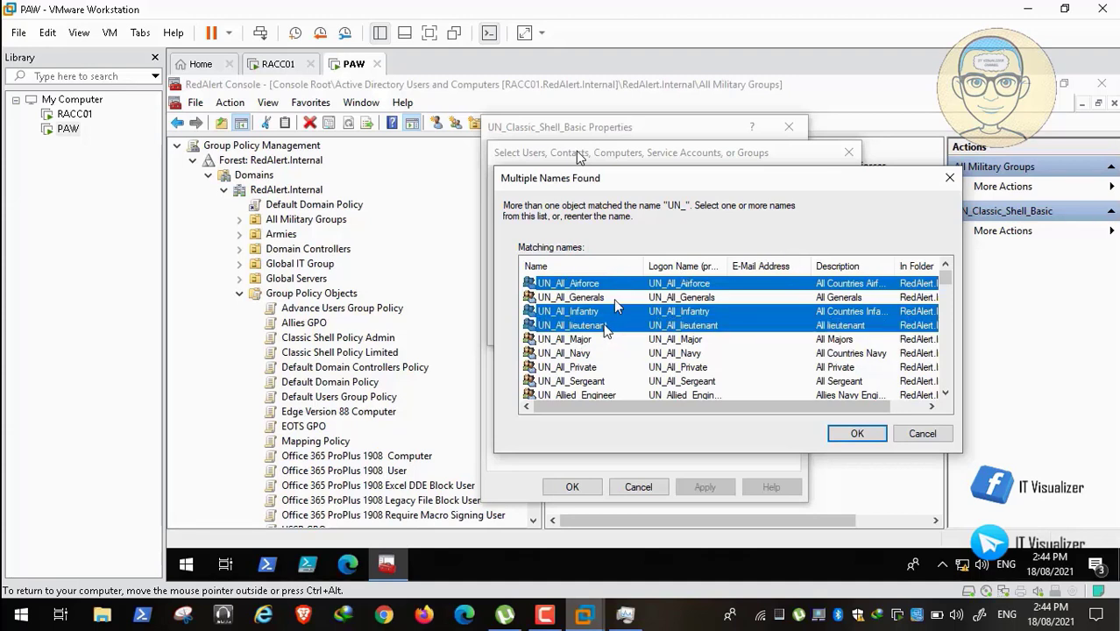
left_click(603, 326, "ctrl")
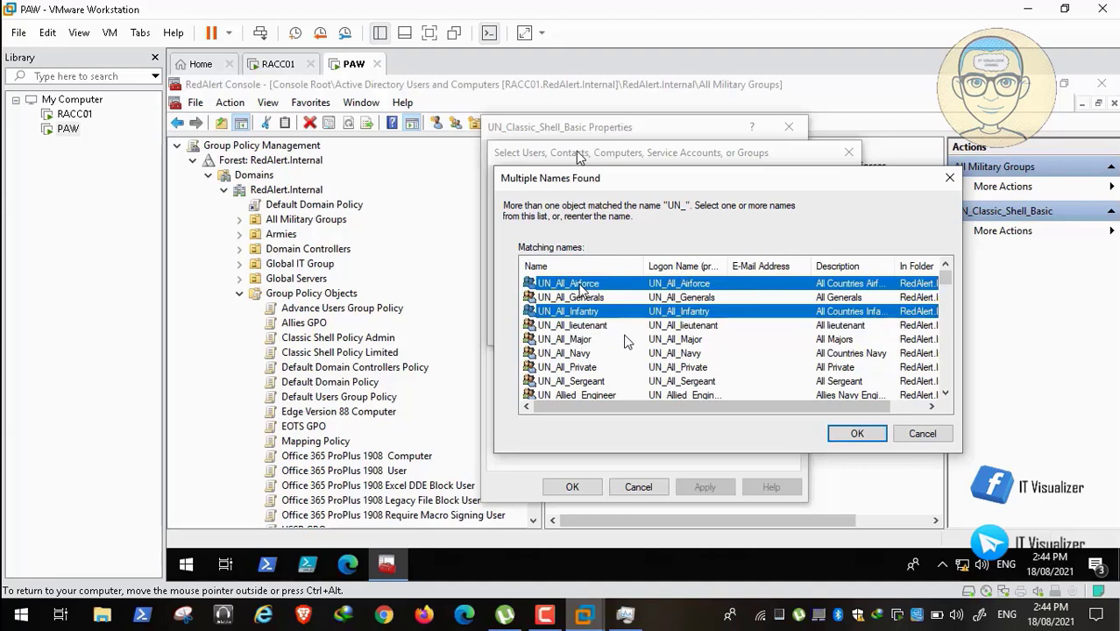
left_click(589, 284, "ctrl")
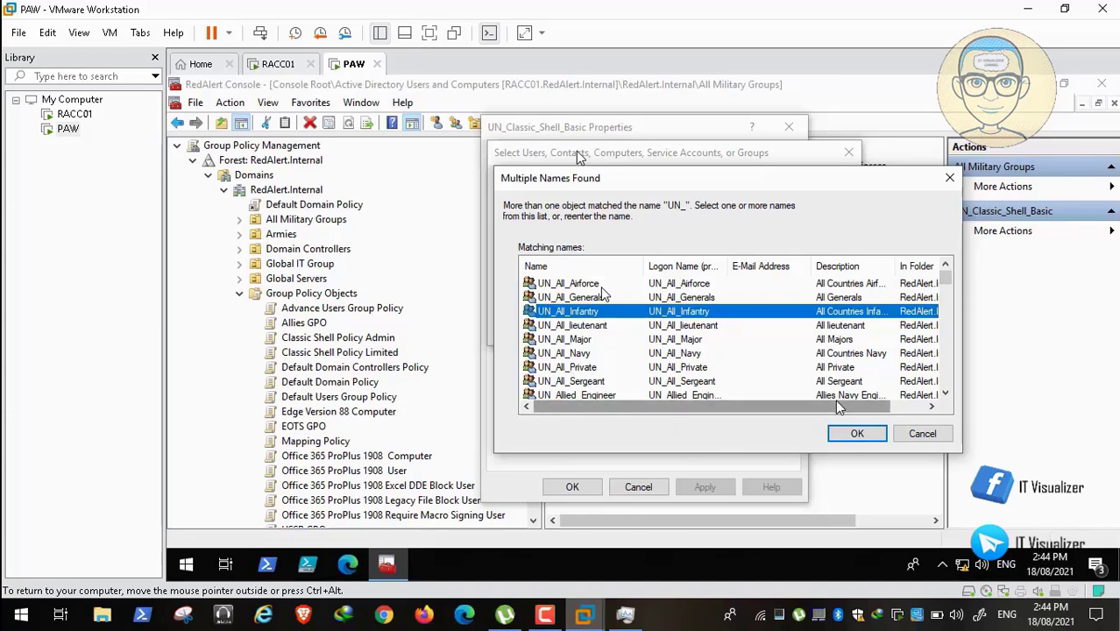
Drop UN_Army_Allies, add UN_All_Infantry as a member, and apply the change.
left_click(857, 434)
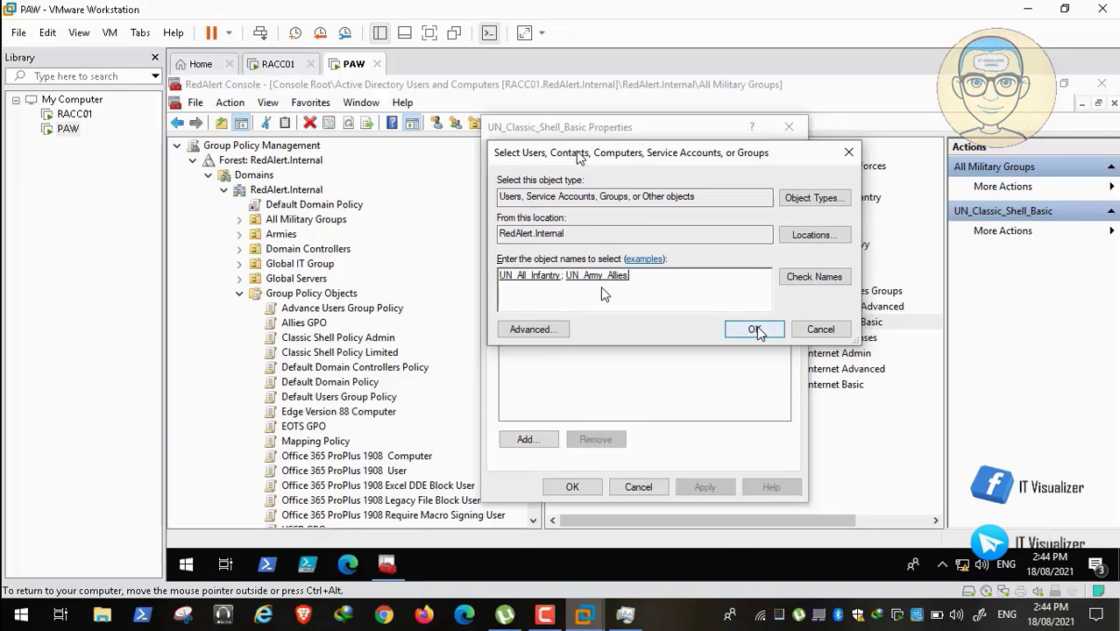
key("BackSpace")
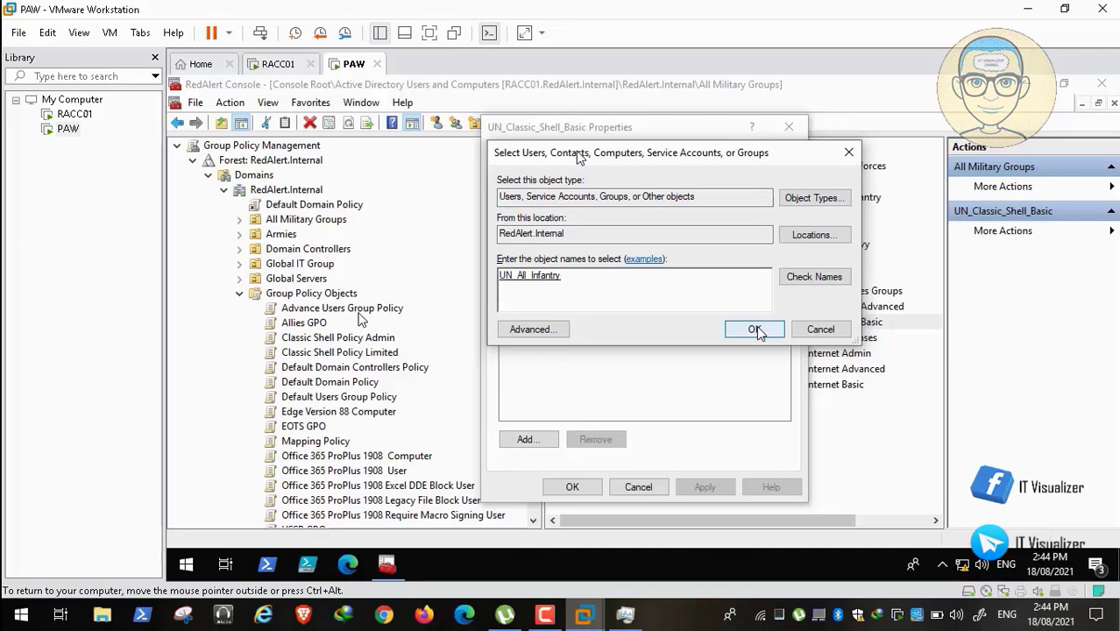
left_click(757, 330)
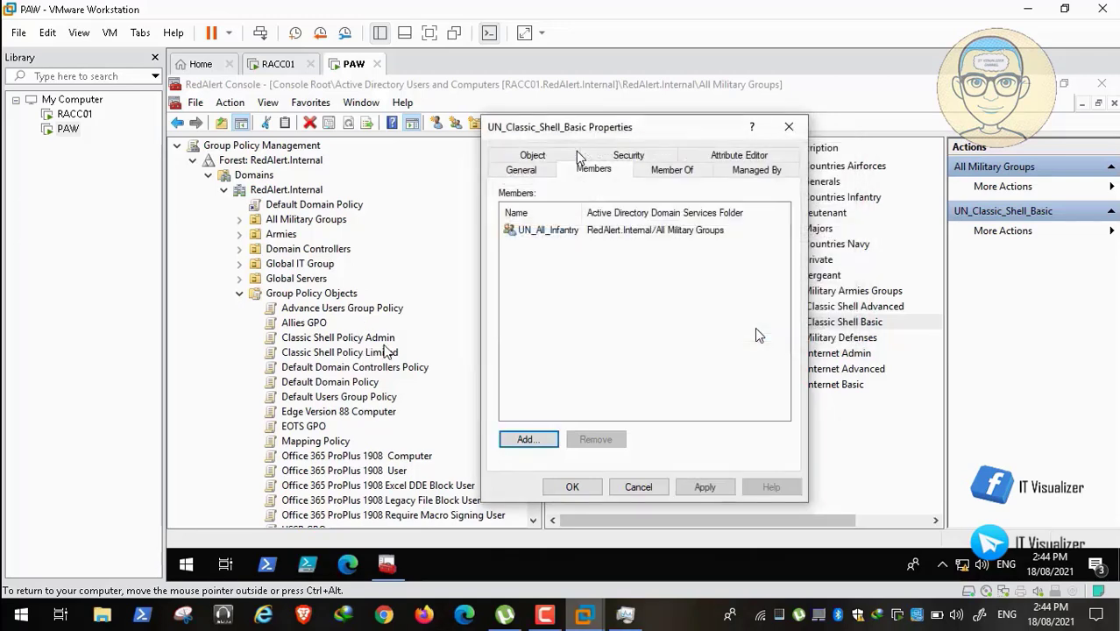
left_click(705, 488)
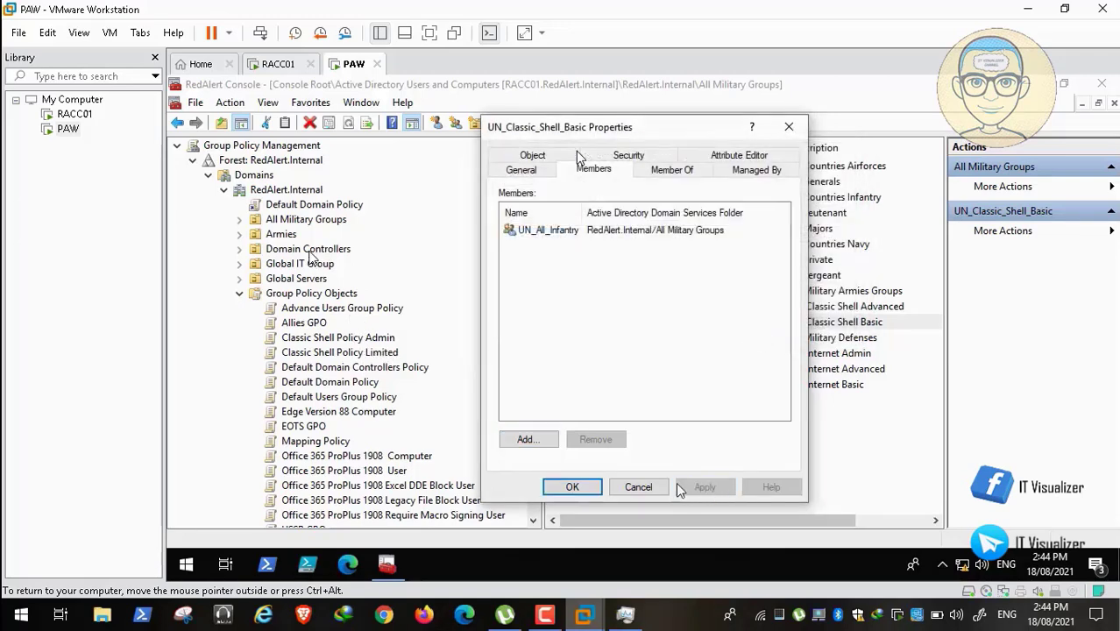
left_click(591, 490)
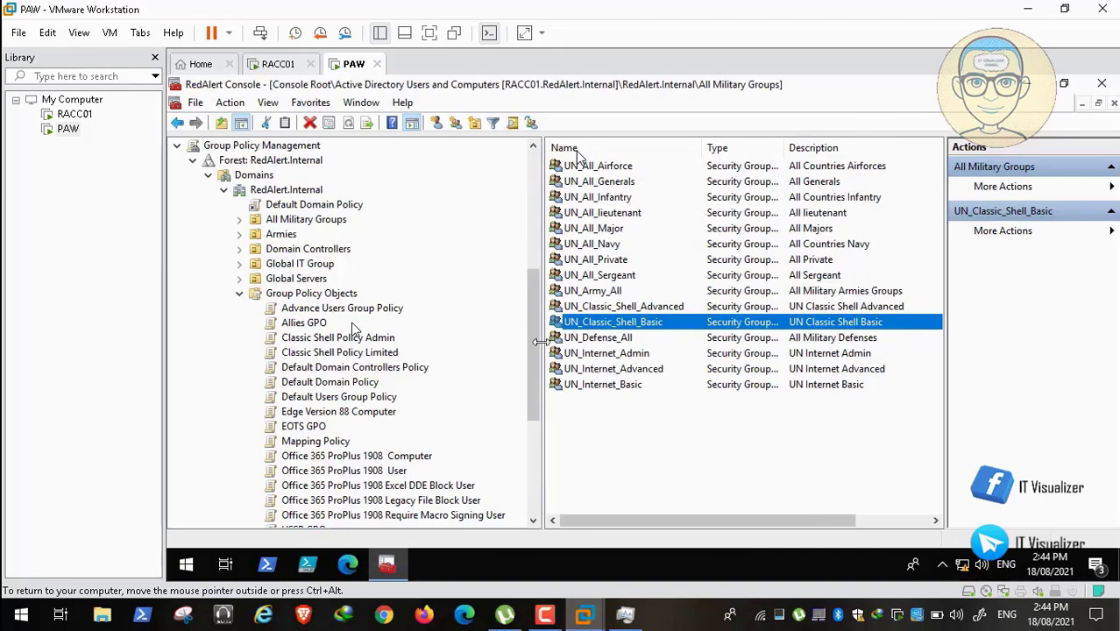
left_click(607, 307)
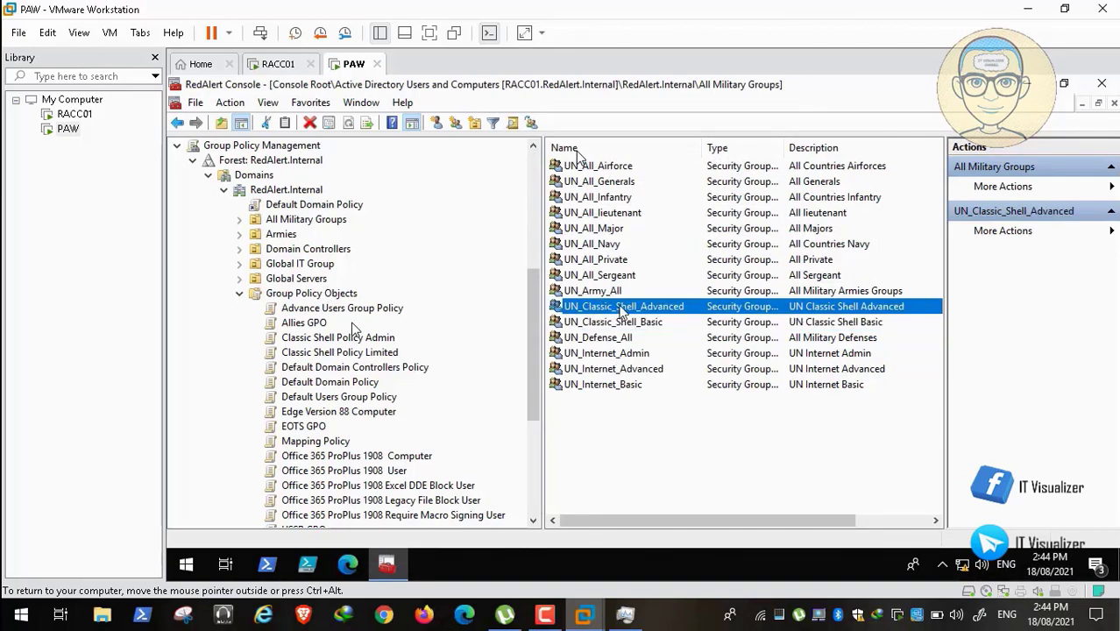
double_click(624, 307)
left_click(593, 169)
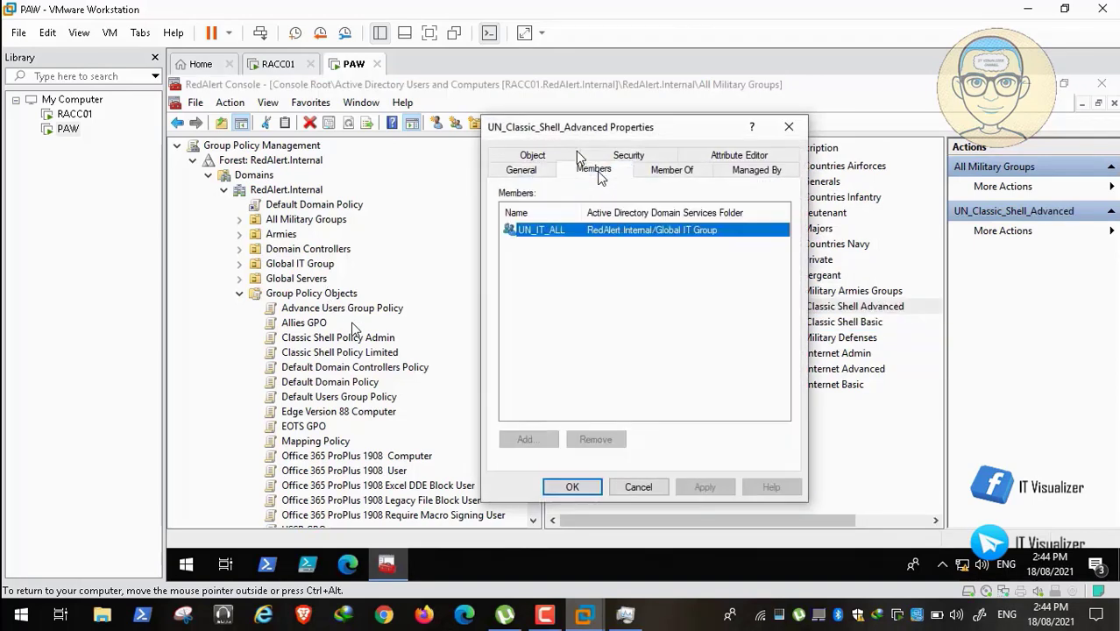
left_click(636, 488)
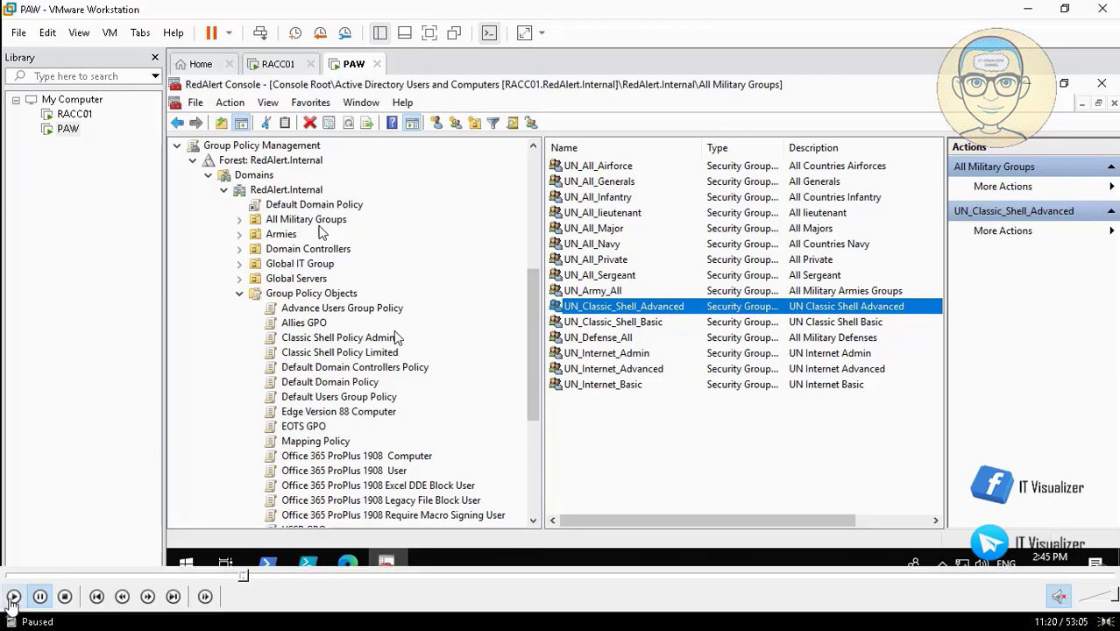
Link Classic Shell Policy Admin and Classic Shell Policy Limited to RedAlert.Internal via Link an Existing GPO.
left_click(14, 597)
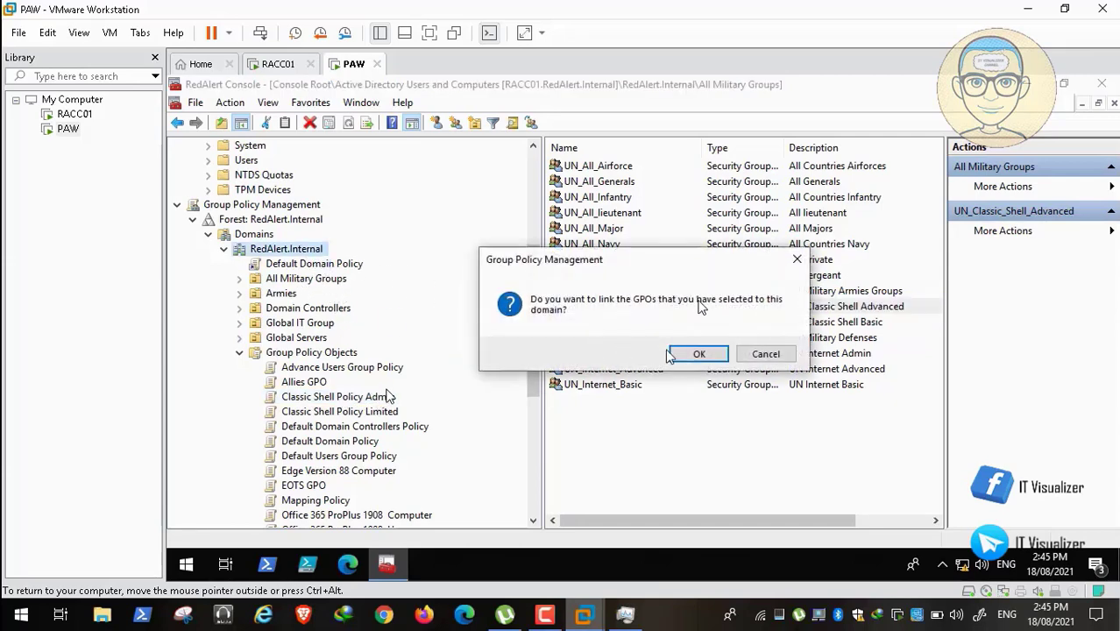
mouse_move(66, 597)
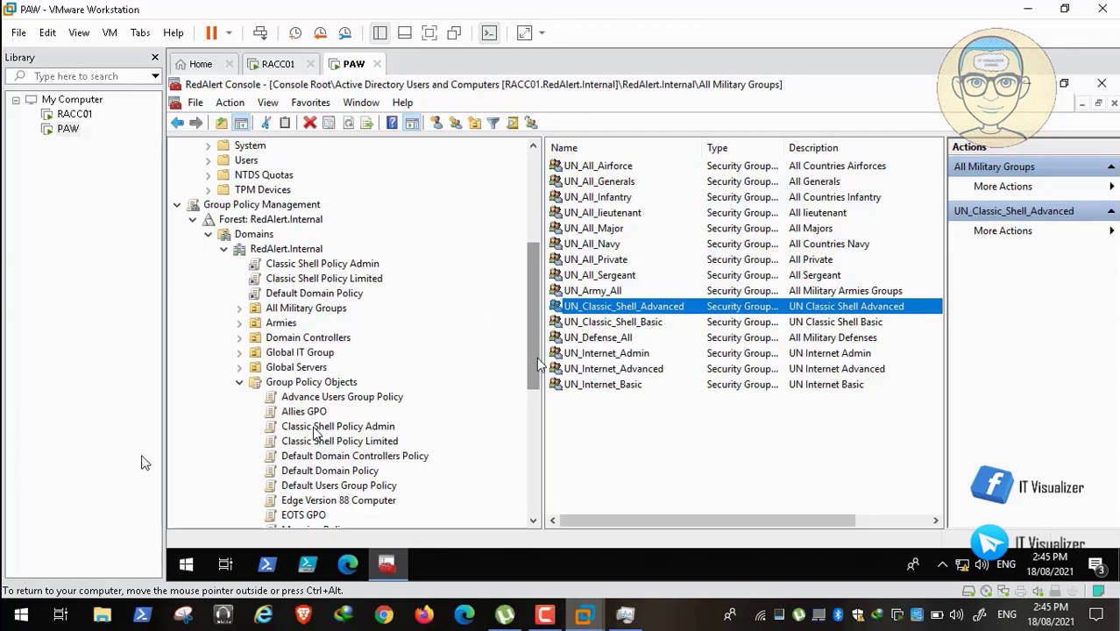
left_click(14, 597)
left_click(14, 597)
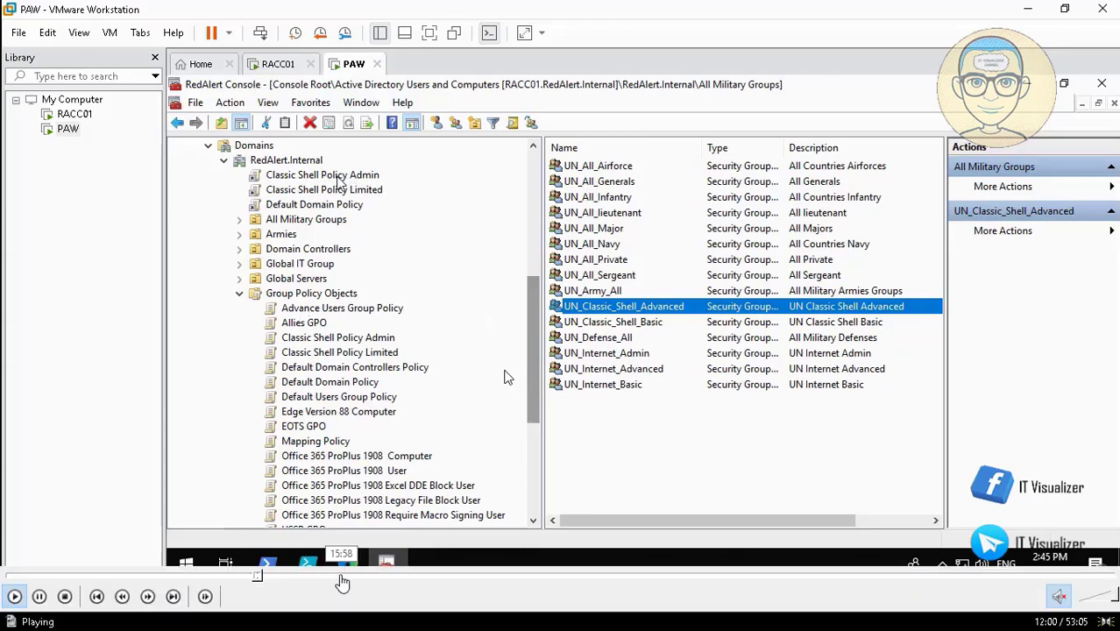
mouse_move(250, 580)
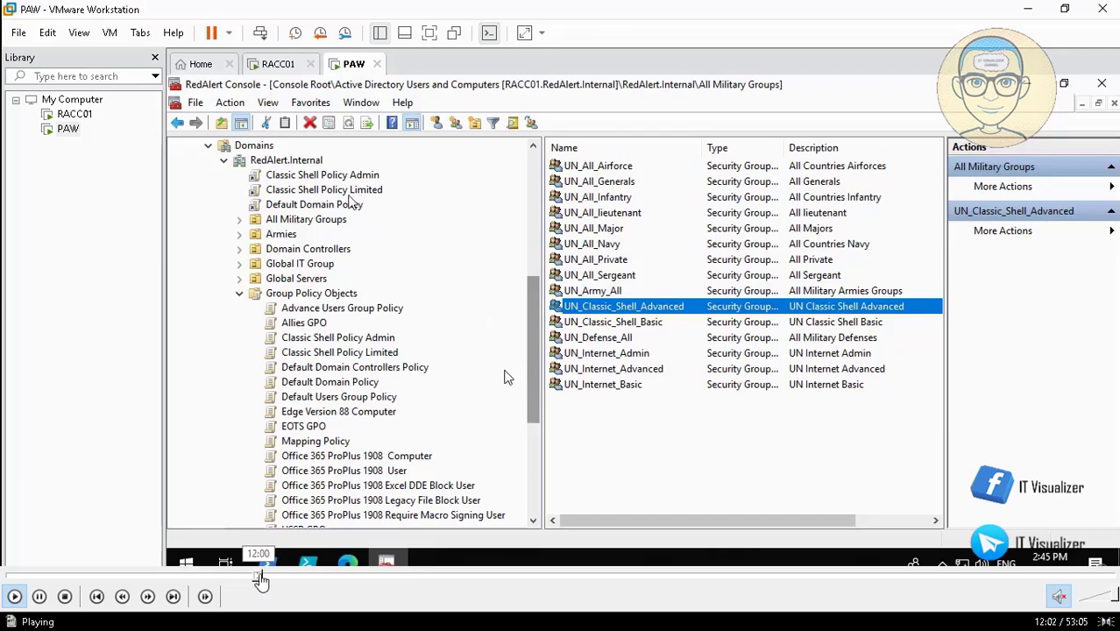
left_click(262, 580)
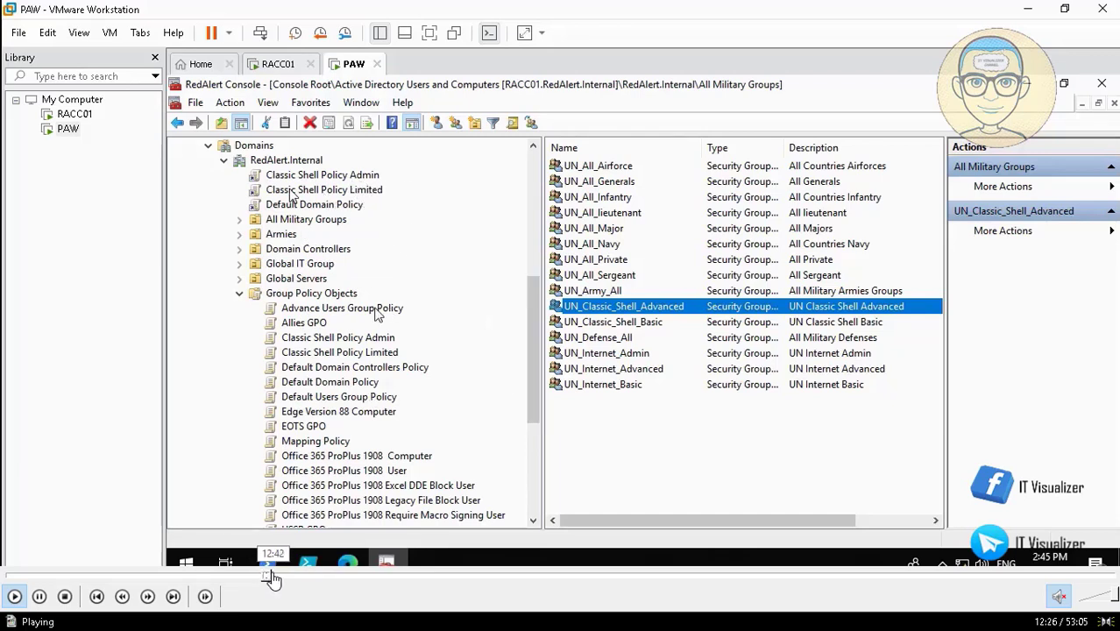
Link the existing Advance Users Group Policy GPO under RedAlert.Internal, alongside the Classic Shell policies.
left_click(272, 580)
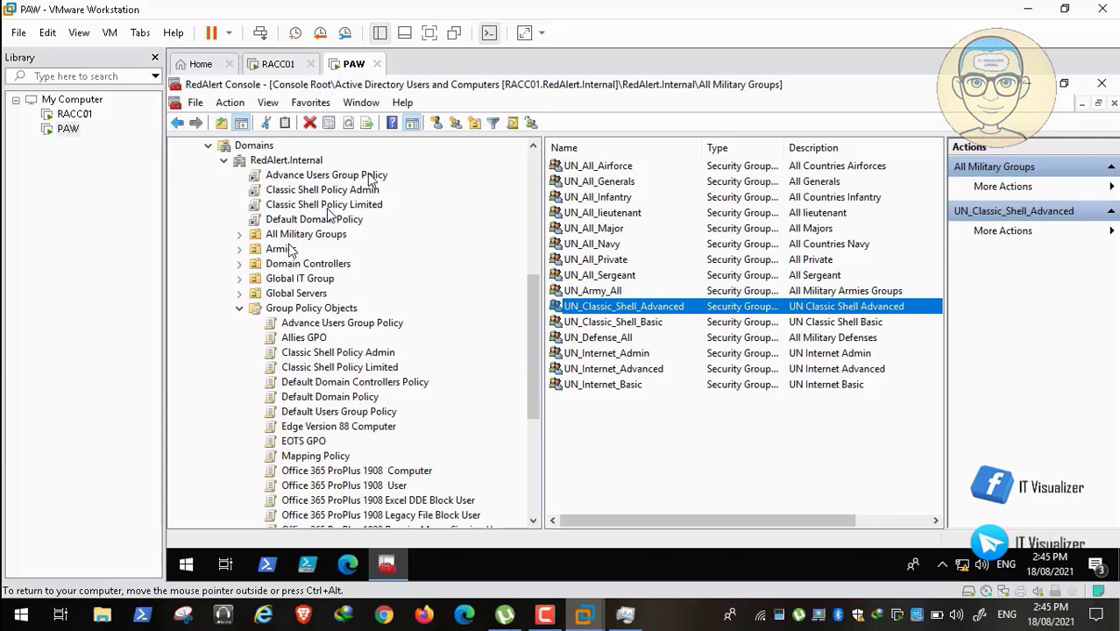
mouse_move(156, 312)
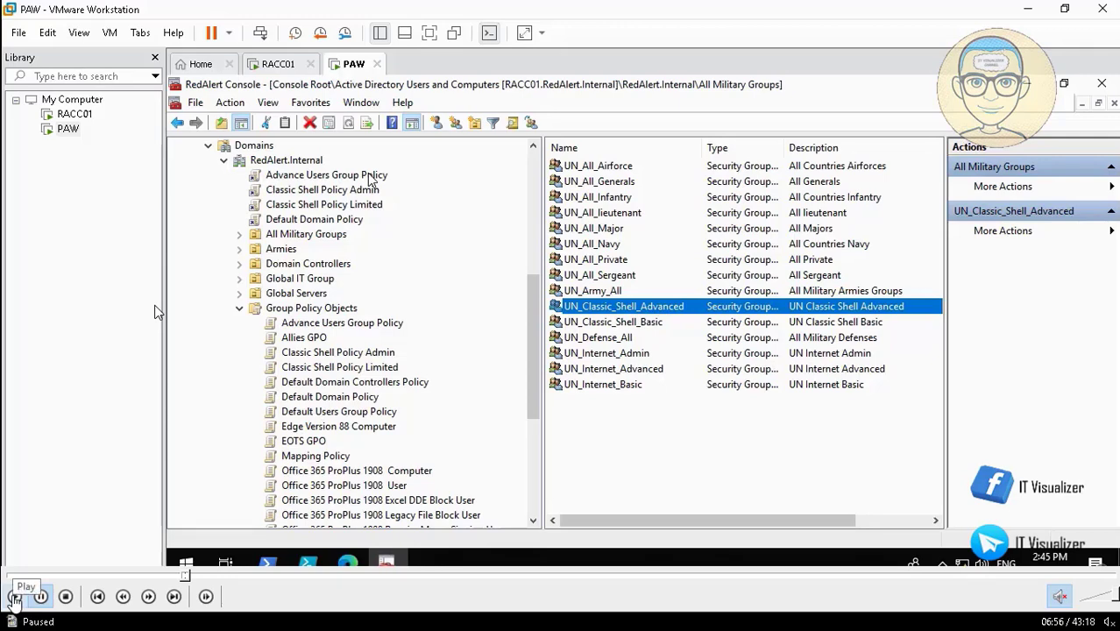
Resume the console session and select Advance Users Group Policy under RedAlert.Internal.
left_click(14, 596)
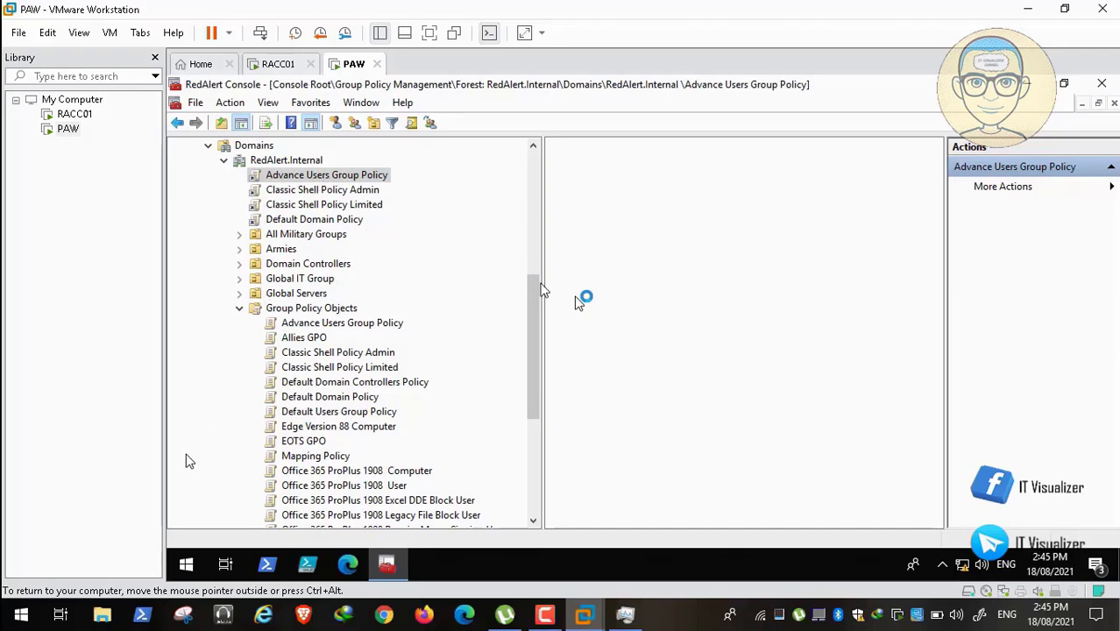
View the Scope tab showing the RedAlert.Internal link and Authenticated Users in Security Filtering.
mouse_move(85, 583)
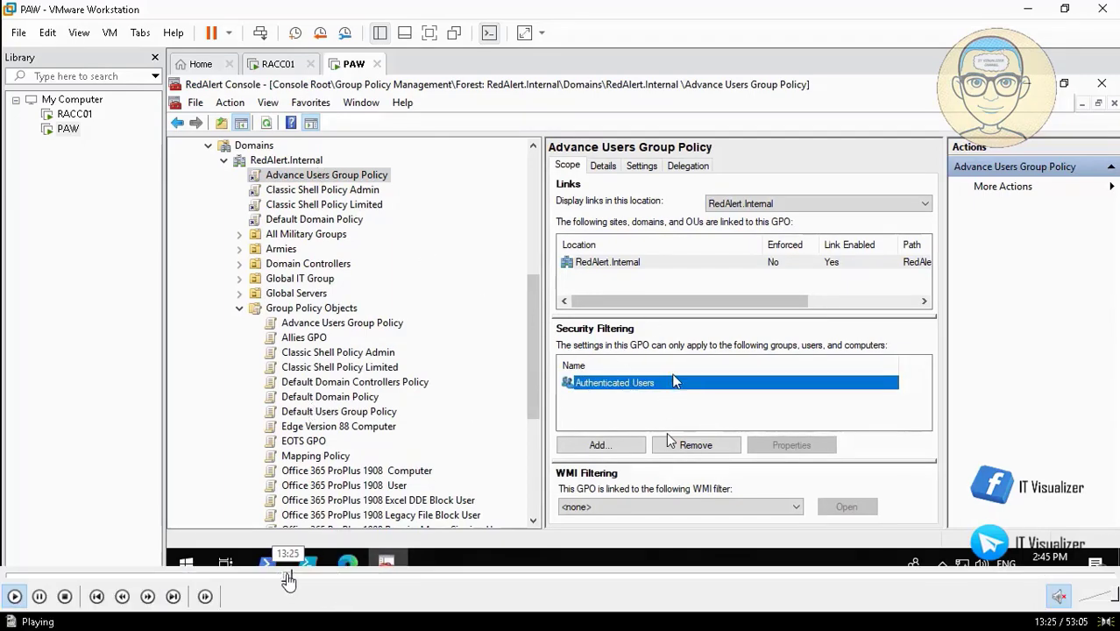
Replace Authenticated Users with UN_All_Generals in the policy's security filtering.
left_click(295, 579)
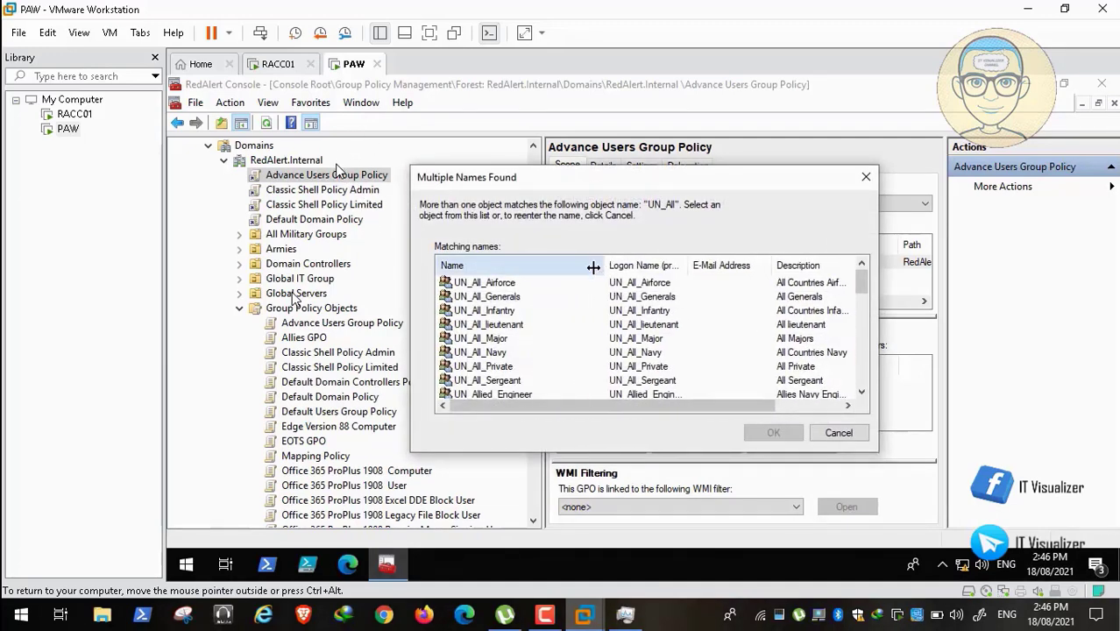
left_click(493, 298)
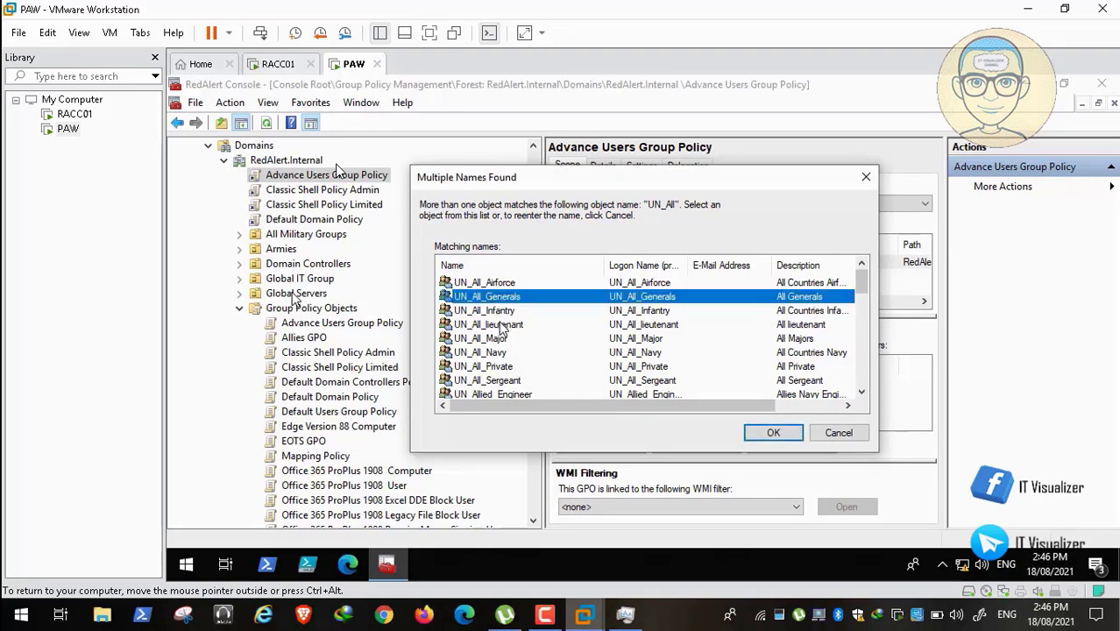
left_click(503, 326)
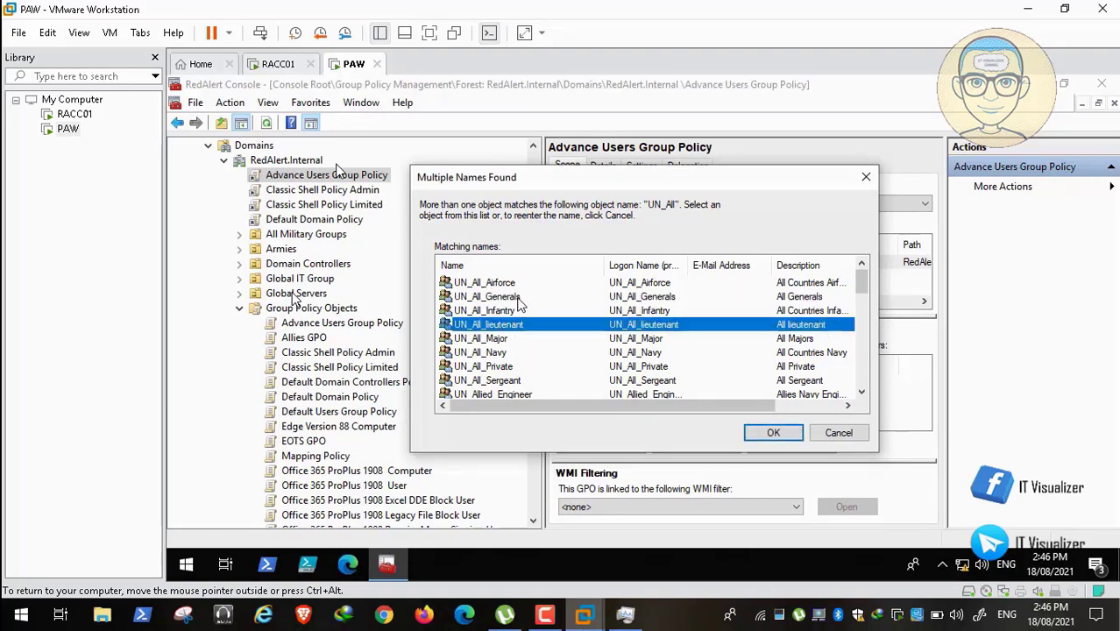
left_click(519, 299)
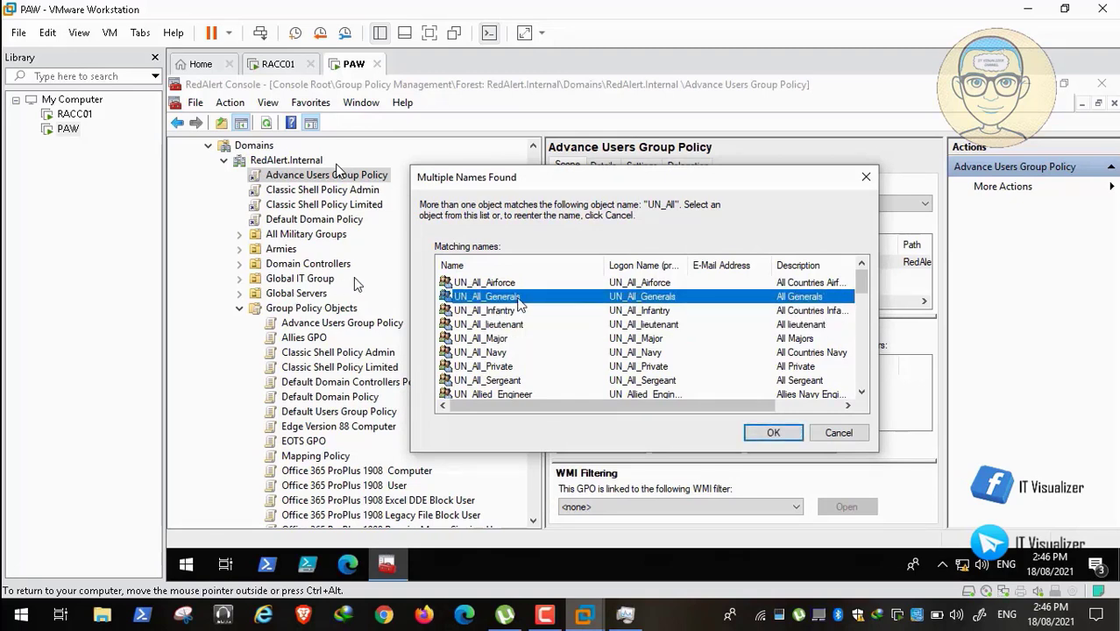
left_click(772, 436)
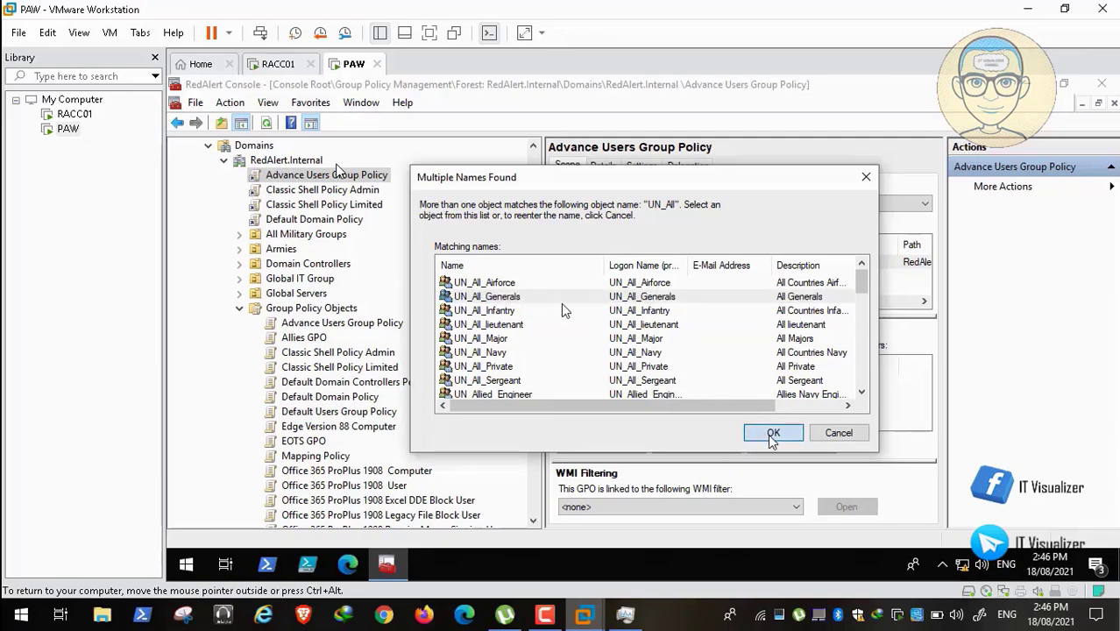
left_click(725, 394)
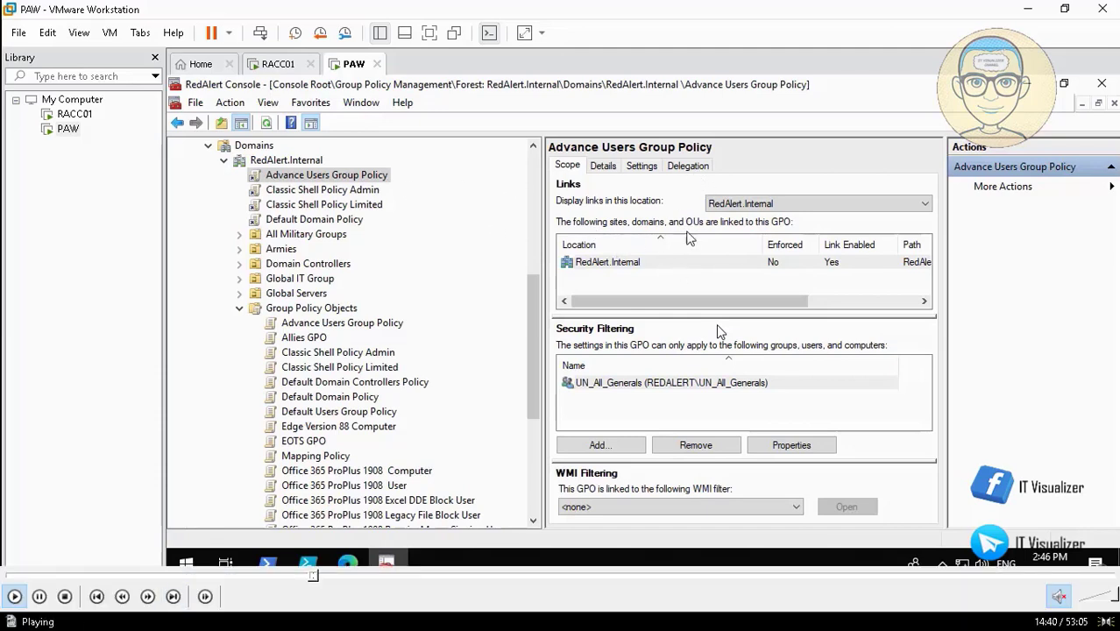
Advance to the Delegation tab showing UN_All_Generals with Read permission.
mouse_move(338, 580)
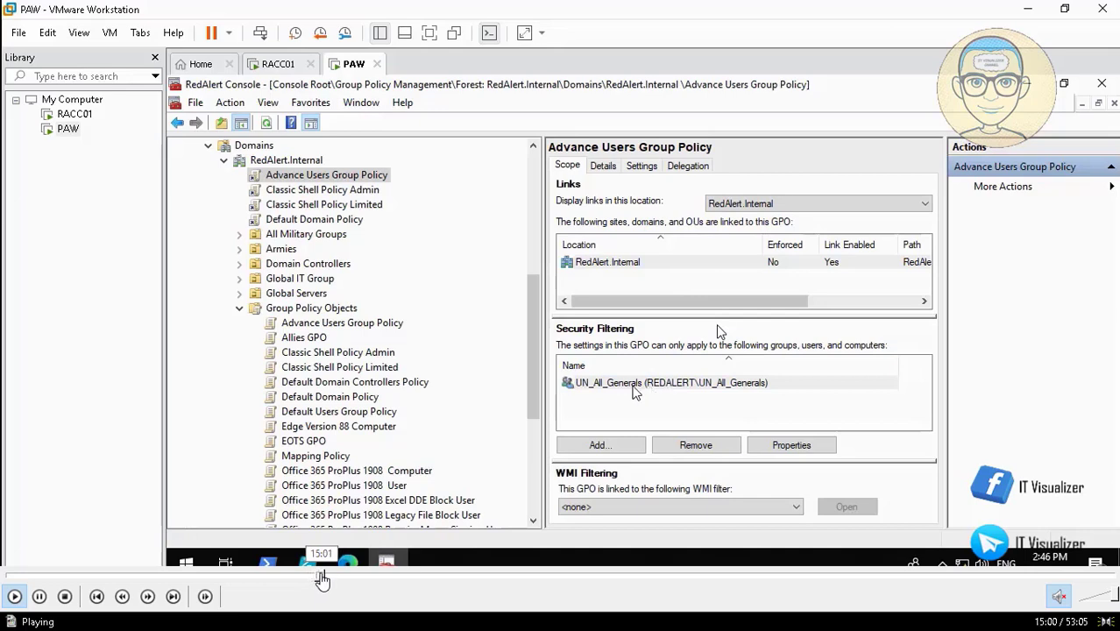
left_click(320, 579)
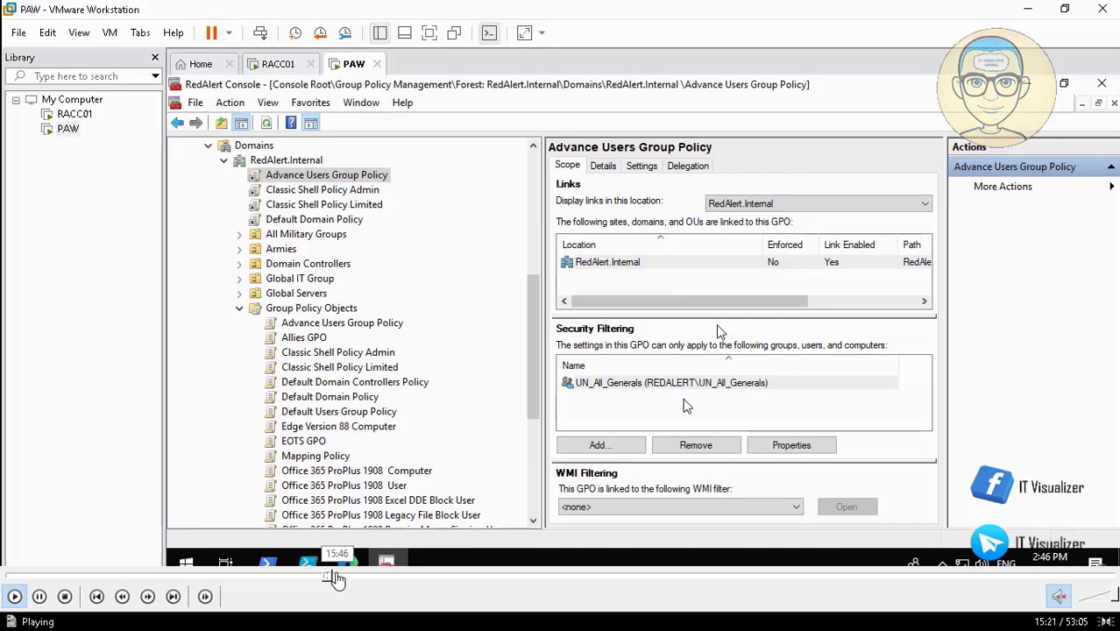
left_click(335, 579)
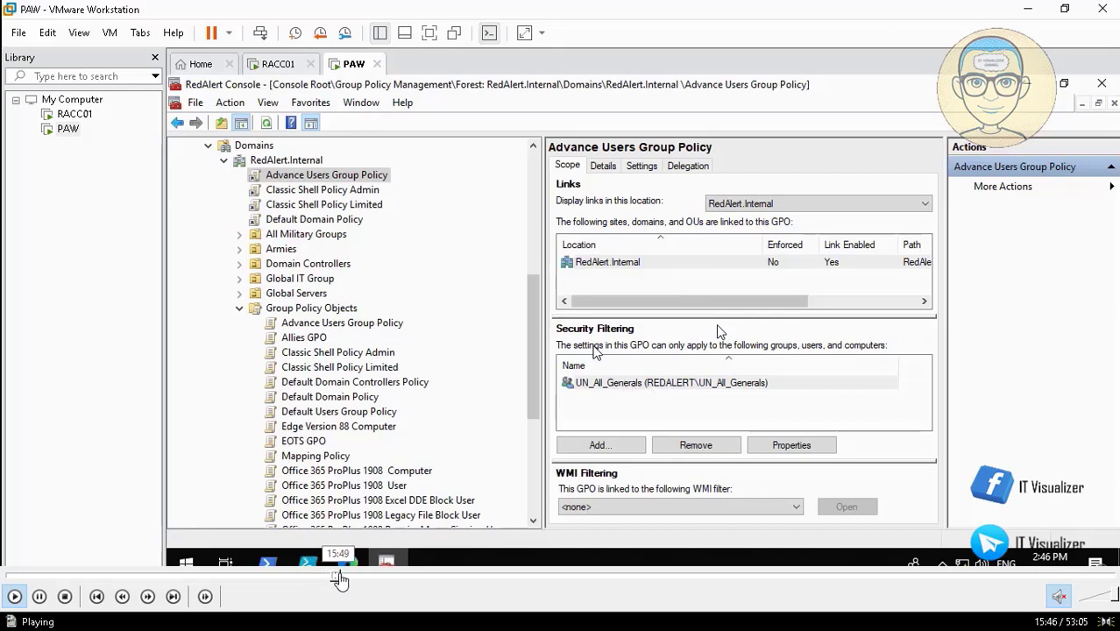
left_click(341, 579)
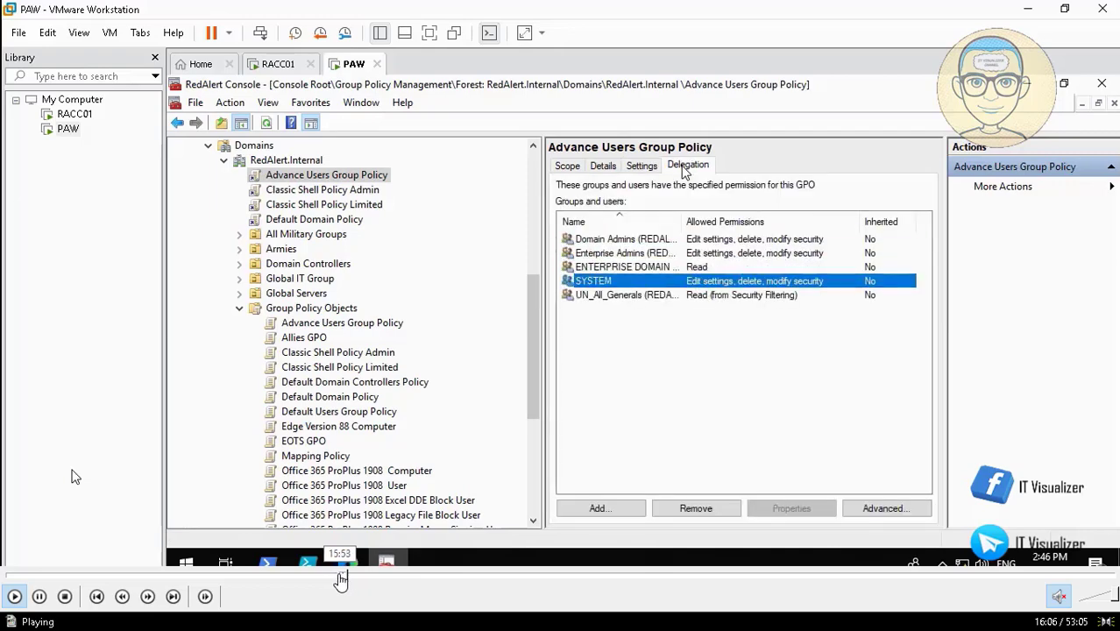
Resolve 'Domain co' to Domain Computers and add it to the delegation list.
left_click(340, 578)
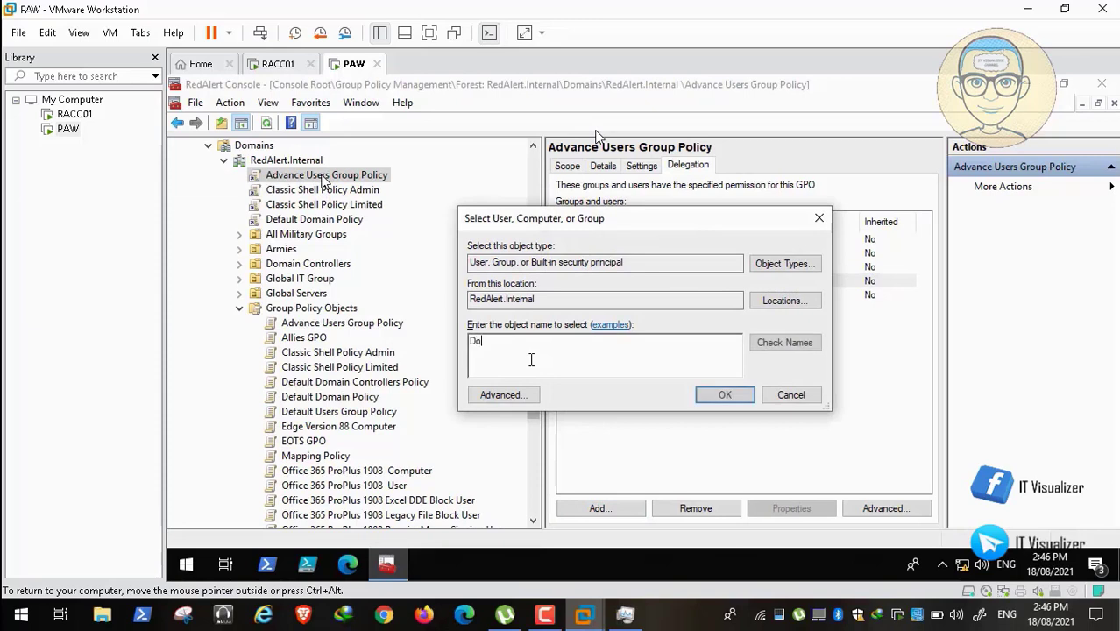
type("com")
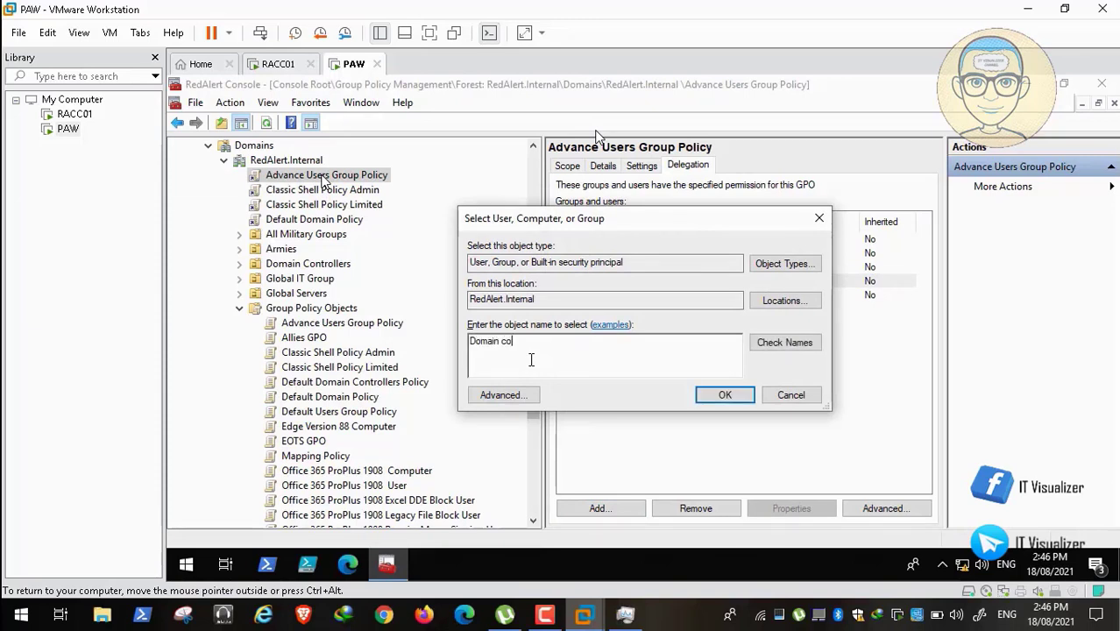
left_click(804, 344)
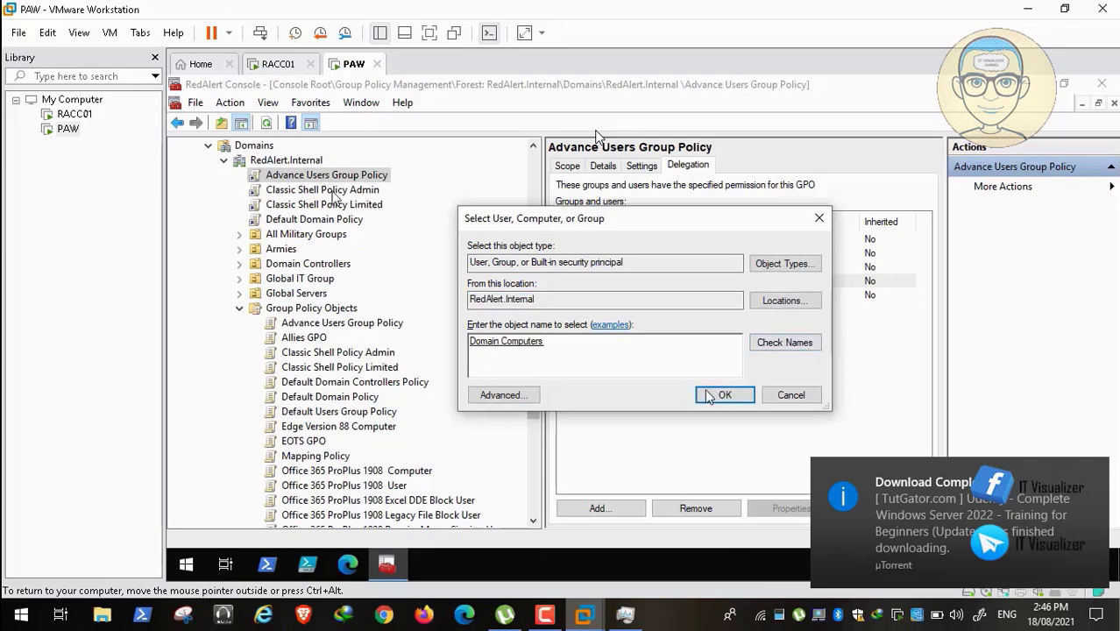
left_click(720, 394)
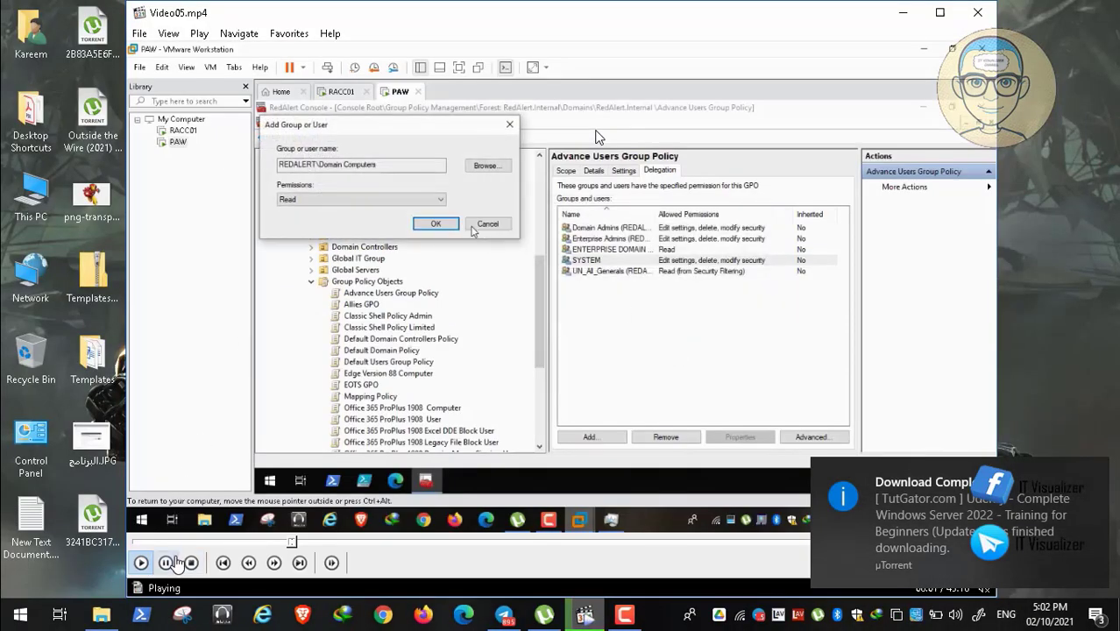
Keep Domain Computers' permission as Read and confirm the delegation.
left_click(165, 563)
left_click(628, 616)
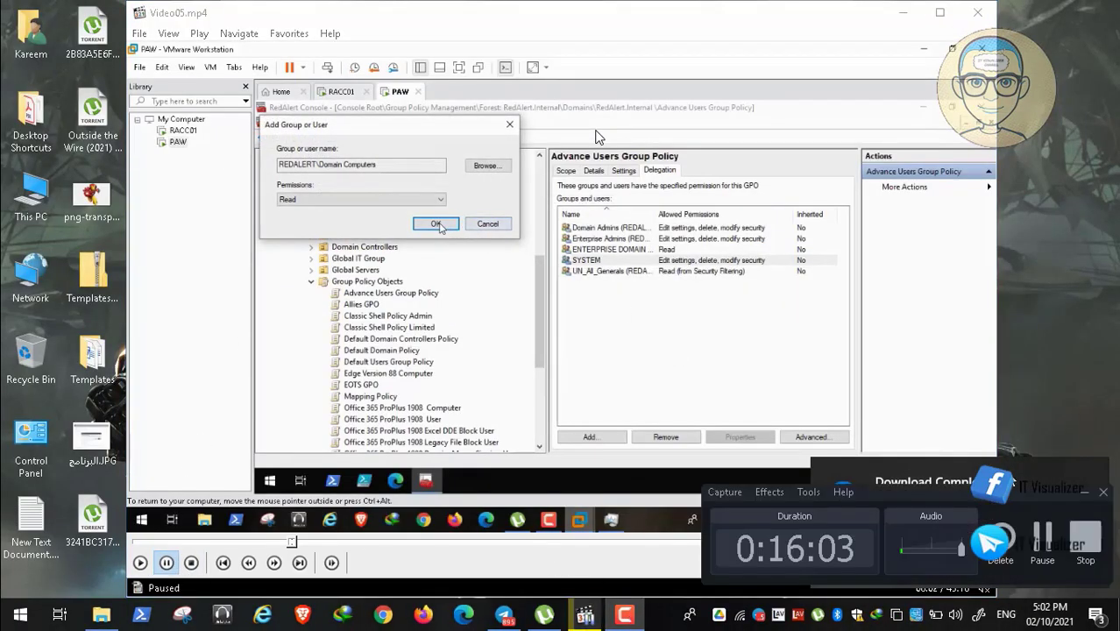
left_click(1051, 535)
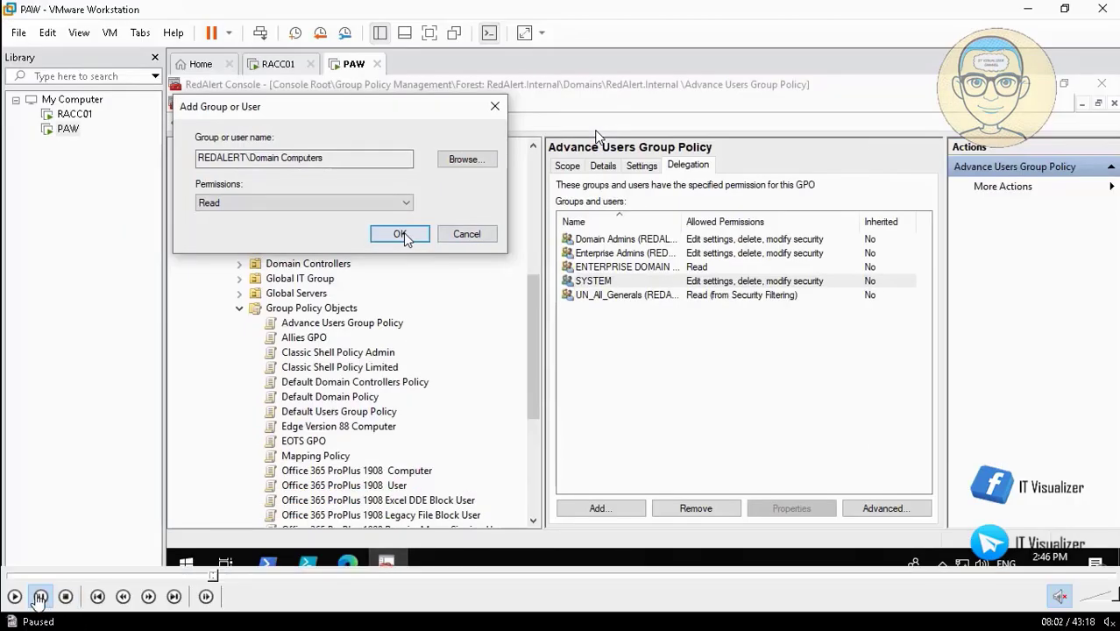
left_click(40, 599)
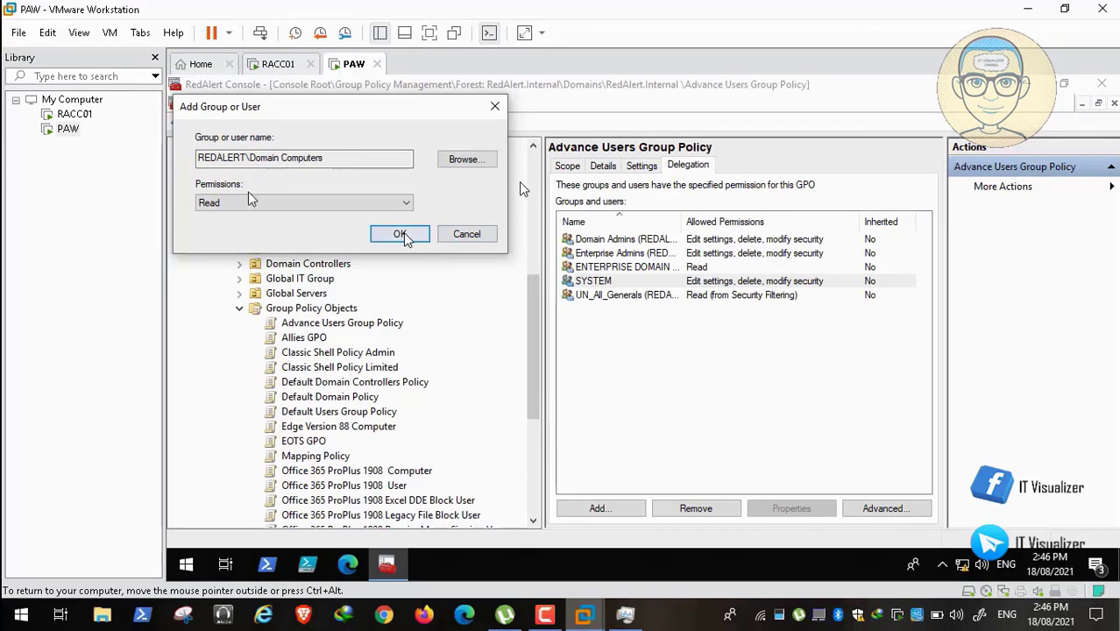
mouse_move(481, 605)
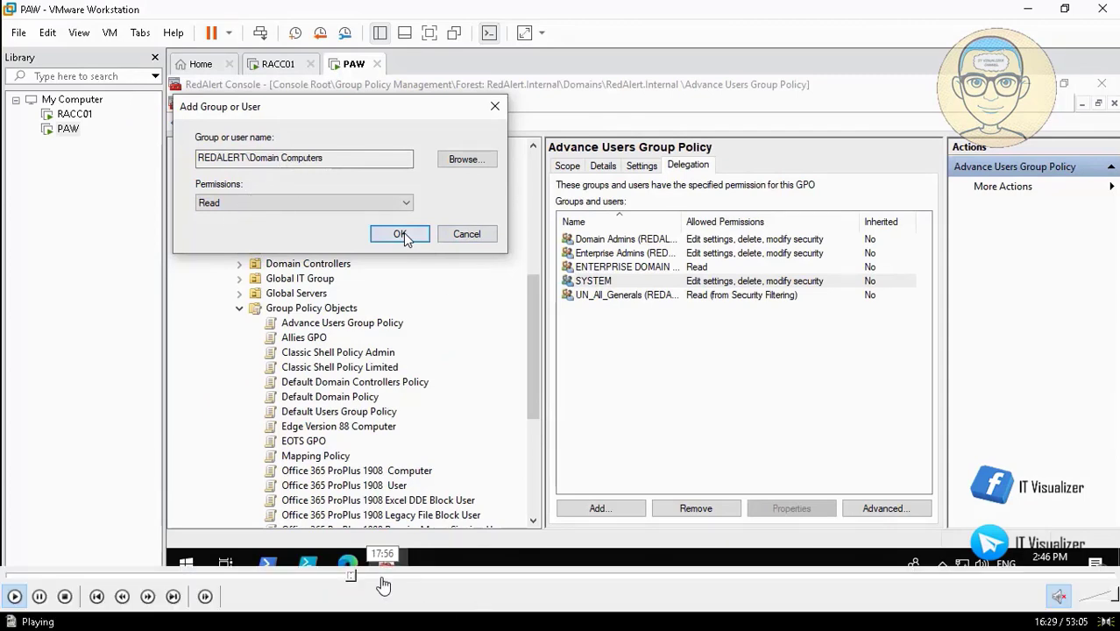
left_click(14, 596)
left_click(14, 596)
mouse_move(40, 600)
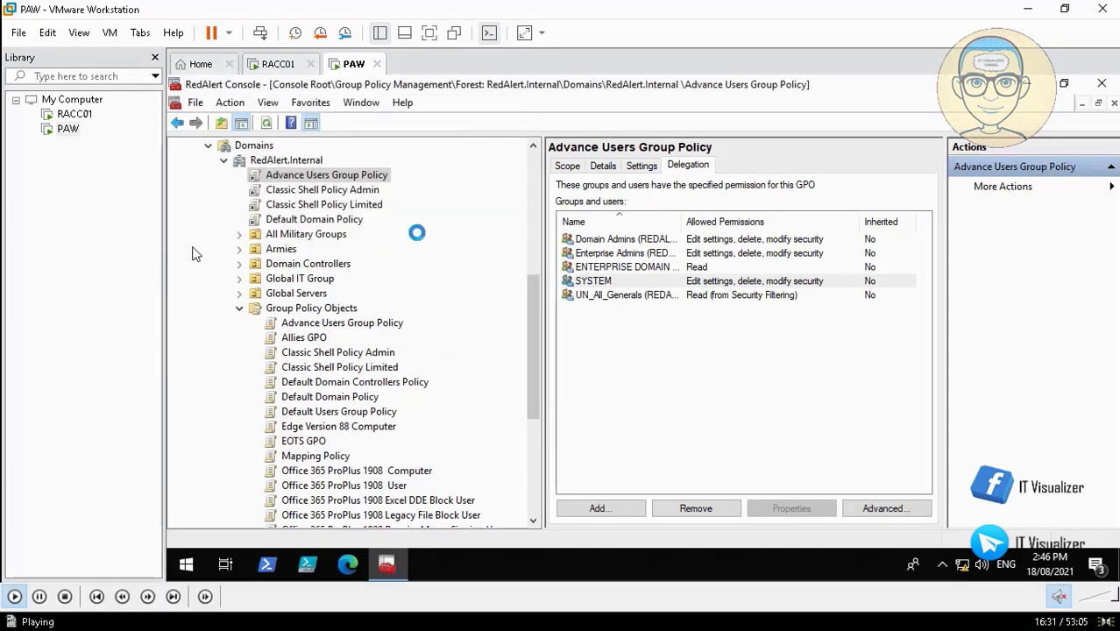
left_click(40, 597)
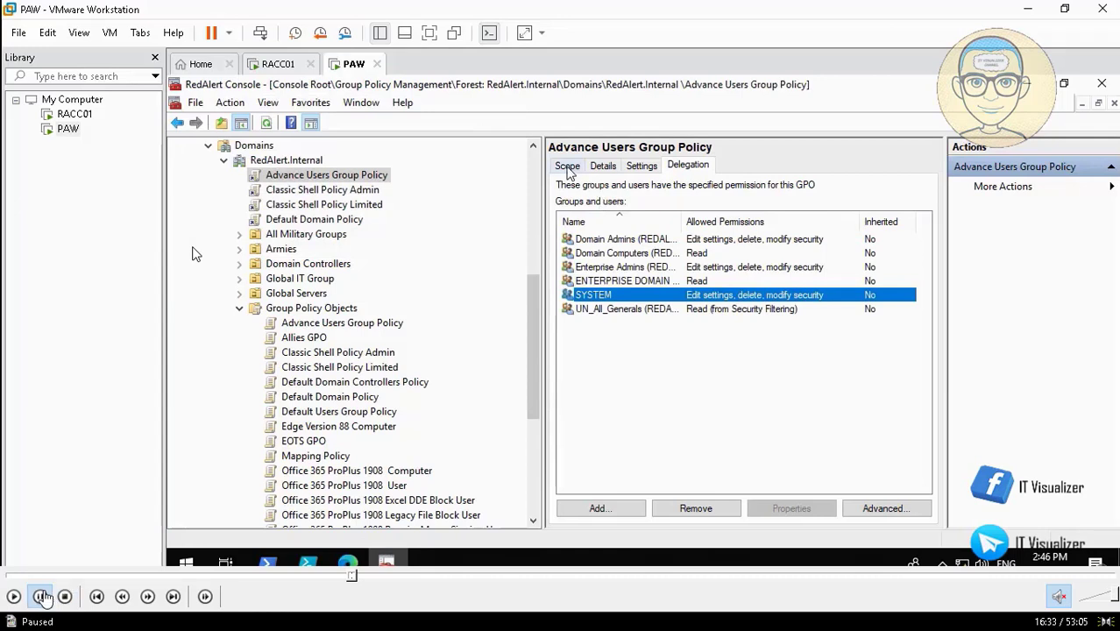
left_click(14, 596)
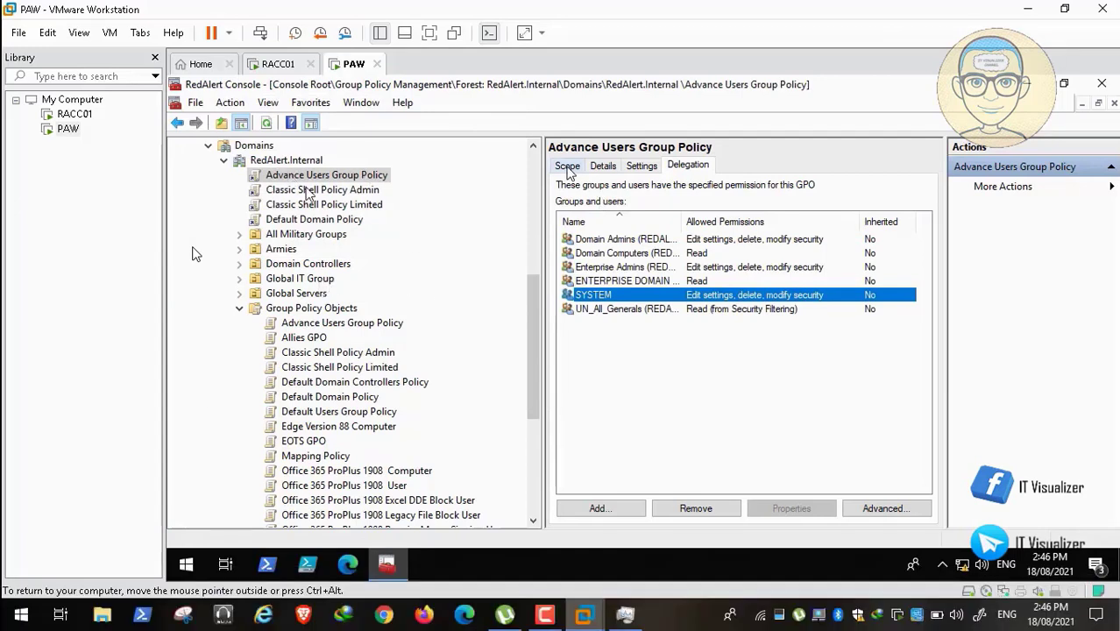
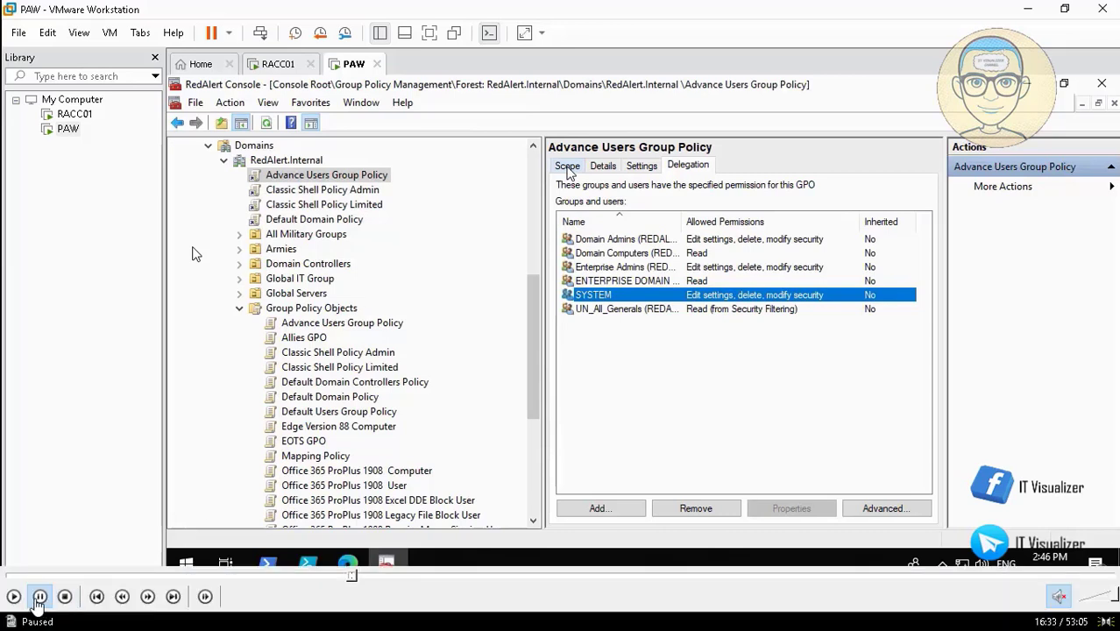
Begin adding a user or group to the Default Users Group Policy's security filtering.
left_click(14, 596)
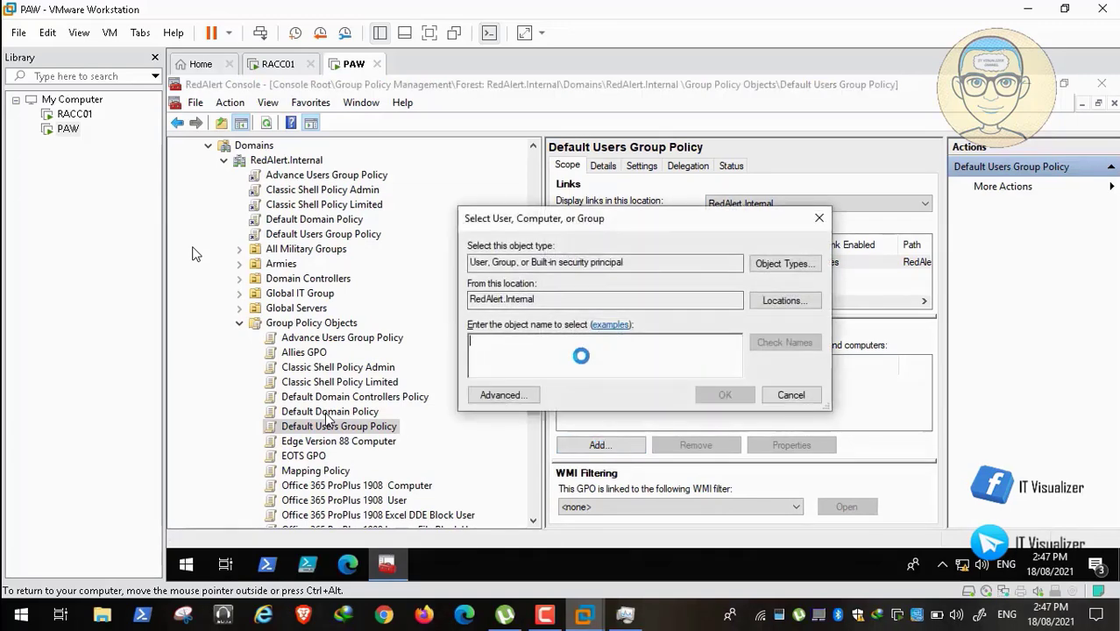
Resolve 'UN_' to the UN_All_Infantry group and add it as the Default Users Group Policy security filter.
type("UN_all")
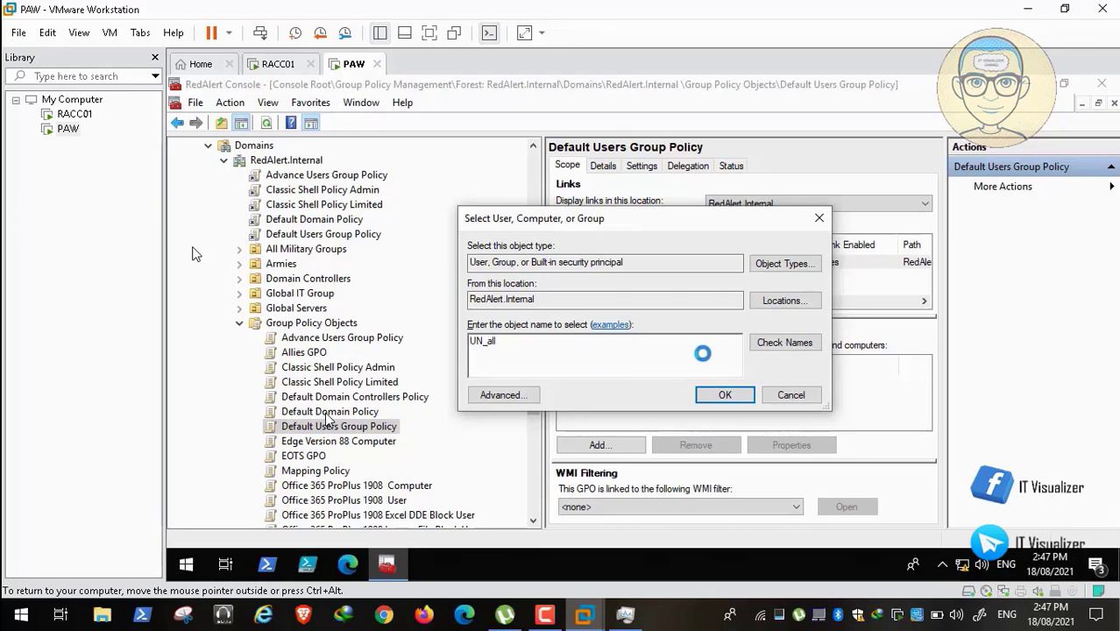
left_click(776, 343)
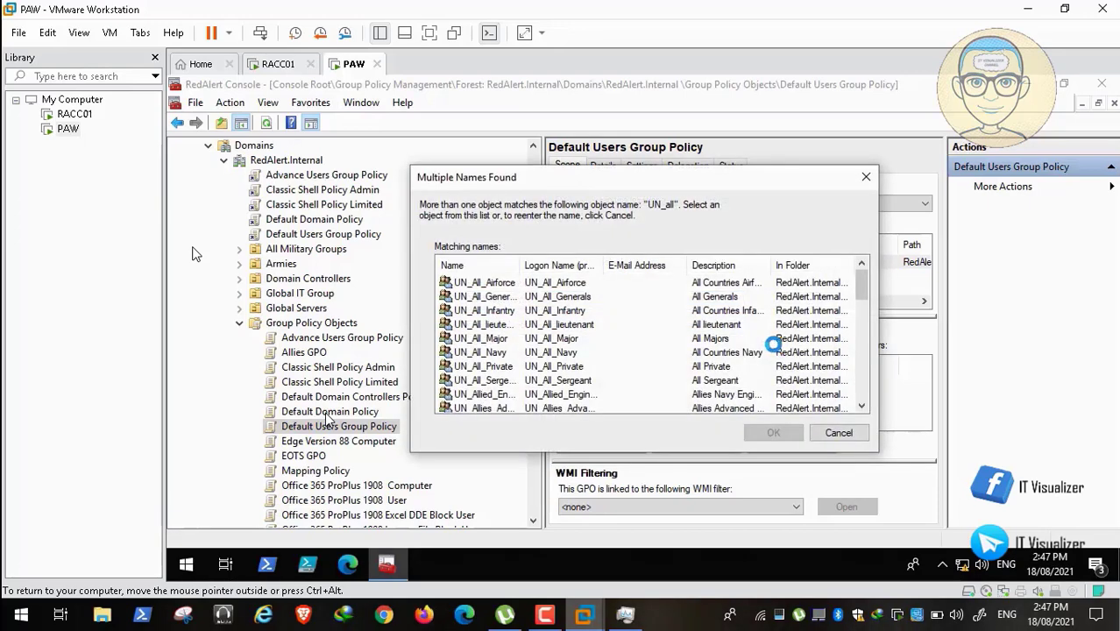
left_click_drag(521, 265, 596, 265)
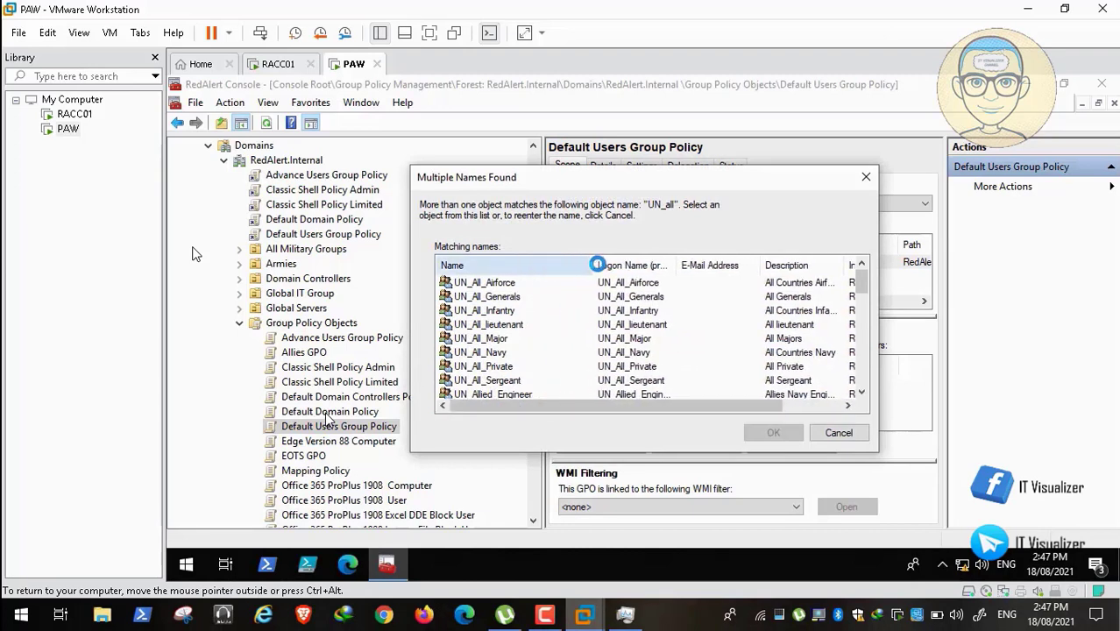
left_click(507, 310)
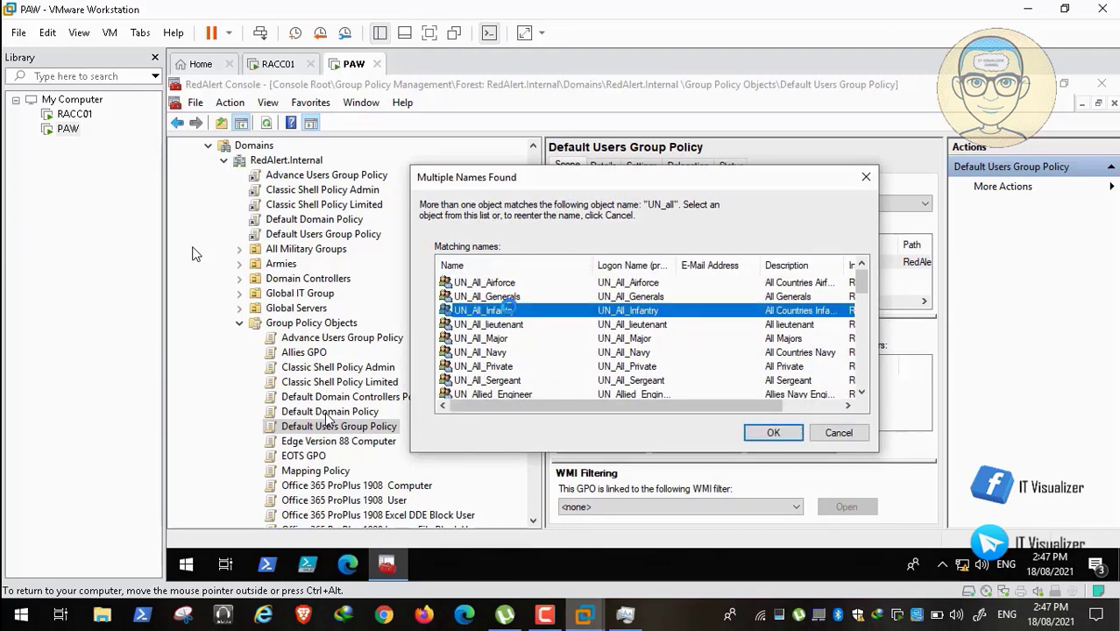
left_click(511, 324)
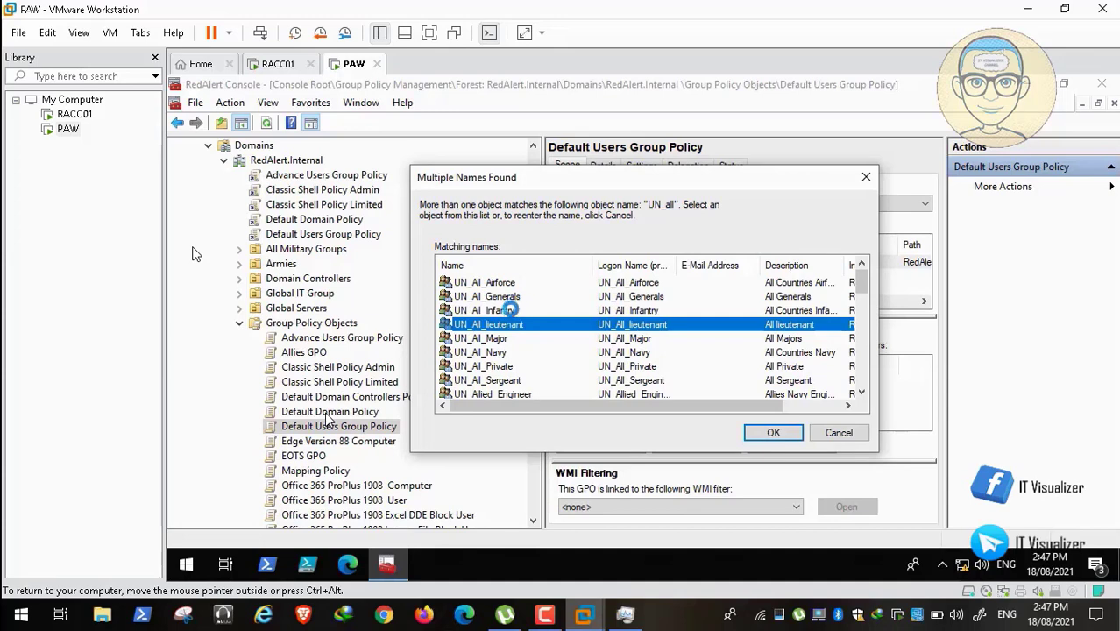
left_click(506, 310)
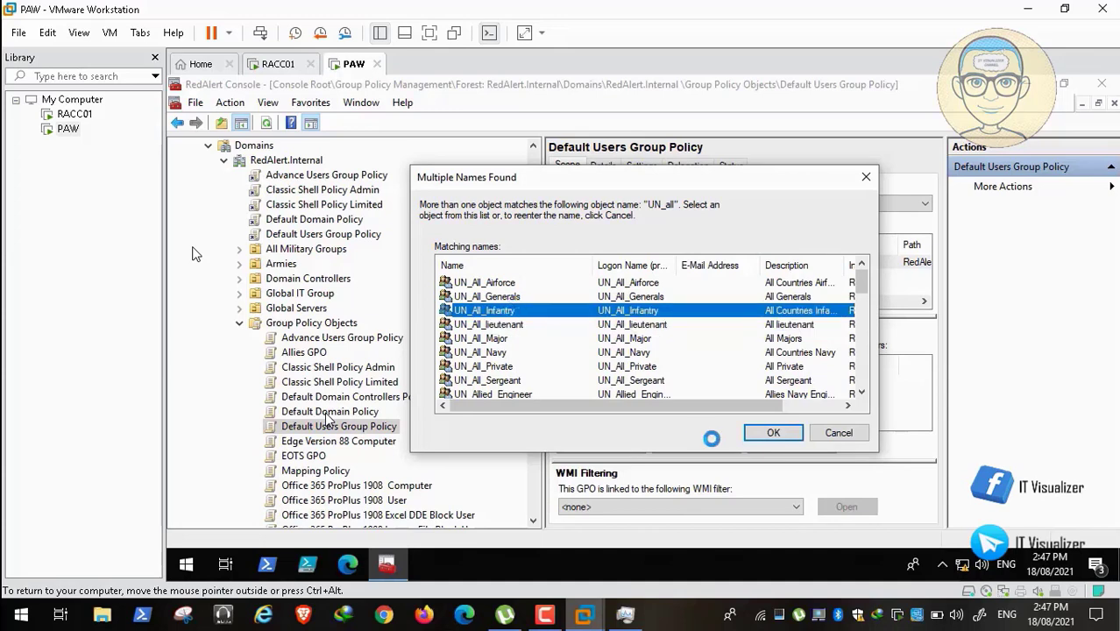
left_click(771, 432)
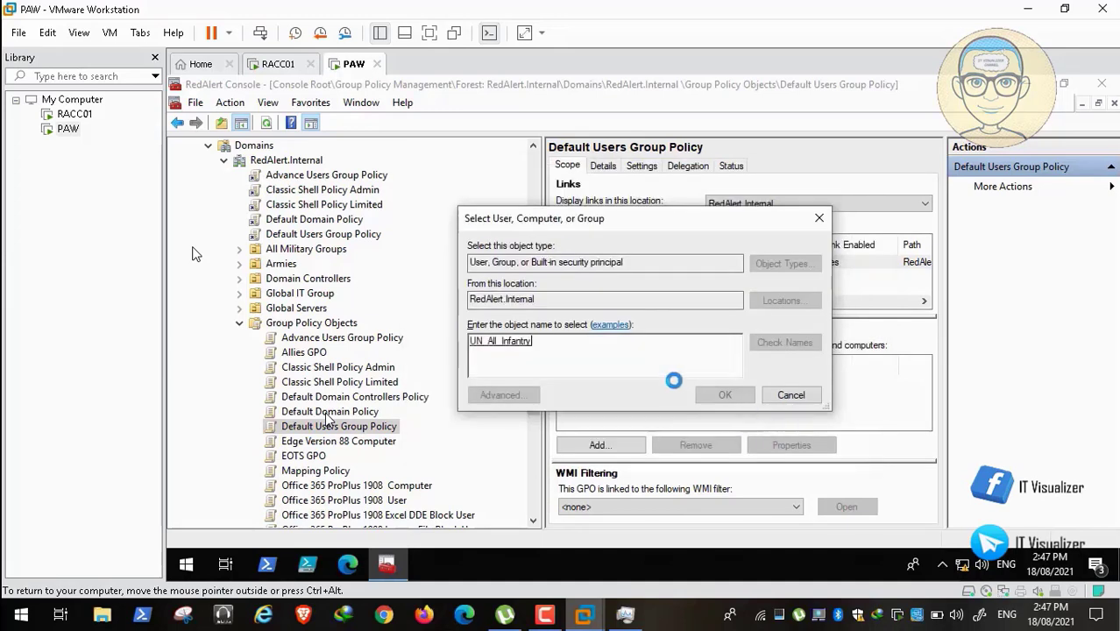
left_click(718, 393)
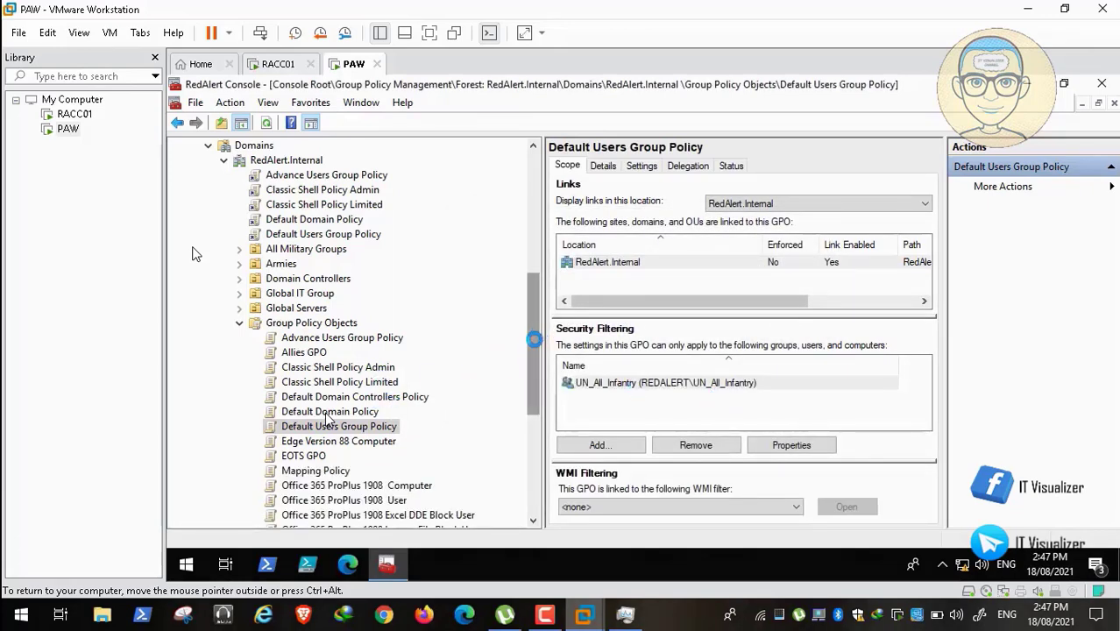
mouse_move(533, 339)
left_mouse_down()
mouse_move(533, 371)
mouse_move(535, 342)
left_mouse_up()
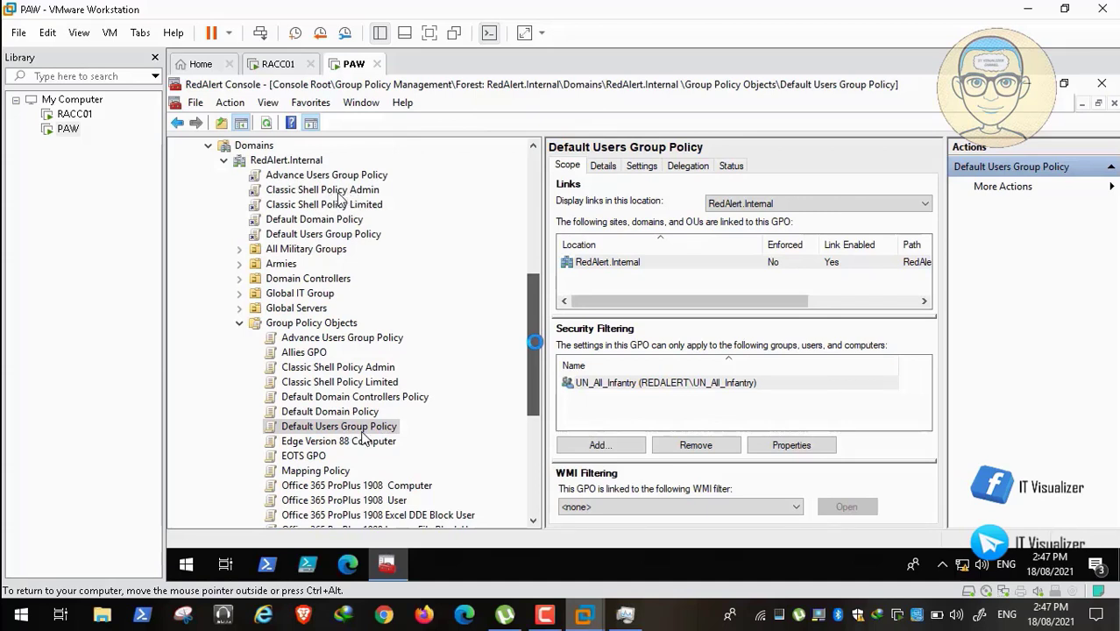
key("space")
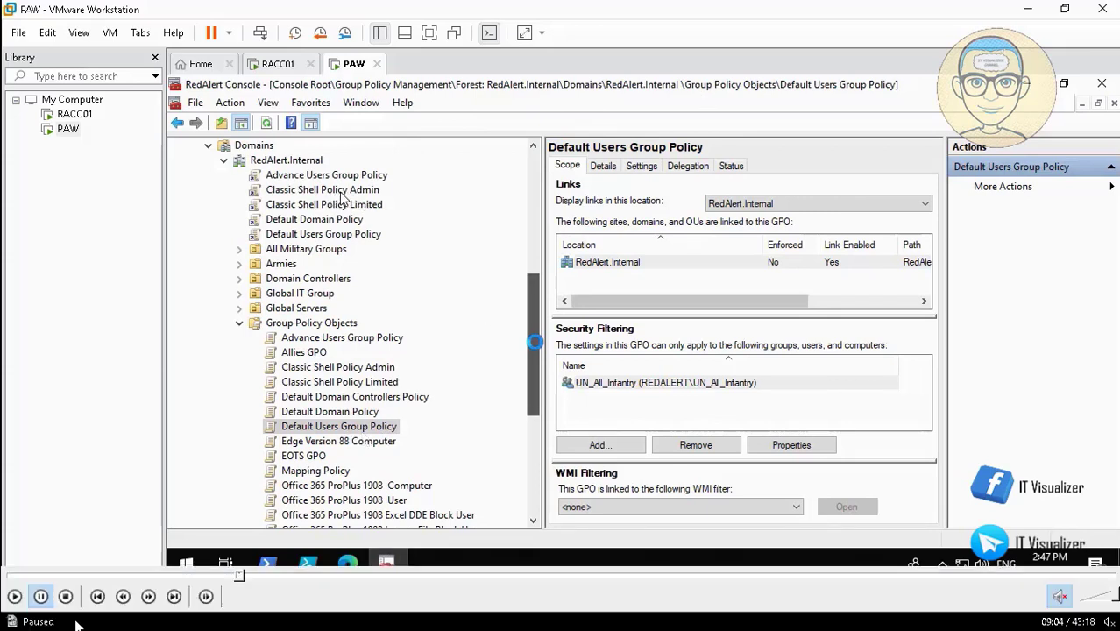
left_click(14, 596)
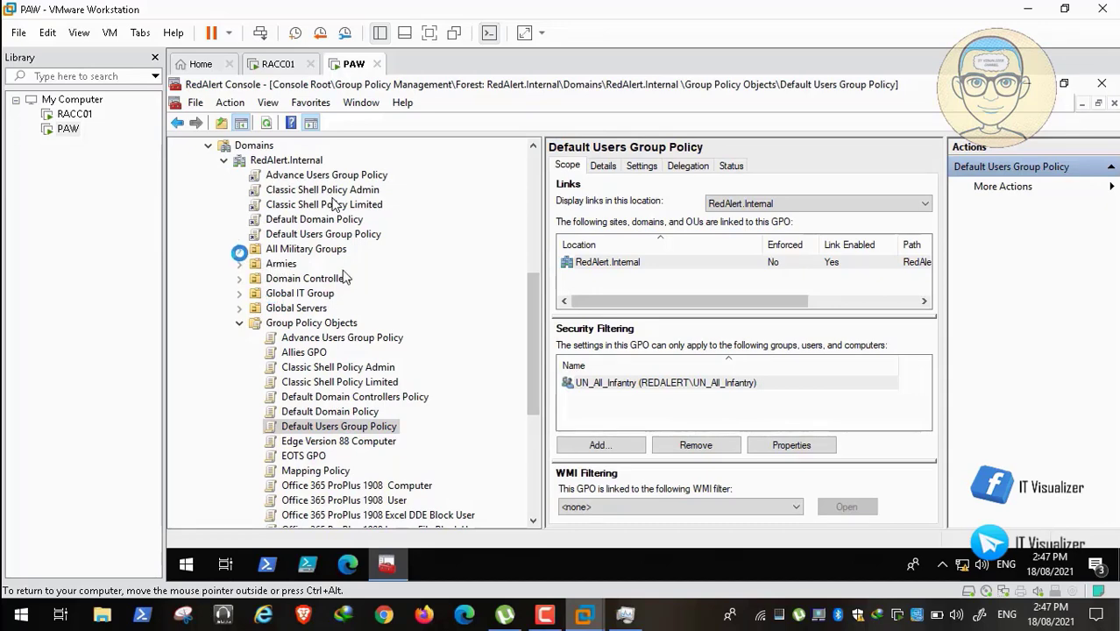
Expand Armies > Allies > Command Center to reveal the Airbase OU.
left_click(238, 264)
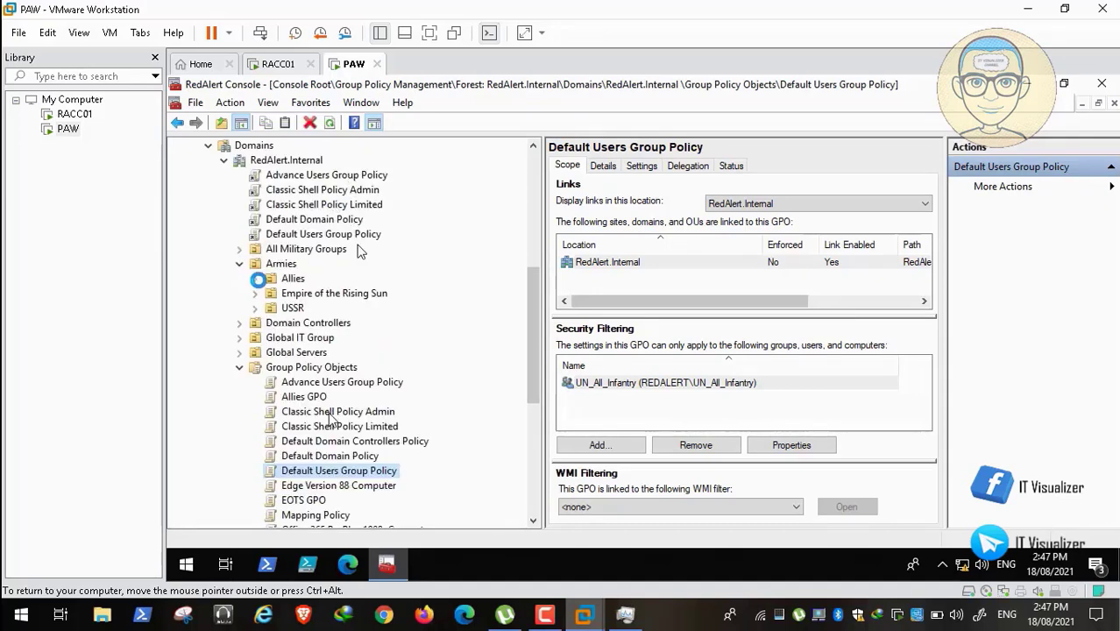
left_click(254, 278)
left_click(271, 293)
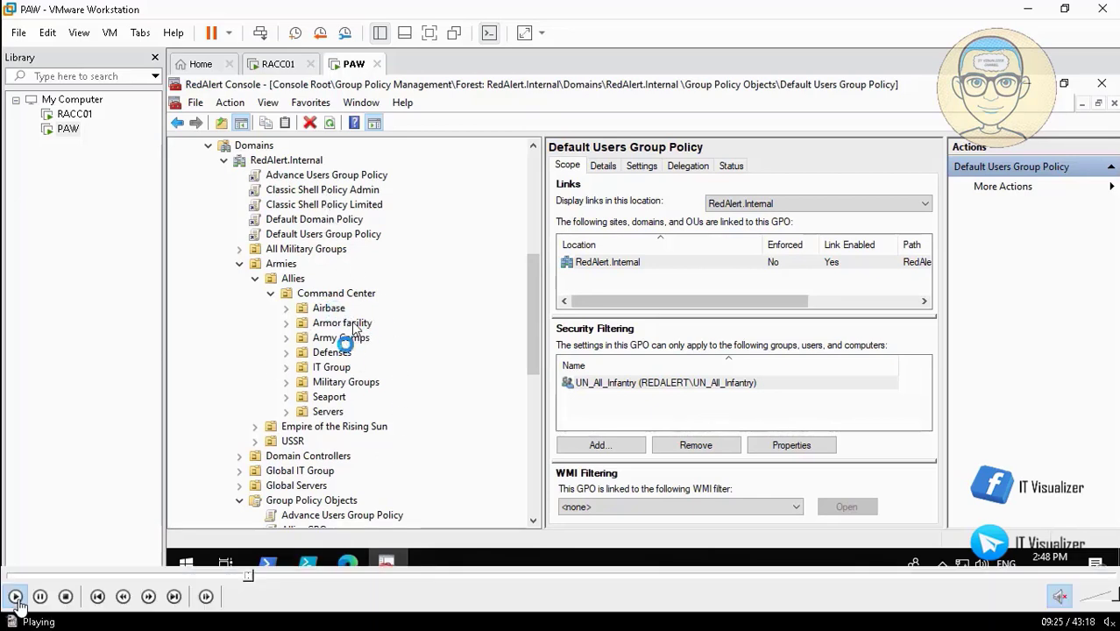
left_click(40, 597)
left_click(40, 597)
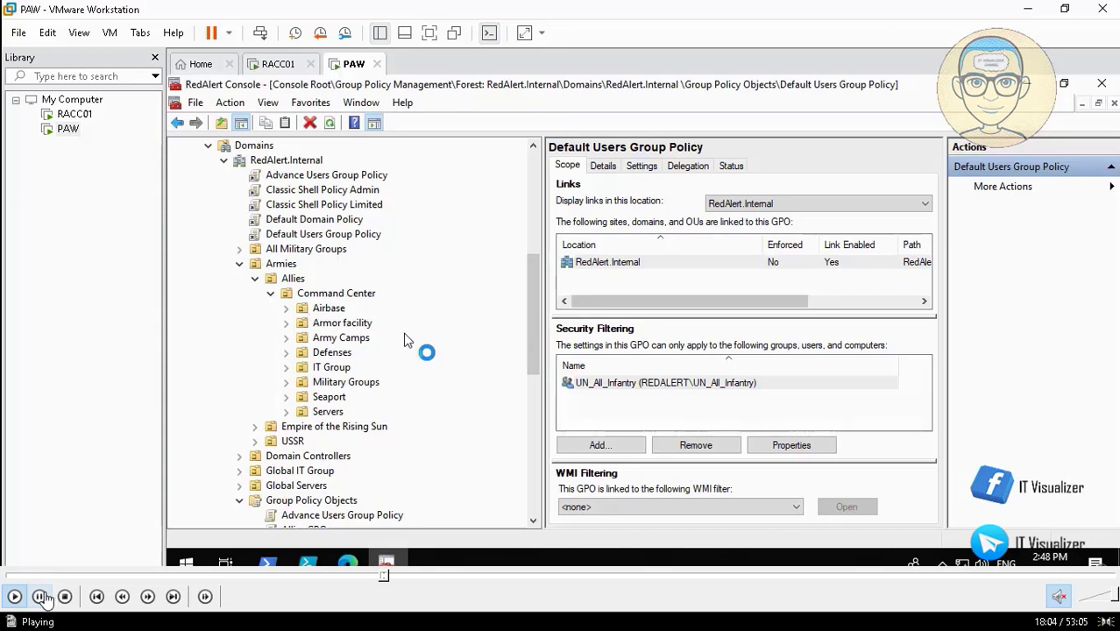
left_click(40, 597)
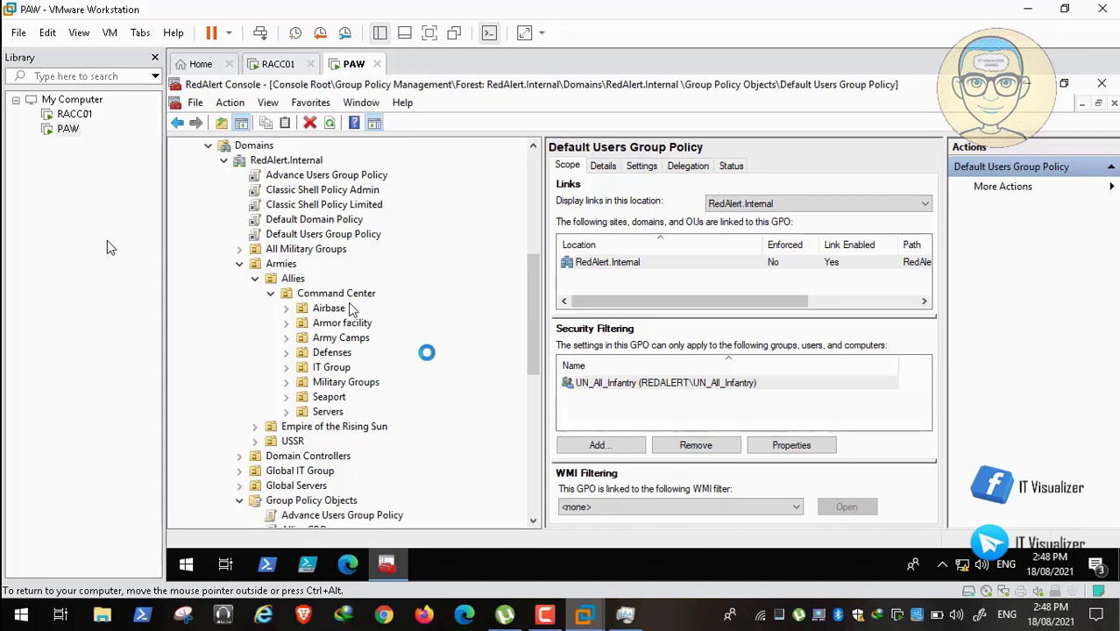
mouse_move(399, 599)
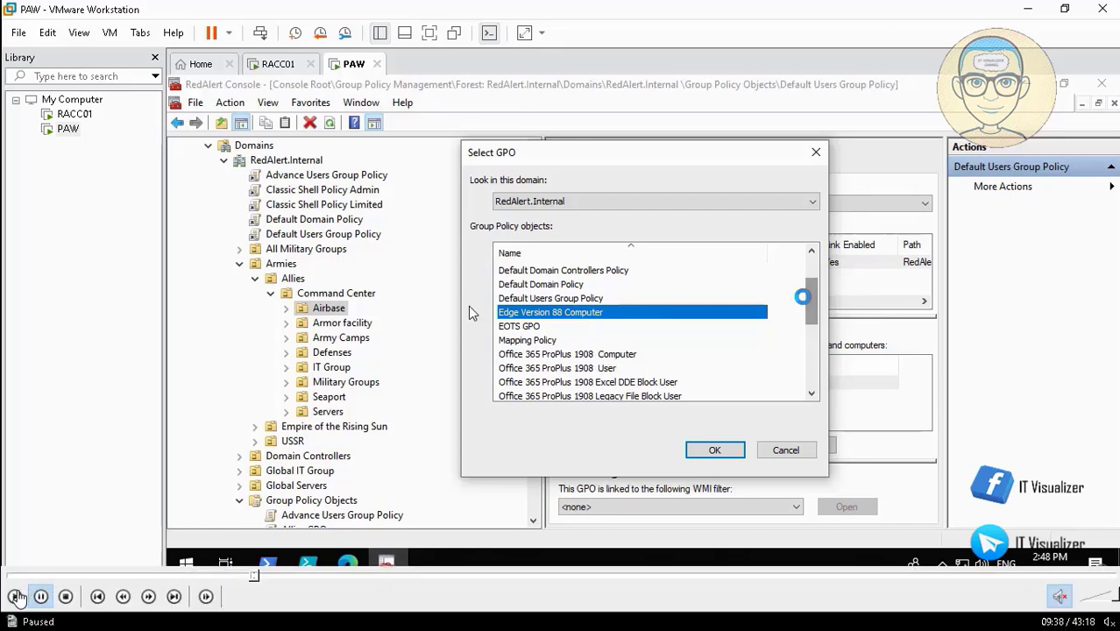
Link Office 365 ProPlus 1908 Computer, both Windows 10 20H2 GPOs, WSUS Policy and Windows Update to Airbase.
left_click(20, 598)
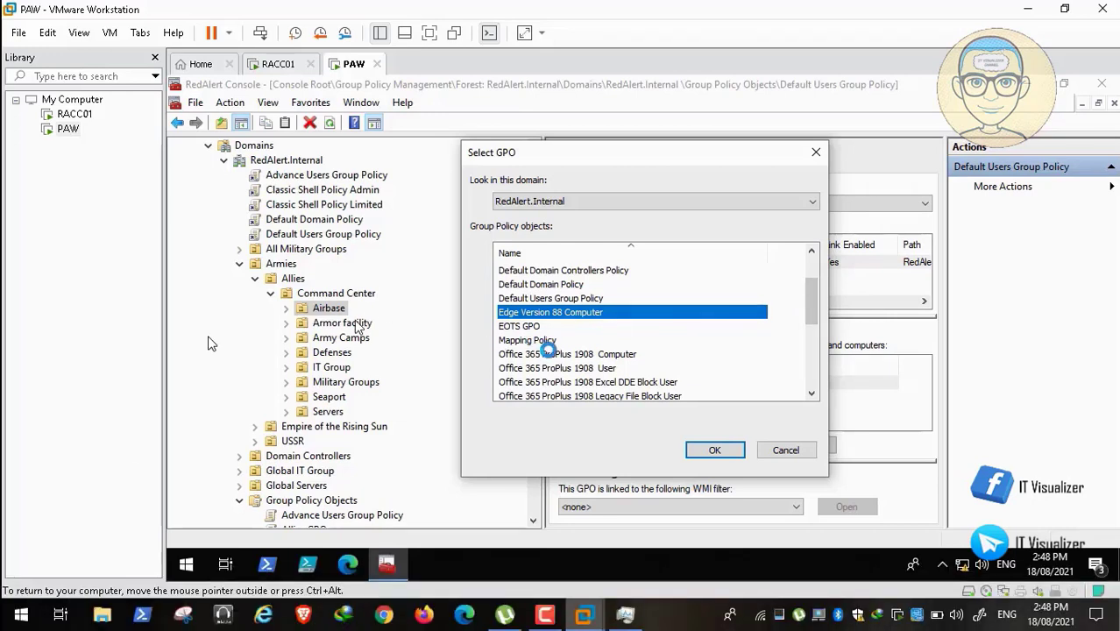
left_click(565, 353, "ctrl")
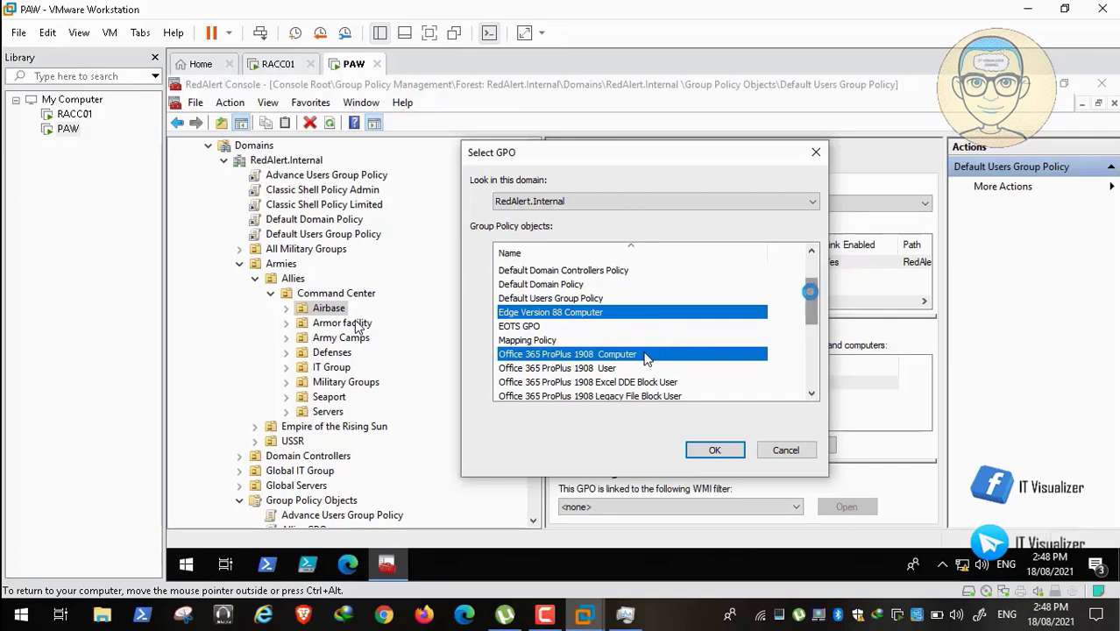
left_click_drag(811, 294, 811, 307)
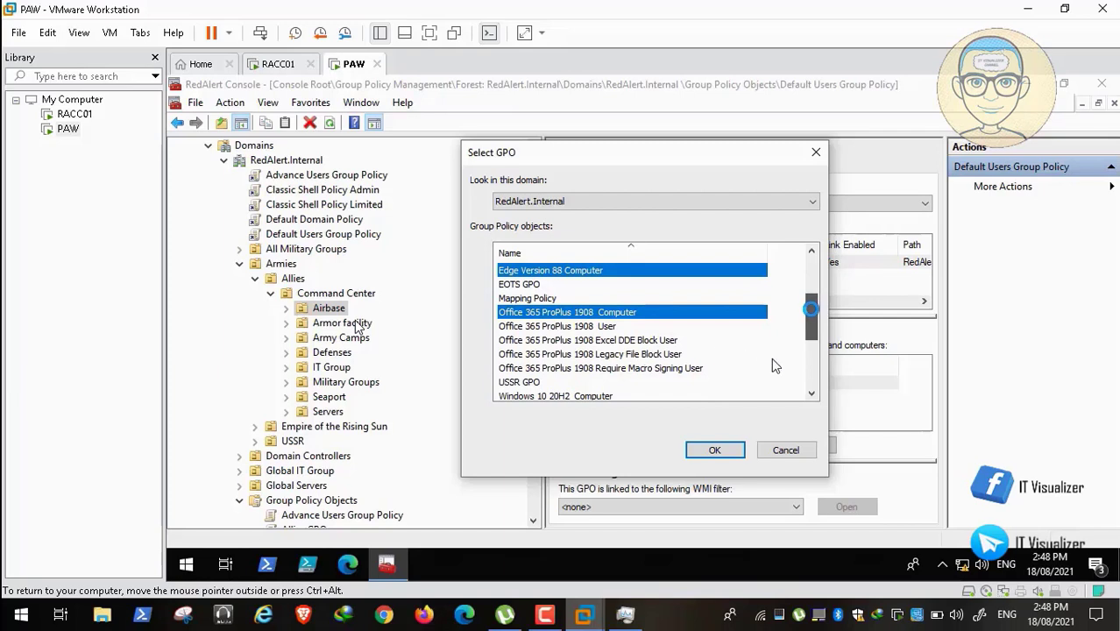
left_click_drag(811, 308, 813, 324)
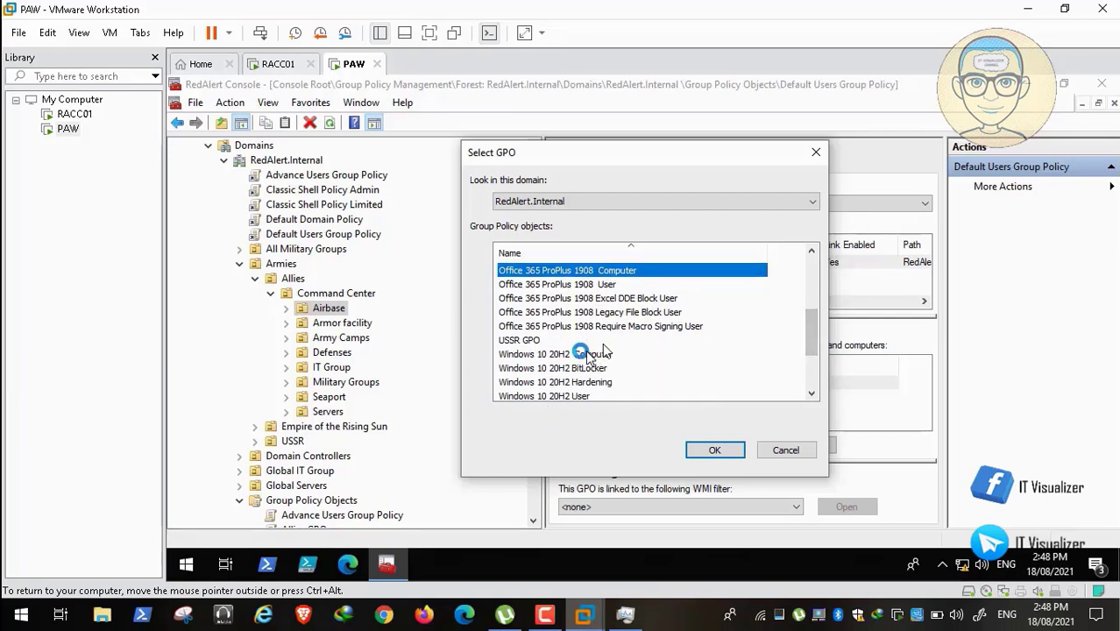
left_click(603, 353, "ctrl")
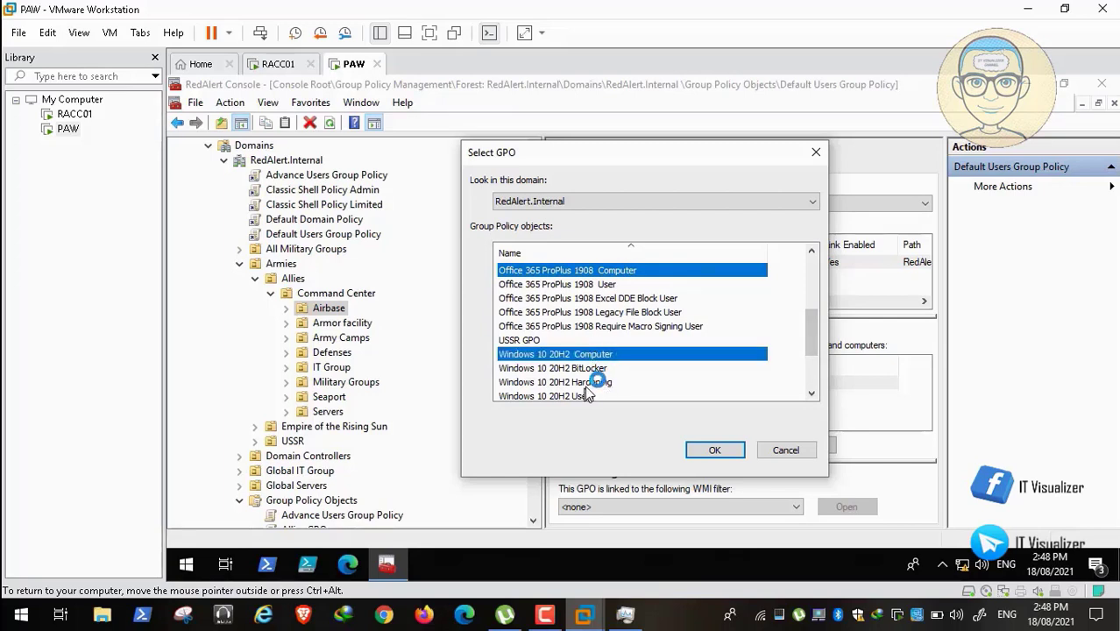
left_click(574, 384, "ctrl")
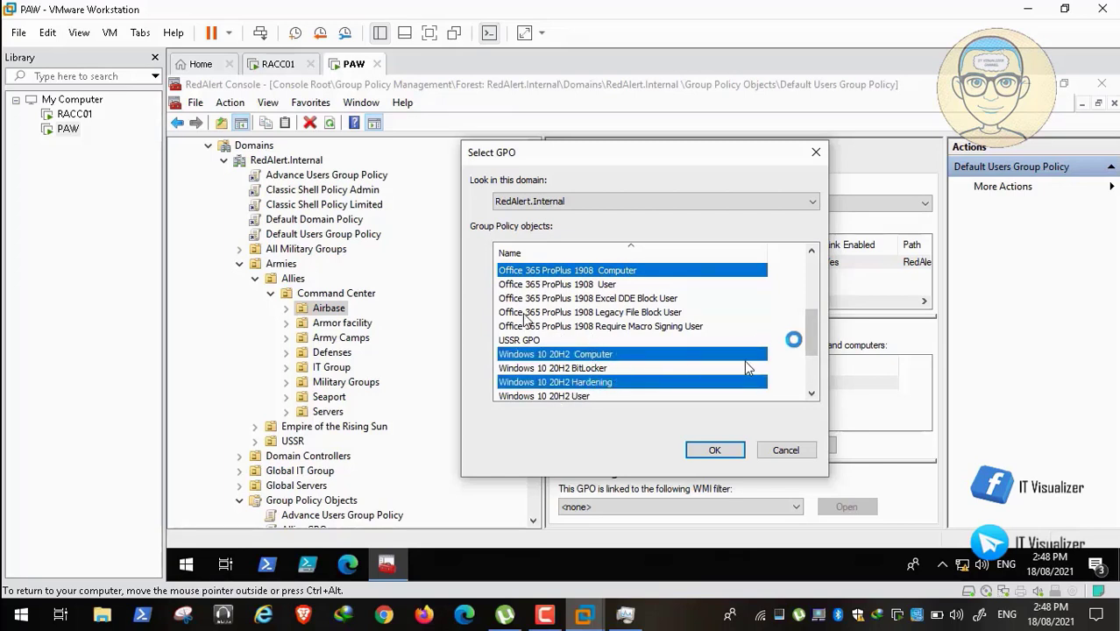
scroll(631, 386, "down", 2)
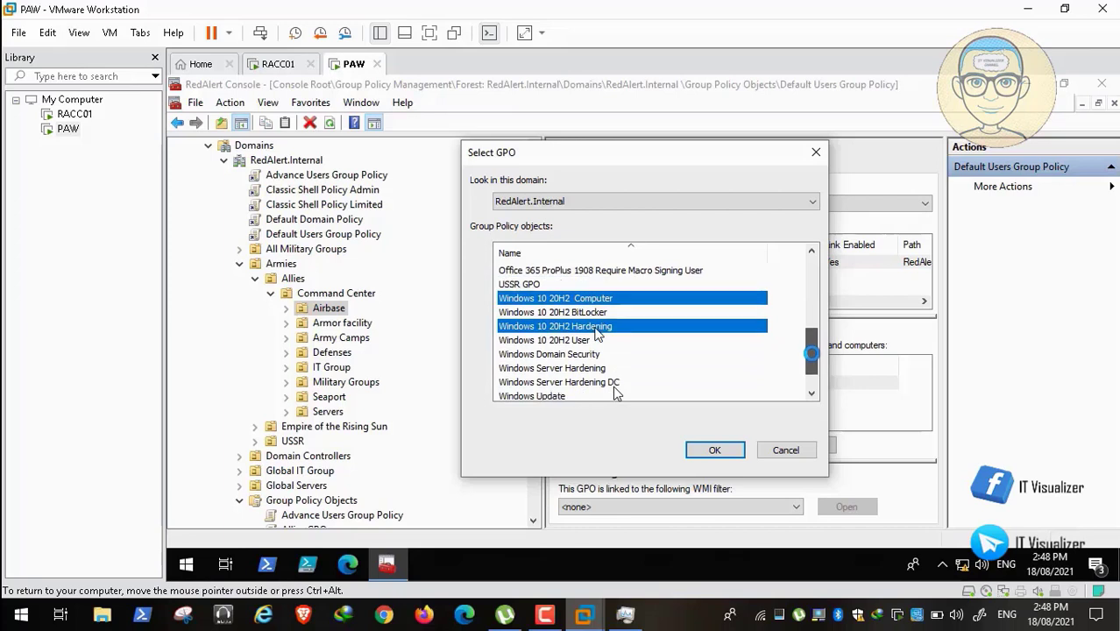
scroll(569, 390, "down", 2)
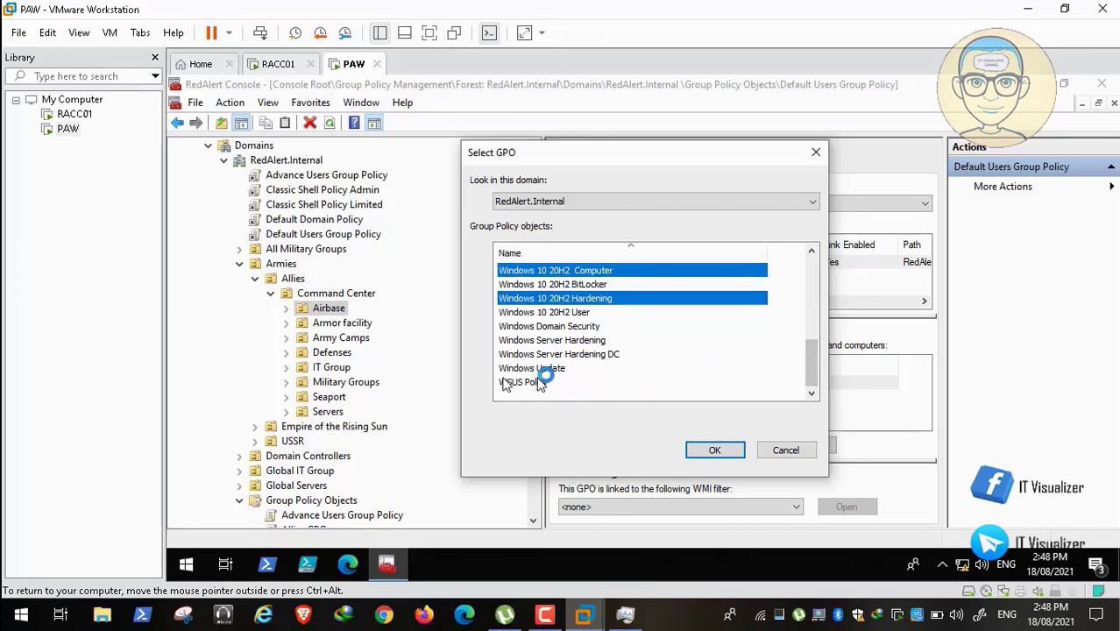
left_click(526, 382, "ctrl")
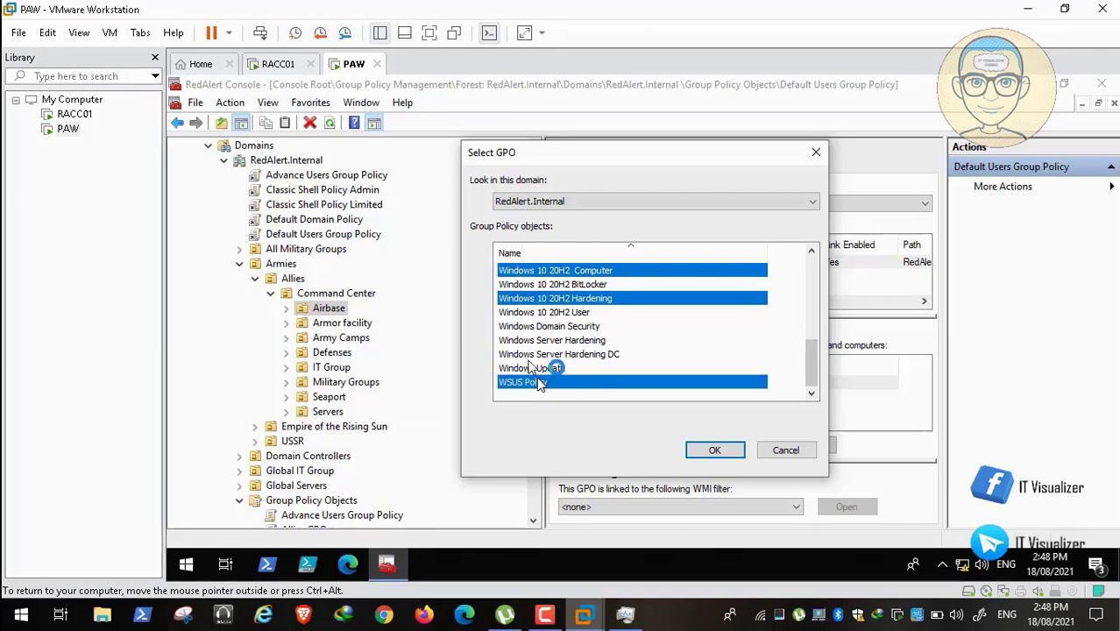
left_click(578, 368, "ctrl")
left_click(715, 450)
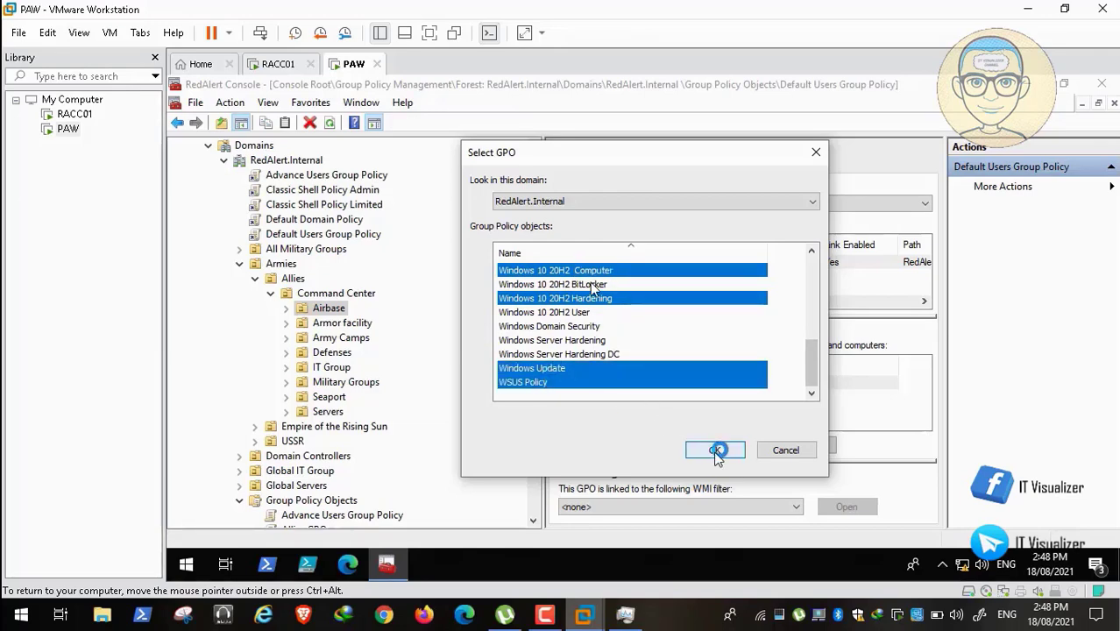
Start linking GPOs to Armor facility, selecting Edge Version 88, Office 365 ProPlus 1908 and both Windows 10 20H2 GPOs.
left_click(342, 322)
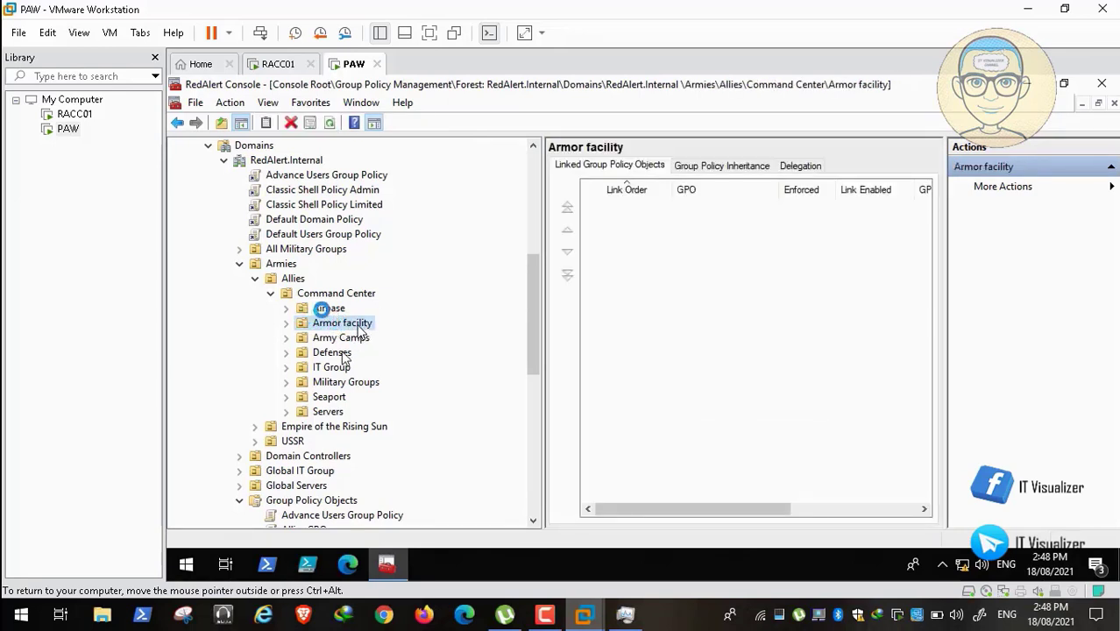
left_click(327, 308)
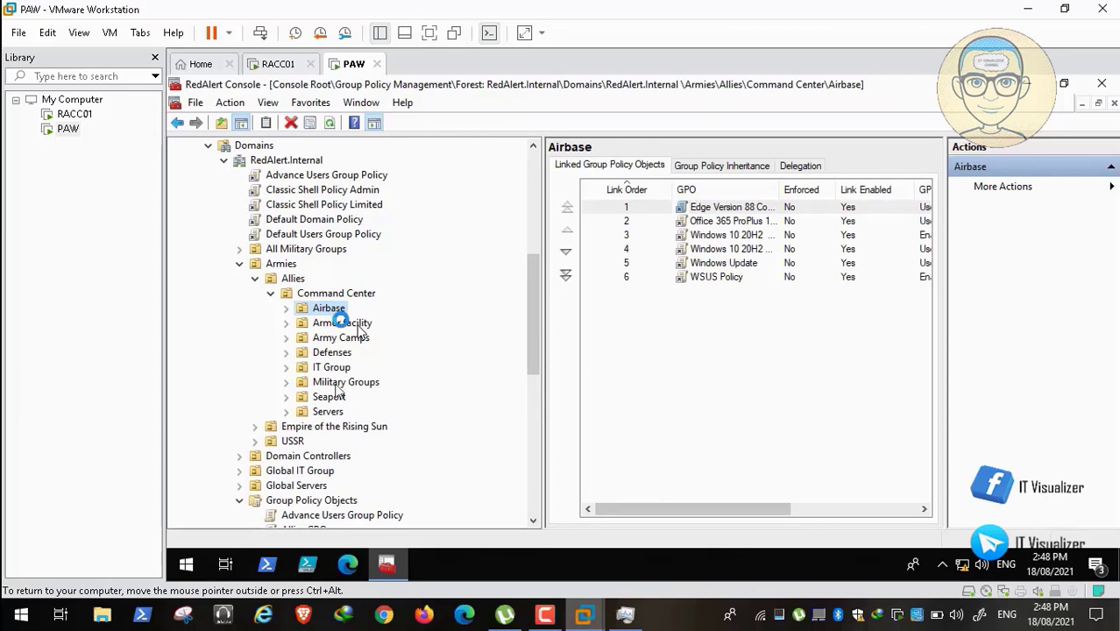
left_click(342, 323)
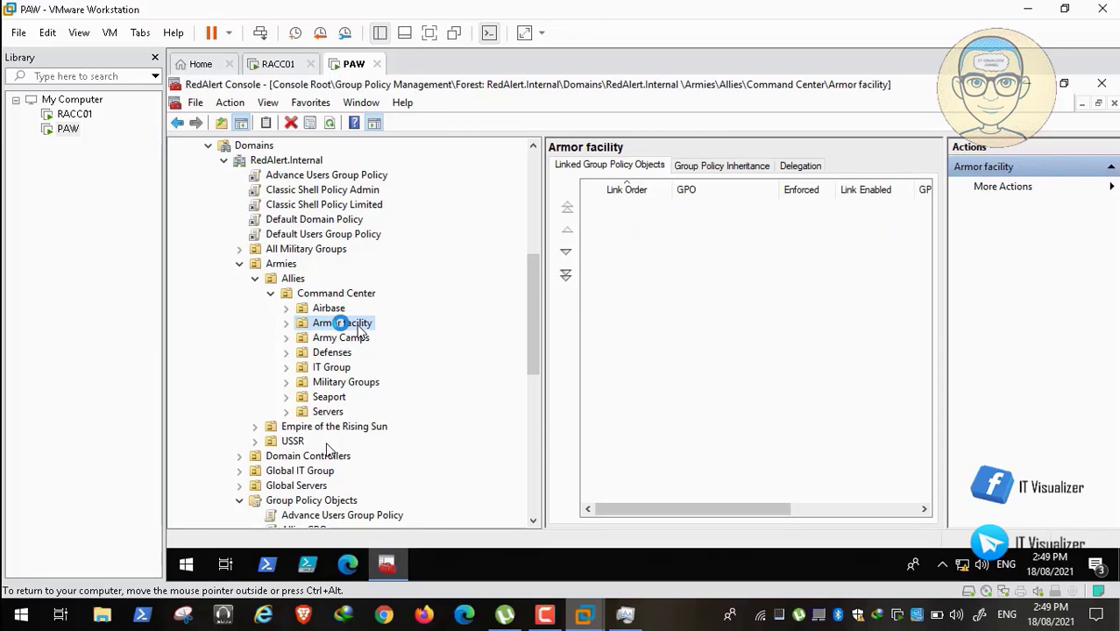
right_click(342, 323)
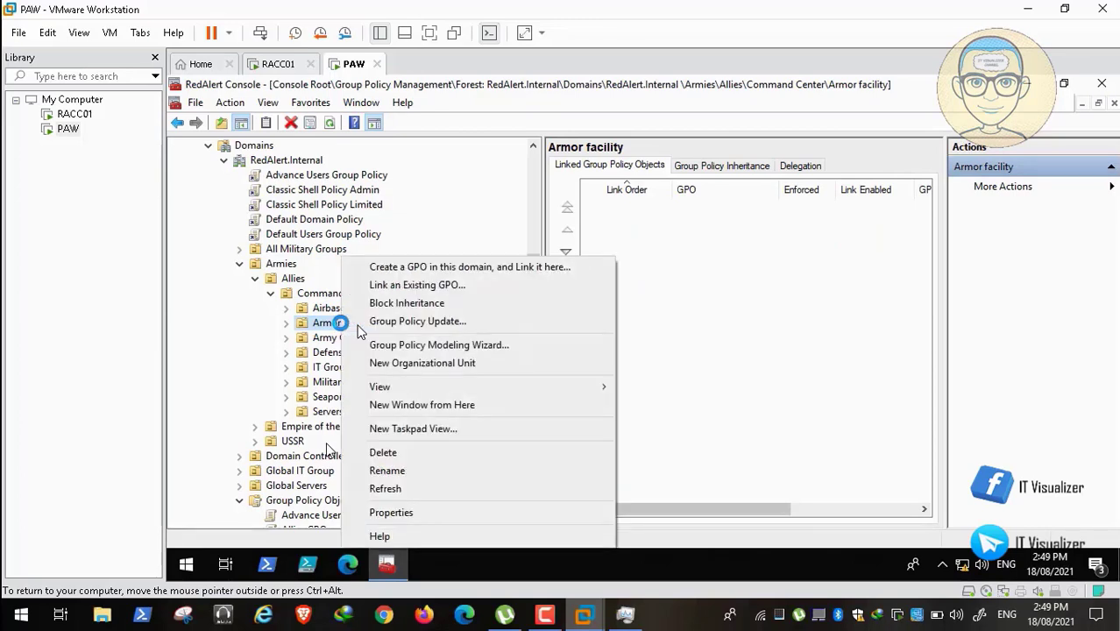
left_click(469, 284)
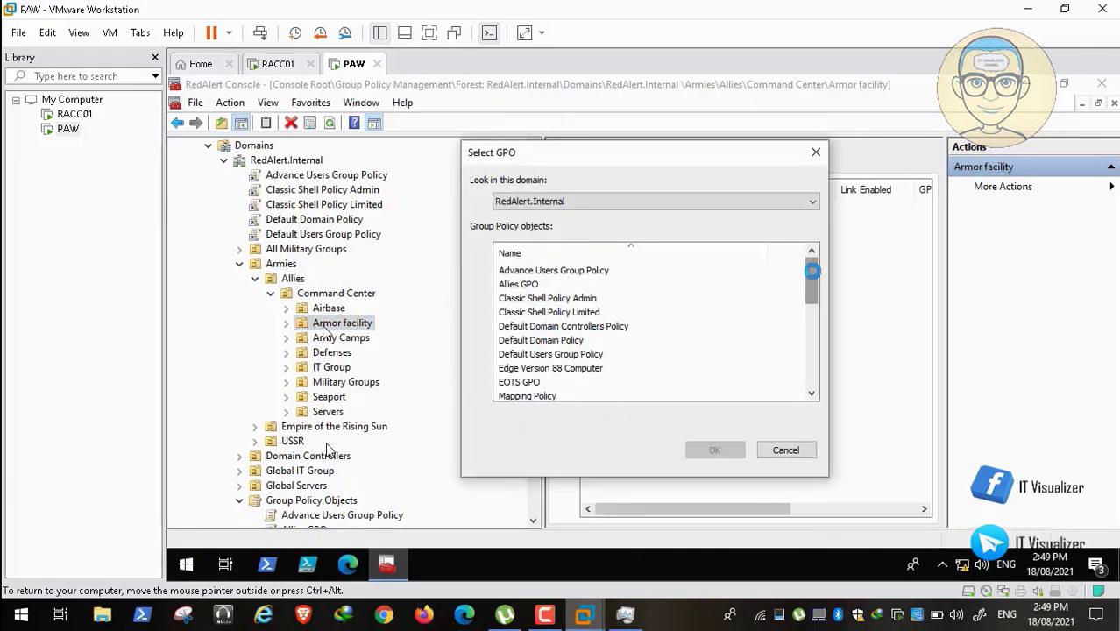
left_click_drag(813, 272, 813, 283)
left_click(583, 341)
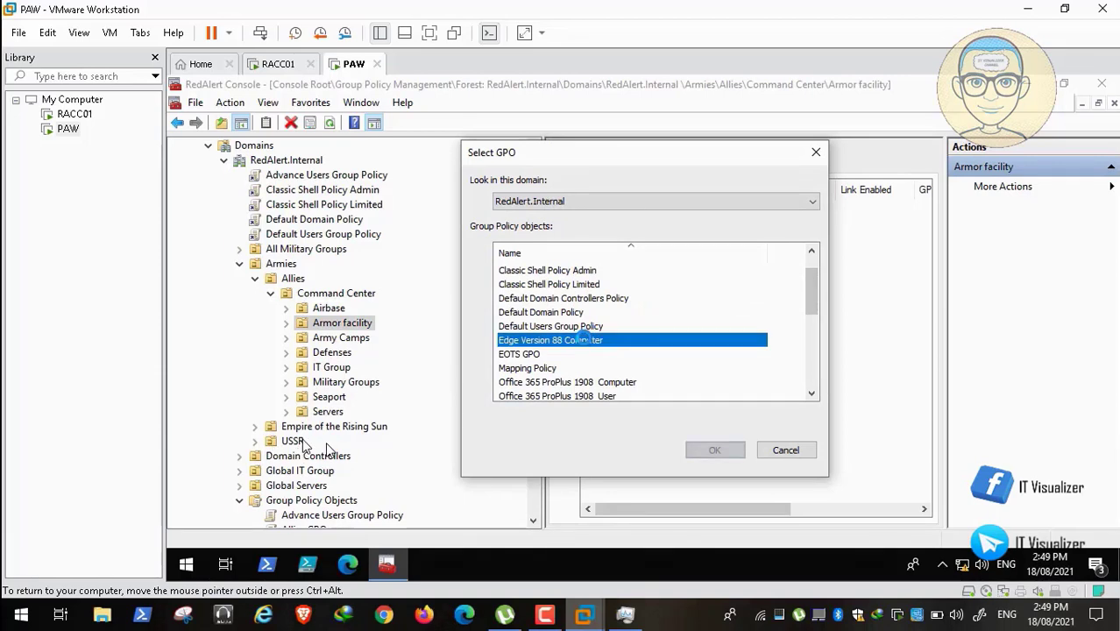
left_click_drag(810, 295, 810, 309)
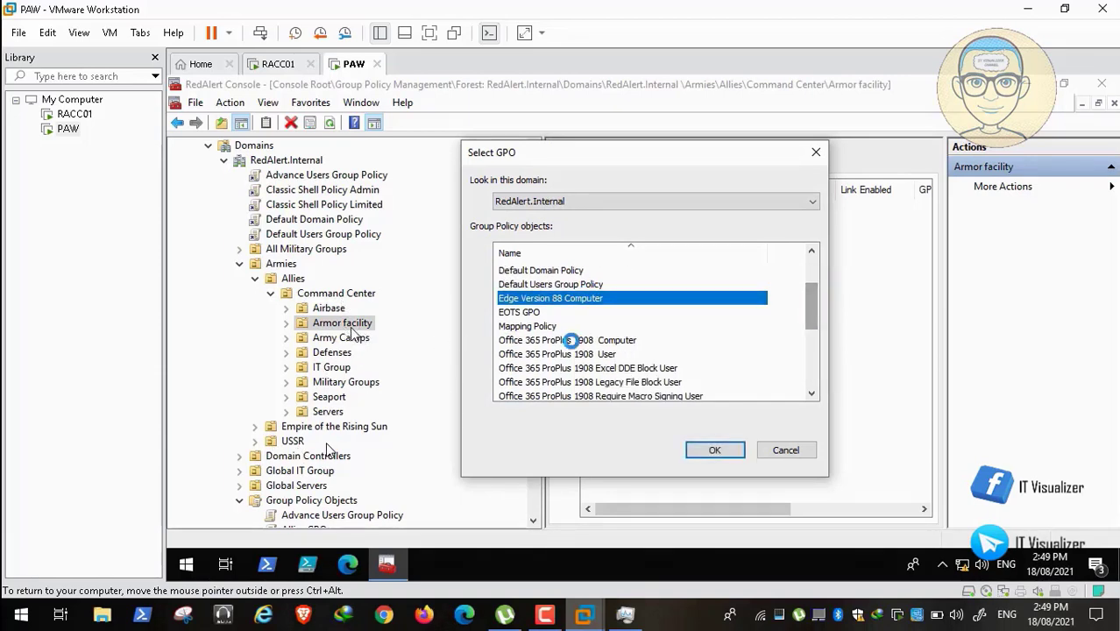
left_click(564, 341, "ctrl")
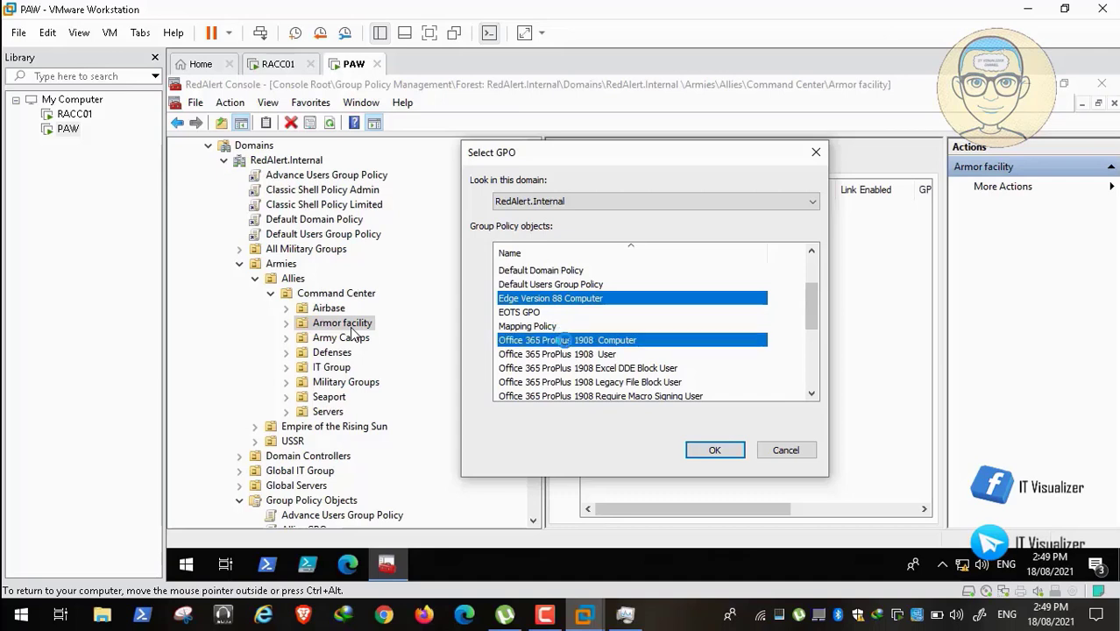
left_click_drag(809, 307, 808, 333)
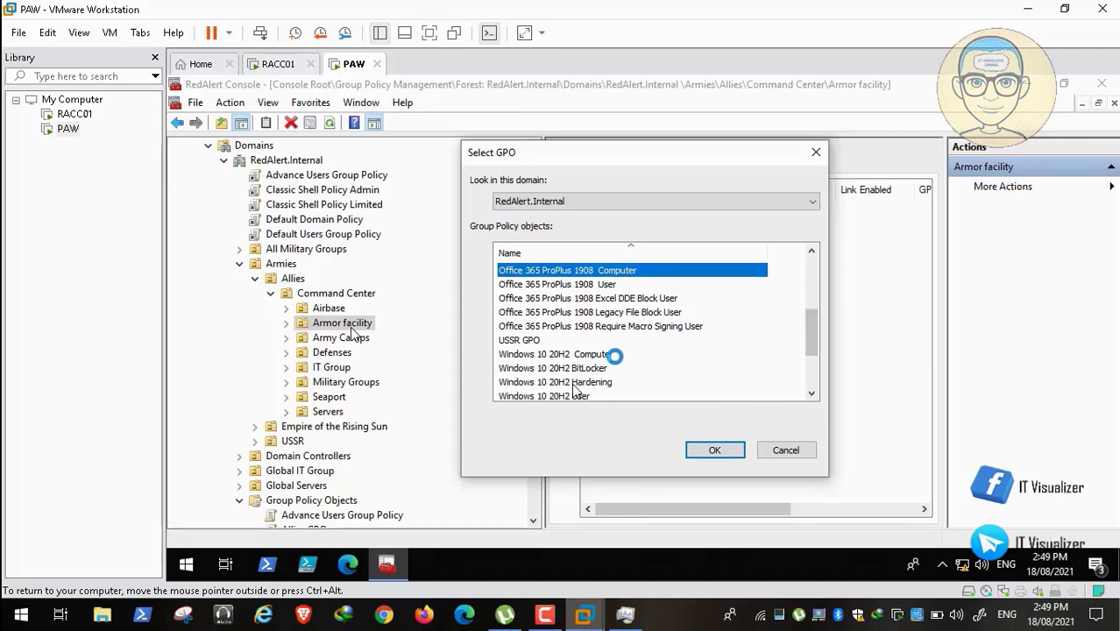
left_click(600, 353)
left_click(604, 382, "ctrl")
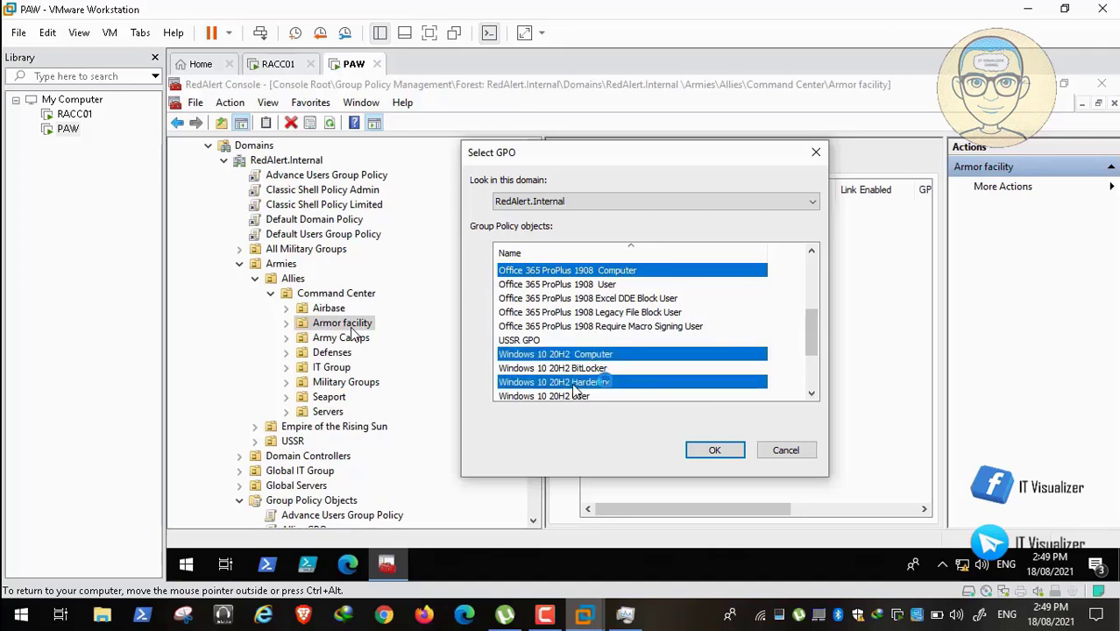
Add WSUS Policy and Windows Update and link all six GPOs to Armor facility.
left_click_drag(810, 331, 814, 379)
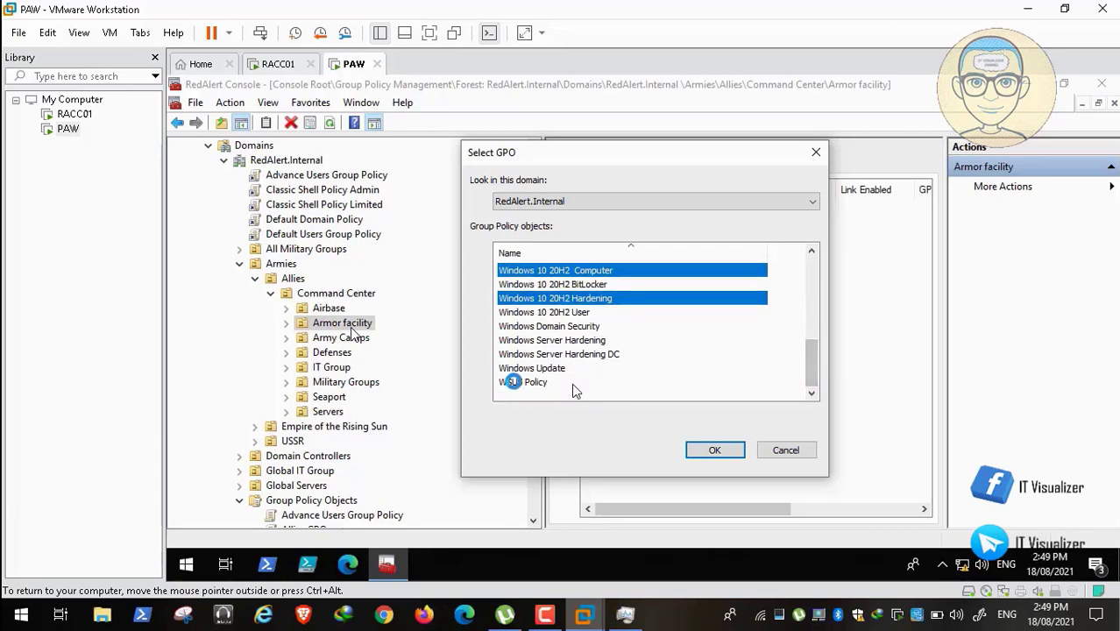
left_click(513, 382, "ctrl")
left_click(536, 368, "ctrl")
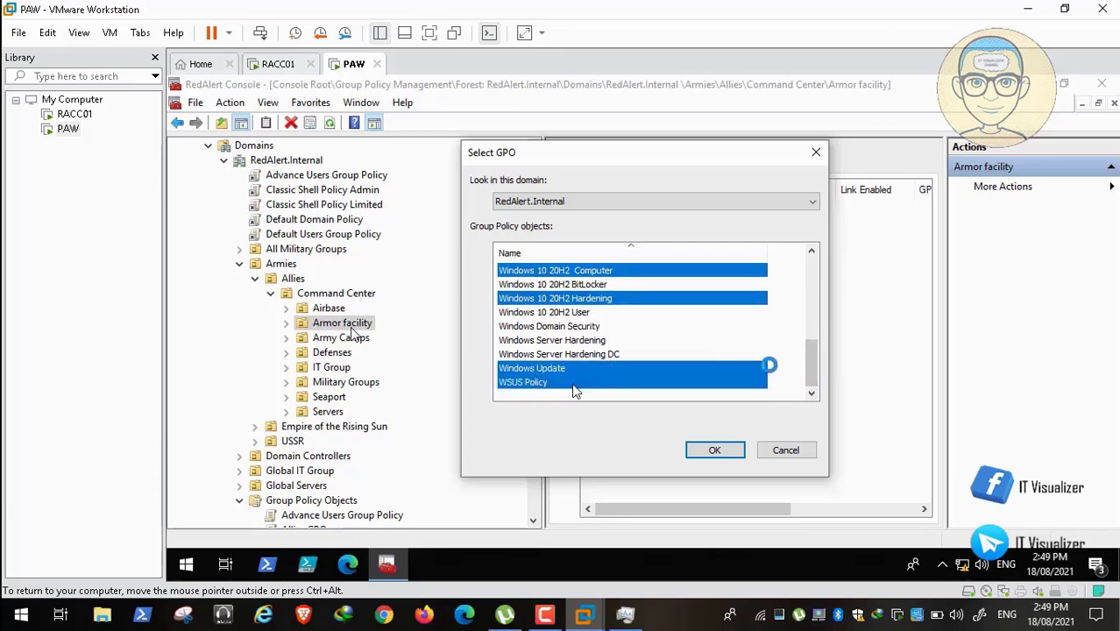
left_click_drag(805, 368, 823, 388)
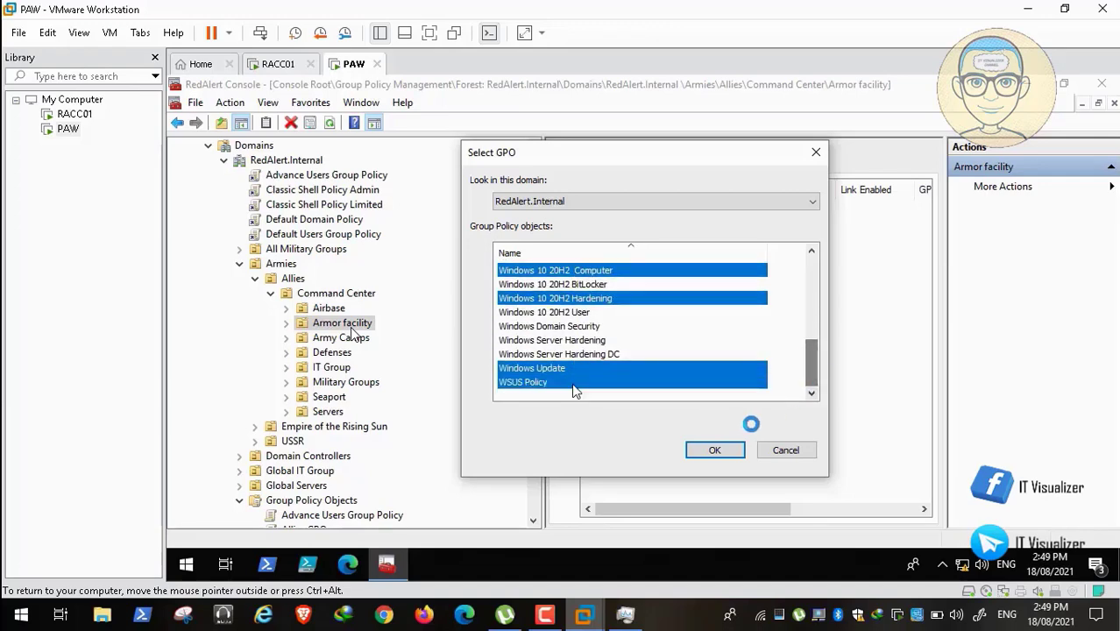
left_click(719, 448)
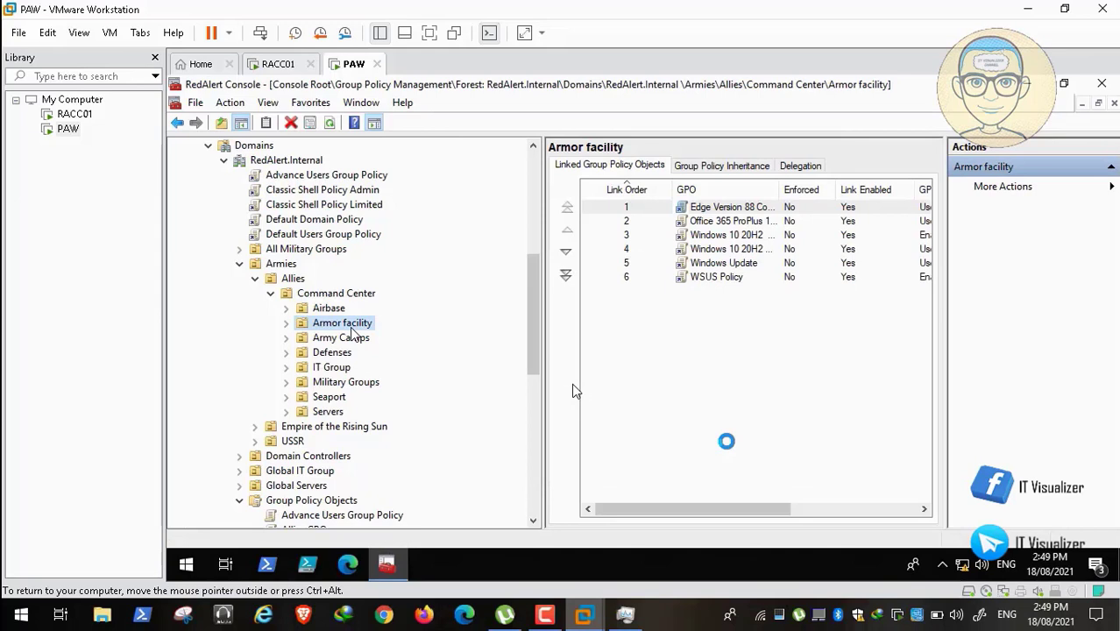
Widen the GPO column and compare the linked GPOs of Airbase and Armor facility.
left_click(332, 308)
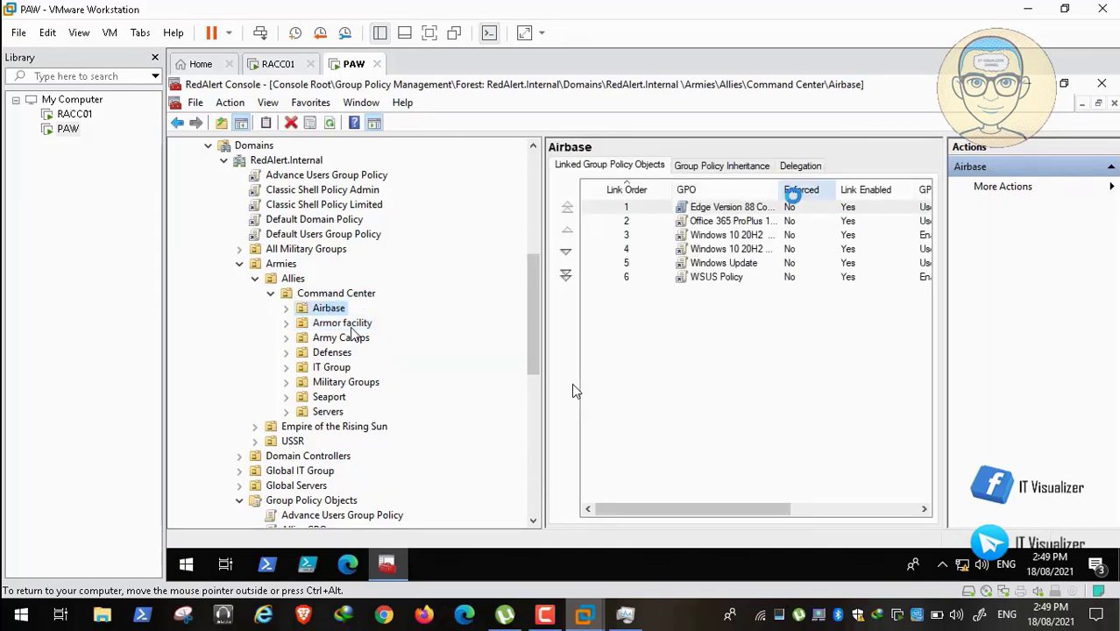
left_click_drag(779, 190, 852, 192)
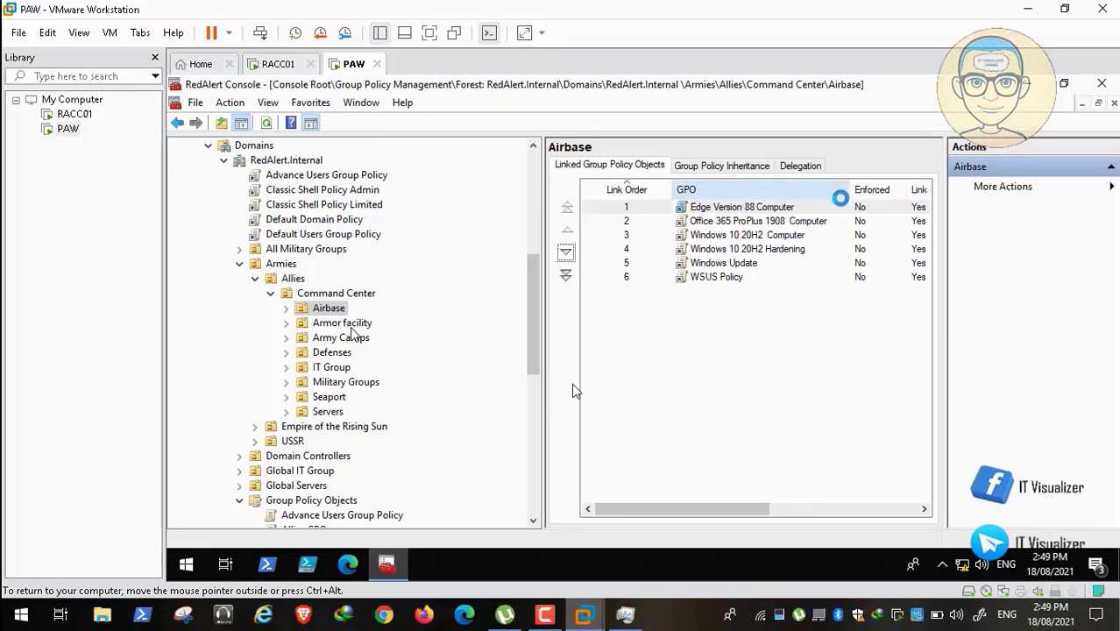
left_click(351, 324)
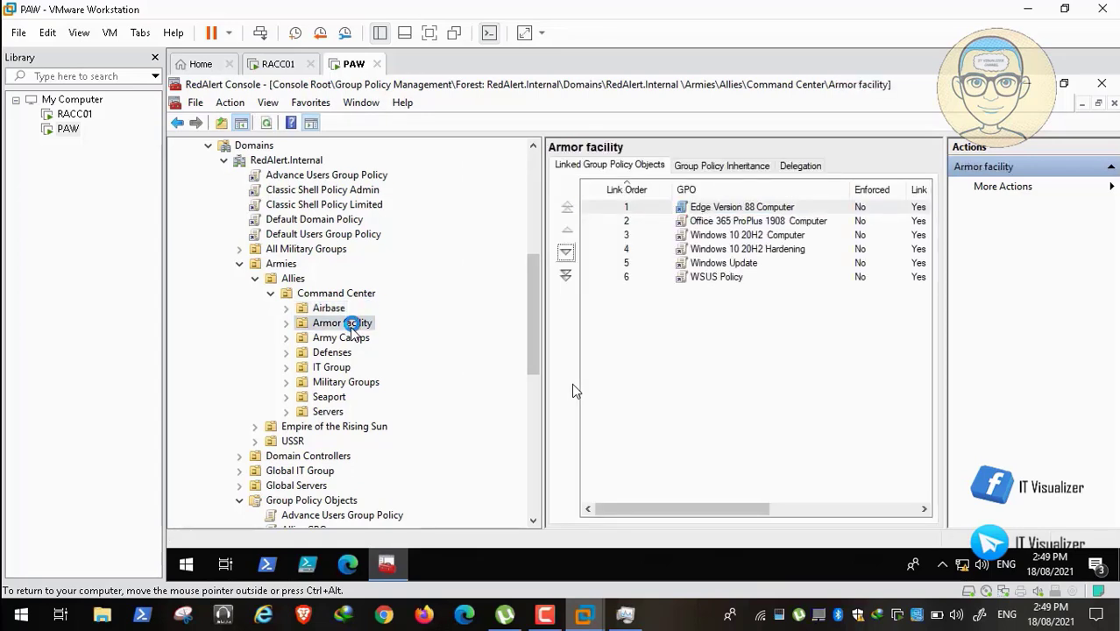
left_click(347, 308)
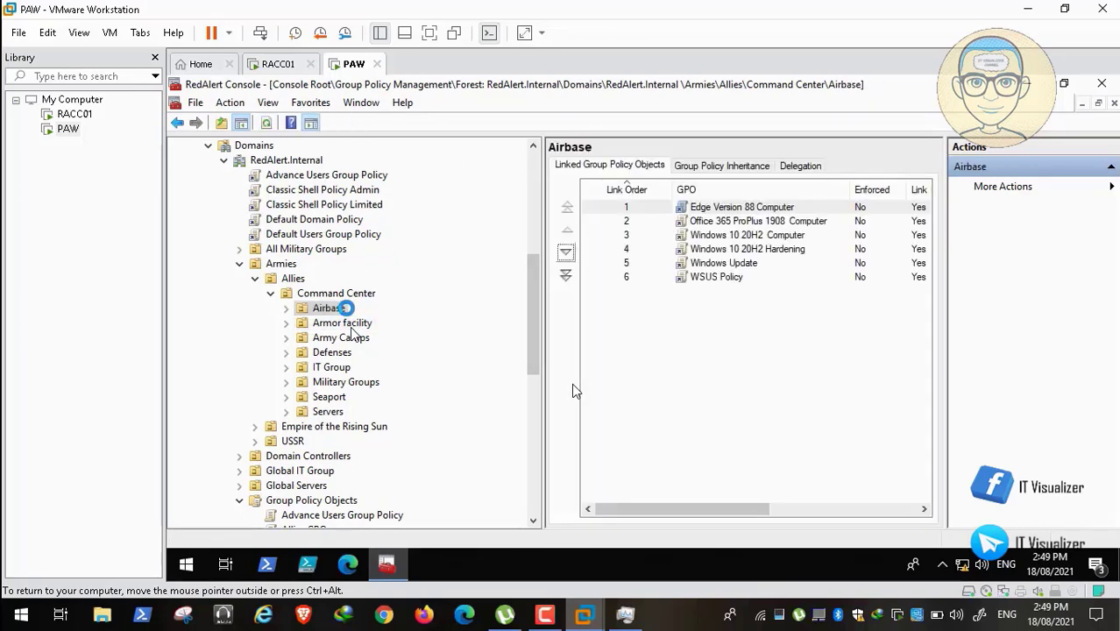
left_click(343, 323)
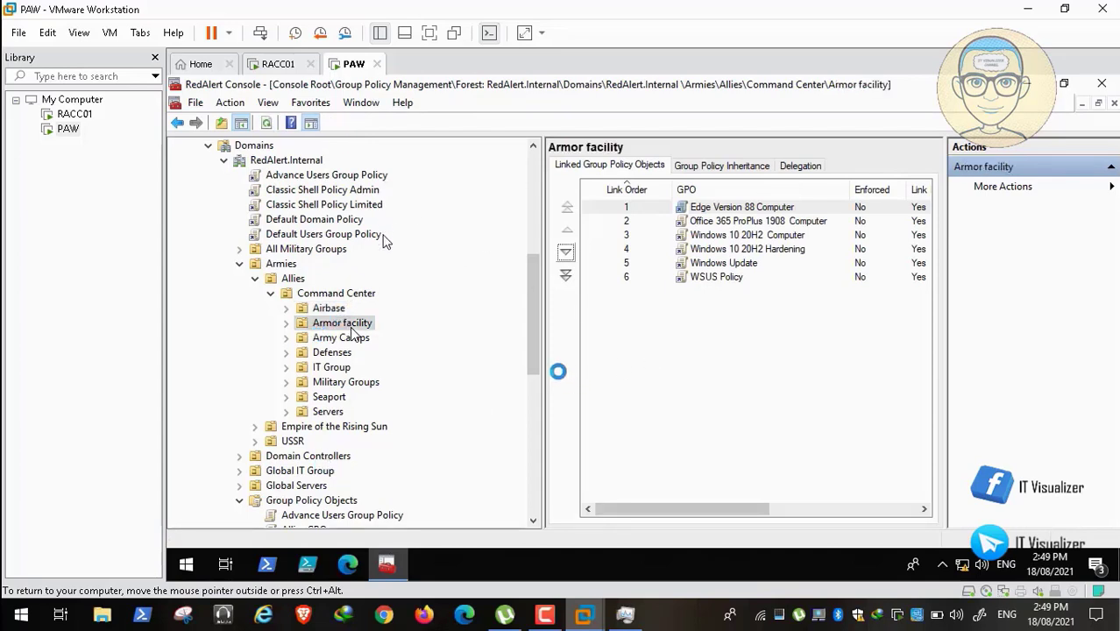
left_click_drag(530, 343, 528, 400)
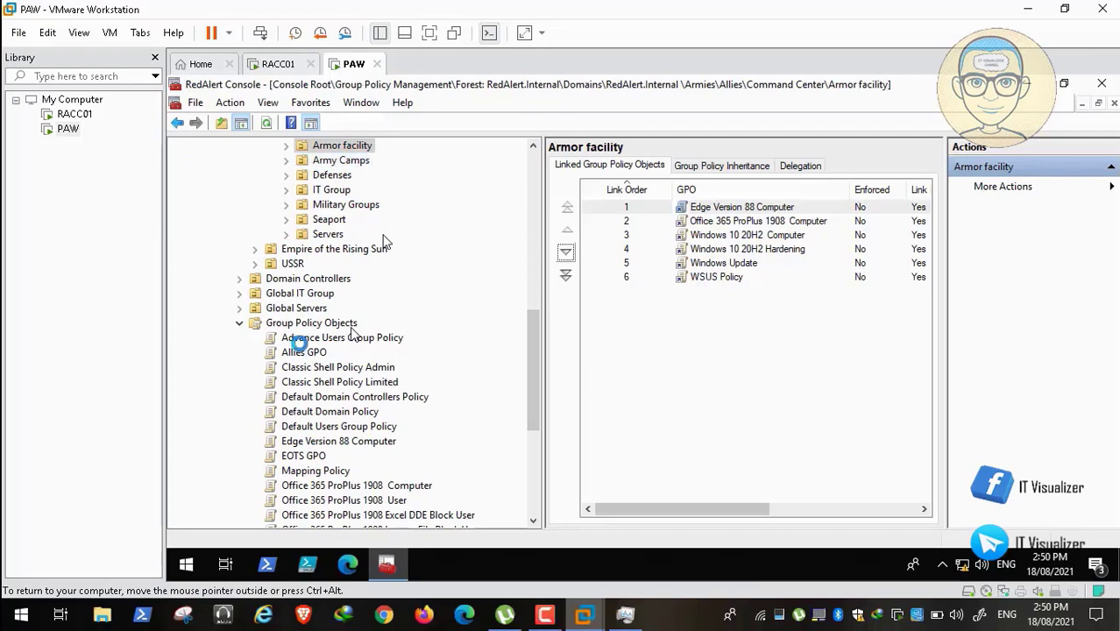
left_click_drag(532, 376, 471, 282)
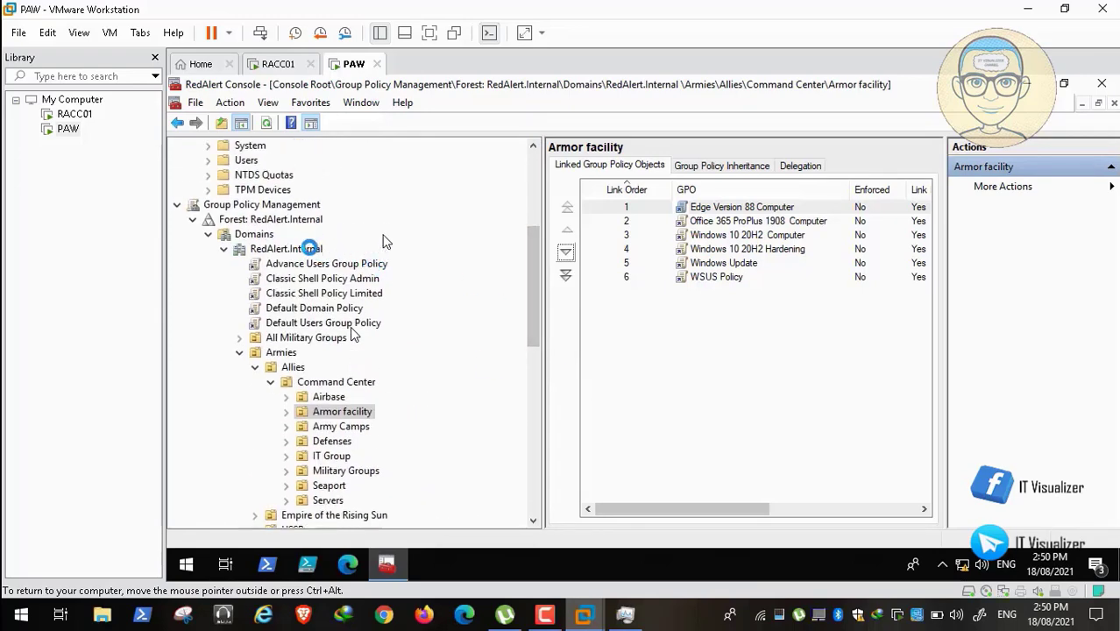
Attach Mapping Policy at the RedAlert.Internal domain level through Link an Existing GPO.
right_click(309, 248)
left_click(372, 276)
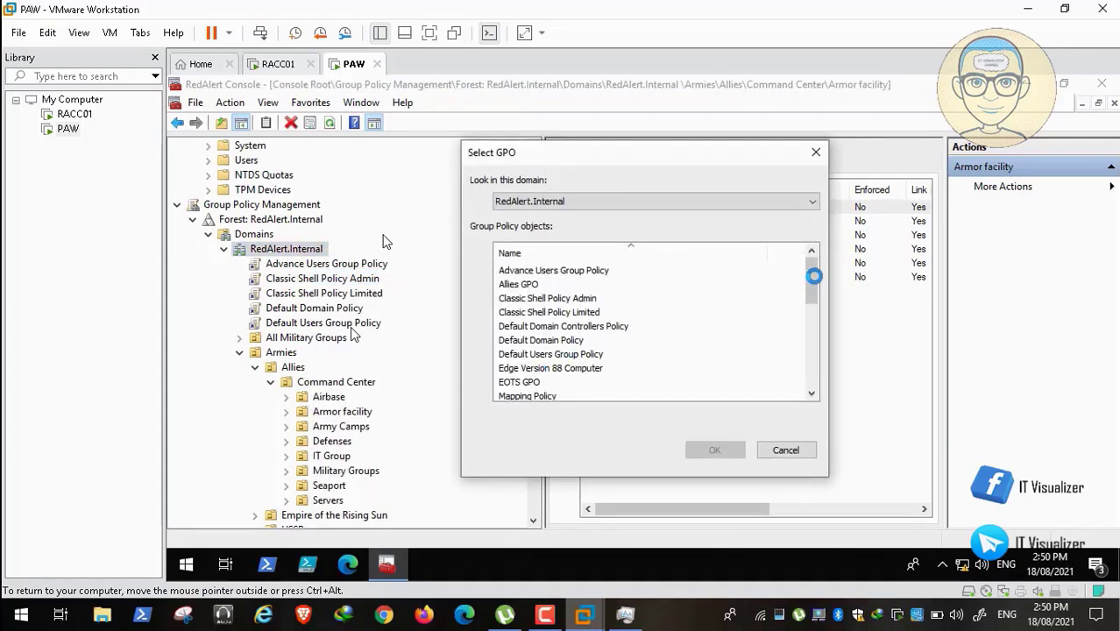
left_click_drag(812, 277, 813, 300)
left_click(542, 339)
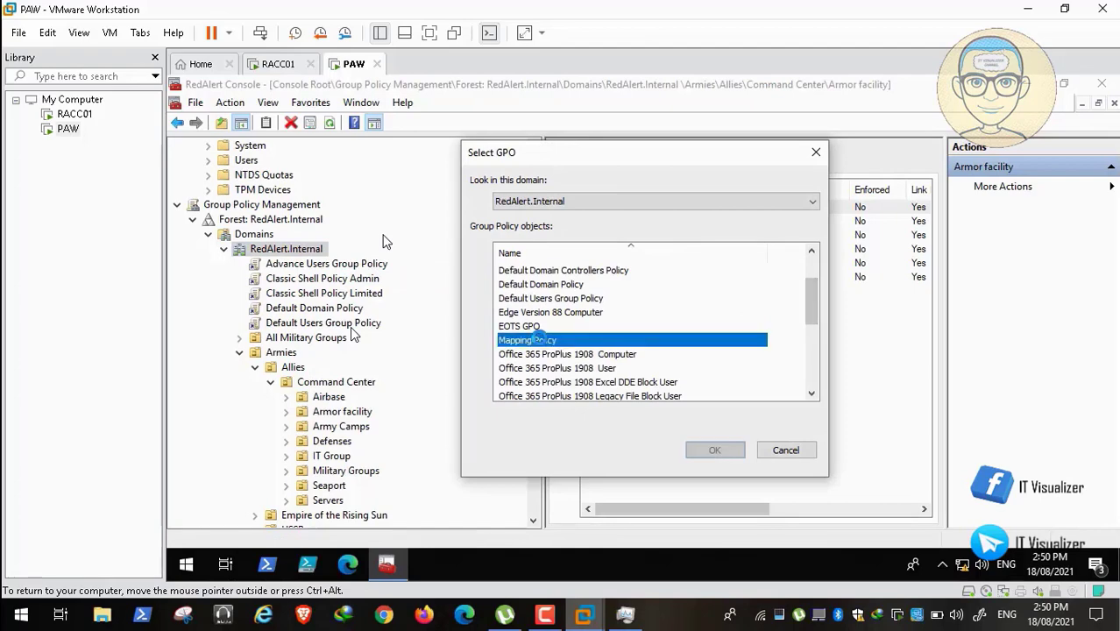
left_click(717, 449)
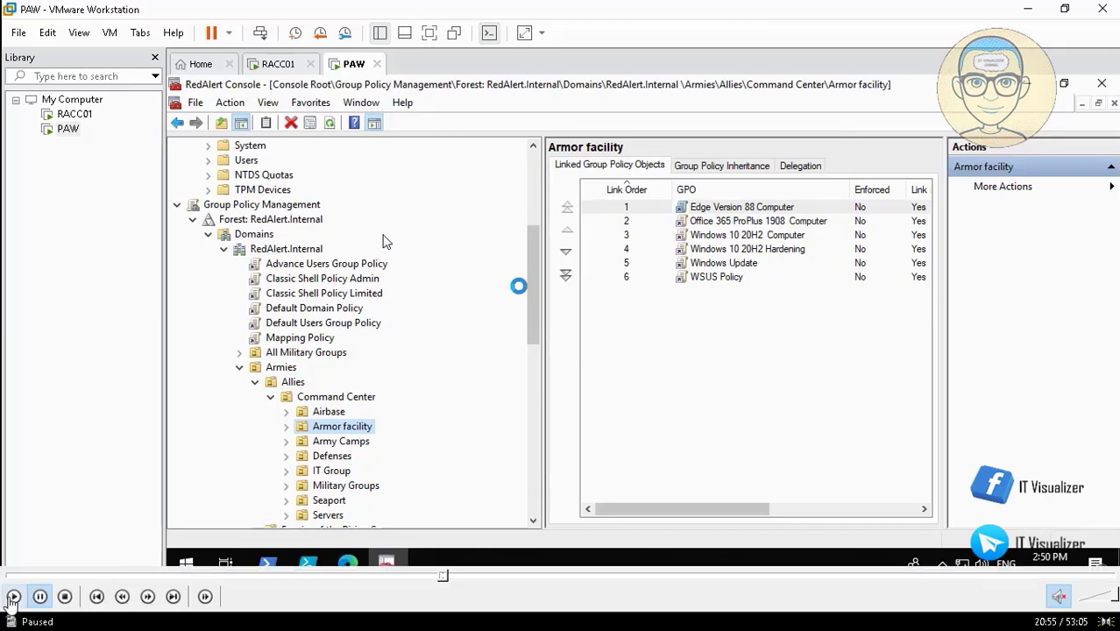
left_click_drag(530, 277, 537, 326)
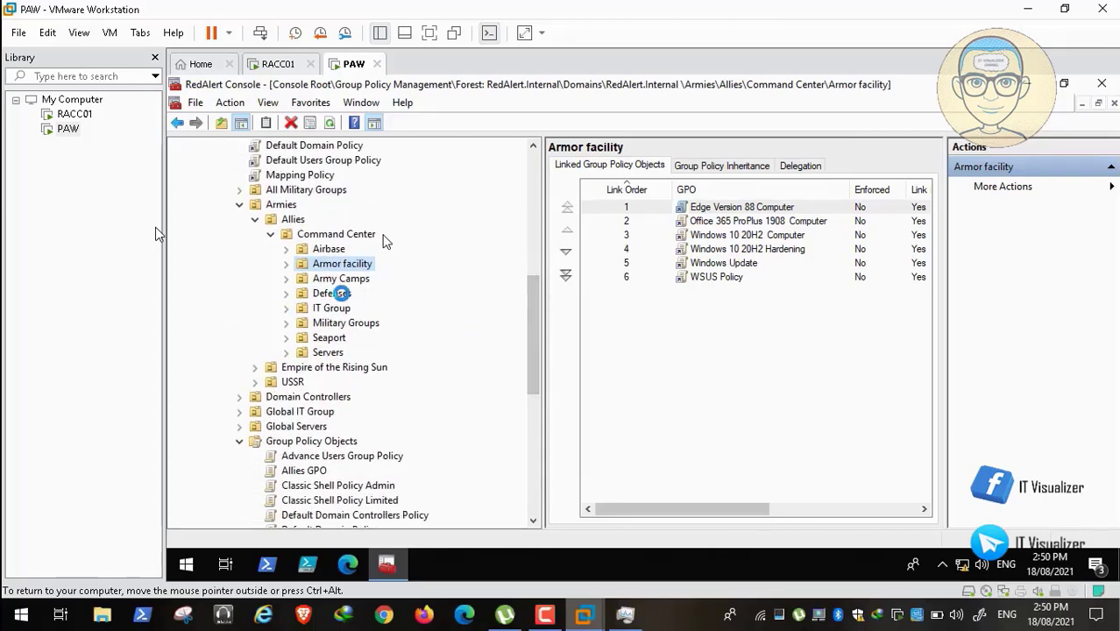
Start linking GPOs to the Defenses OU, selecting Edge Version 88 Computer and Office 365 ProPlus 1908 Computer.
left_click(332, 293)
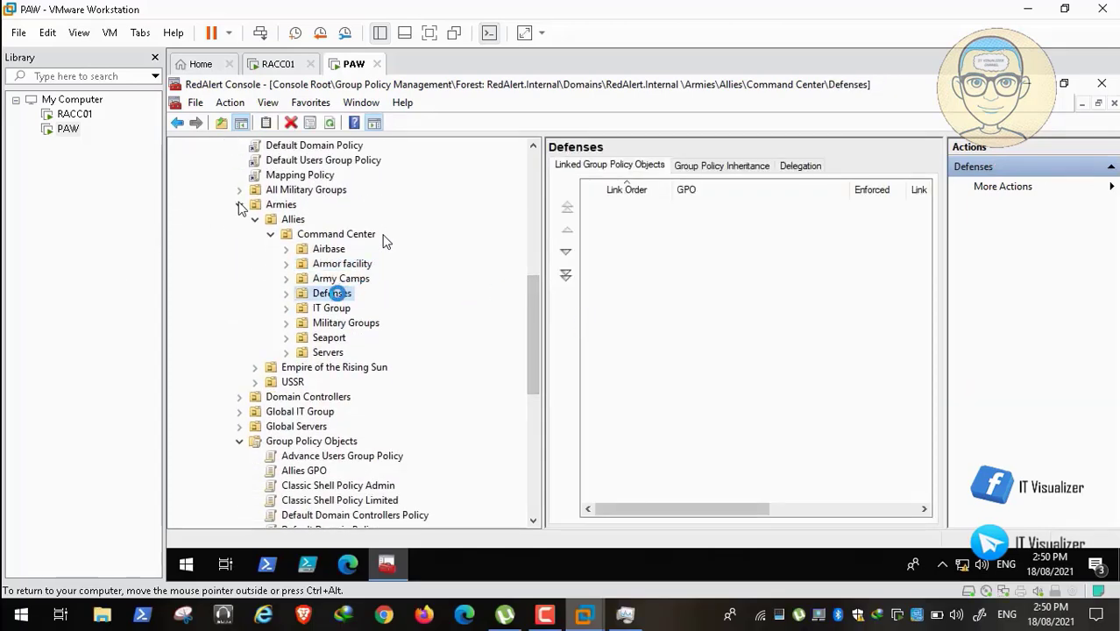
right_click(334, 293)
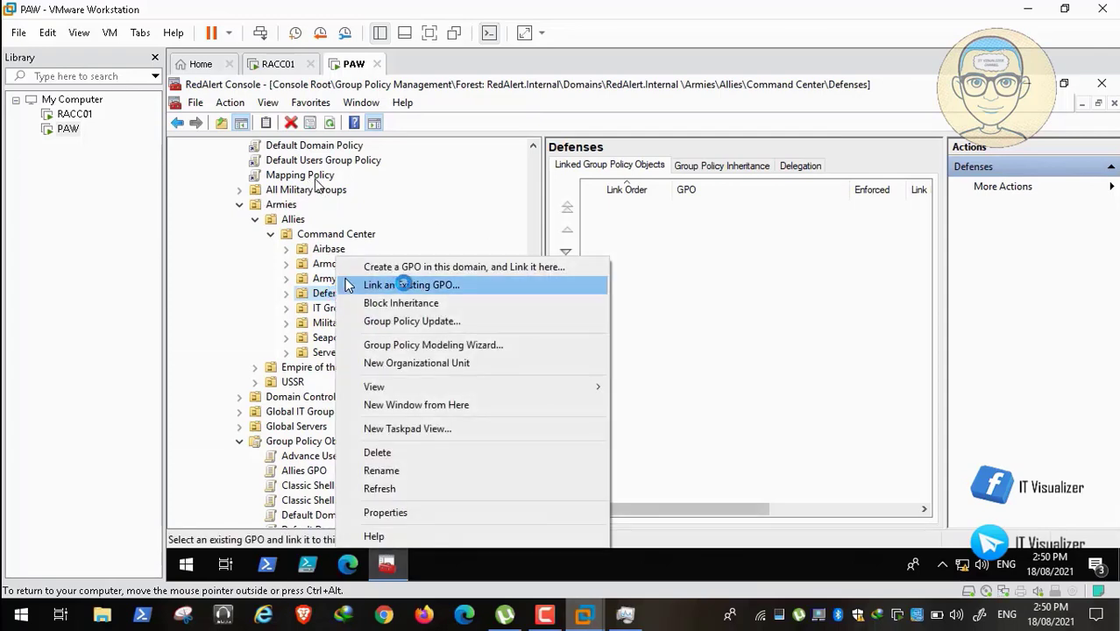
left_click(408, 284)
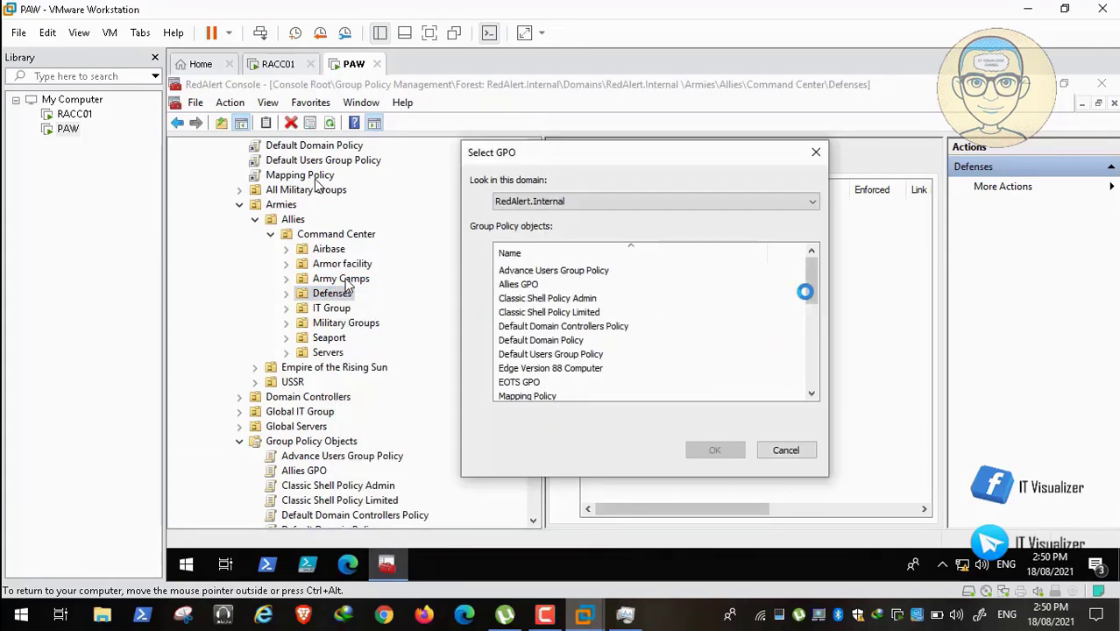
left_click_drag(807, 281, 790, 303)
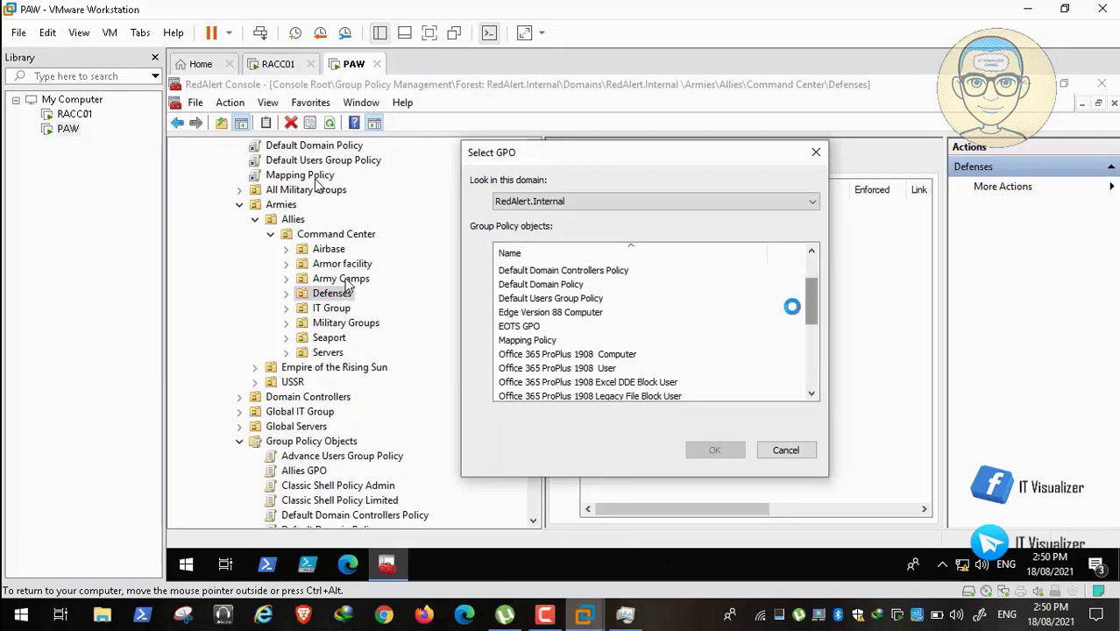
left_click(572, 313)
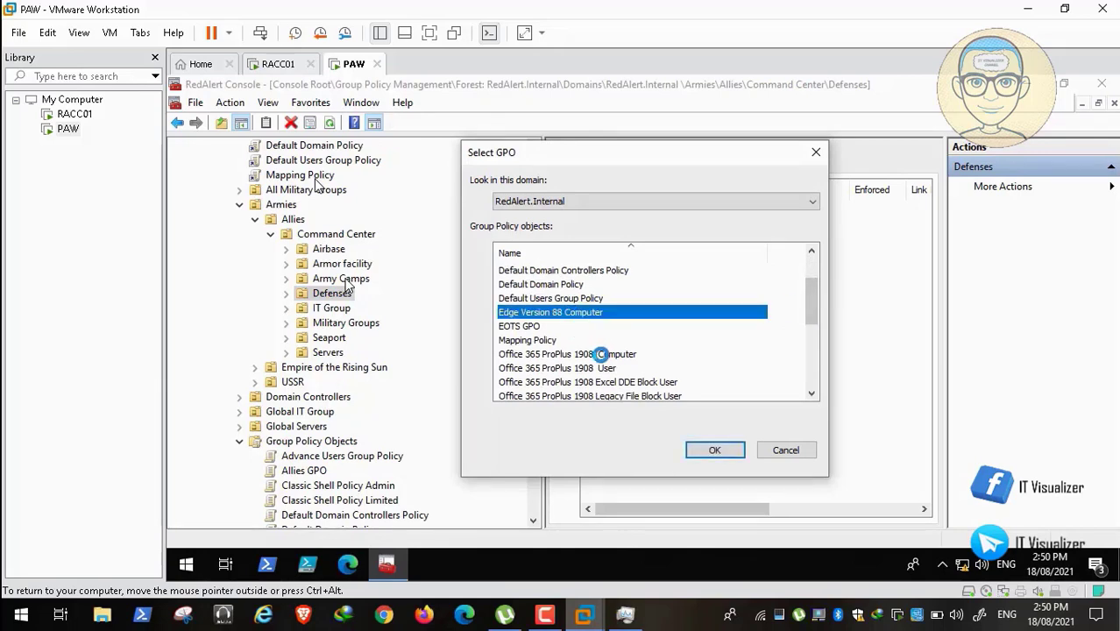
left_click(602, 355, "ctrl")
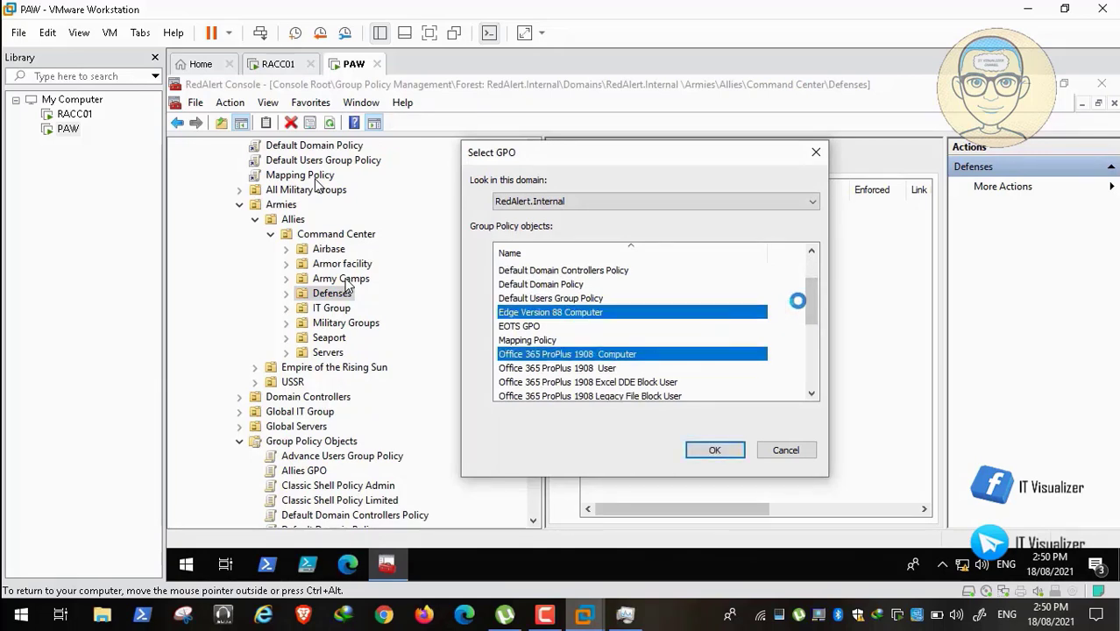
Add both Windows 10 20H2 GPOs, WSUS Policy and Windows Update, and link all six to Defenses.
left_click_drag(811, 299, 818, 329)
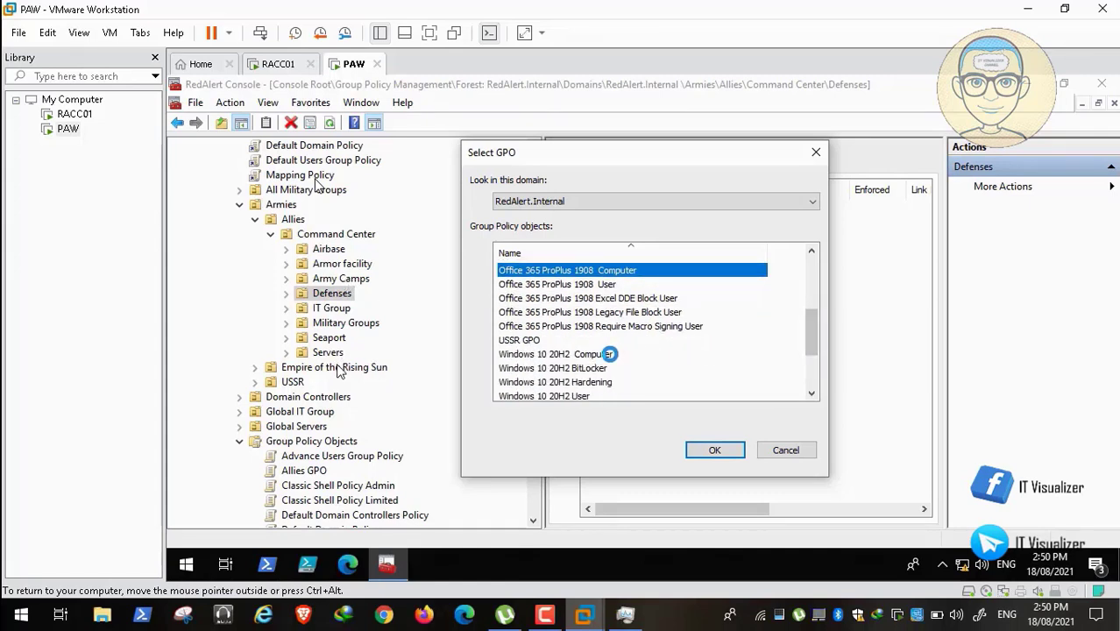
left_click(609, 354, "ctrl")
left_click(608, 383, "ctrl")
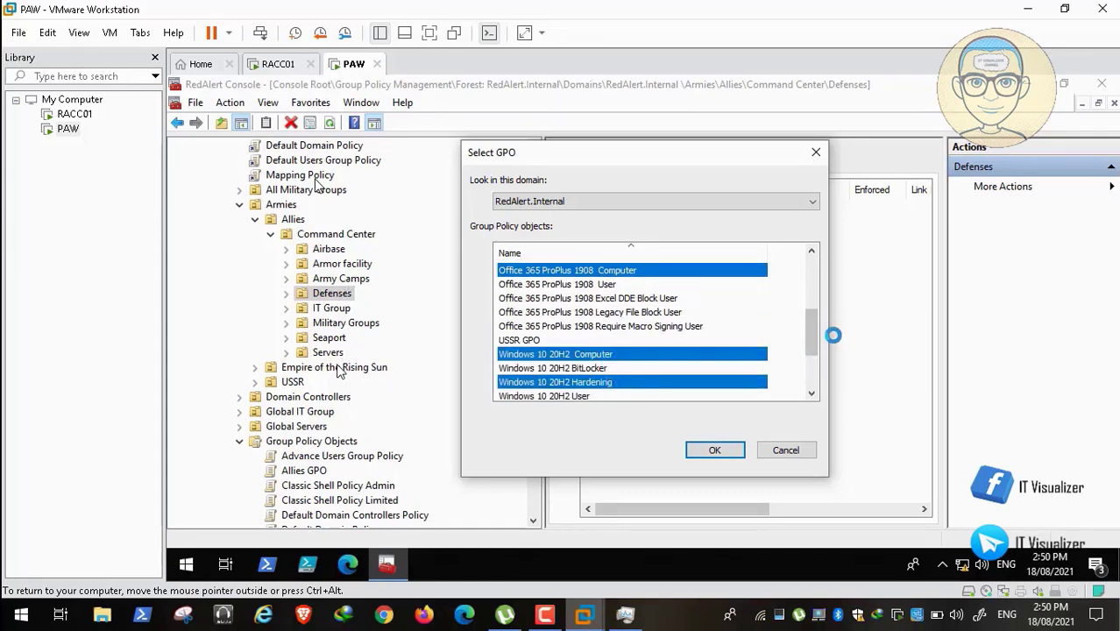
left_click_drag(808, 336, 810, 375)
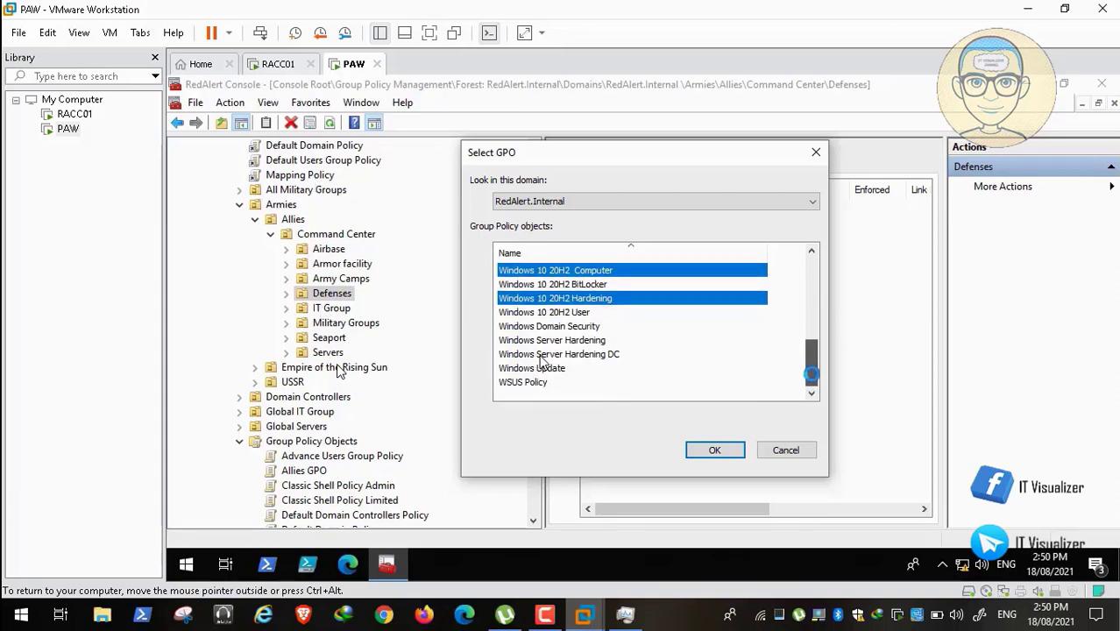
left_click(535, 382, "ctrl")
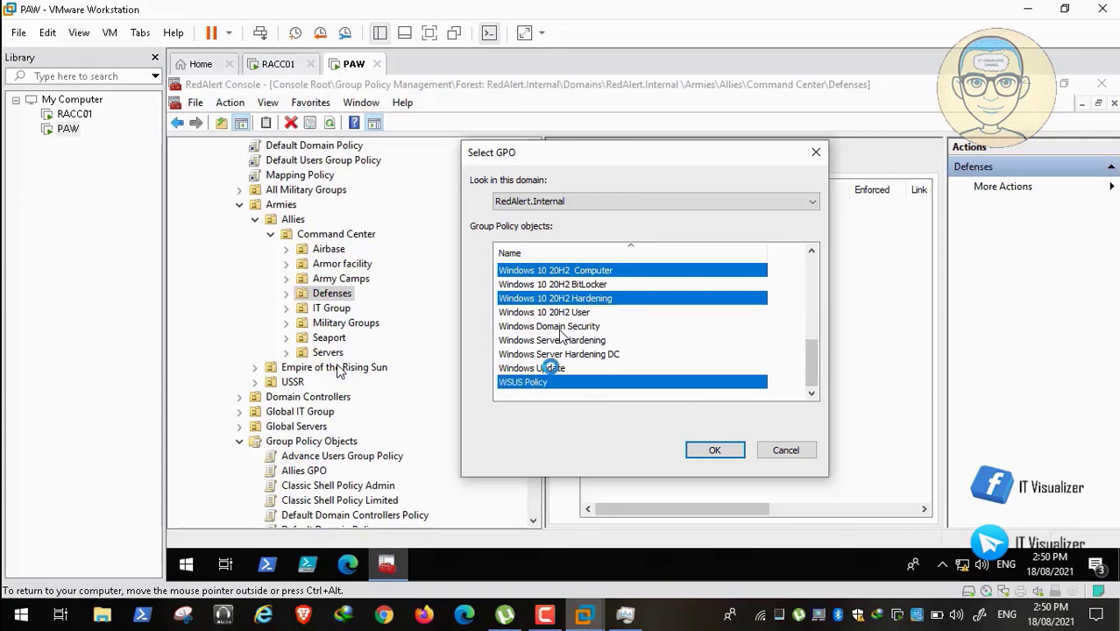
left_click(551, 369, "ctrl")
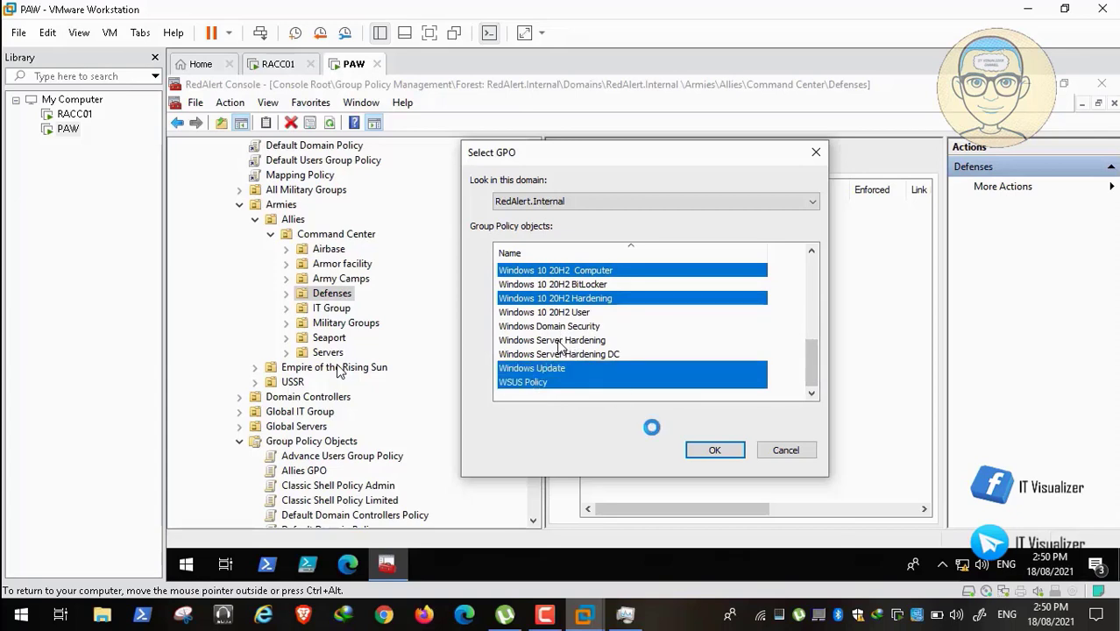
left_click(710, 449)
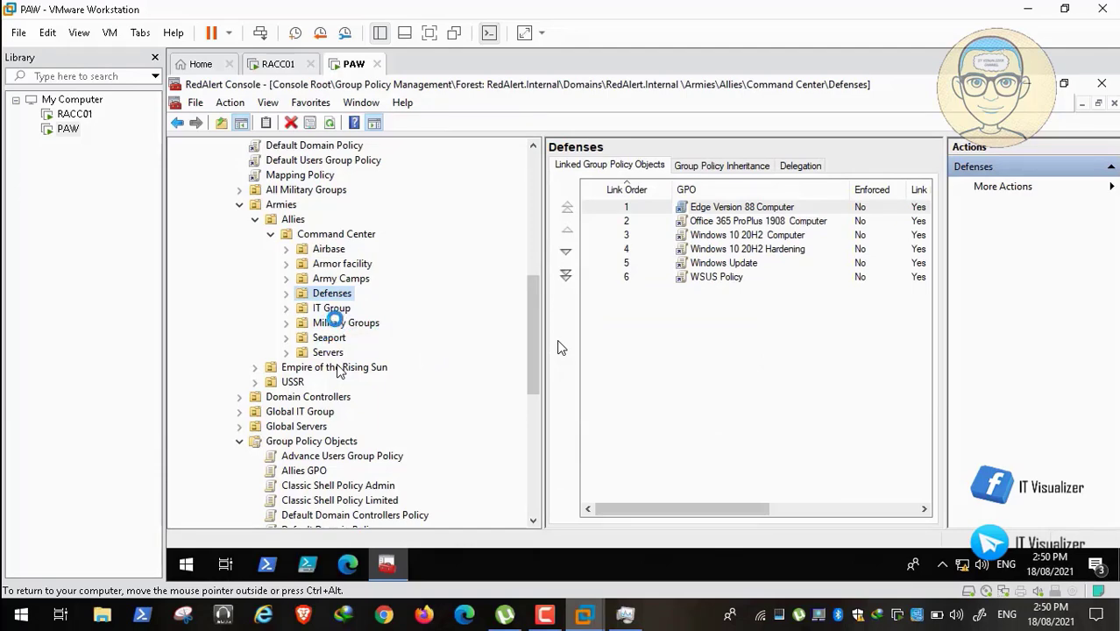
left_click(330, 337)
Start linking GPOs to Seaport, selecting Edge Version 88 Computer and Office 365 ProPlus 1908 Computer.
right_click(331, 337)
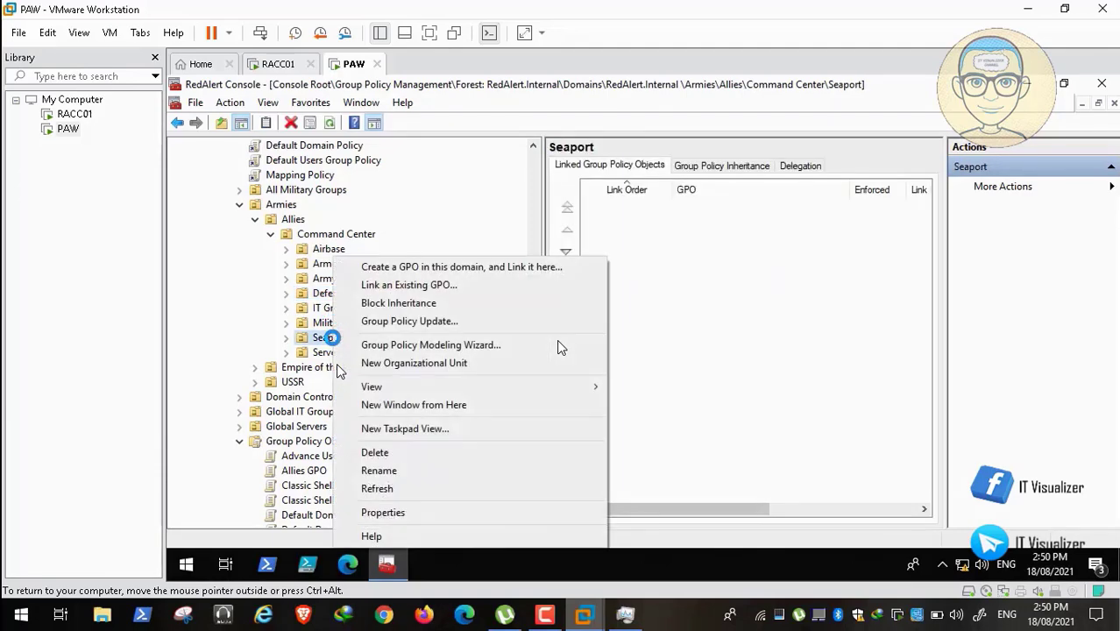
left_click(408, 285)
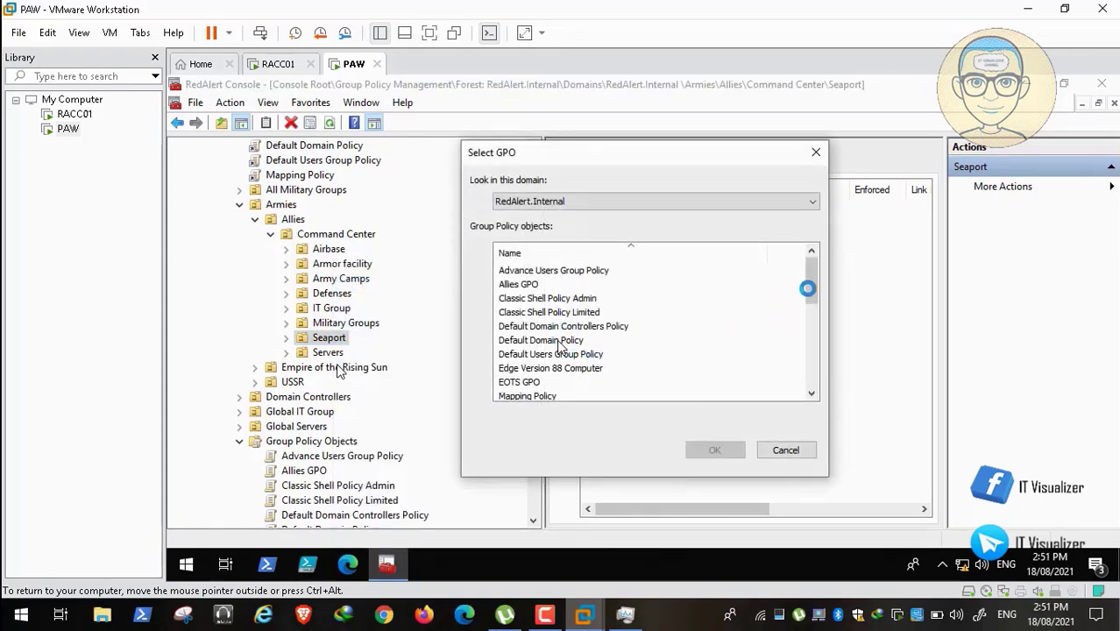
scroll(808, 289, "down", 1)
left_click(583, 326)
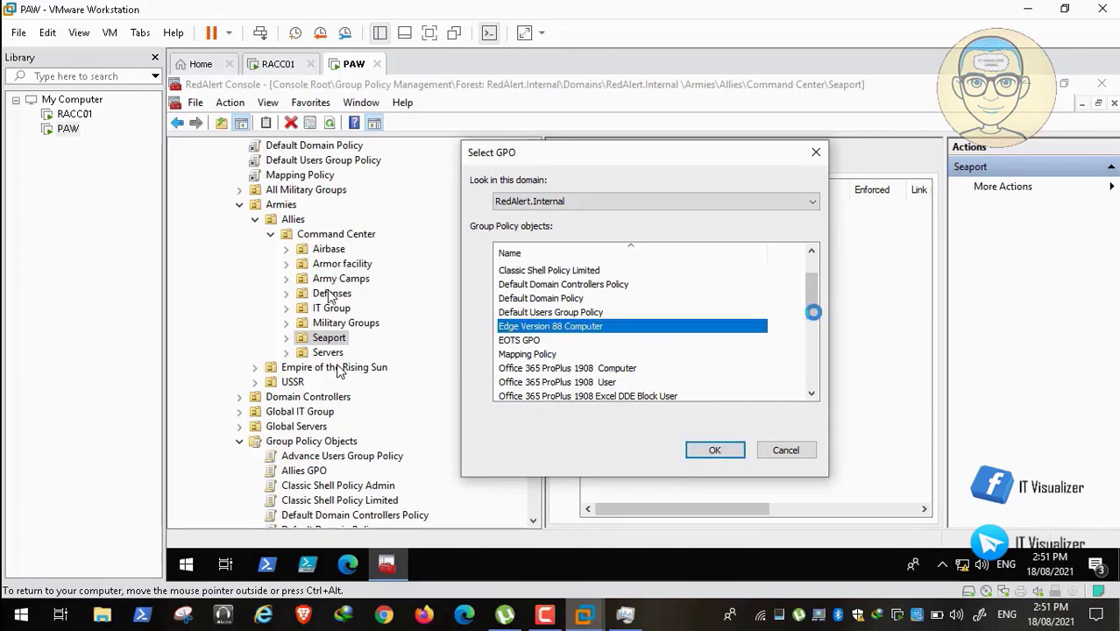
scroll(813, 314, "down", 1)
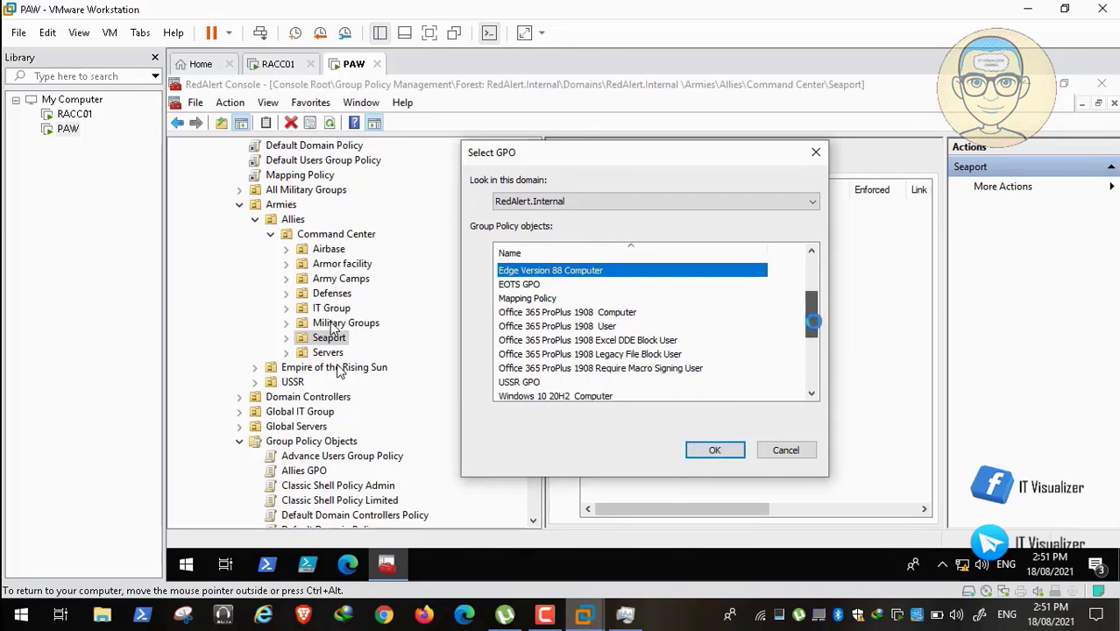
left_click(619, 311, "ctrl")
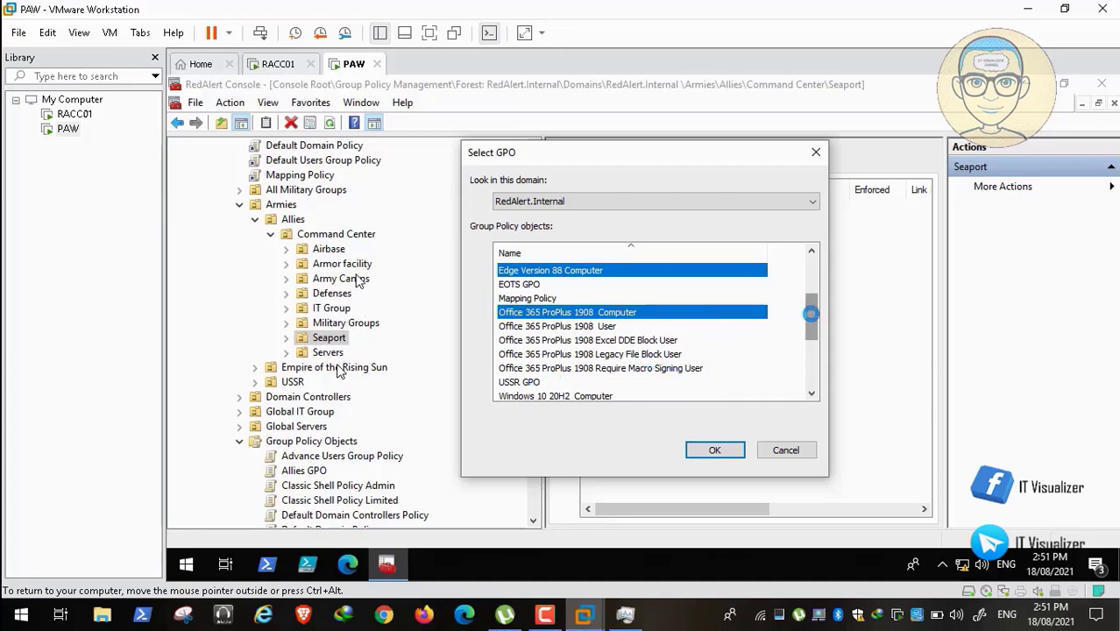
Add both Windows 10 20H2 GPOs, WSUS Policy and Windows Update, and link all six to Seaport.
left_click_drag(811, 314, 811, 327)
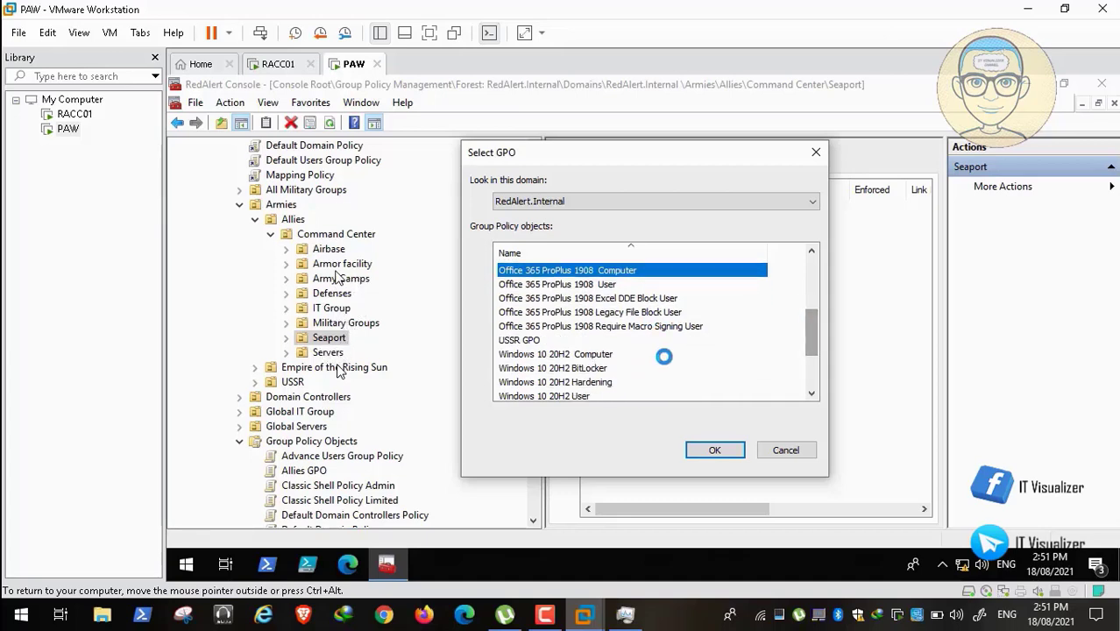
left_click(608, 352, "ctrl")
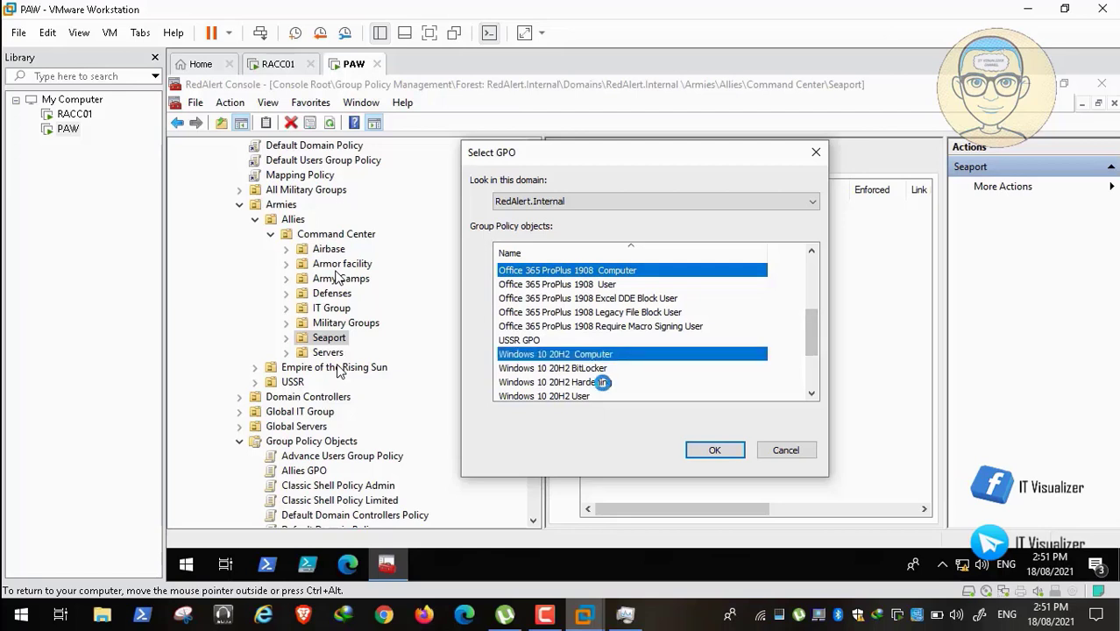
left_click(602, 384, "ctrl")
left_click_drag(812, 315, 815, 371)
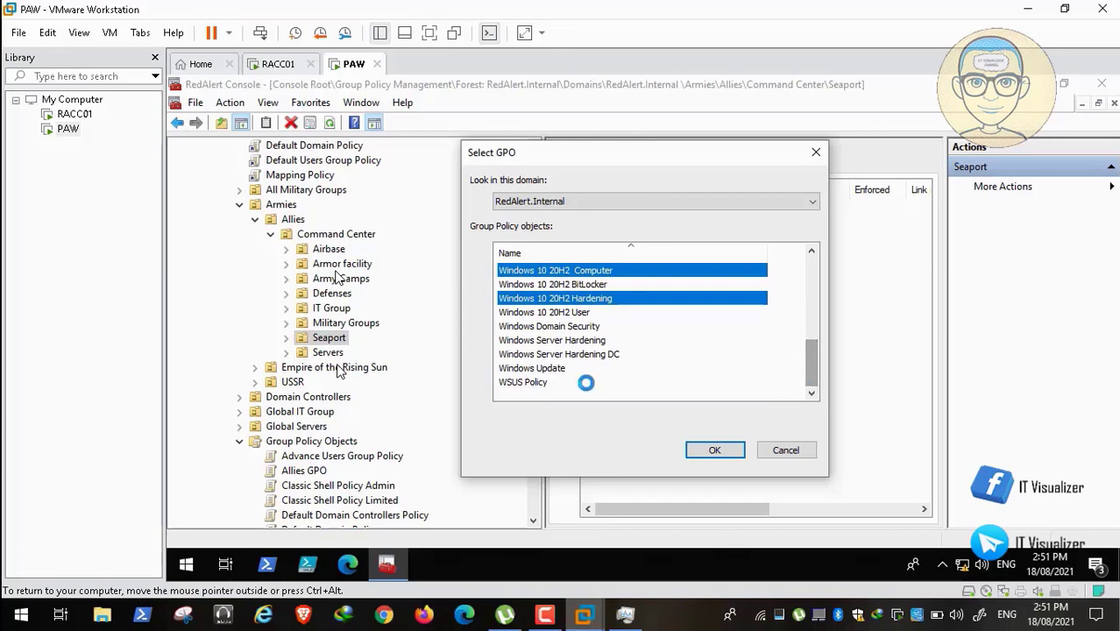
left_click(541, 381, "ctrl")
left_click(555, 367, "ctrl")
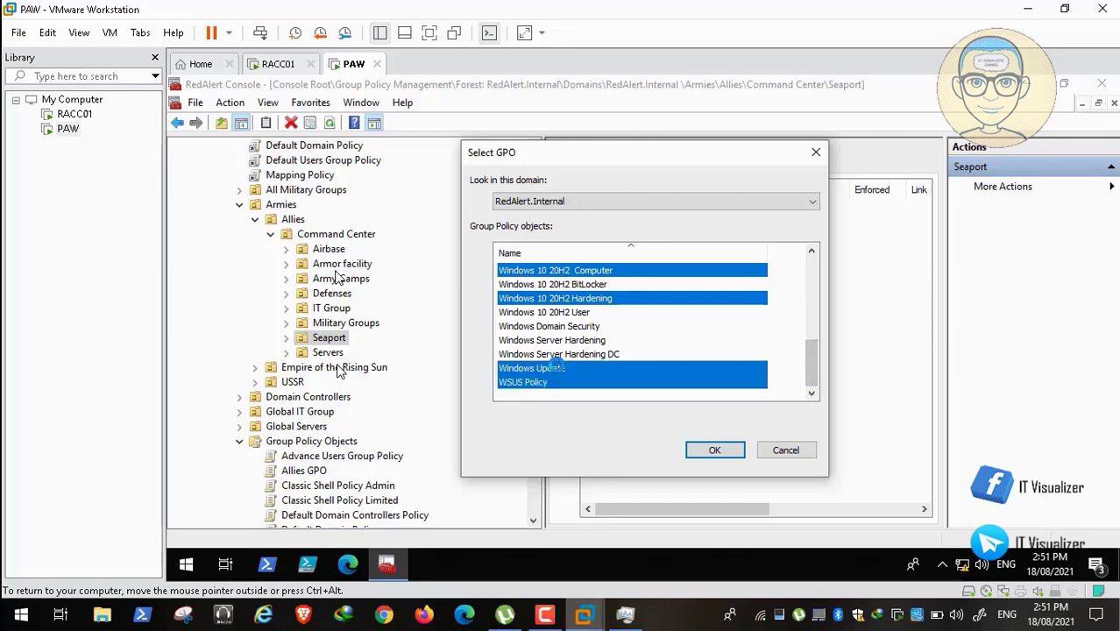
left_click(715, 451)
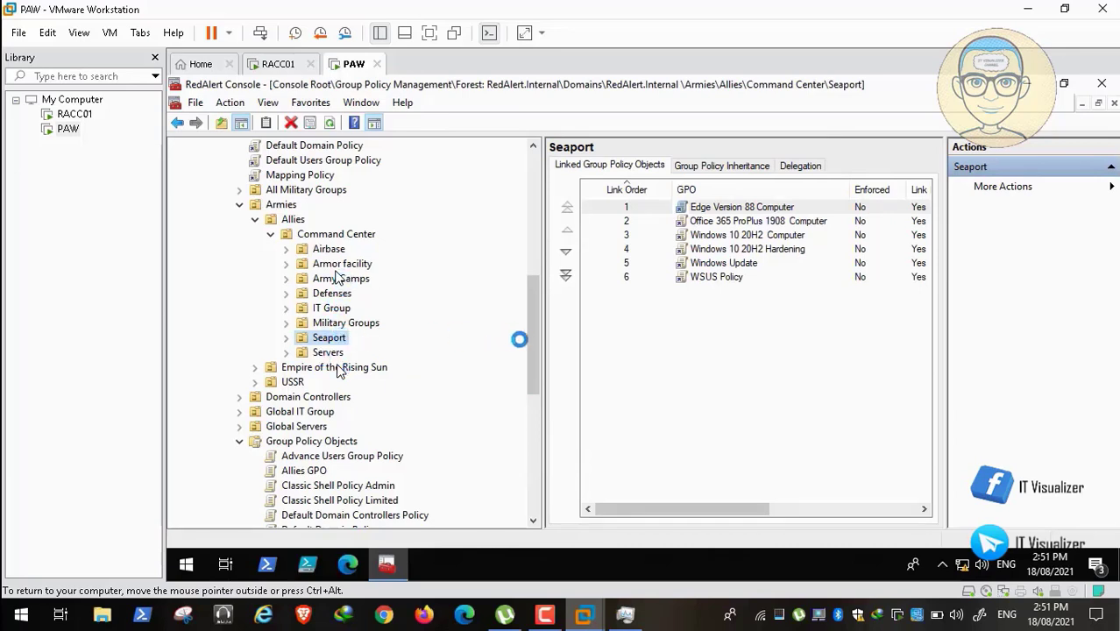
scroll(532, 335, "down", 2)
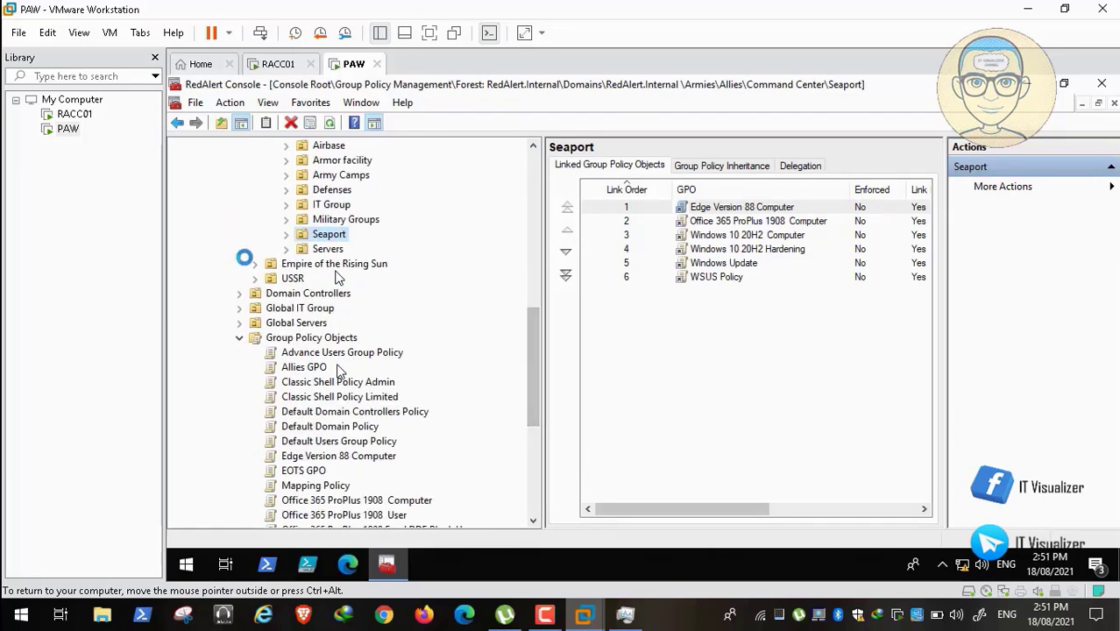
Expand the next faction's Command Center and start linking Edge Version 88 and Office 365 ProPlus 1908 to Airbase.
left_click(254, 263)
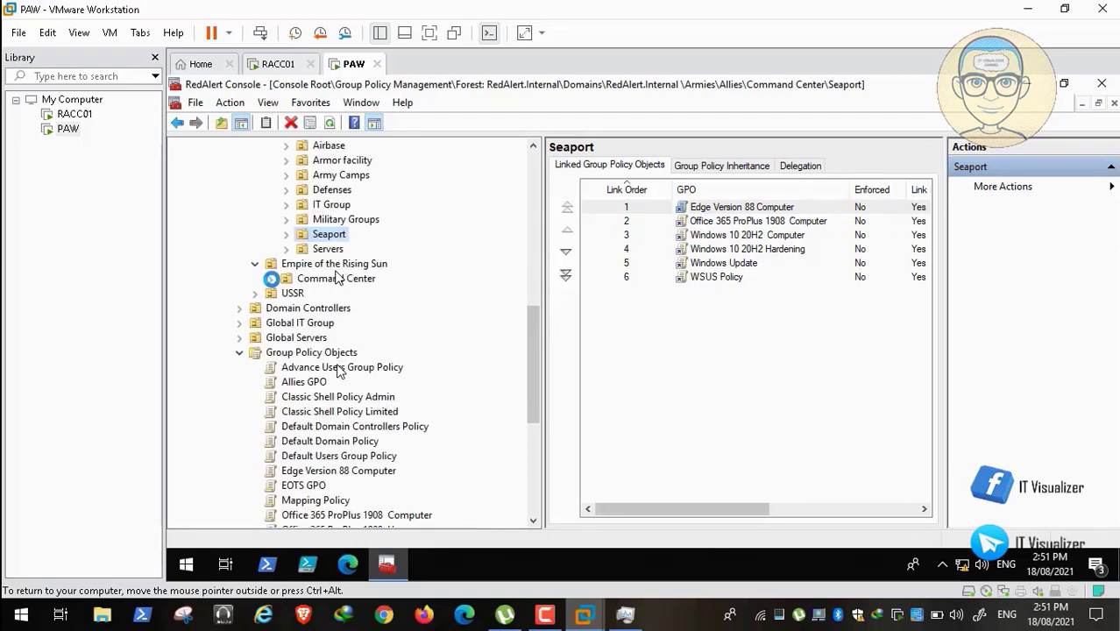
left_click(271, 277)
right_click(329, 292)
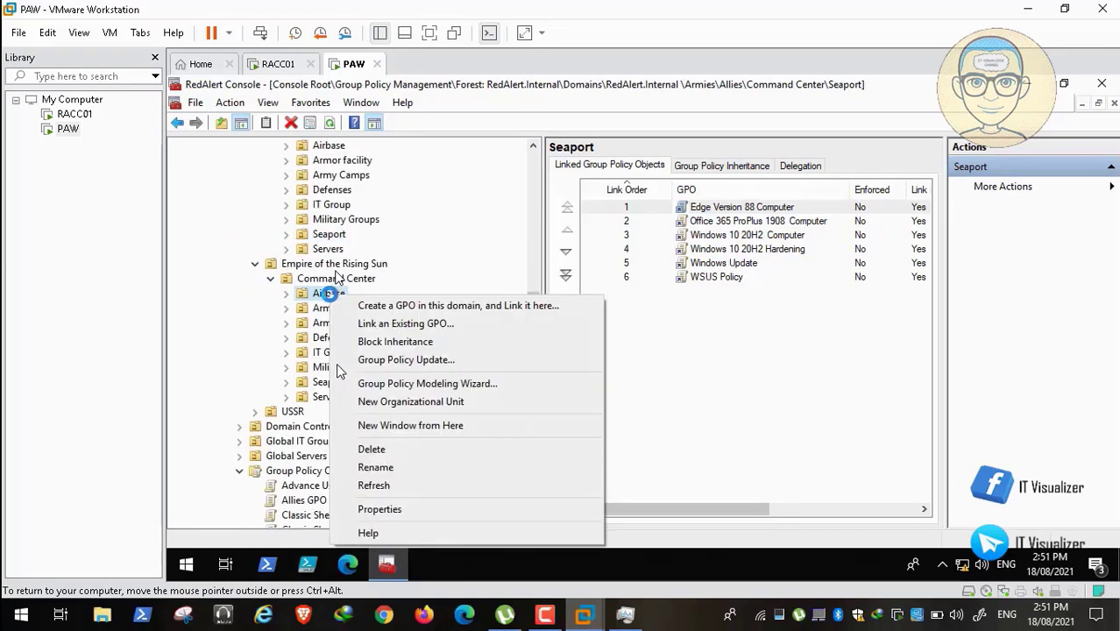
left_click(375, 322)
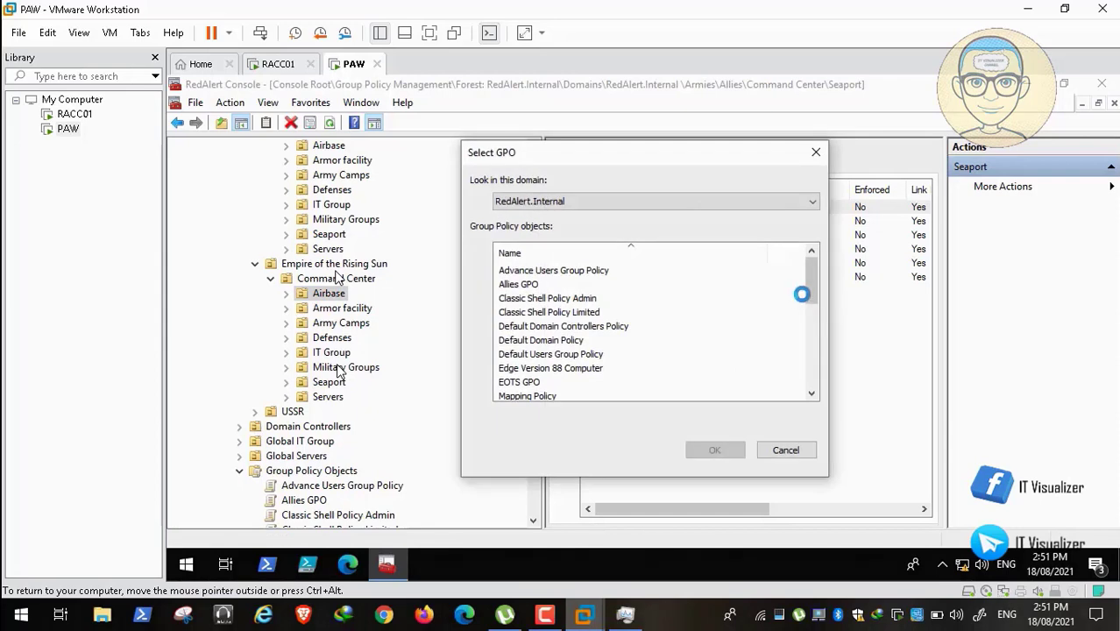
left_click(595, 368)
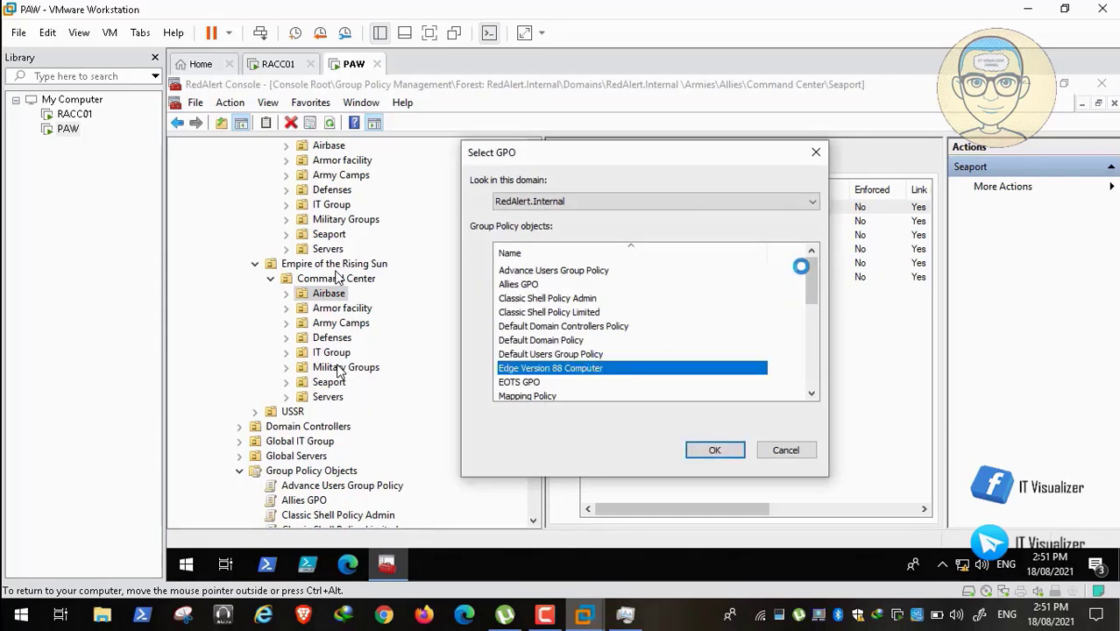
left_click_drag(808, 276, 811, 312)
left_click(631, 326, "ctrl")
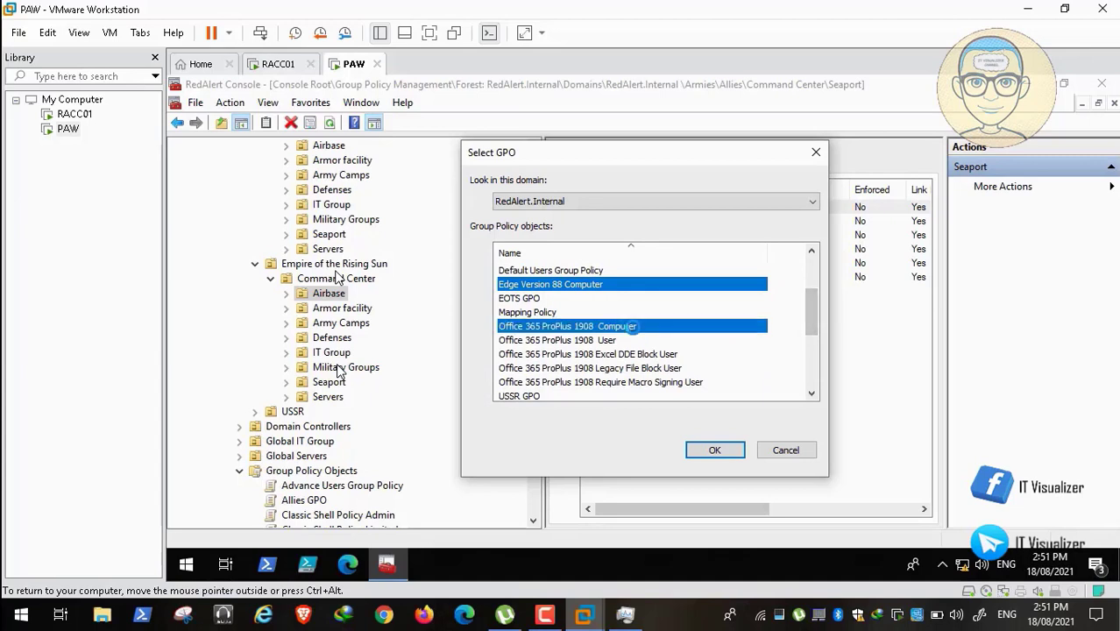
Add both Windows 10 20H2 GPOs and WSUS Policy and link the selection to Airbase.
left_click_drag(812, 311, 817, 336)
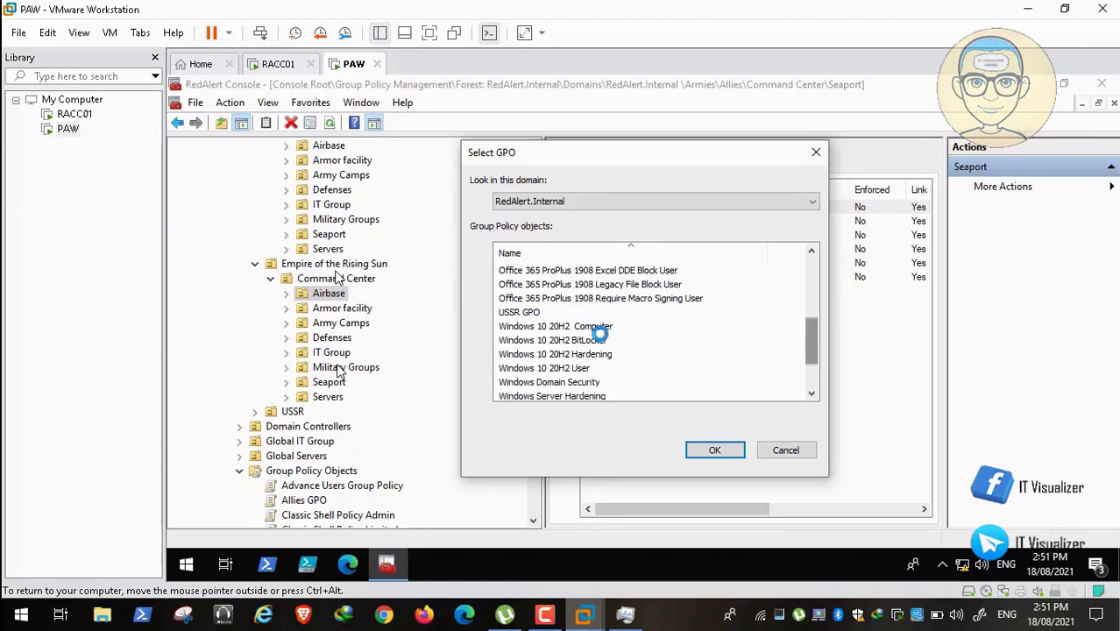
left_click(590, 326, "ctrl")
left_click(597, 355, "ctrl")
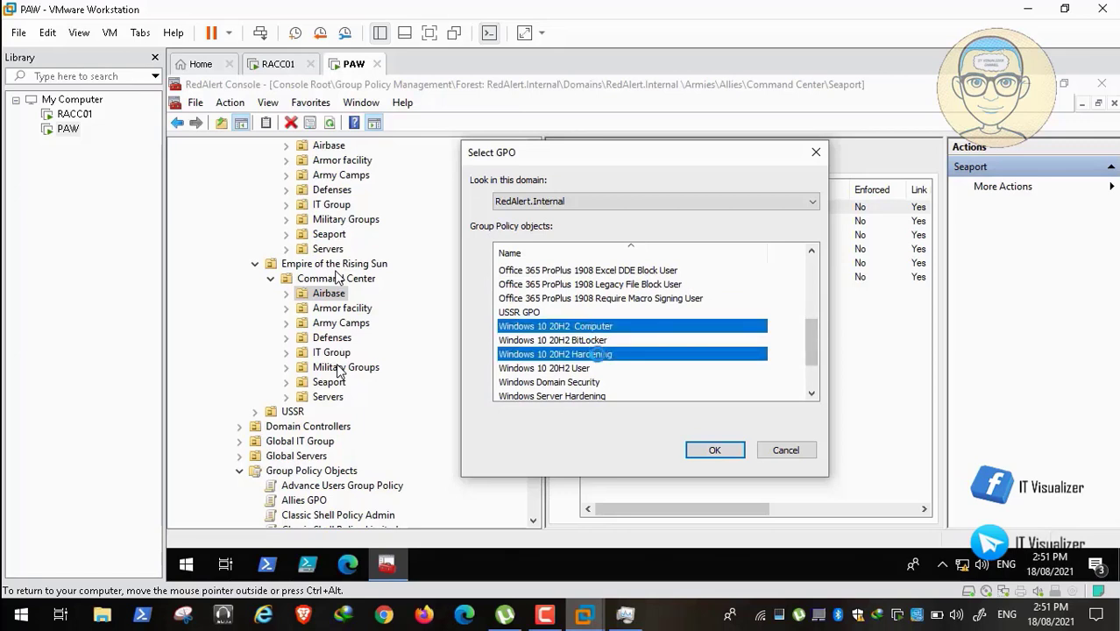
left_click_drag(812, 347, 816, 369)
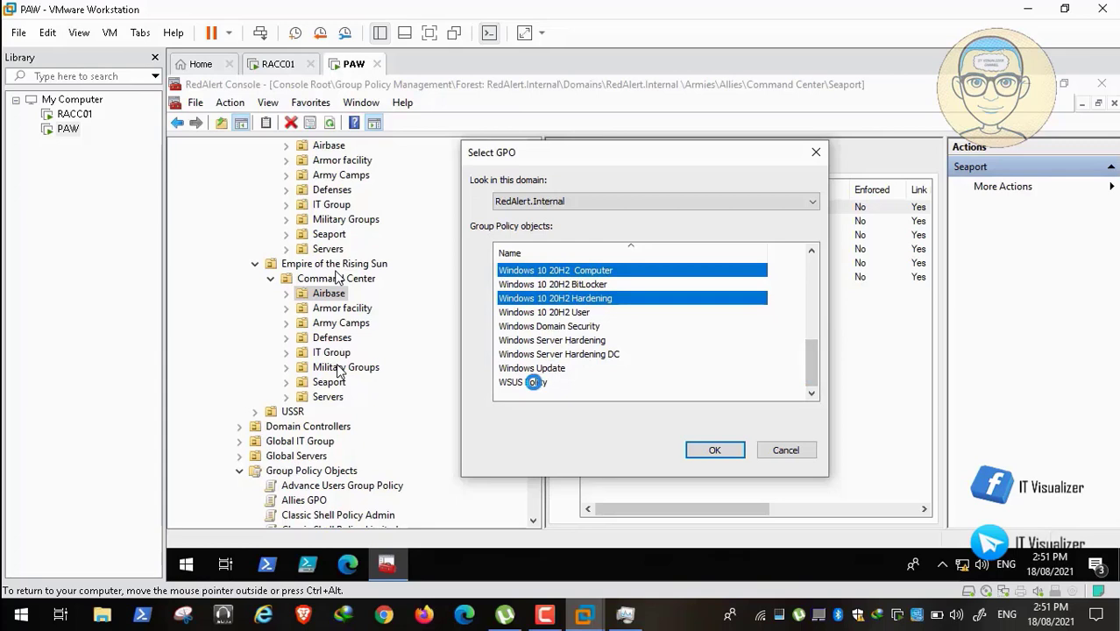
left_click(544, 383, "ctrl")
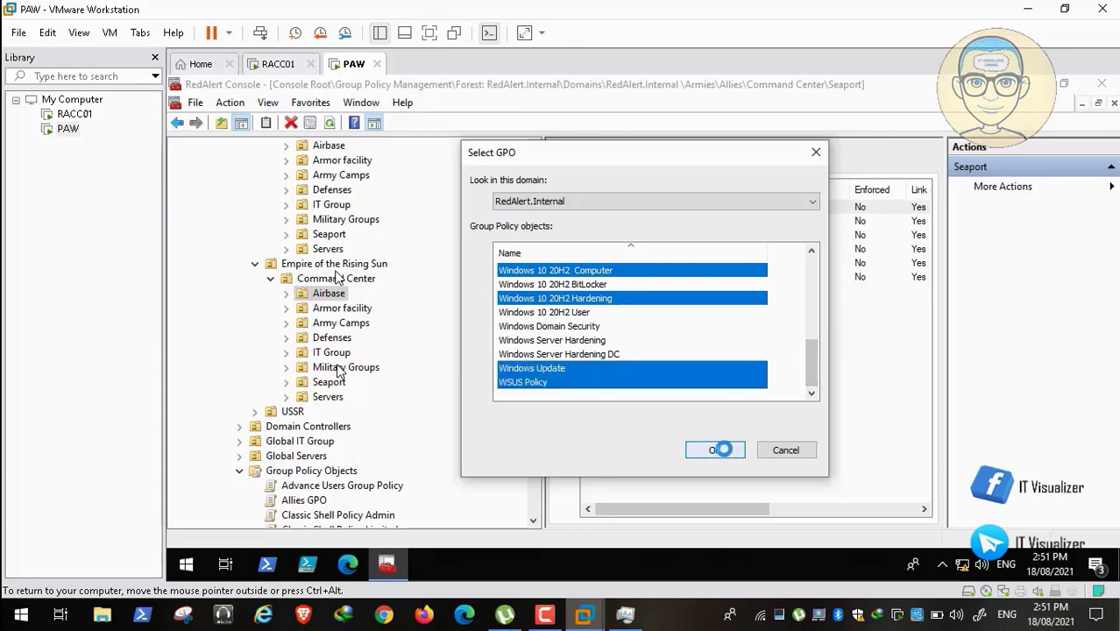
left_click(716, 449)
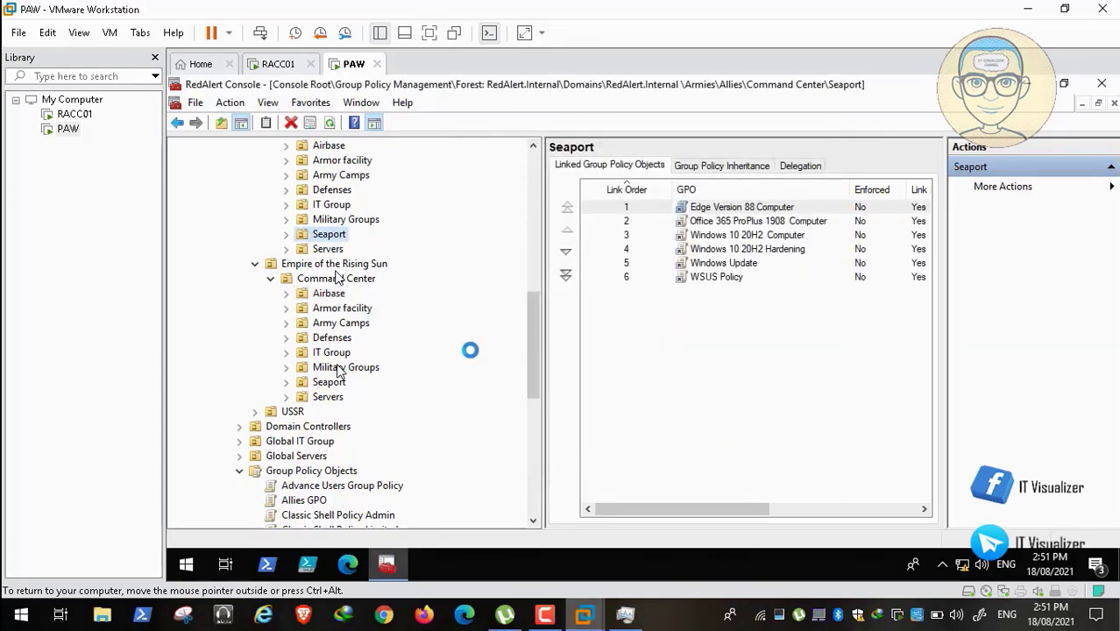
Begin linking an existing GPO to Armor facility, then skip ahead in the playing video.
left_click(348, 308)
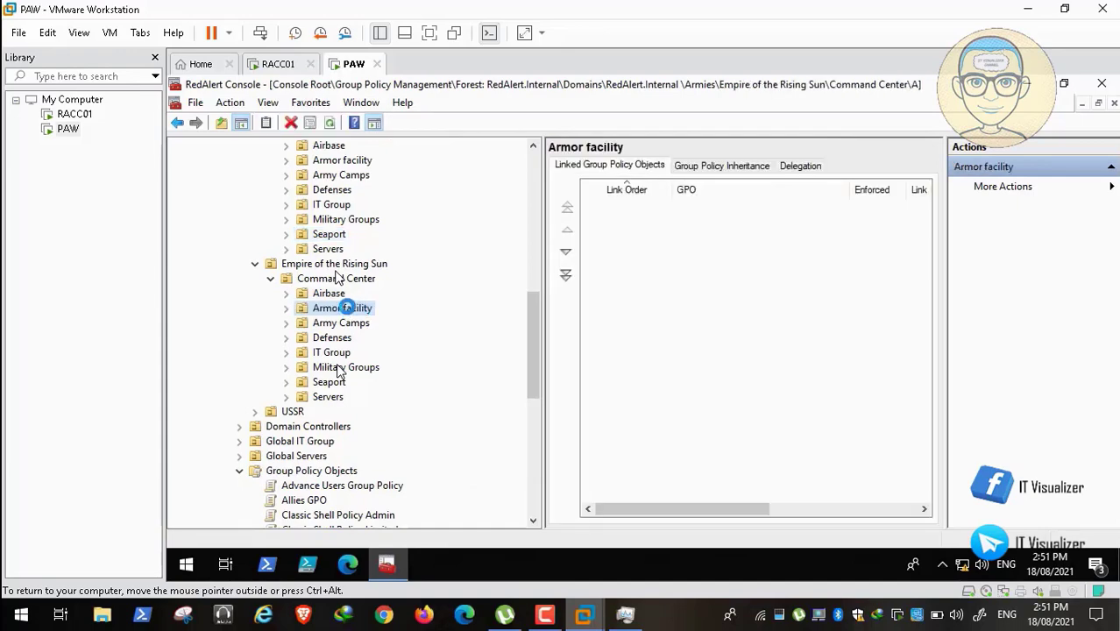
right_click(348, 308)
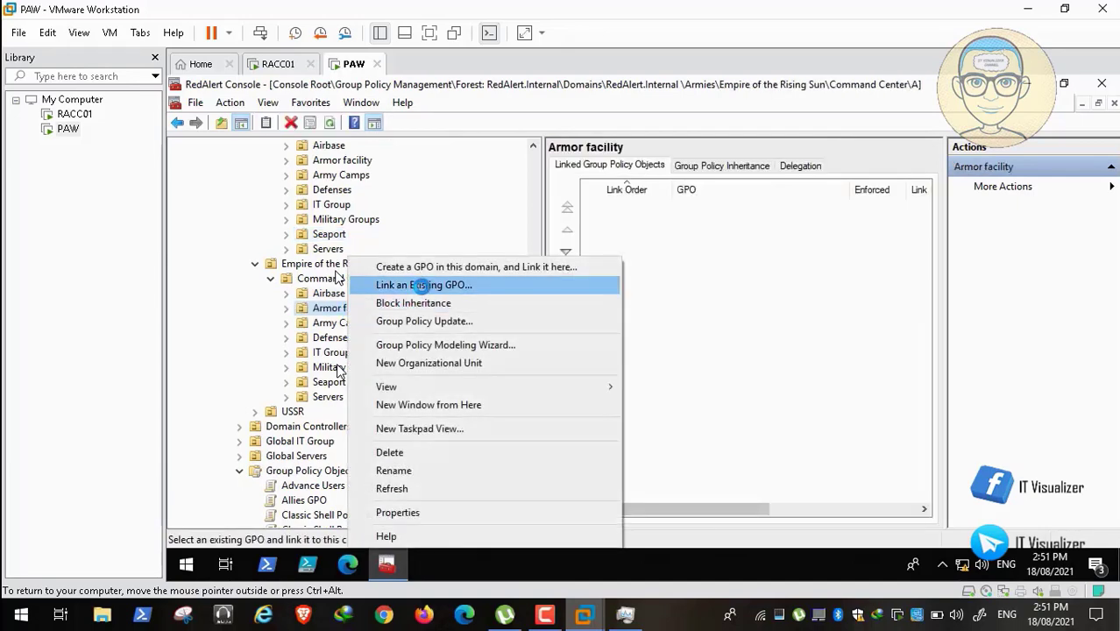
left_click(422, 285)
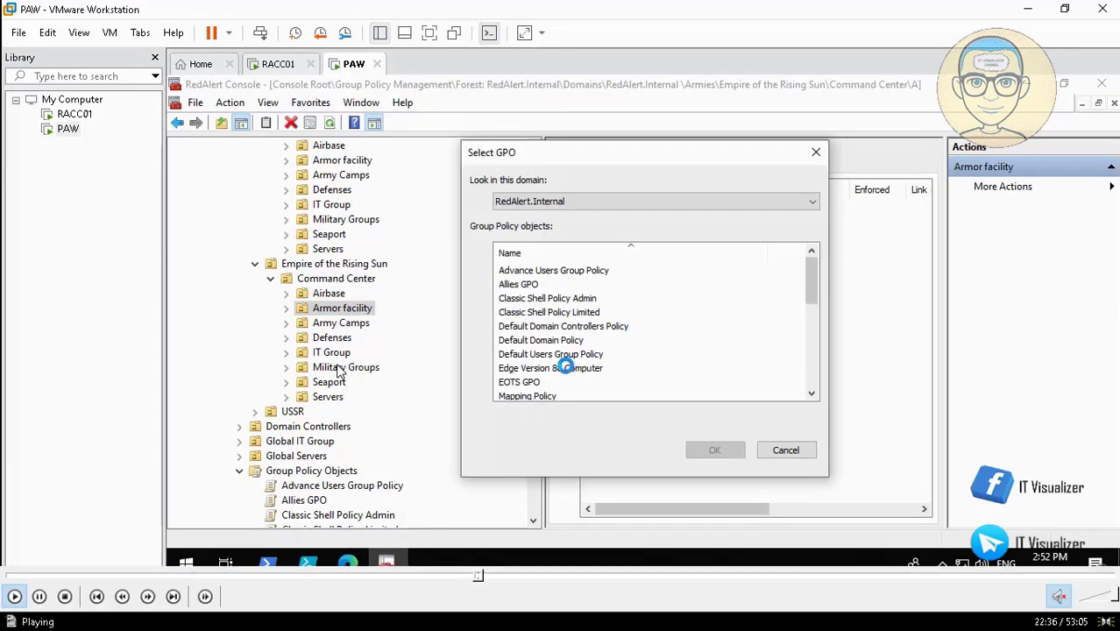
left_click(495, 575)
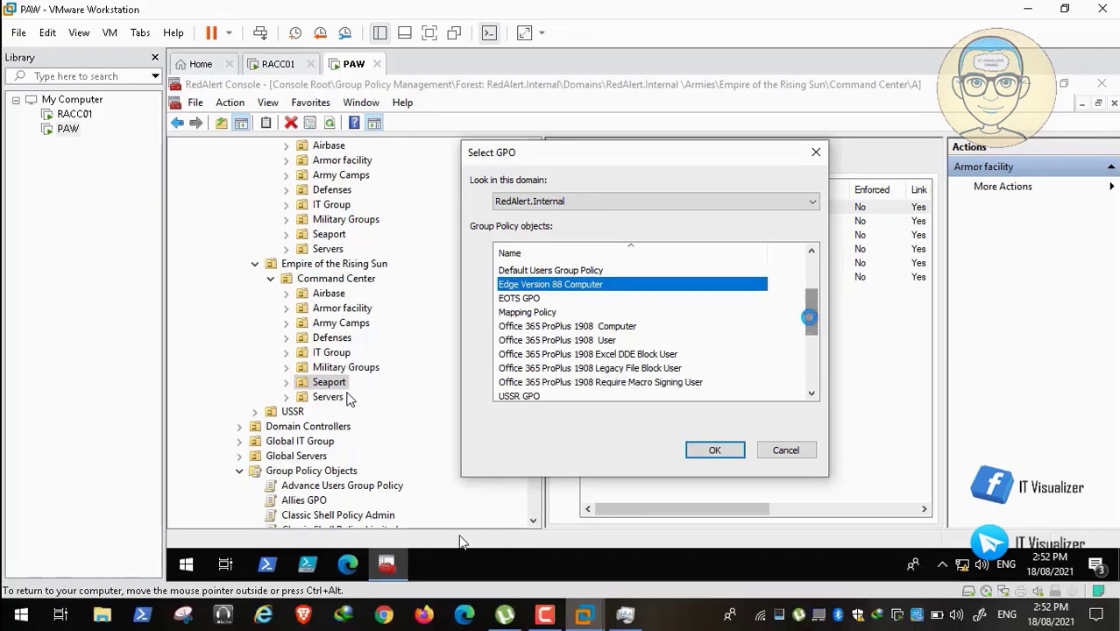
left_click(504, 576)
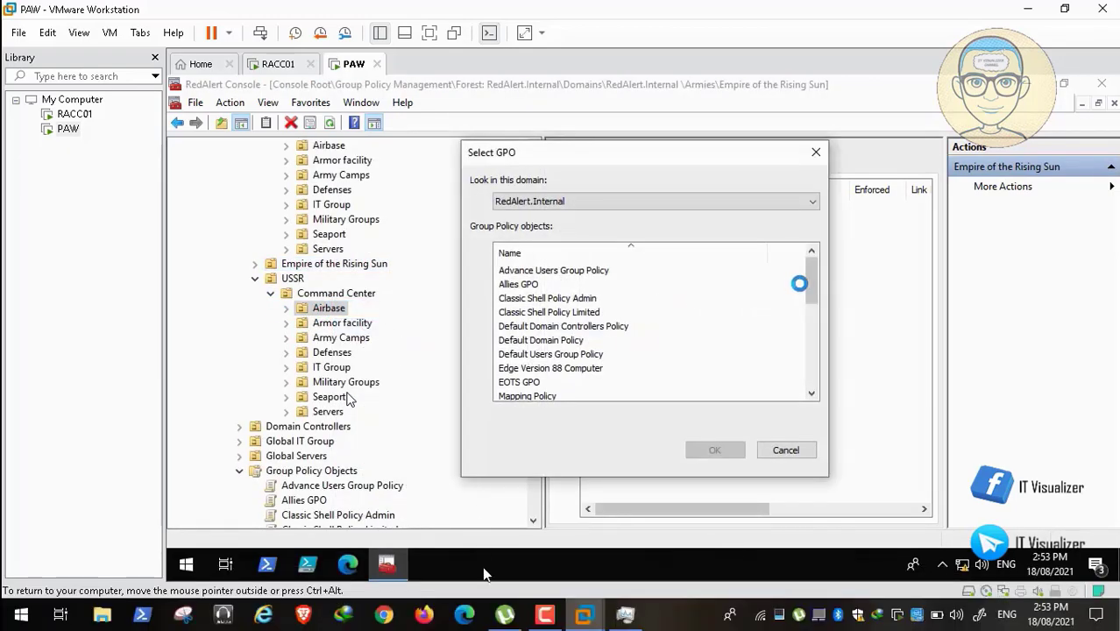
Skip ahead through the playing video to the USSR Command Center linking.
left_click(516, 579)
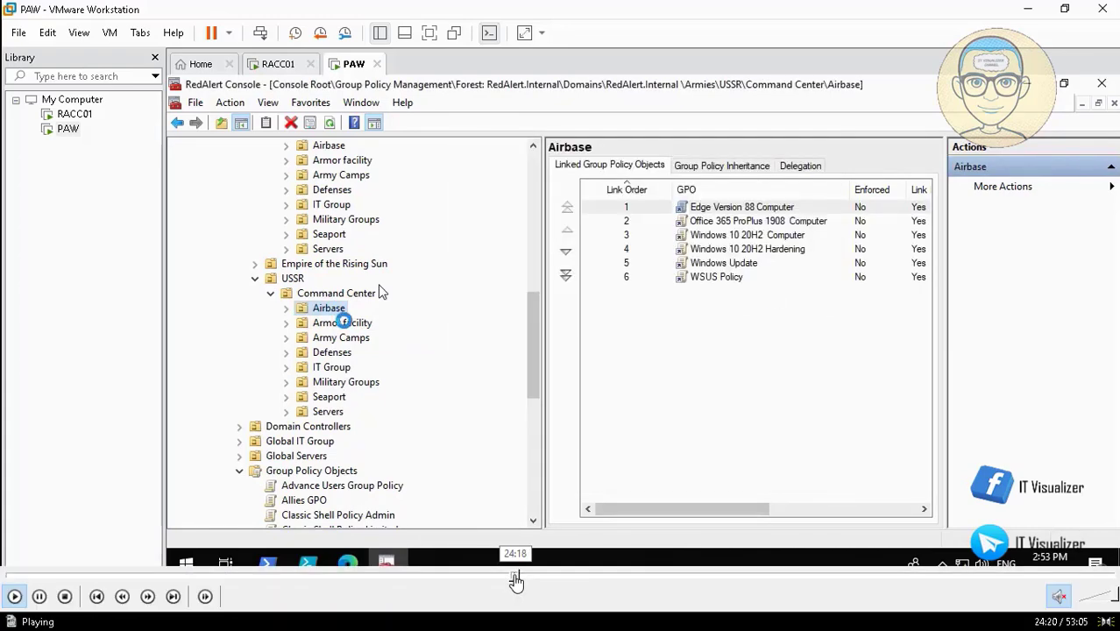
left_click(525, 580)
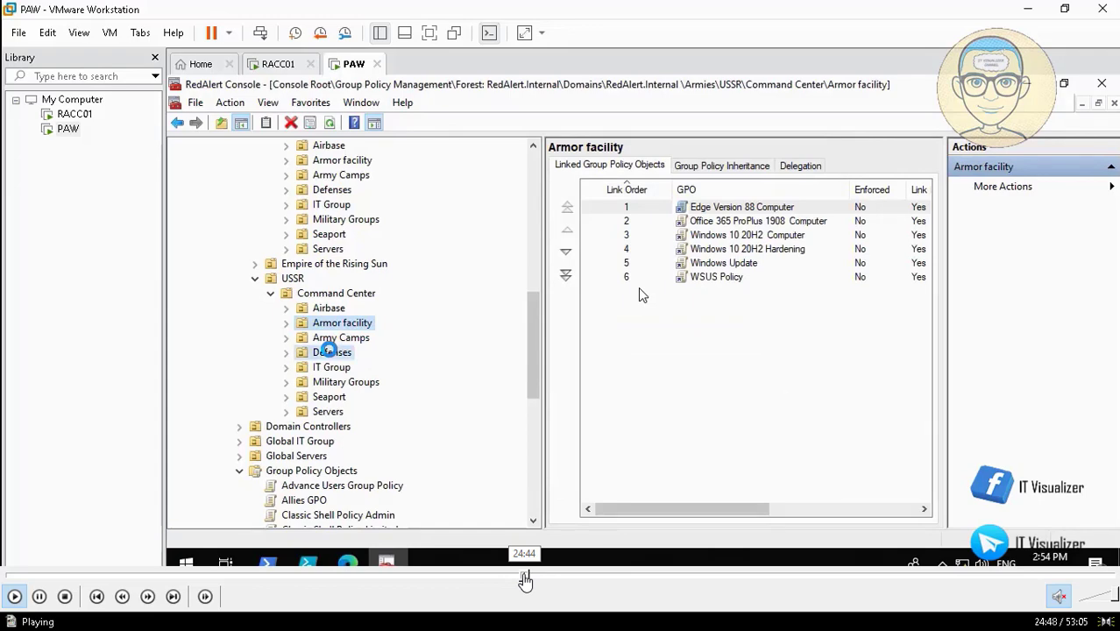
left_click(532, 579)
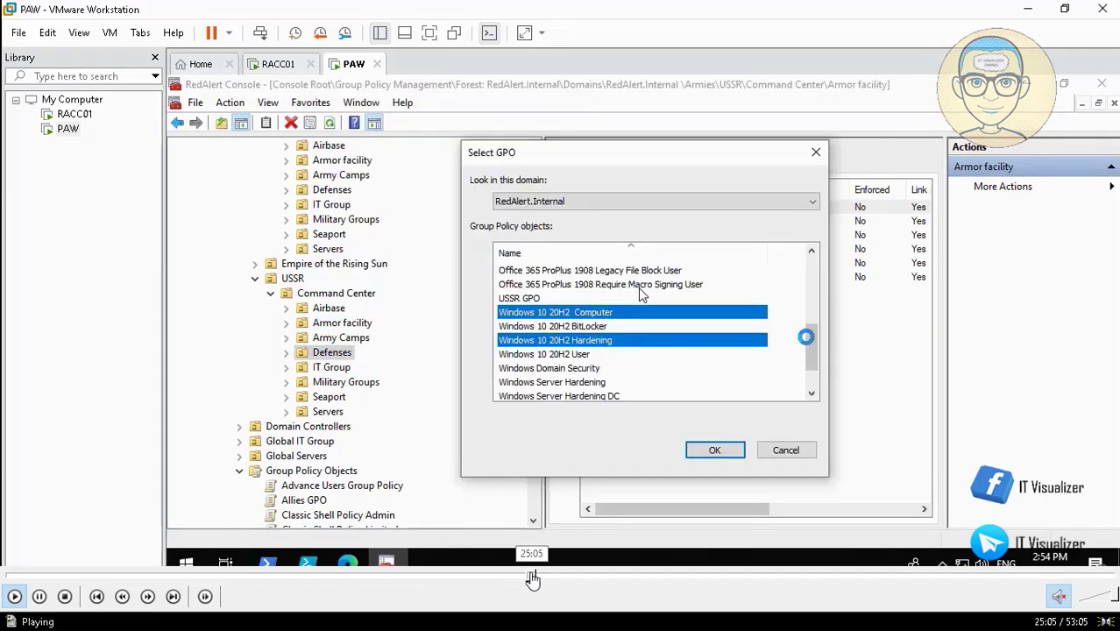
left_click(536, 578)
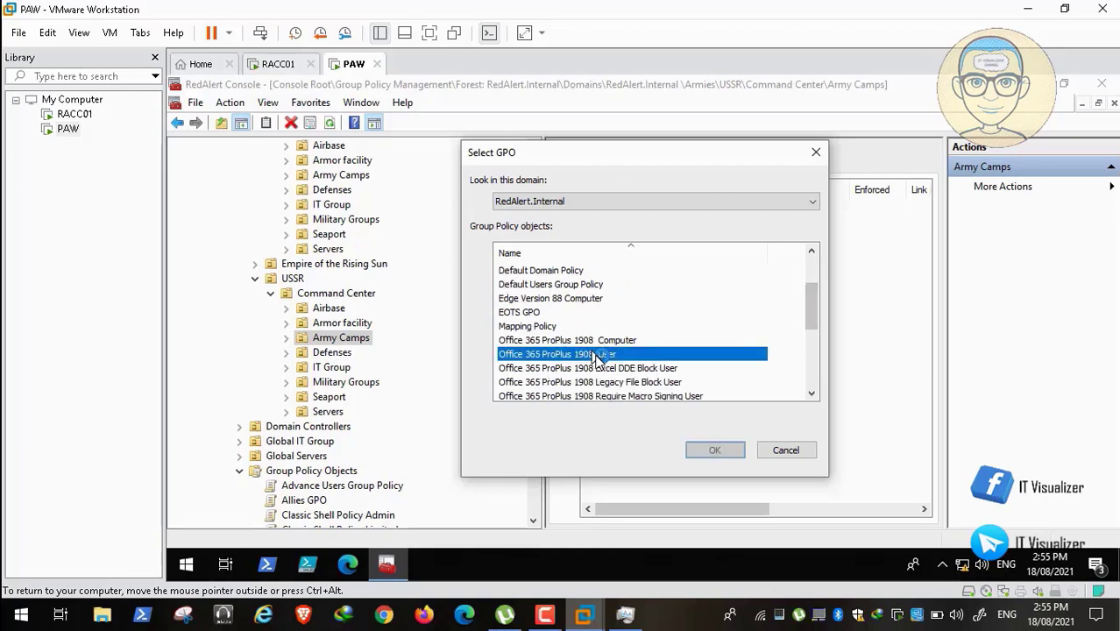
Link the Excel DDE, Legacy File Block, Require Macro Signing and Windows 10 20H2 User GPOs to USSR's Army Camps.
left_click(609, 368, "ctrl")
left_click(618, 382, "ctrl")
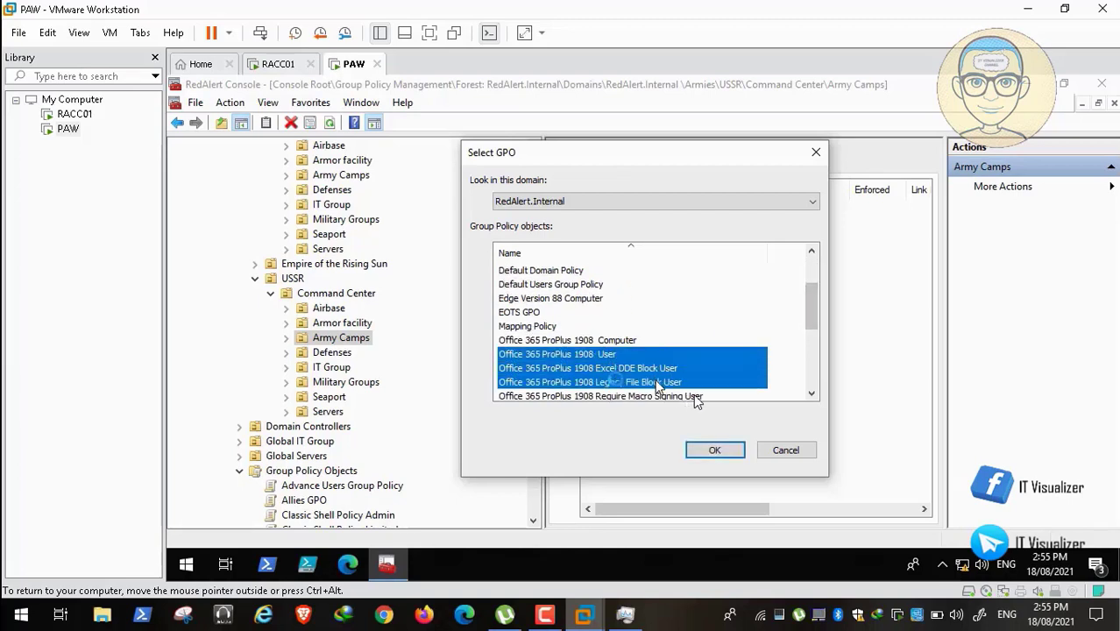
scroll(780, 380, "down", 2)
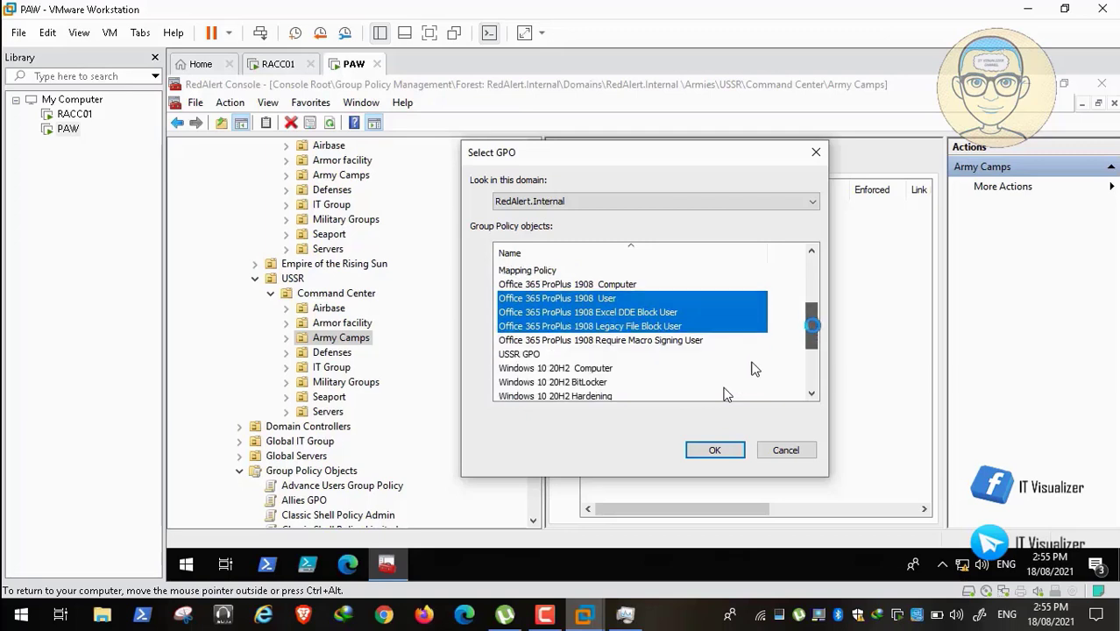
left_click(646, 340, "ctrl")
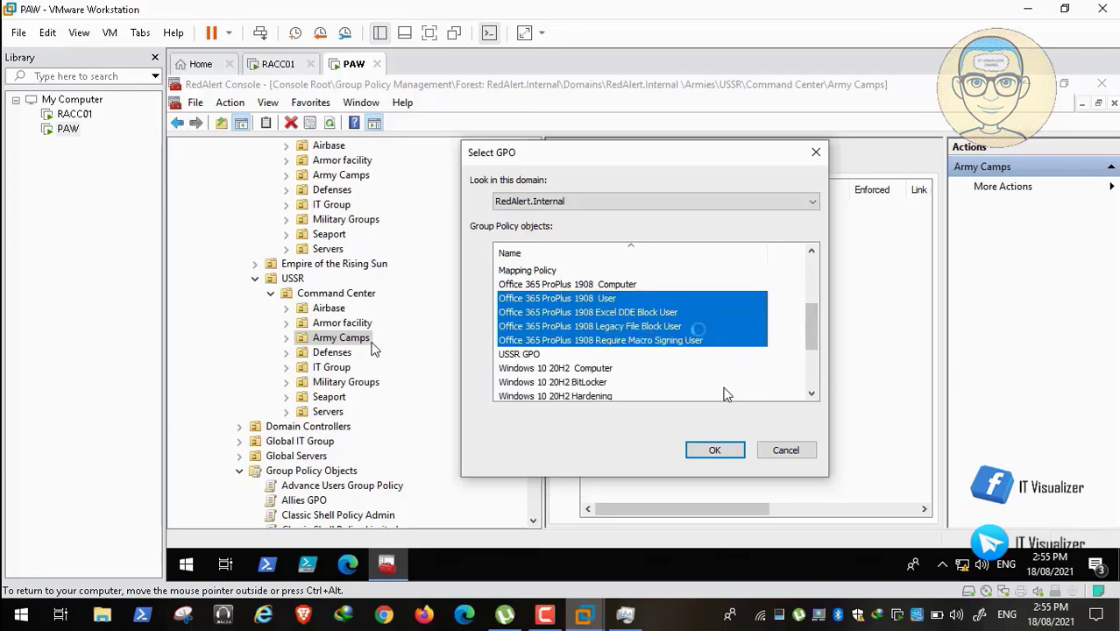
left_click(808, 325)
left_click_drag(817, 321, 813, 340)
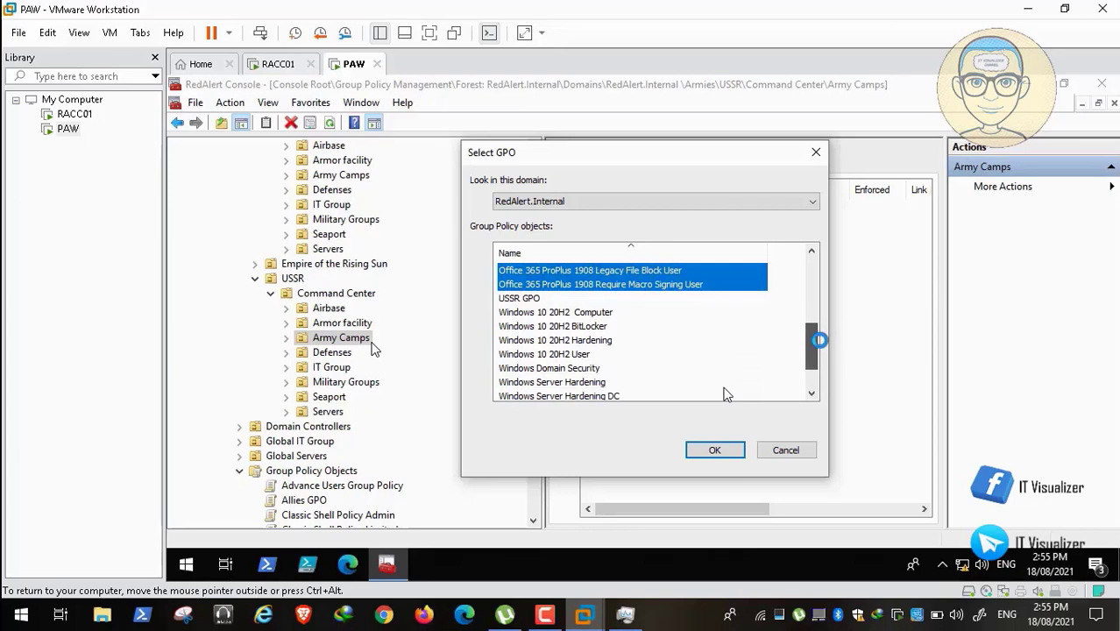
left_click(561, 354, "ctrl")
left_click(807, 355)
mouse_move(807, 355)
left_mouse_down()
mouse_move(811, 376)
mouse_move(828, 278)
mouse_move(815, 386)
mouse_move(832, 392)
mouse_move(814, 379)
mouse_move(814, 355)
left_mouse_up()
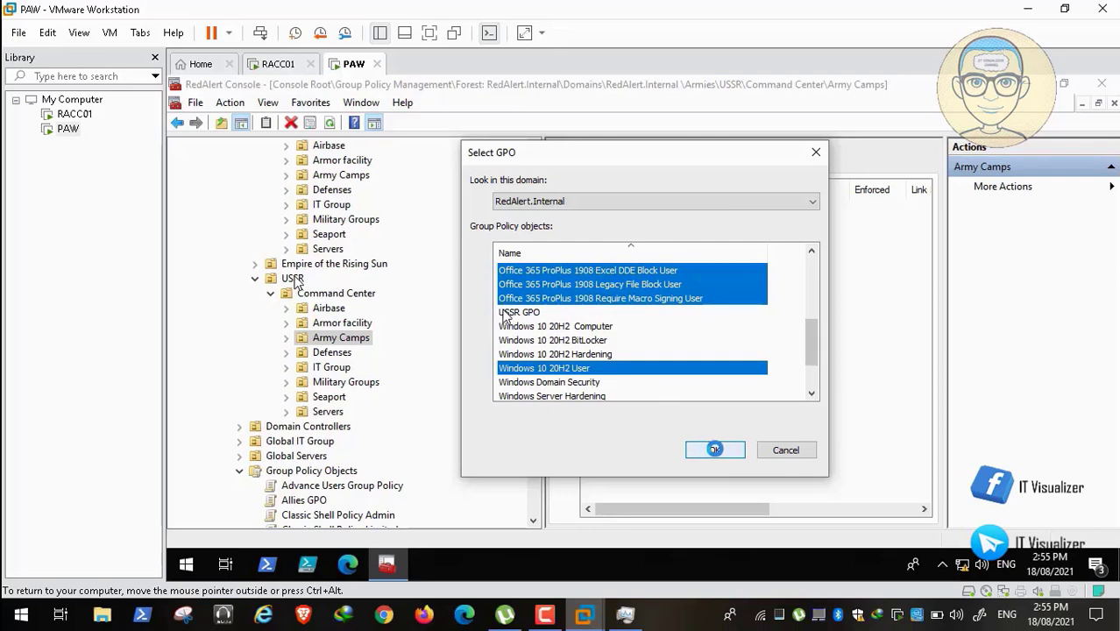
left_click_drag(810, 346, 812, 373)
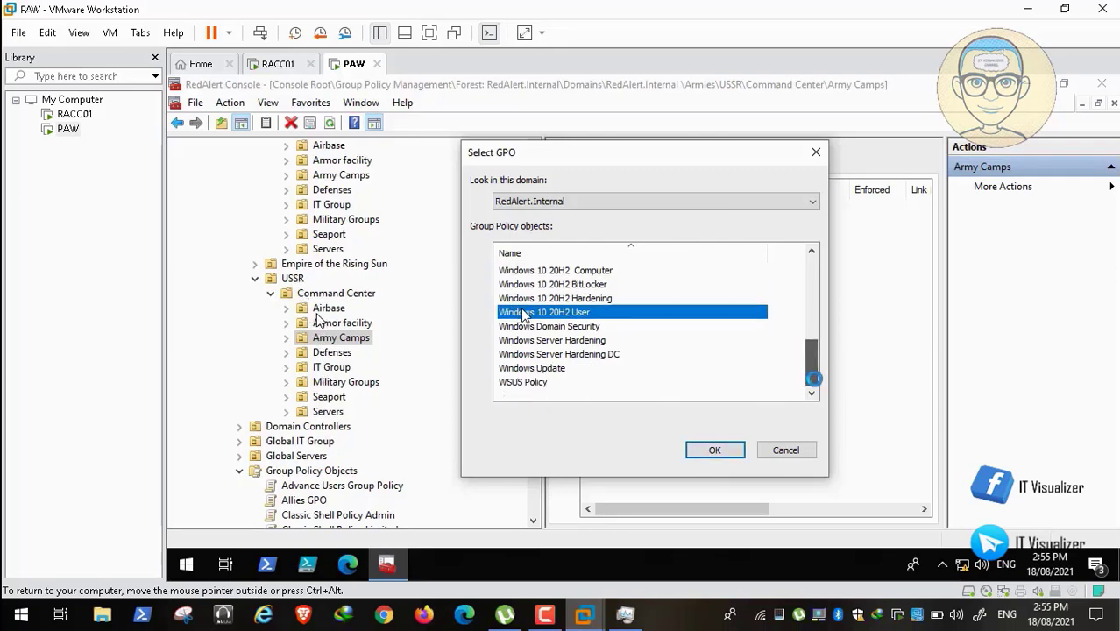
left_click(716, 450)
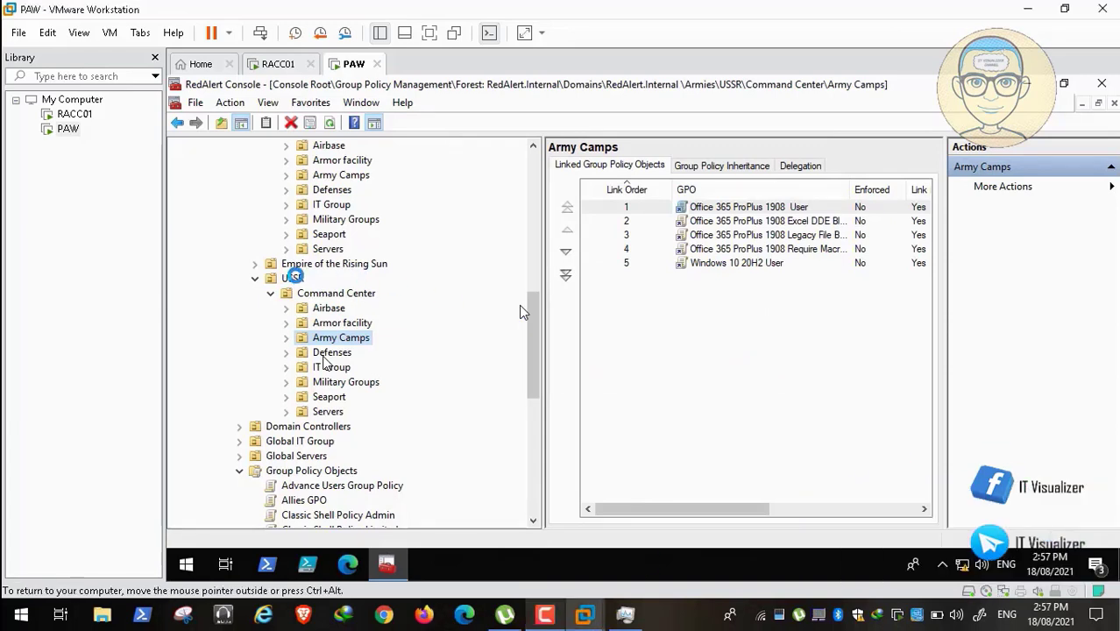
Link the existing USSR GPO directly to the USSR organizational unit.
right_click(294, 277)
left_click(346, 305)
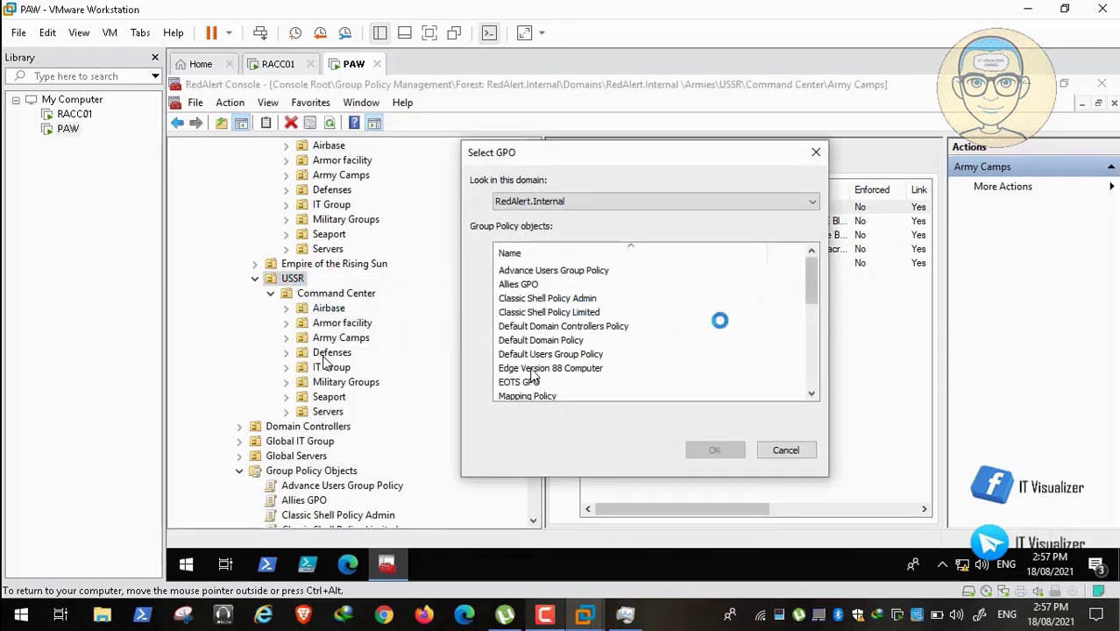
left_click_drag(807, 290, 814, 333)
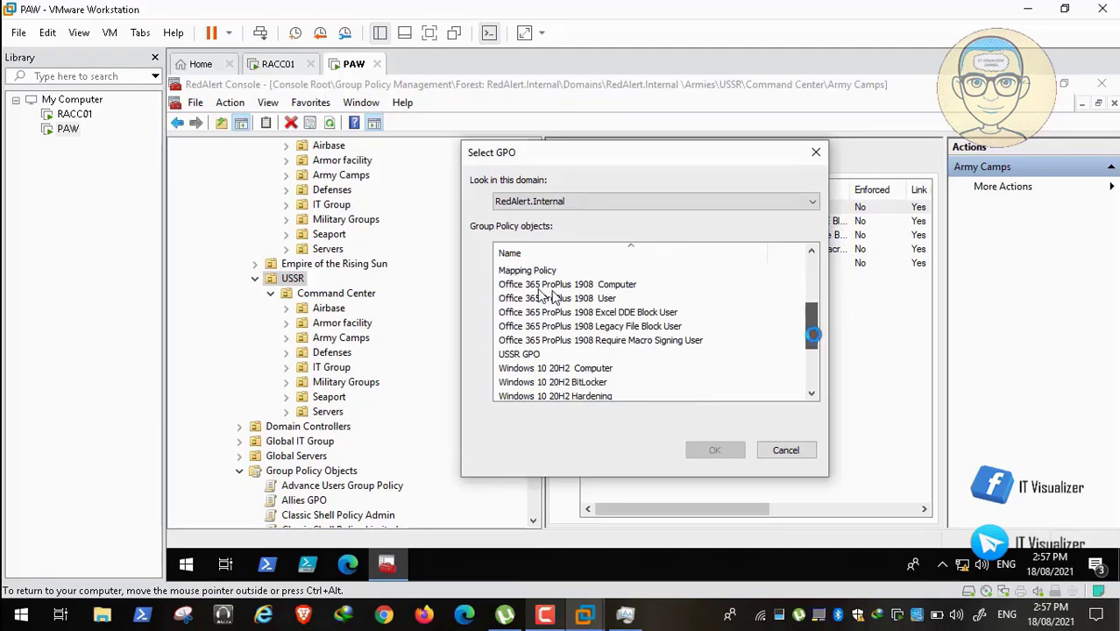
left_click(526, 354)
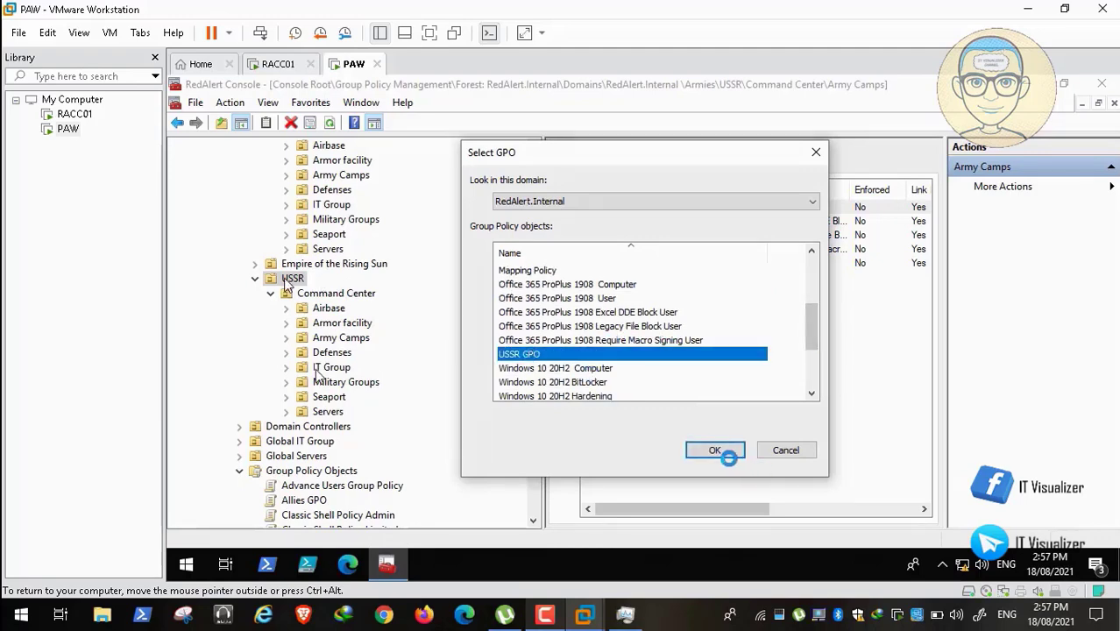
left_click(716, 450)
mouse_move(41, 597)
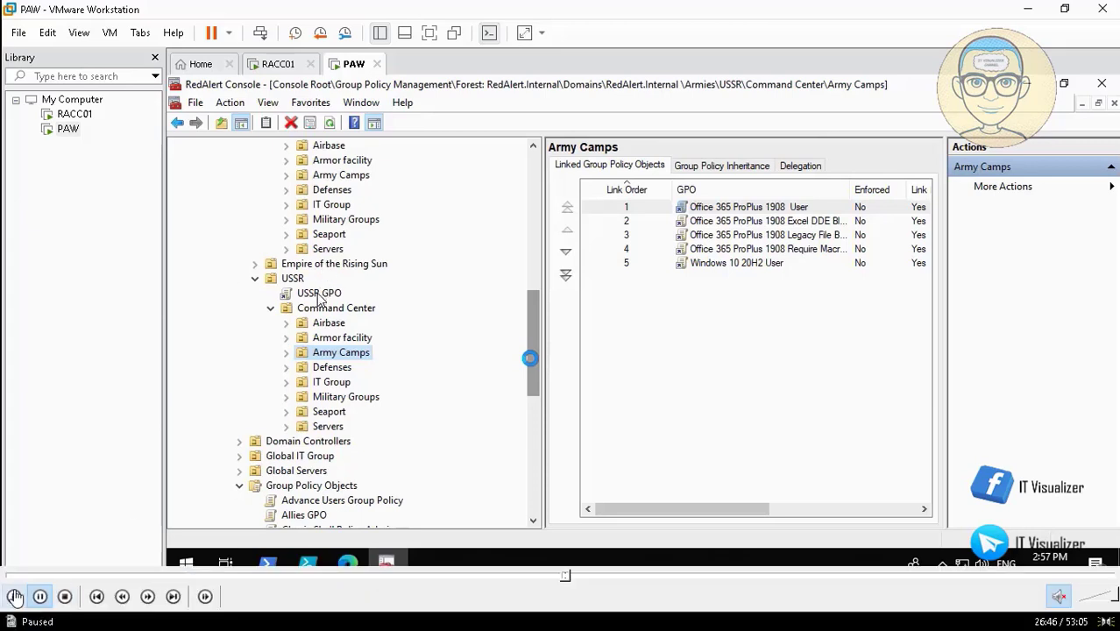
left_click_drag(529, 358, 530, 312)
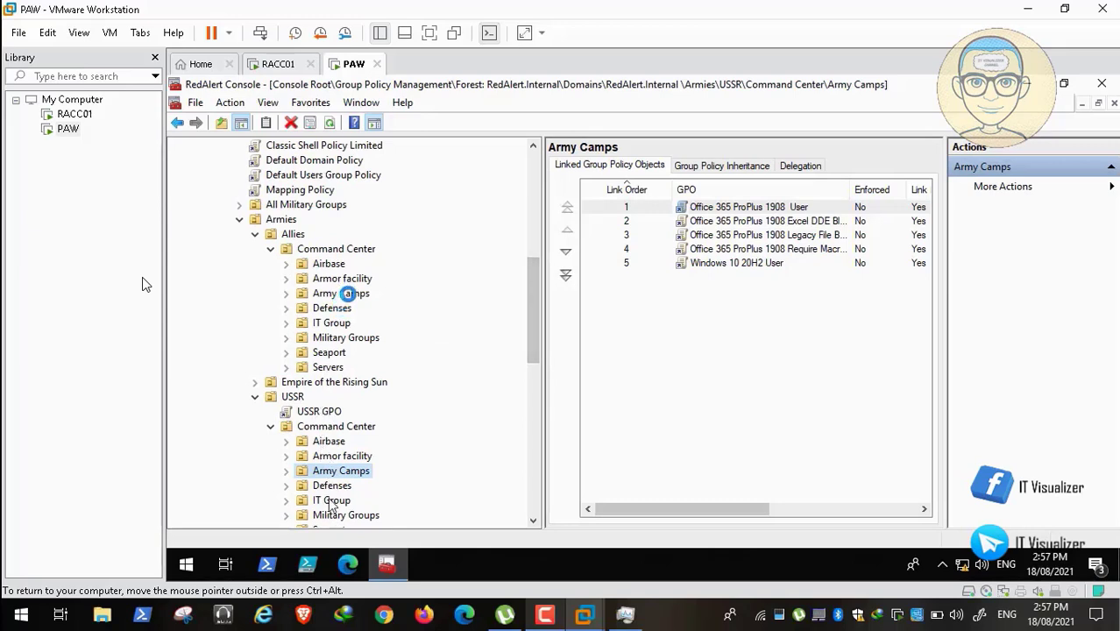
Collapse USSR and expand Empire of the Rising Sun down to its Command Center.
left_click(255, 396)
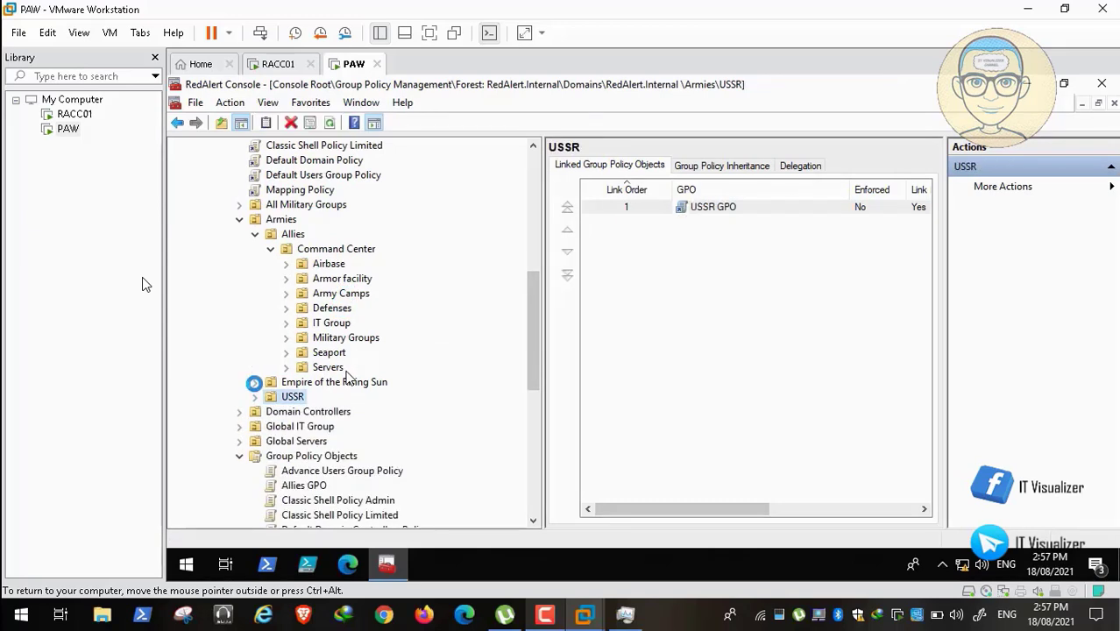
left_click(253, 382)
left_click(271, 396)
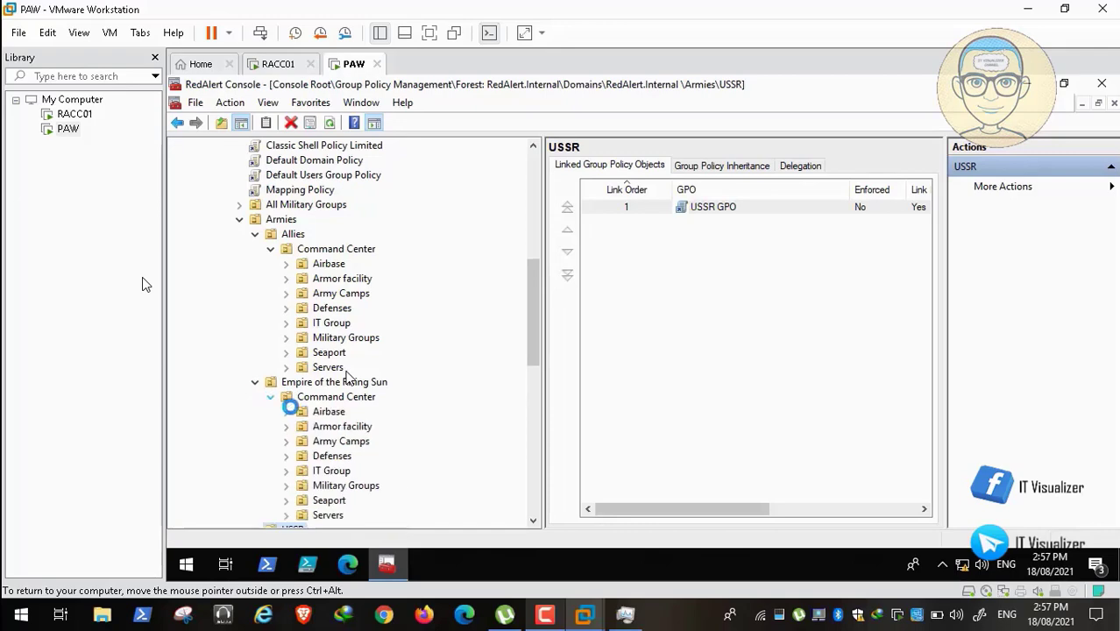
Link Office 365 ProPlus 1908 User, Excel DDE, Legacy File Block and Windows 10 20H2 User GPOs to Empire's Army Camps.
right_click(350, 440)
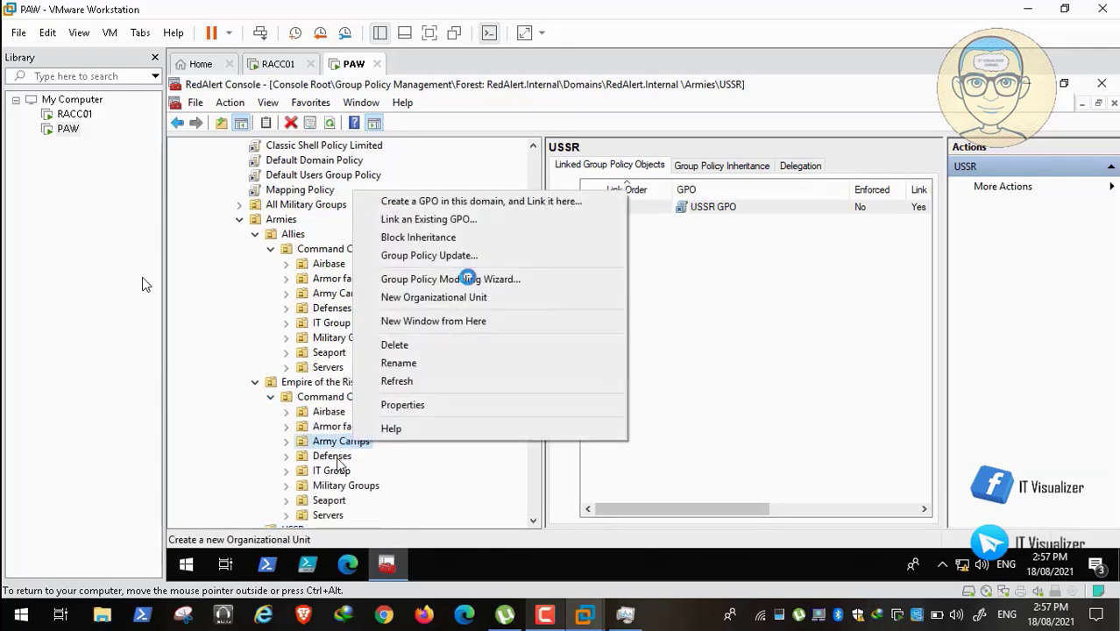
left_click(492, 220)
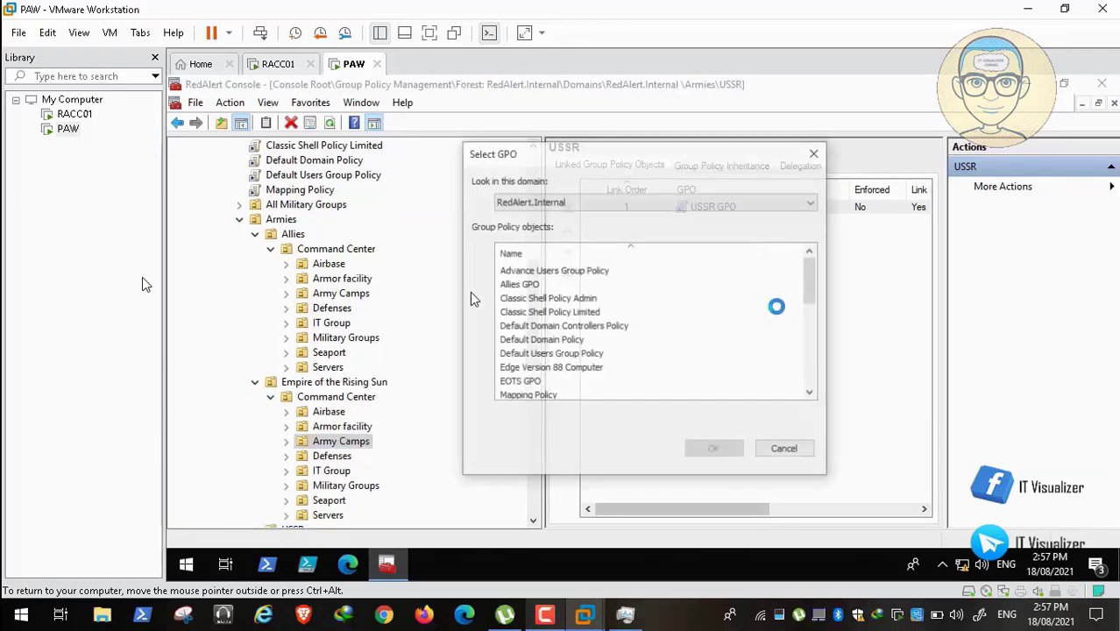
left_click_drag(807, 274, 810, 317)
left_click(611, 313)
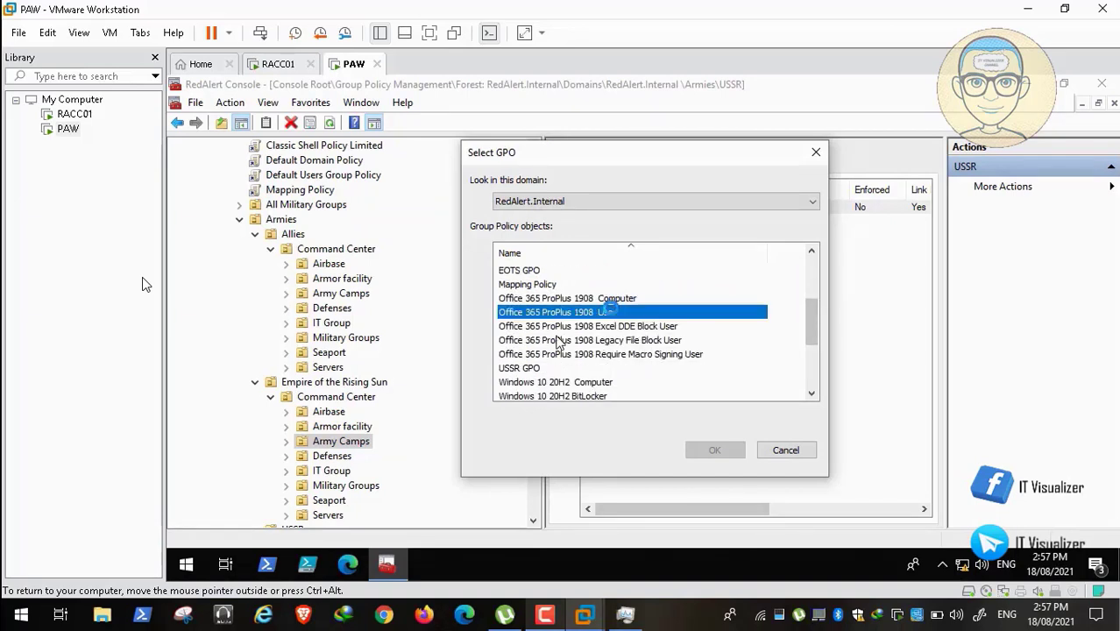
left_click_drag(619, 322, 631, 355)
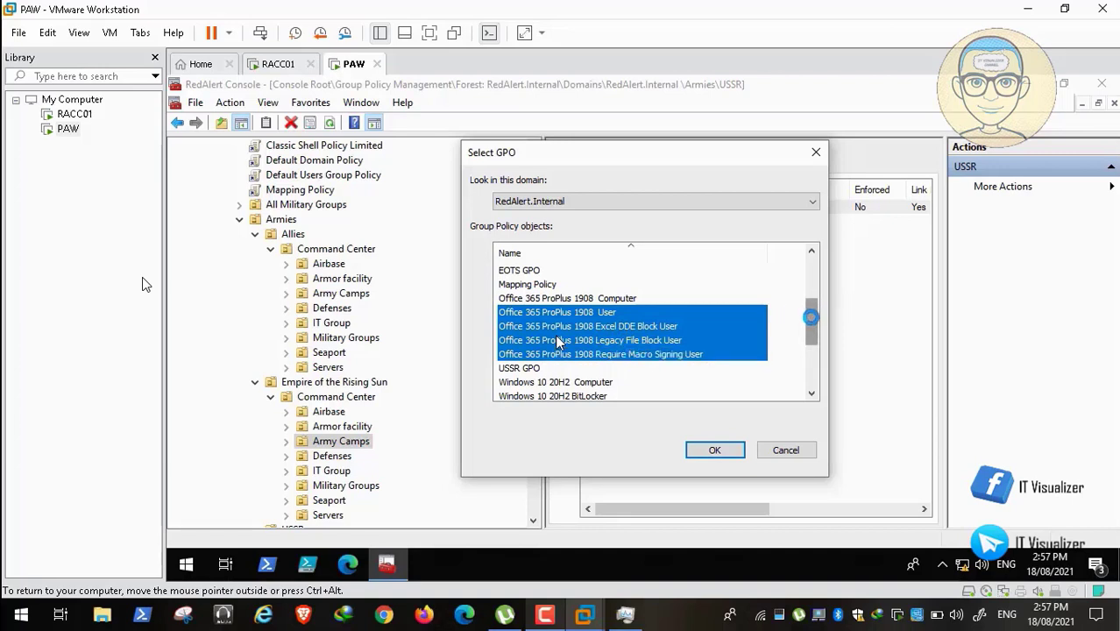
left_click_drag(813, 318, 814, 328)
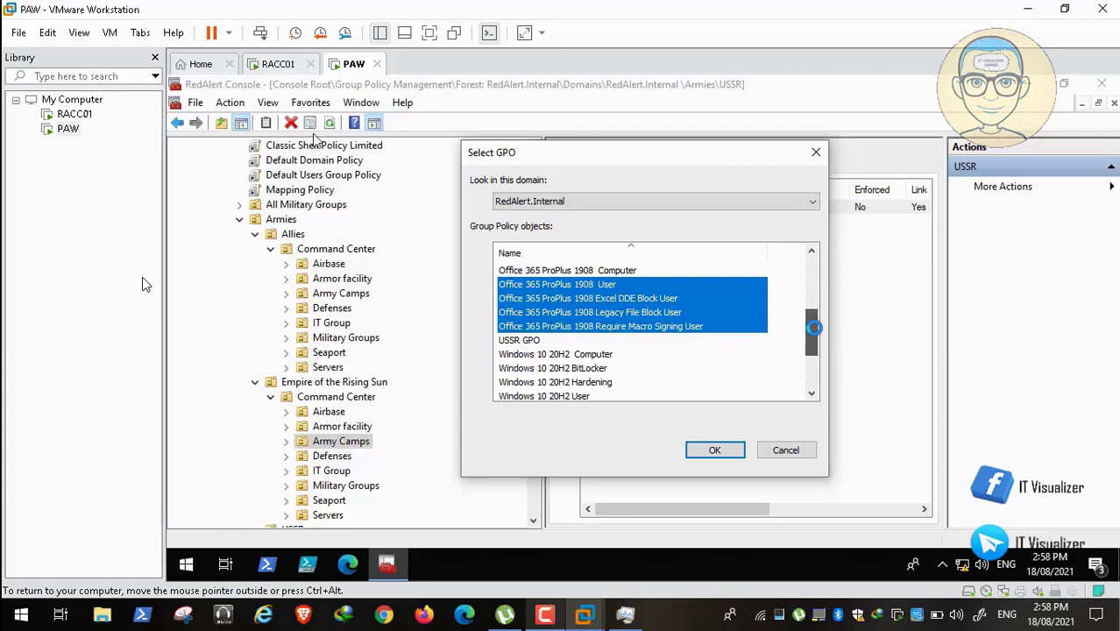
left_click_drag(814, 328, 814, 341)
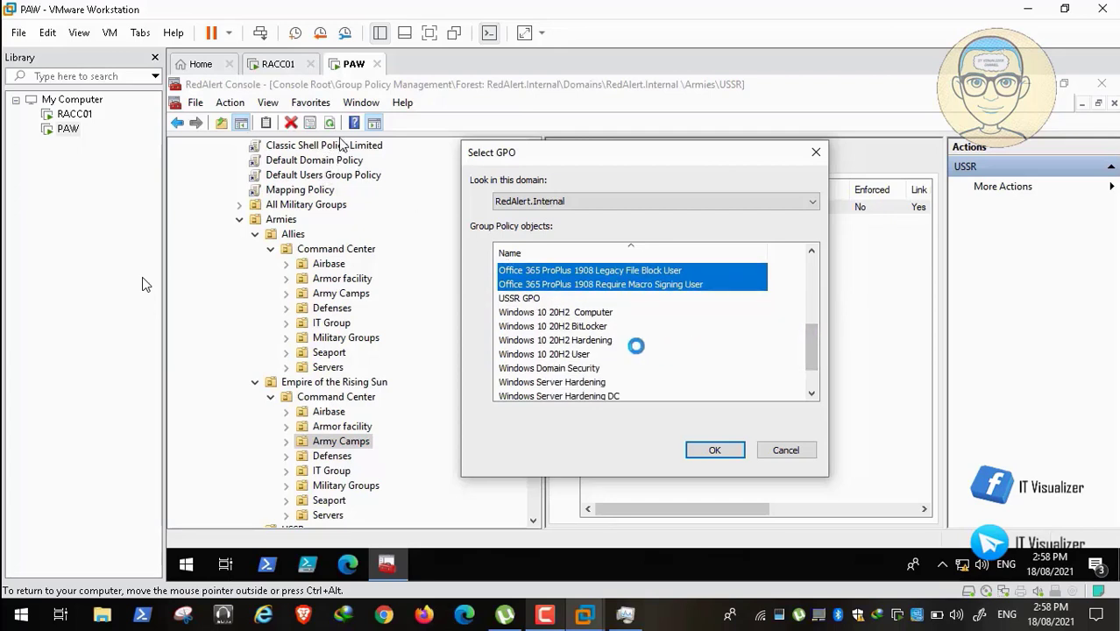
left_click(582, 353, "ctrl")
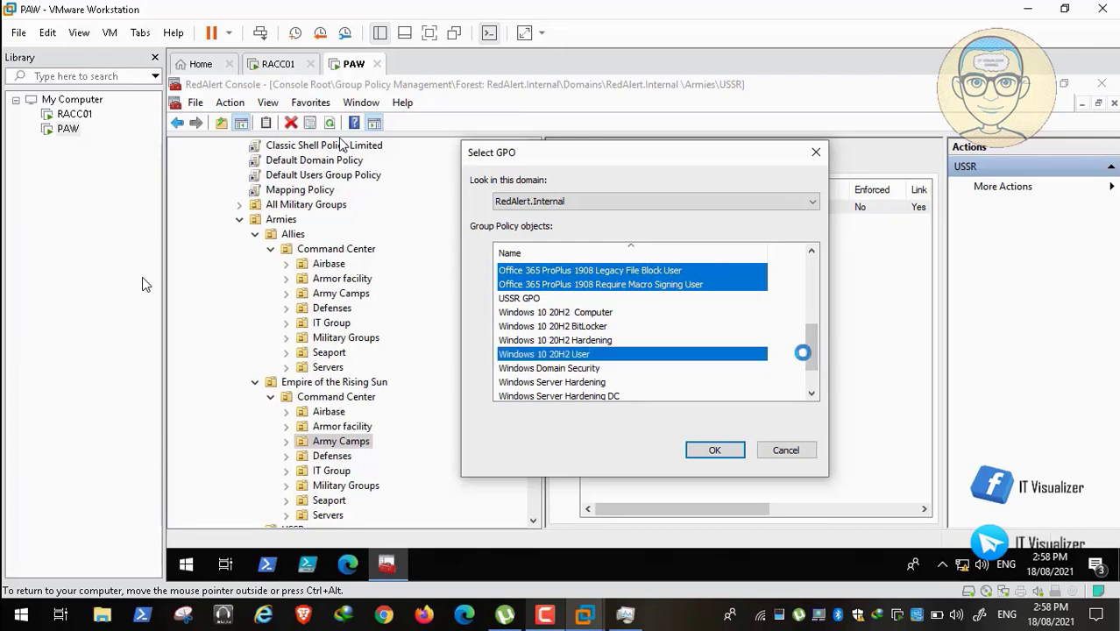
left_click_drag(811, 344, 815, 368)
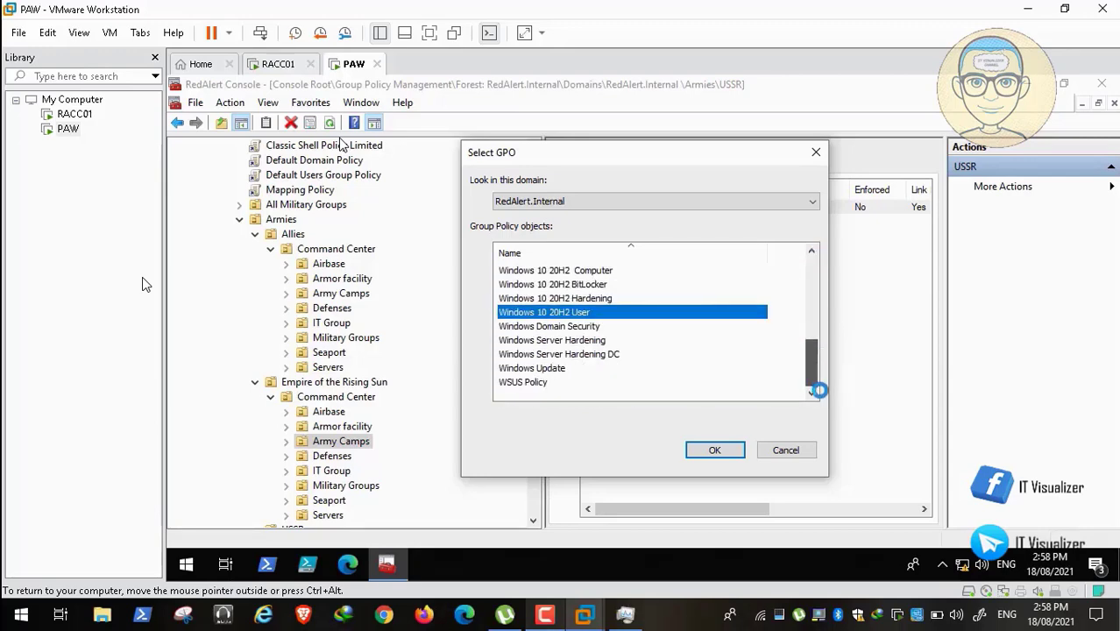
left_click(714, 450)
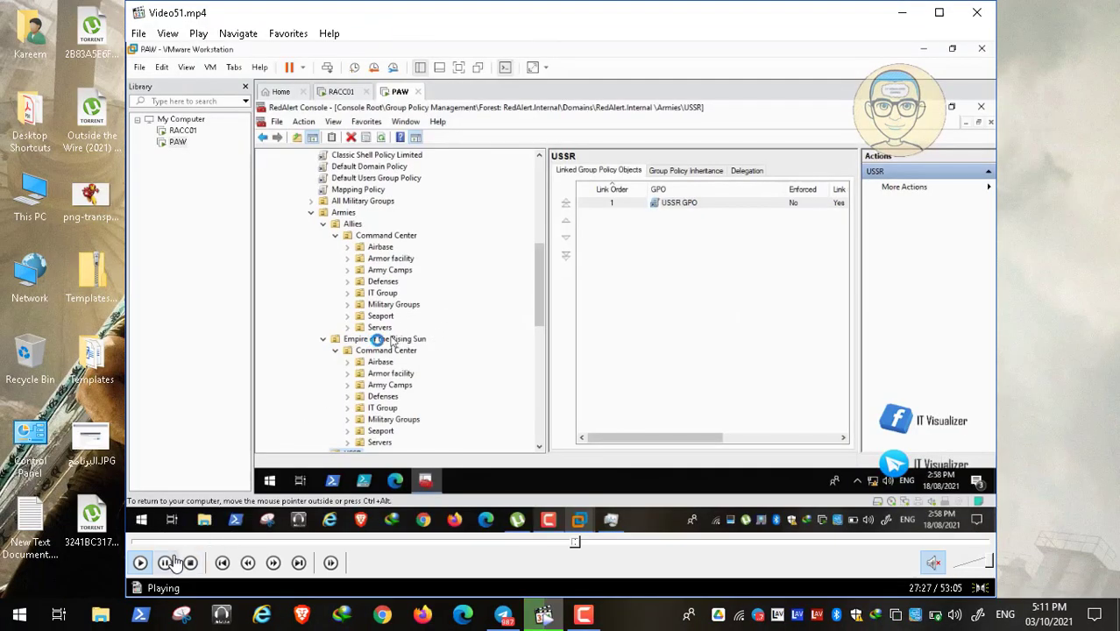
left_click(167, 562)
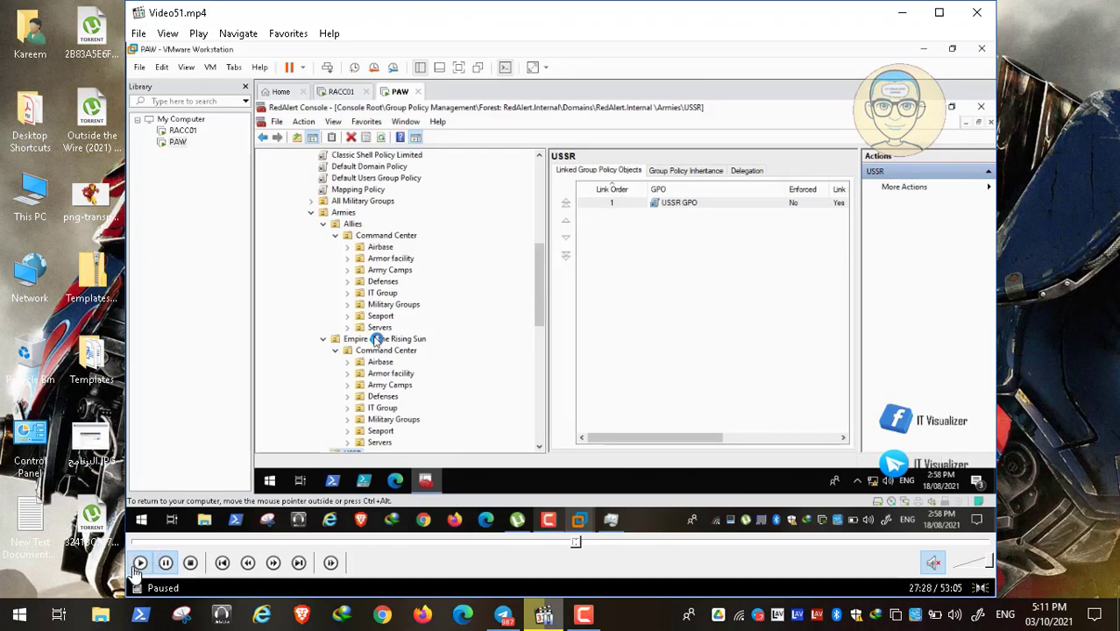
left_click(140, 563)
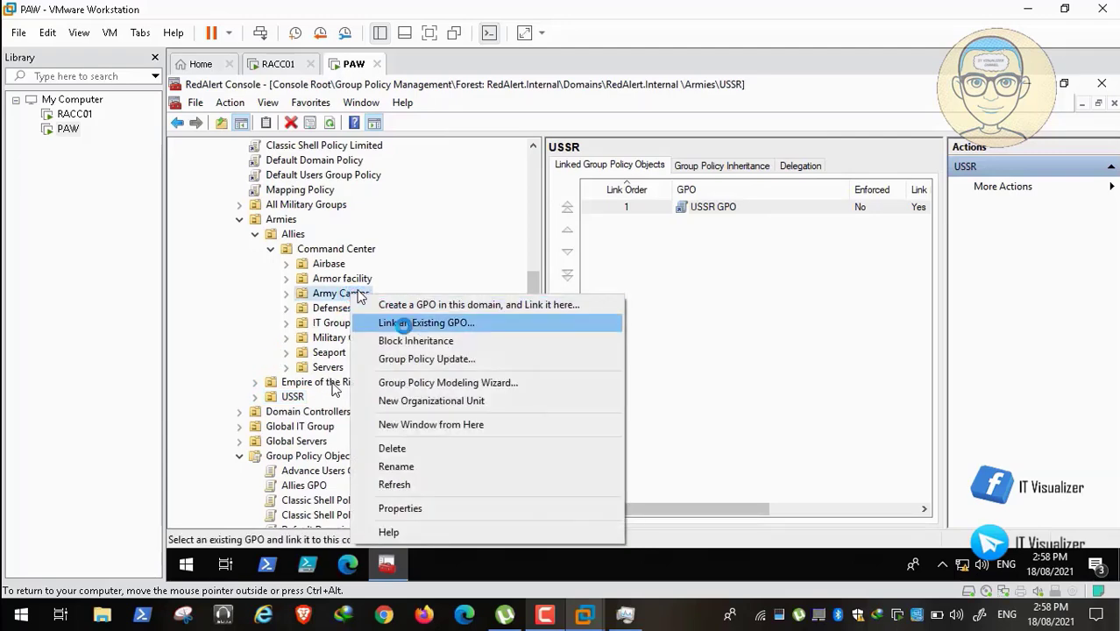
Select Office 365 ProPlus 1908 User through the other Office 365 user GPOs, plus Windows 10 20H2 User, and link them to Allies' Army Camps.
left_click(402, 322)
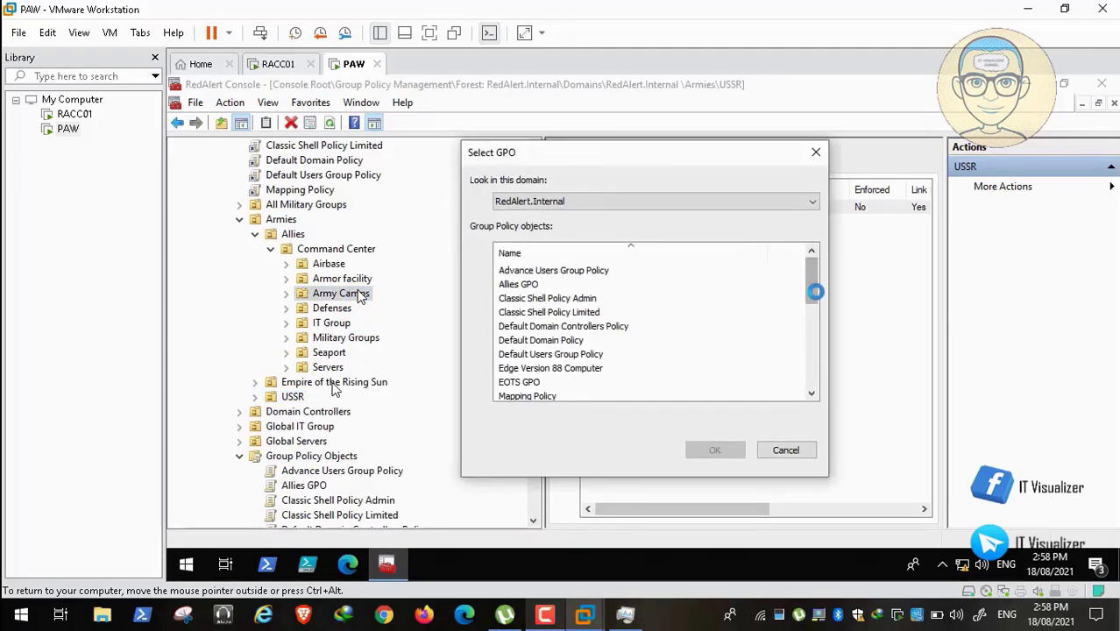
left_click_drag(812, 284, 813, 319)
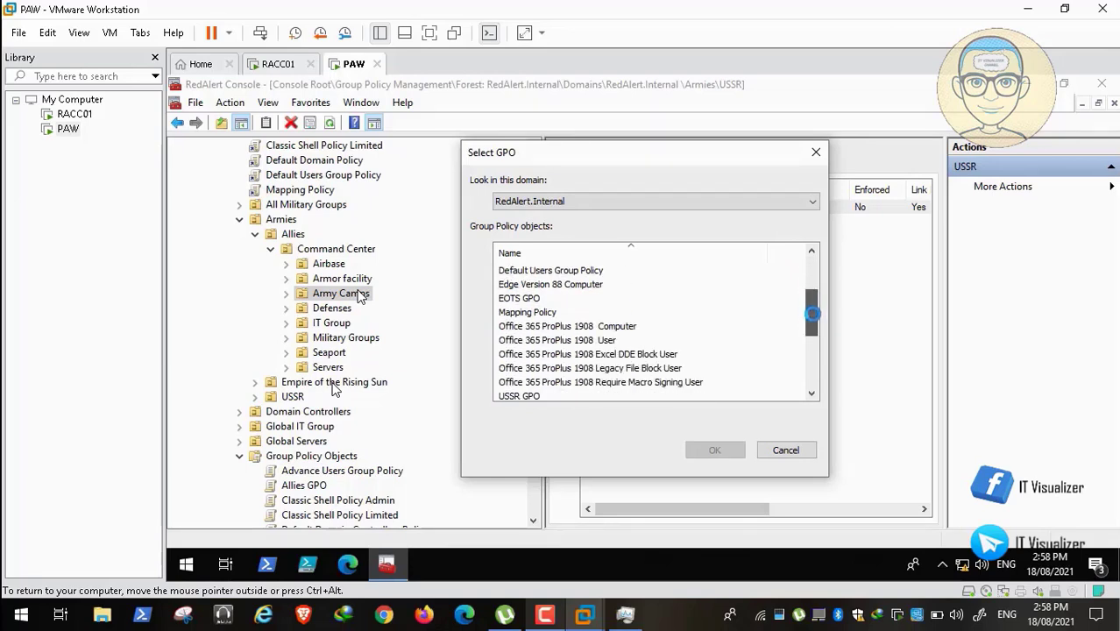
left_click(601, 341)
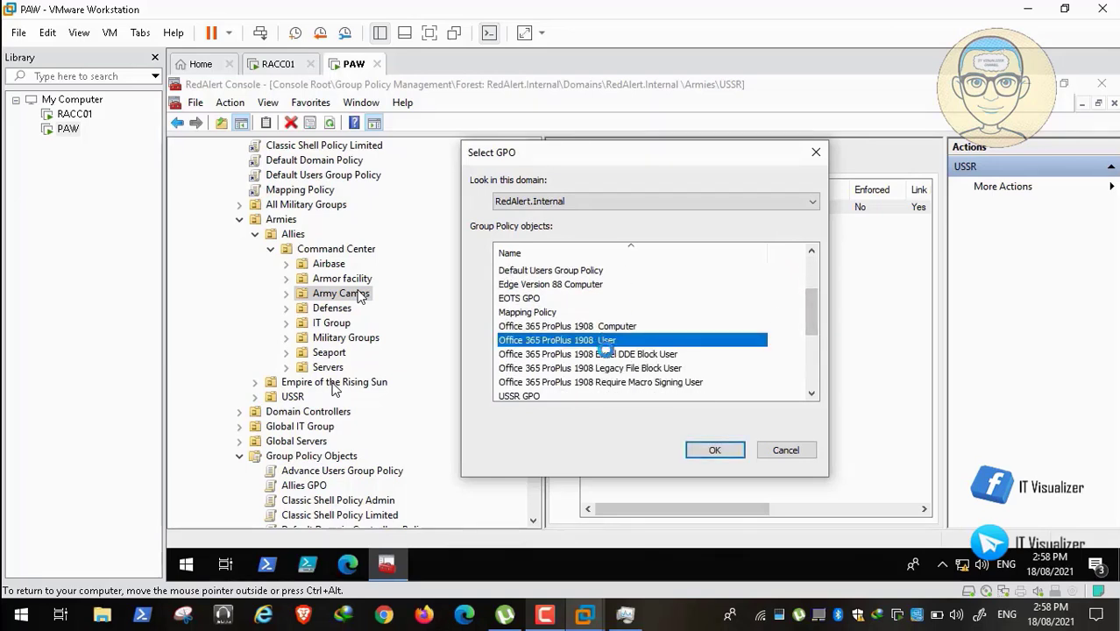
left_click_drag(605, 350, 619, 382)
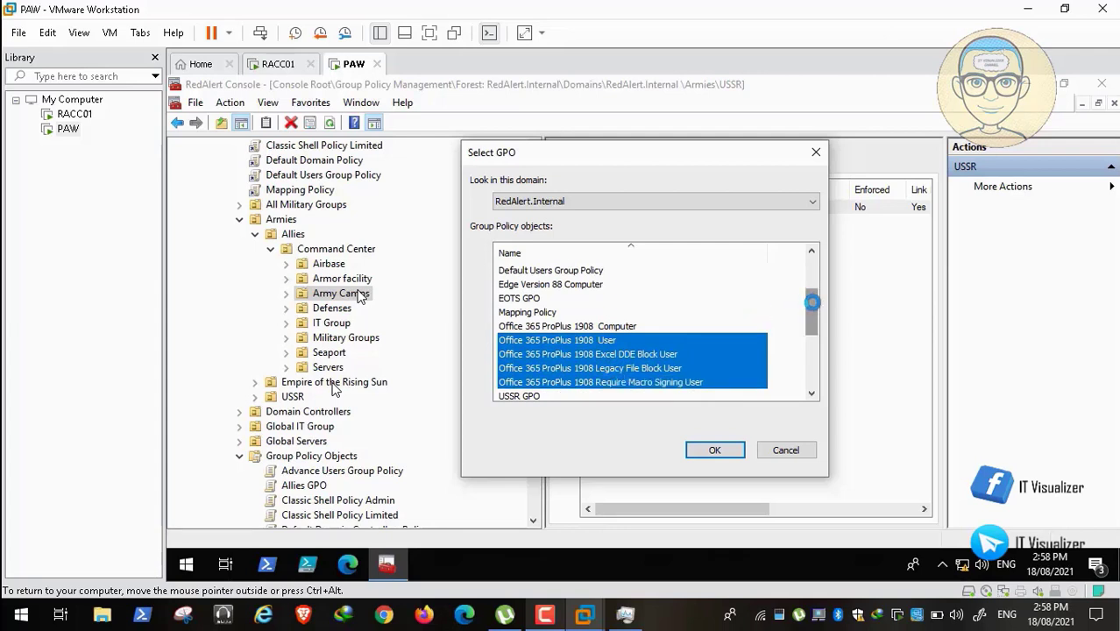
left_click_drag(812, 305, 813, 328)
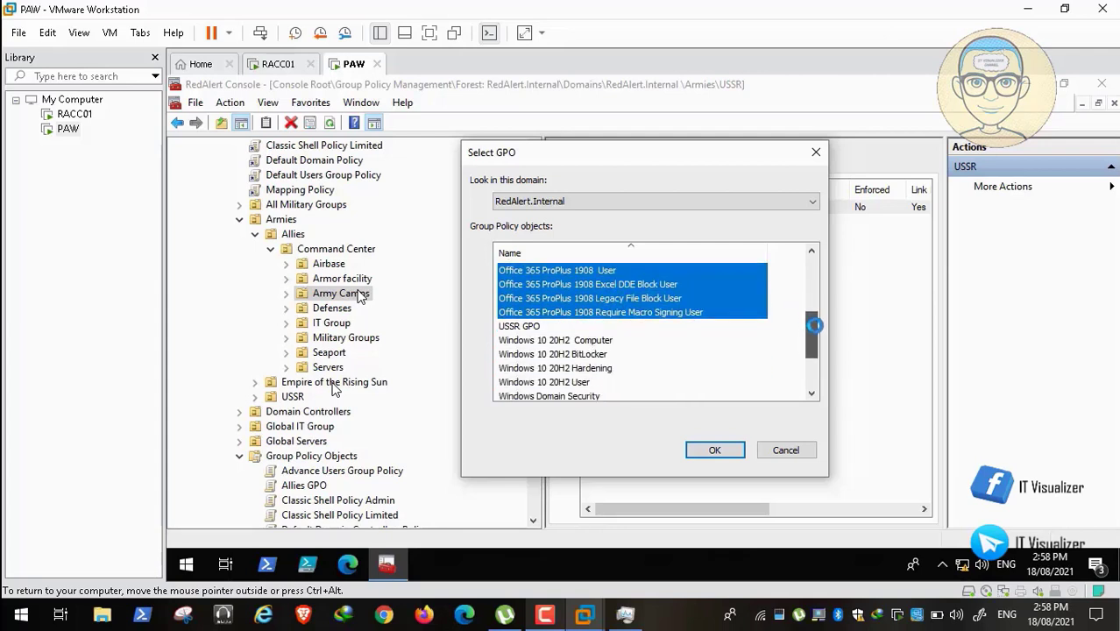
left_click(584, 381, "ctrl")
left_click_drag(811, 336, 813, 263)
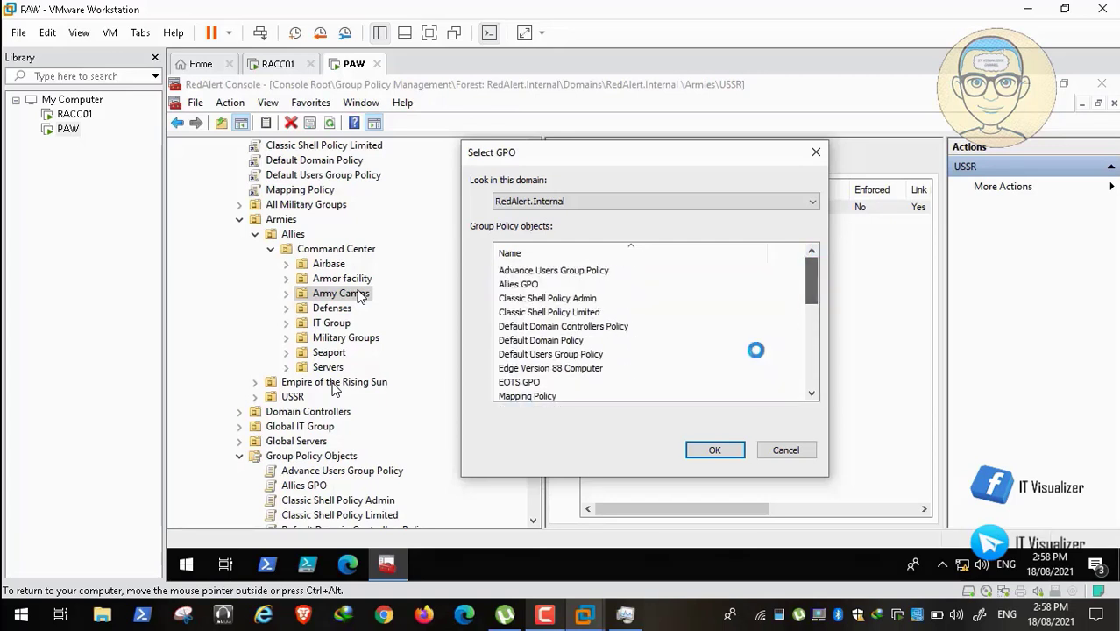
left_click(715, 447)
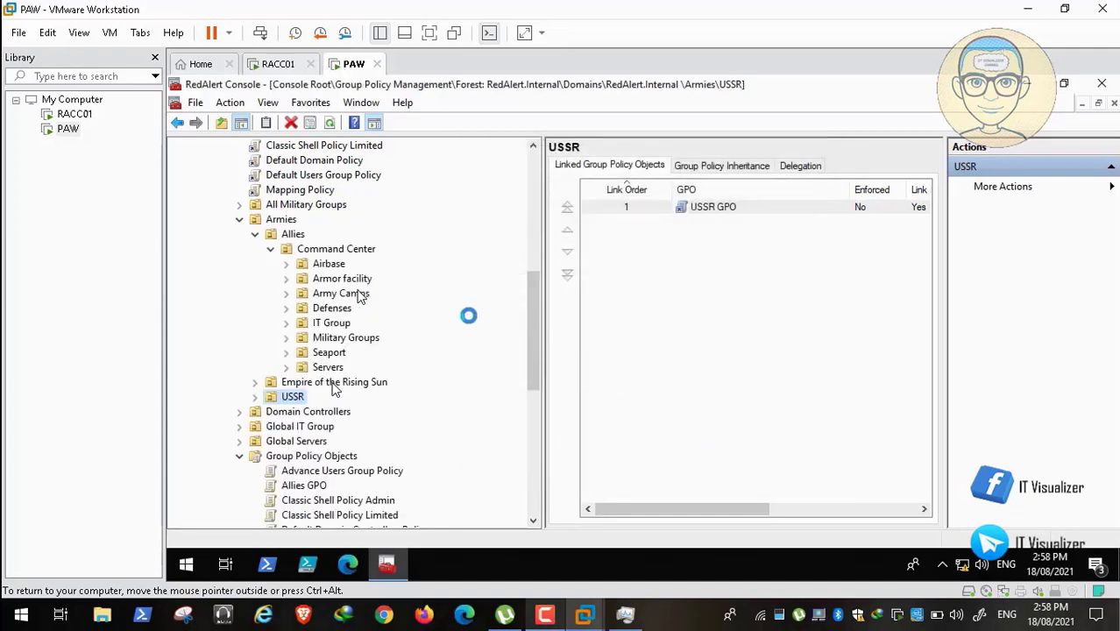
Link the Allies GPO to the Allies organizational unit.
left_click(269, 249)
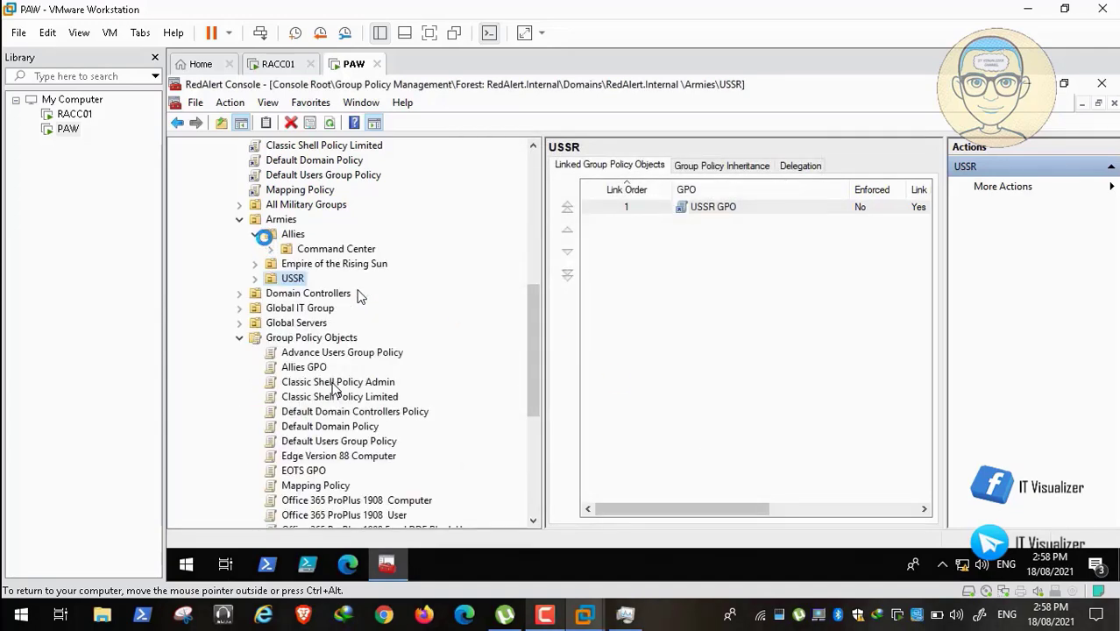
right_click(291, 234)
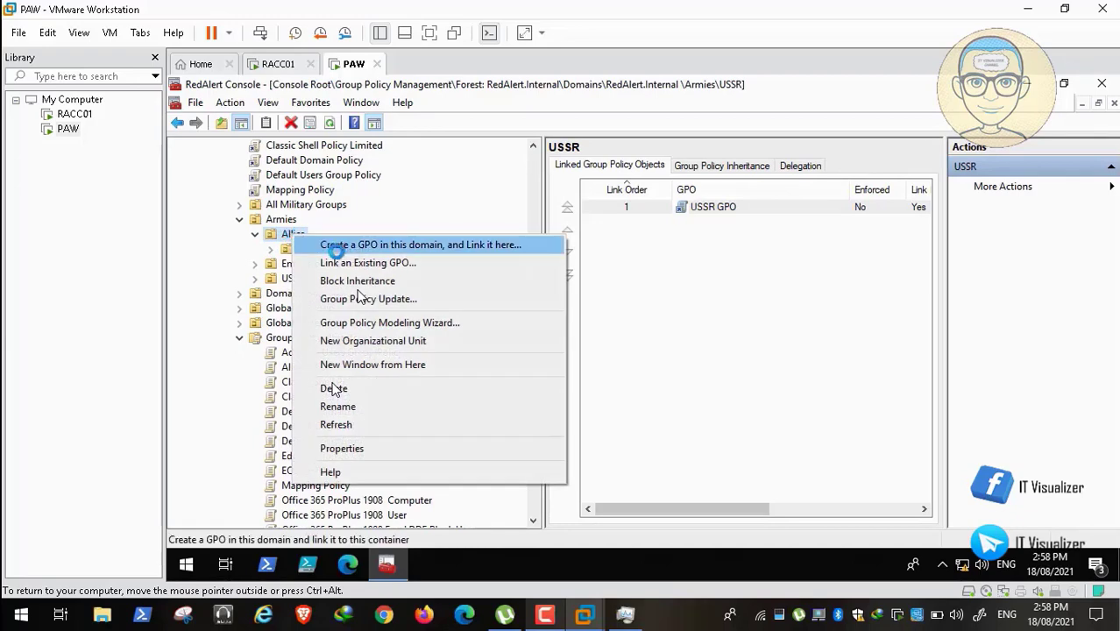
left_click(331, 263)
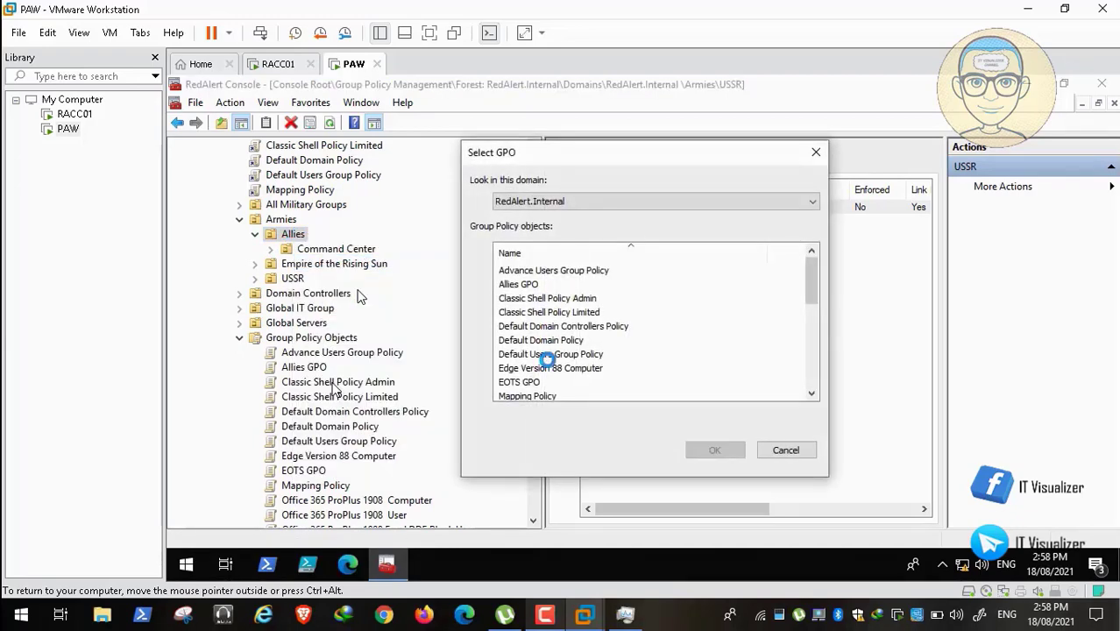
left_click(526, 284)
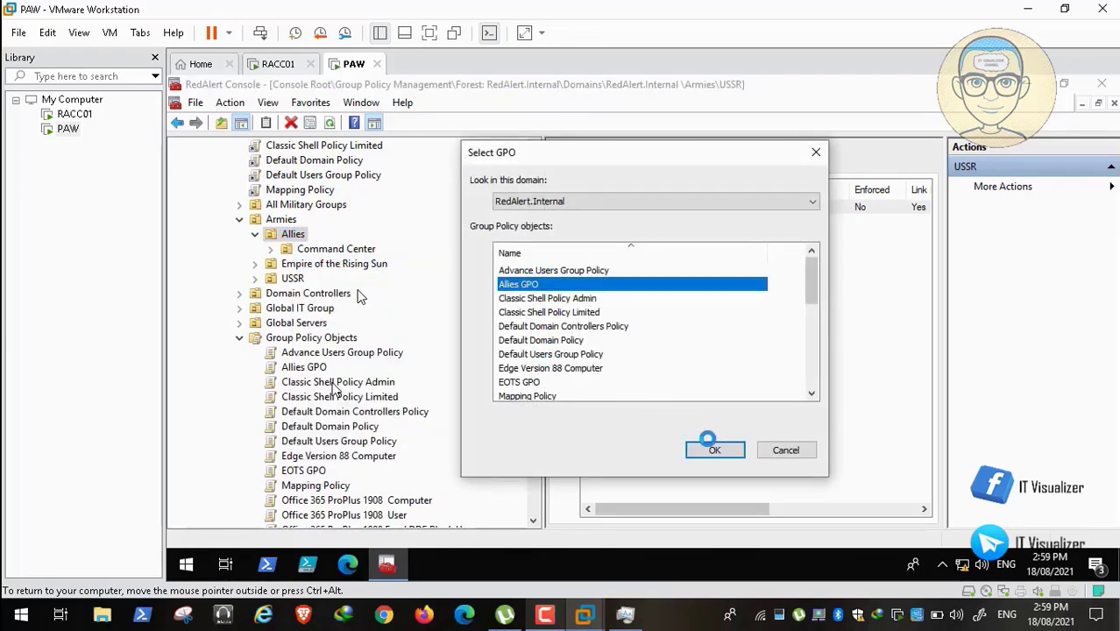
left_click(714, 449)
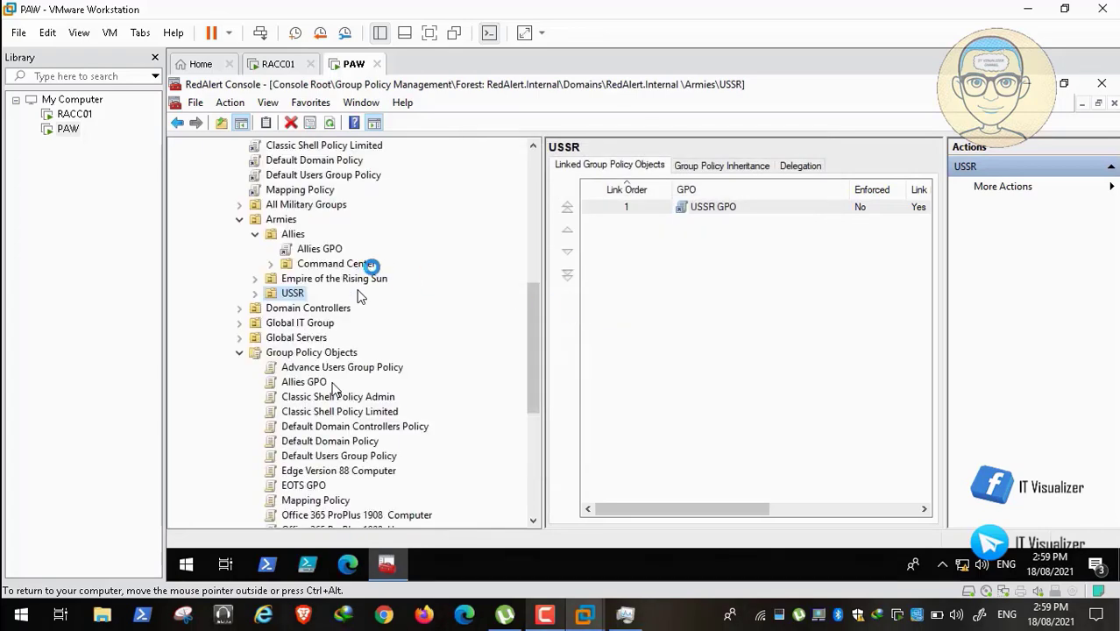
Link Windows Server Hardening to the Servers unit under Allies' Command Center.
left_click(255, 234)
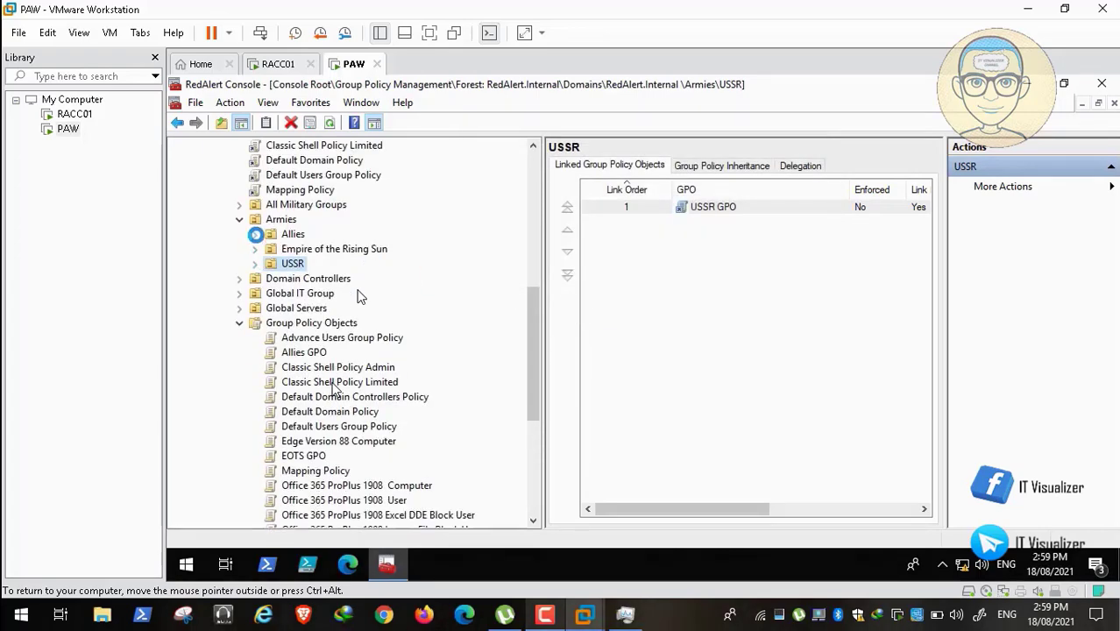
left_click(255, 235)
left_click(270, 263)
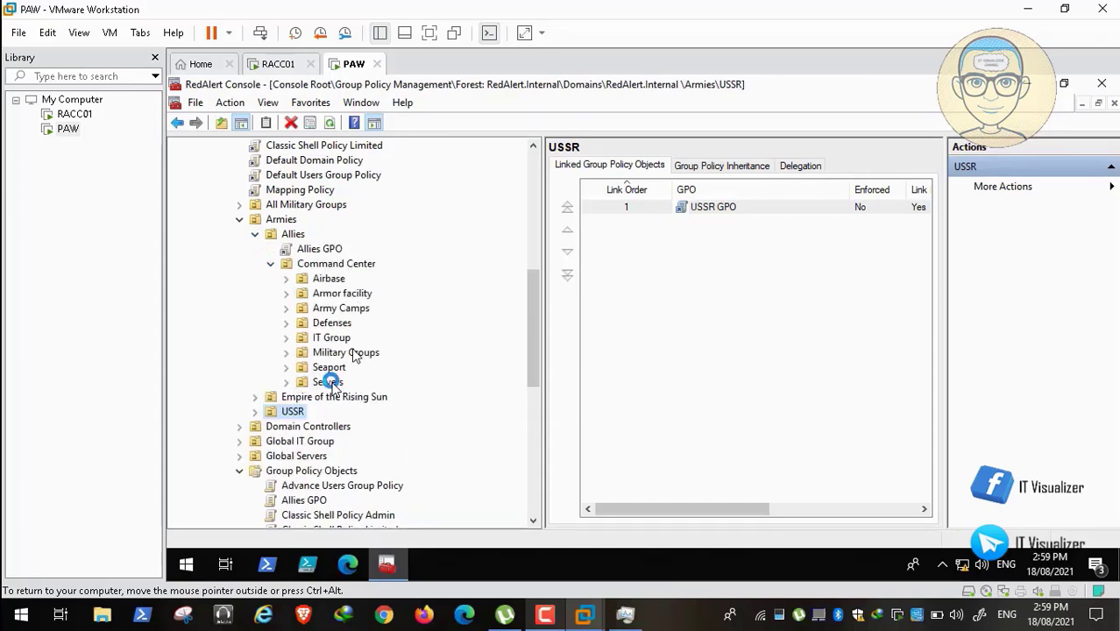
right_click(329, 383)
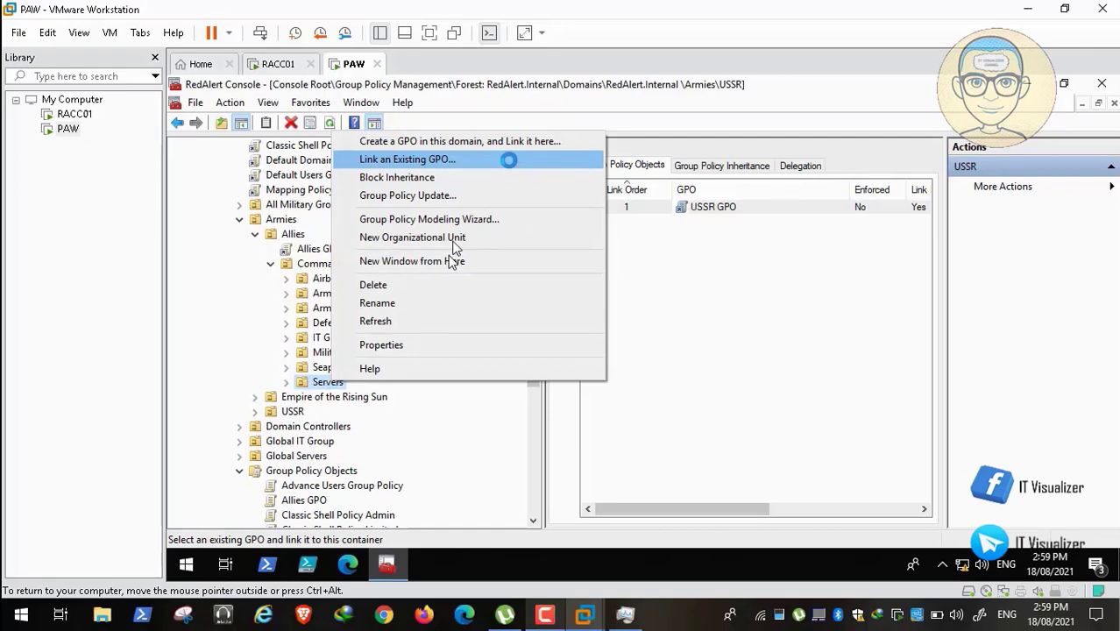
left_click(510, 159)
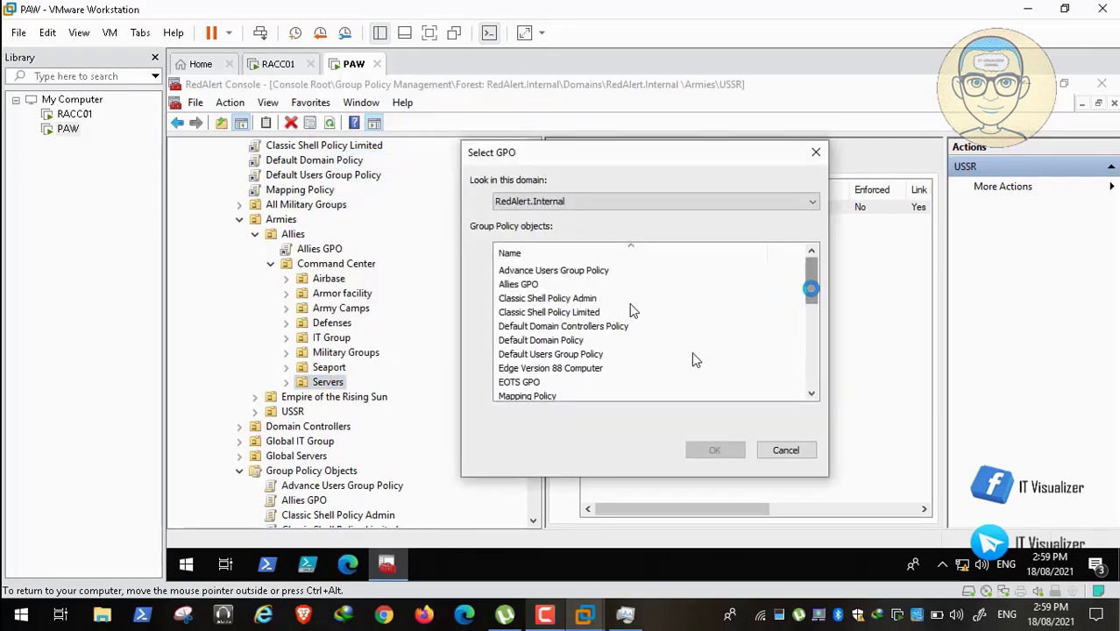
left_click_drag(811, 289, 819, 388)
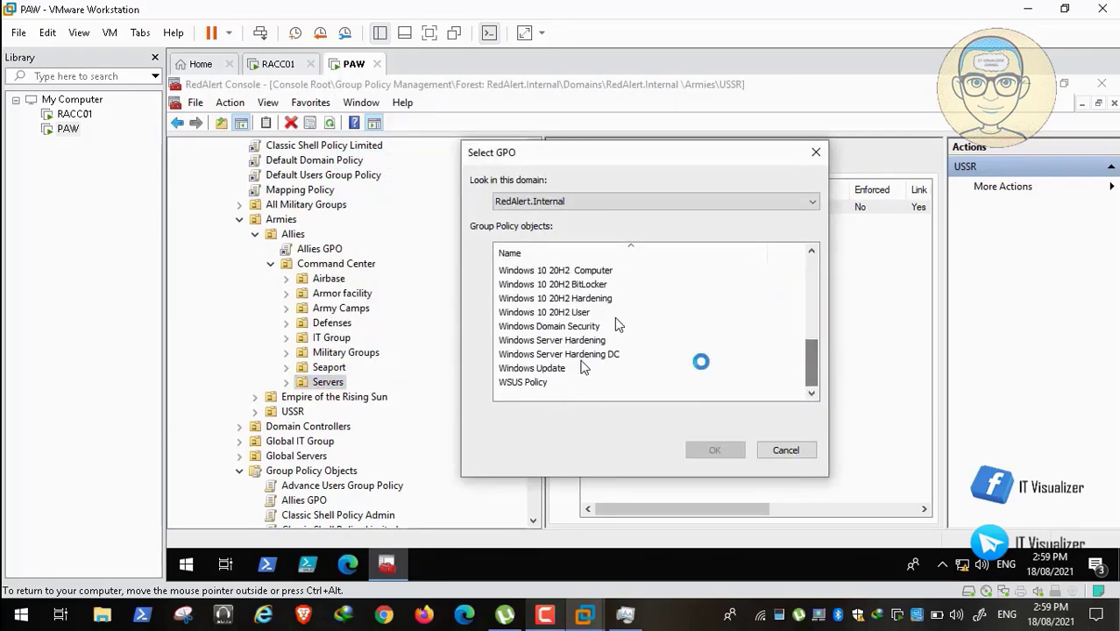
left_click(585, 341)
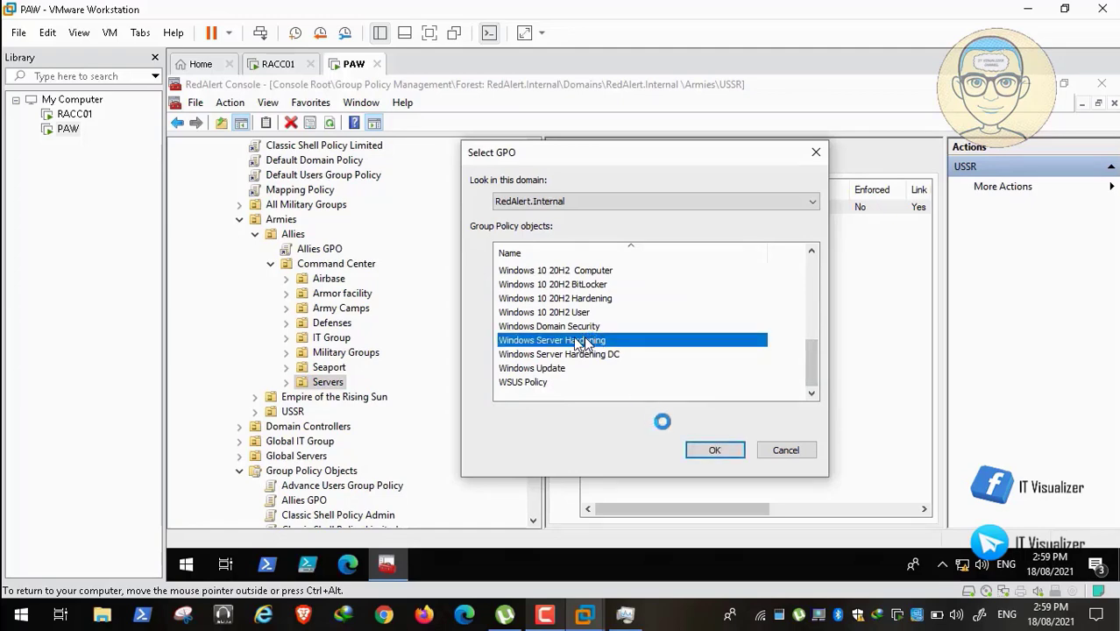
double_click(613, 344)
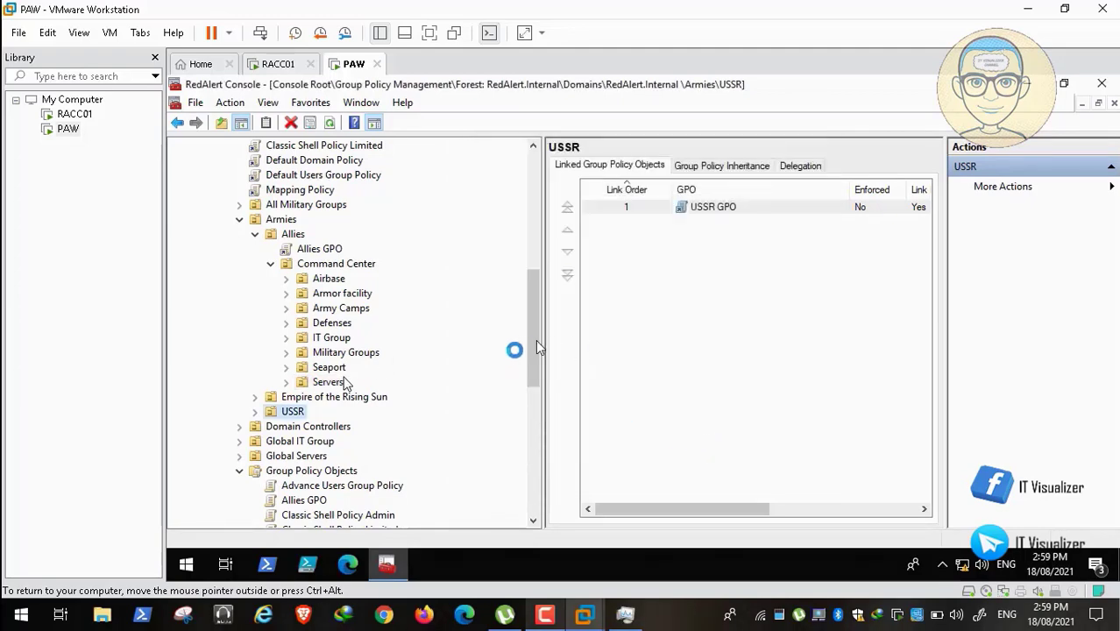
left_click_drag(535, 346, 397, 307)
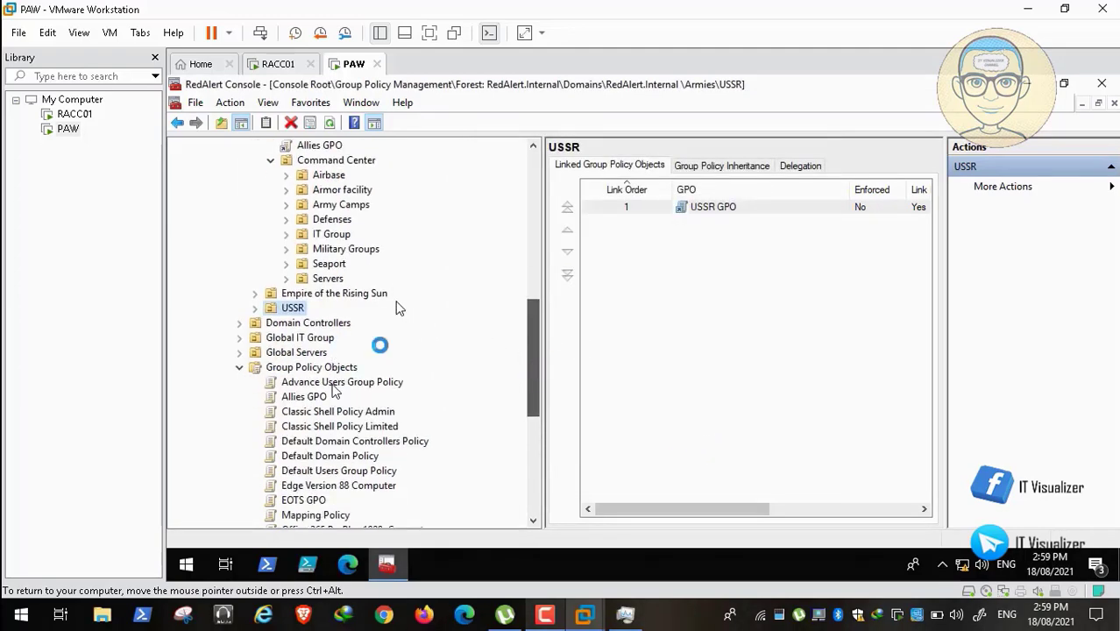
Link Windows Server Hardening to the Servers unit under Empire of the Rising Sun's Command Center.
left_click(255, 293)
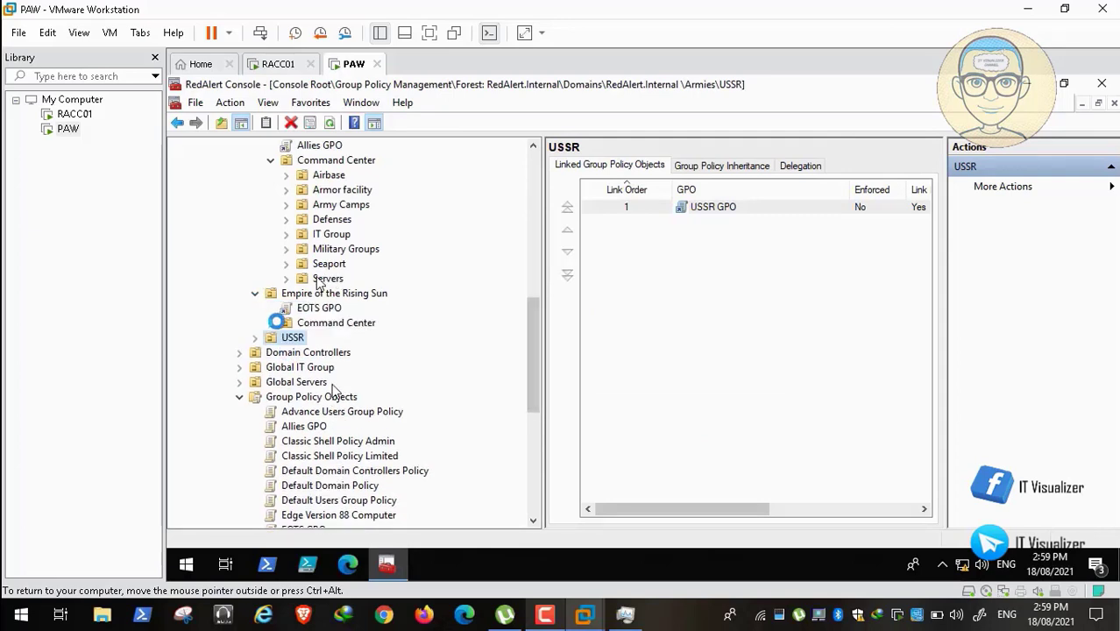
left_click(270, 323)
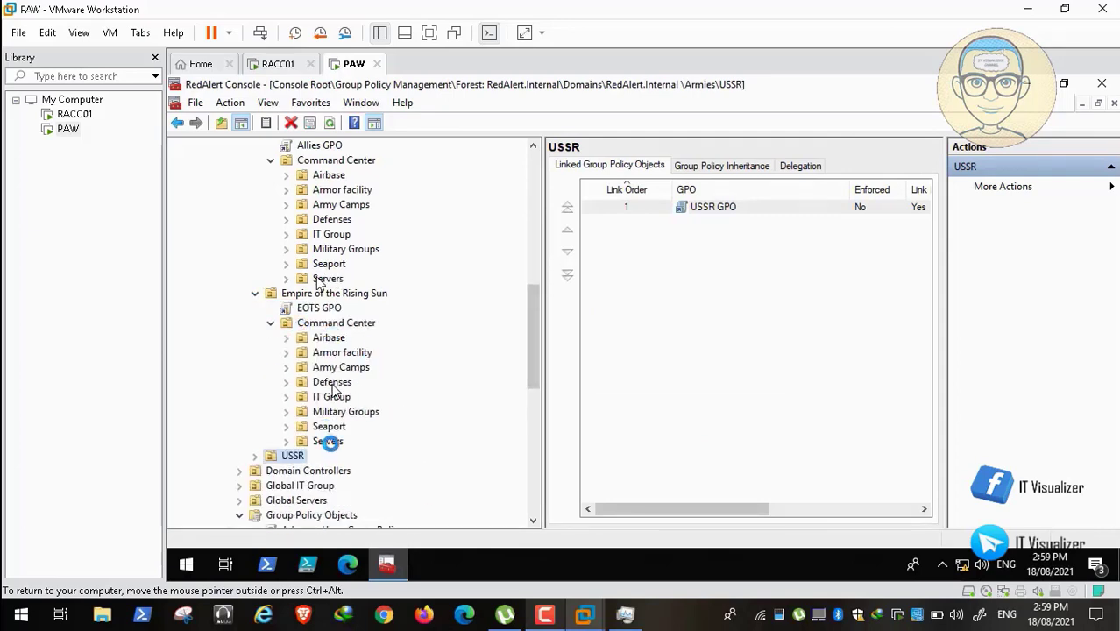
right_click(350, 440)
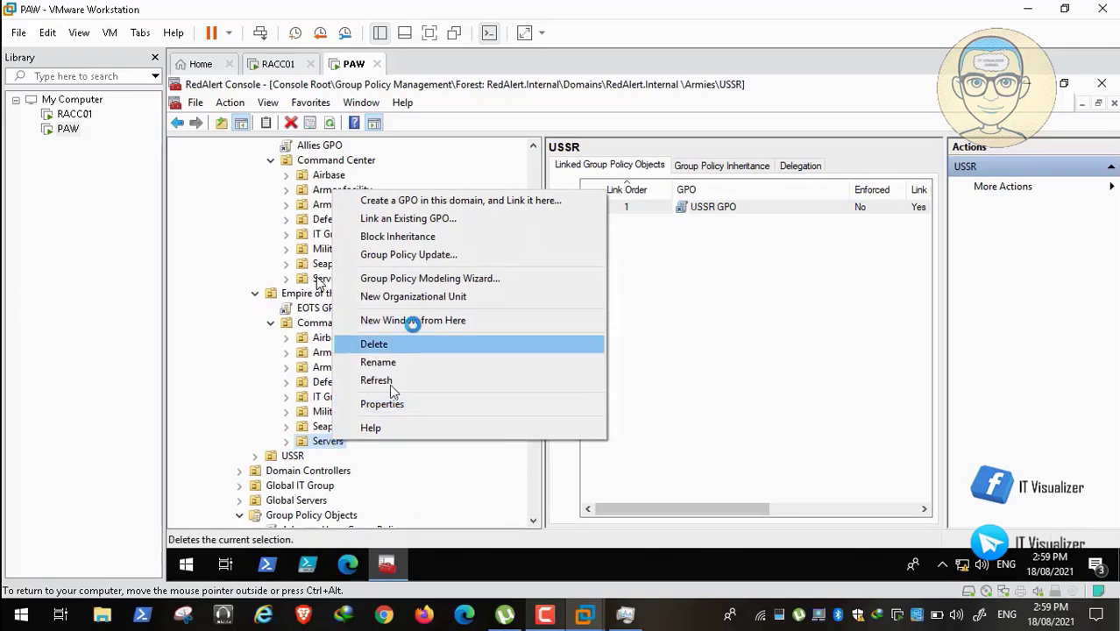
left_click(474, 218)
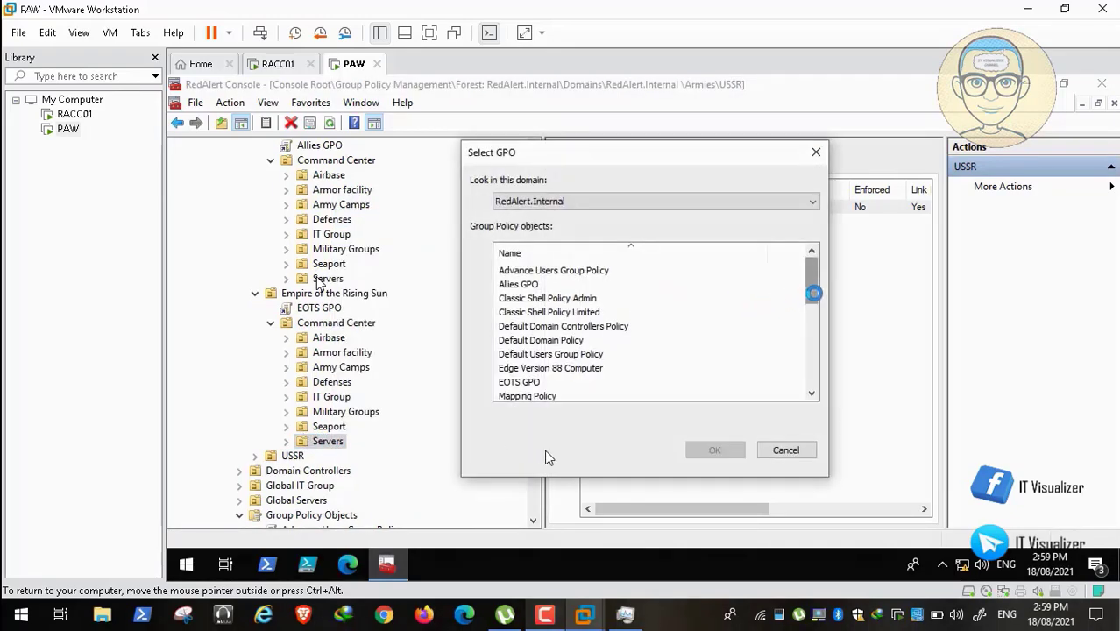
left_click_drag(813, 290, 827, 381)
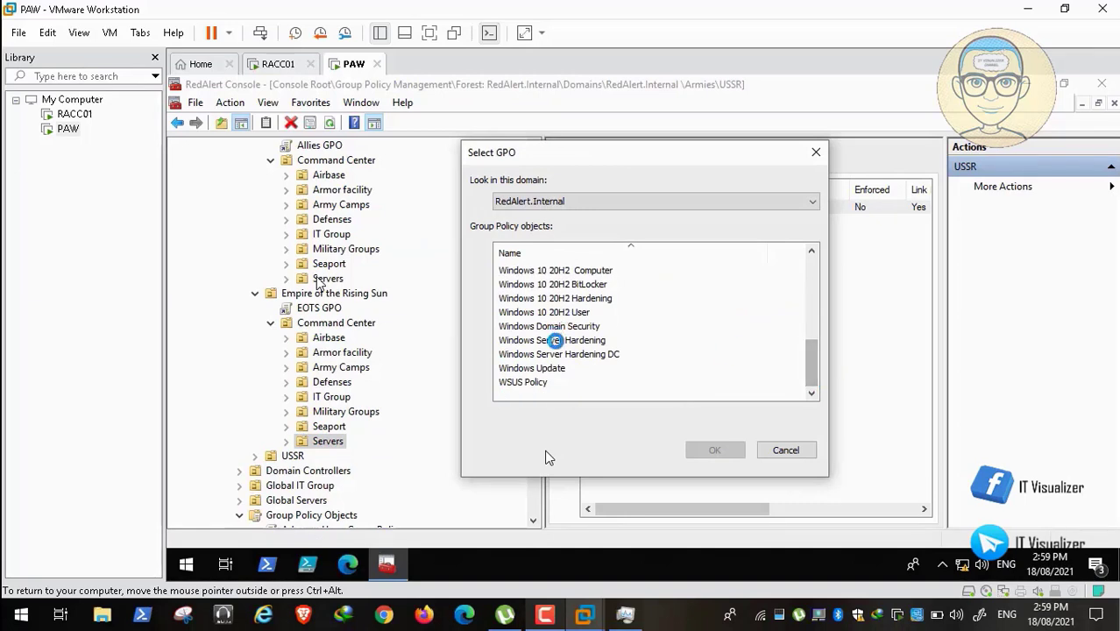
left_click(558, 342)
left_click(714, 449)
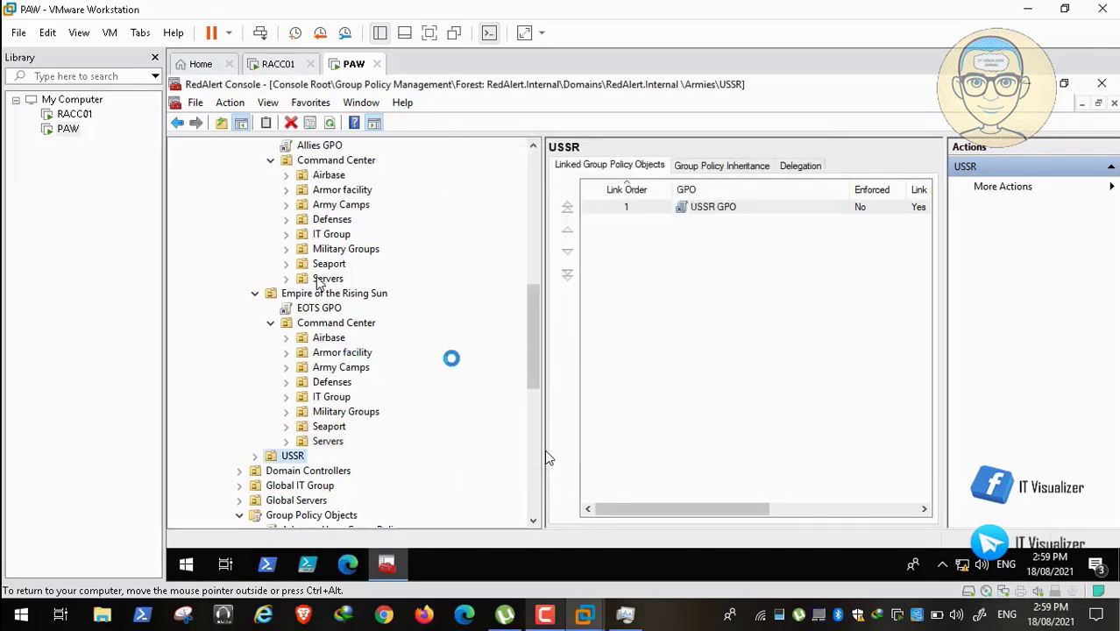
Link Windows Server Hardening to the Servers unit under USSR's Command Center.
left_click(271, 322)
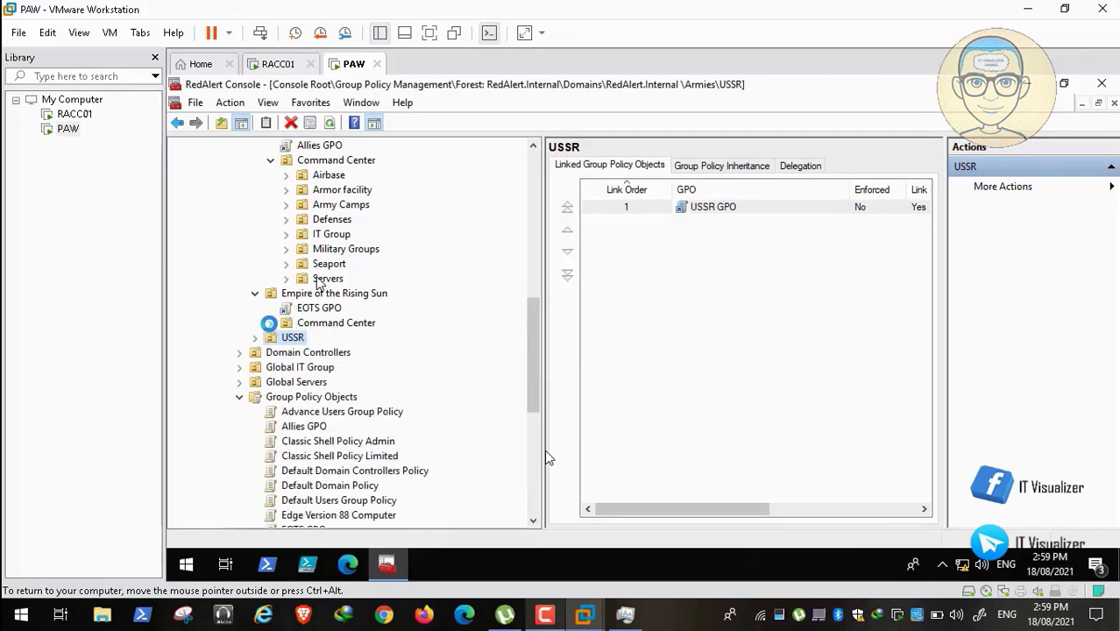
left_click(255, 293)
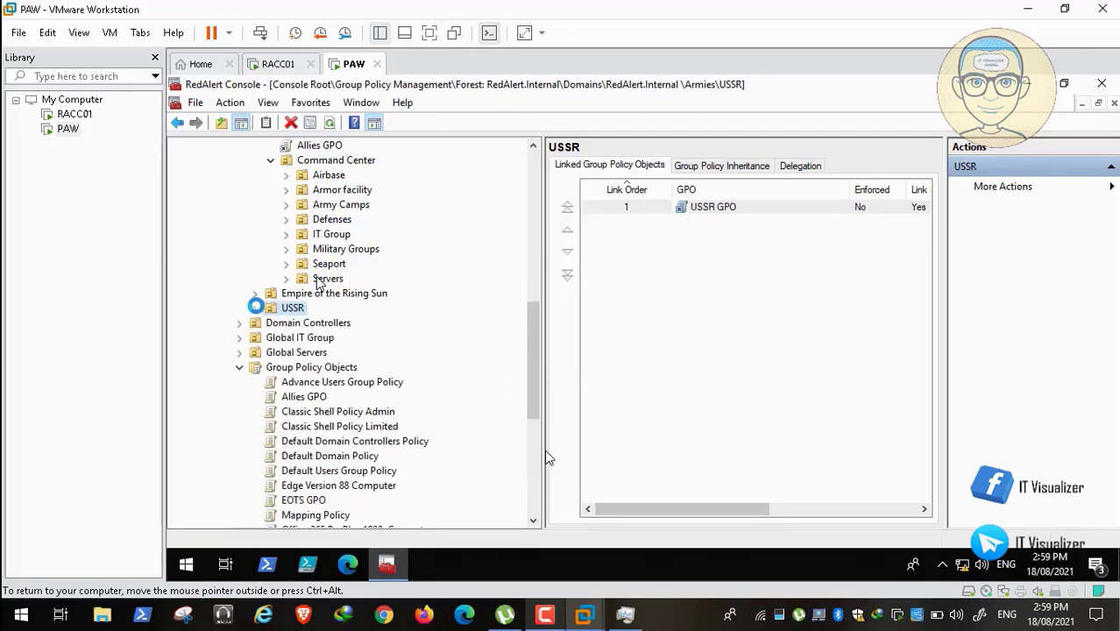
left_click(255, 307)
left_click(271, 337)
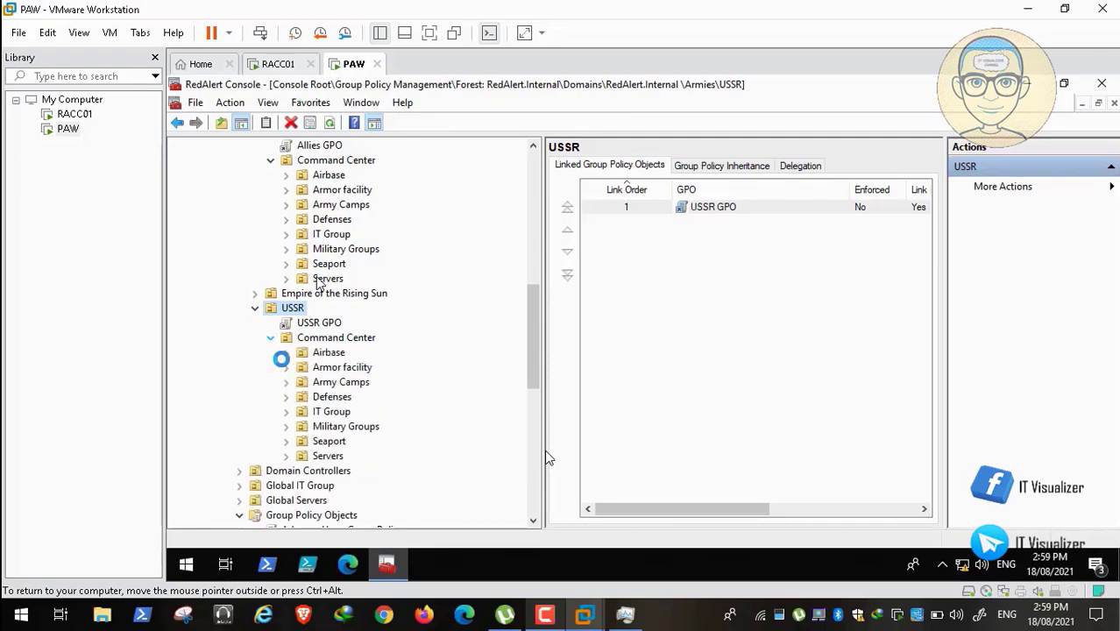
right_click(333, 455)
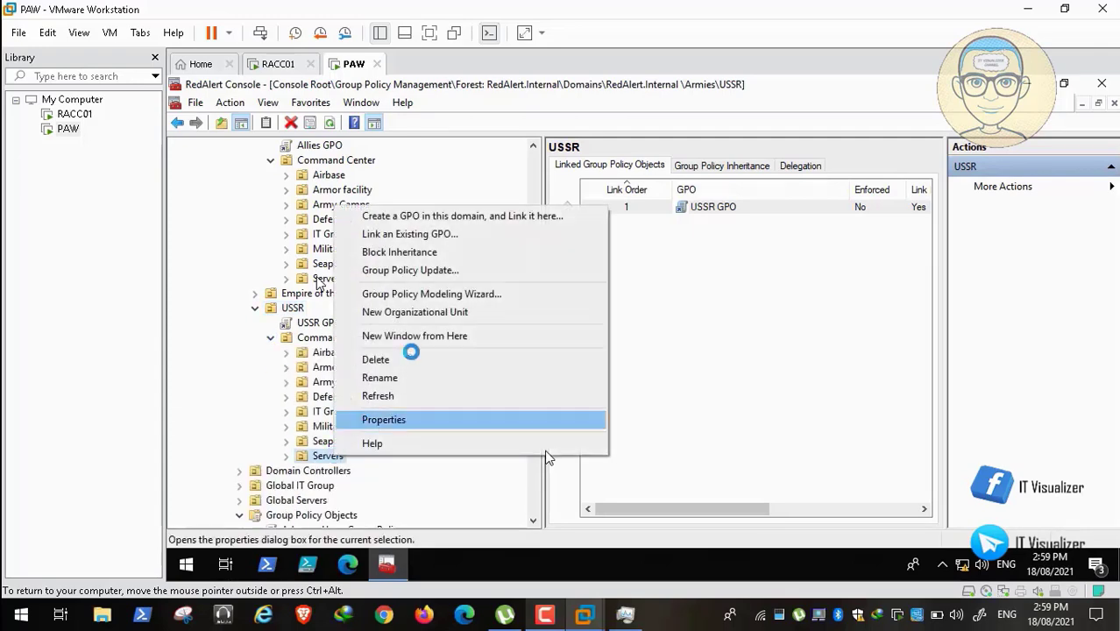
left_click(483, 234)
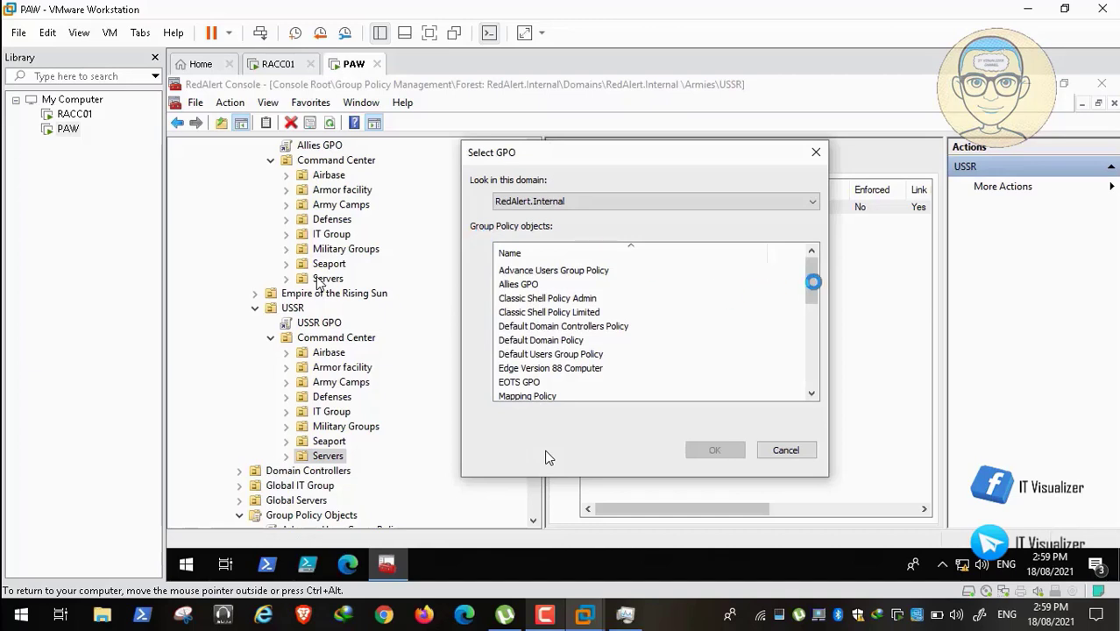
left_click_drag(812, 281, 813, 373)
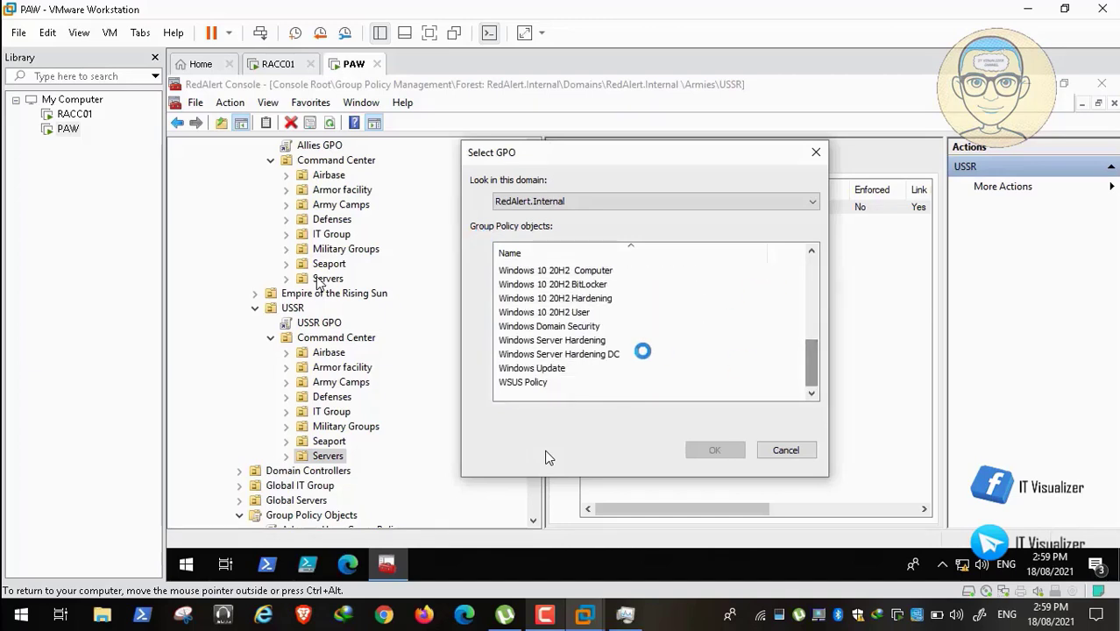
left_click(596, 340)
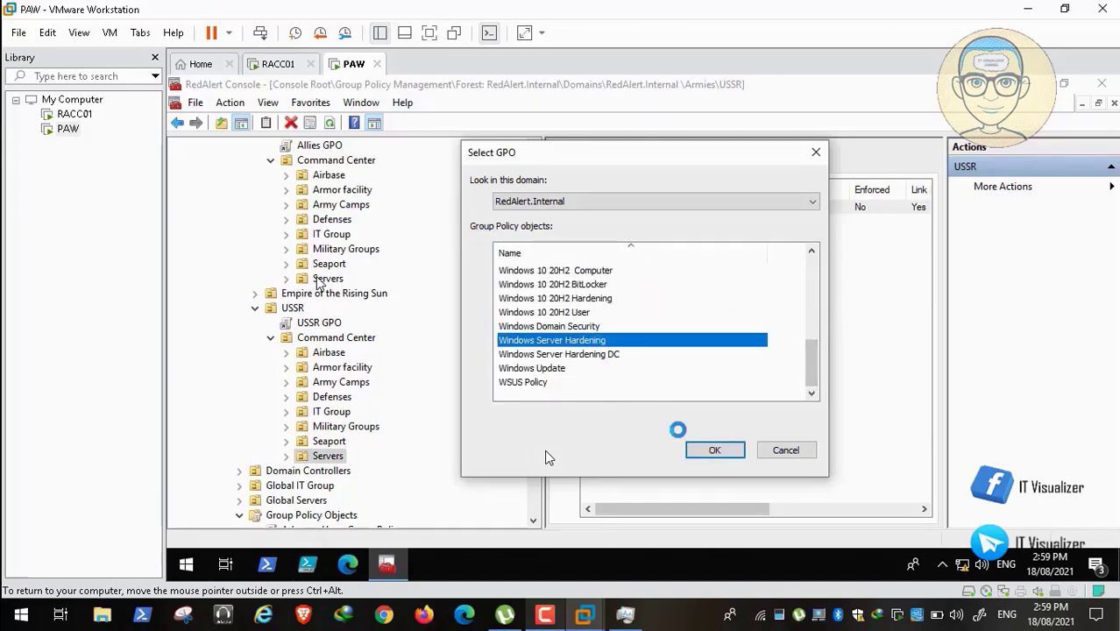
left_click(713, 448)
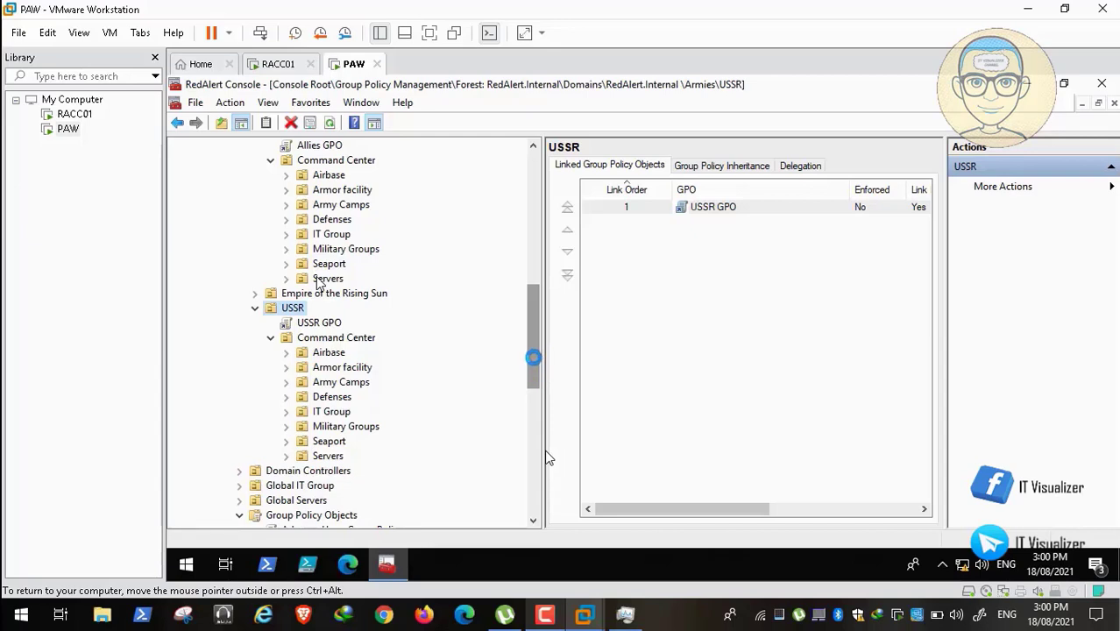
Open the Allies GPO in the editor, maximize the window and widen the policy tree pane.
mouse_move(533, 356)
left_mouse_down()
mouse_move(533, 442)
mouse_move(533, 353)
mouse_move(534, 411)
left_mouse_up()
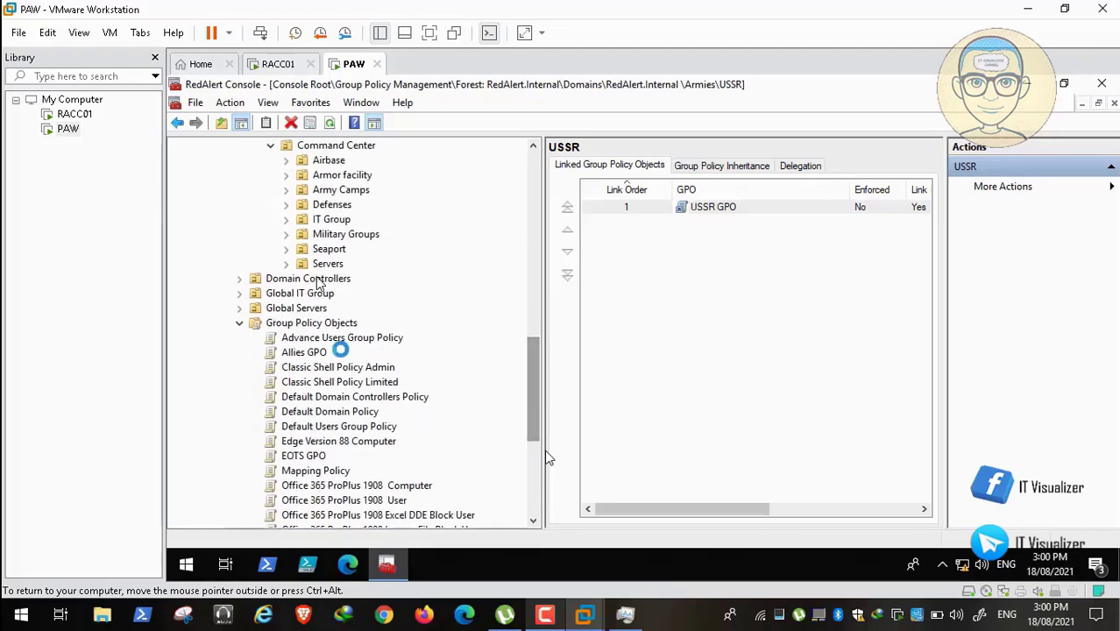
left_click_drag(339, 348, 303, 349)
right_click(303, 349)
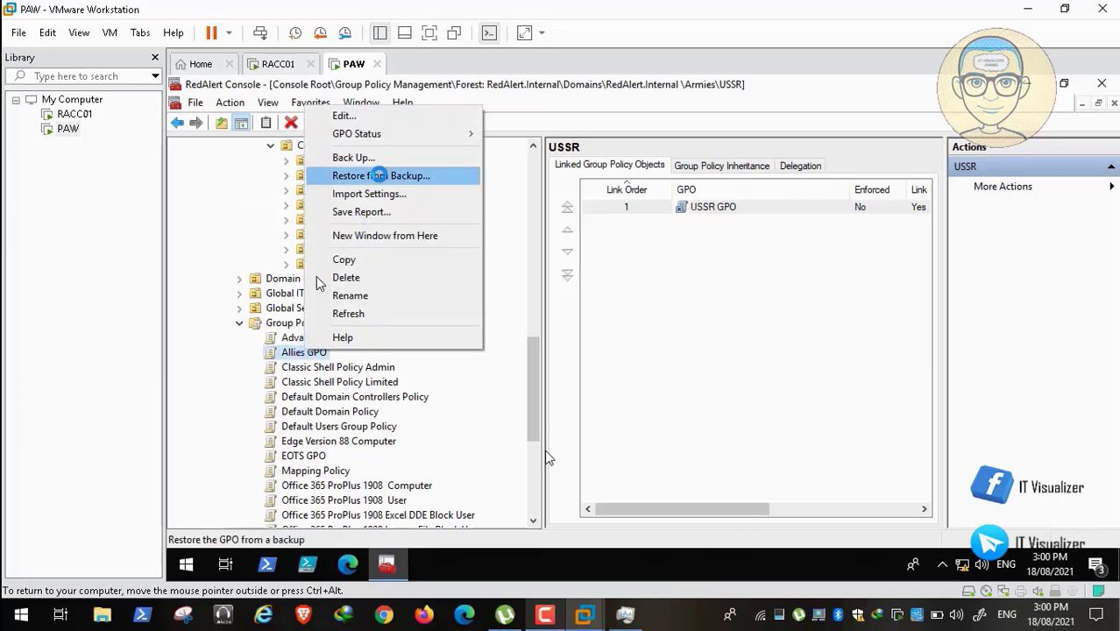
left_click(390, 114)
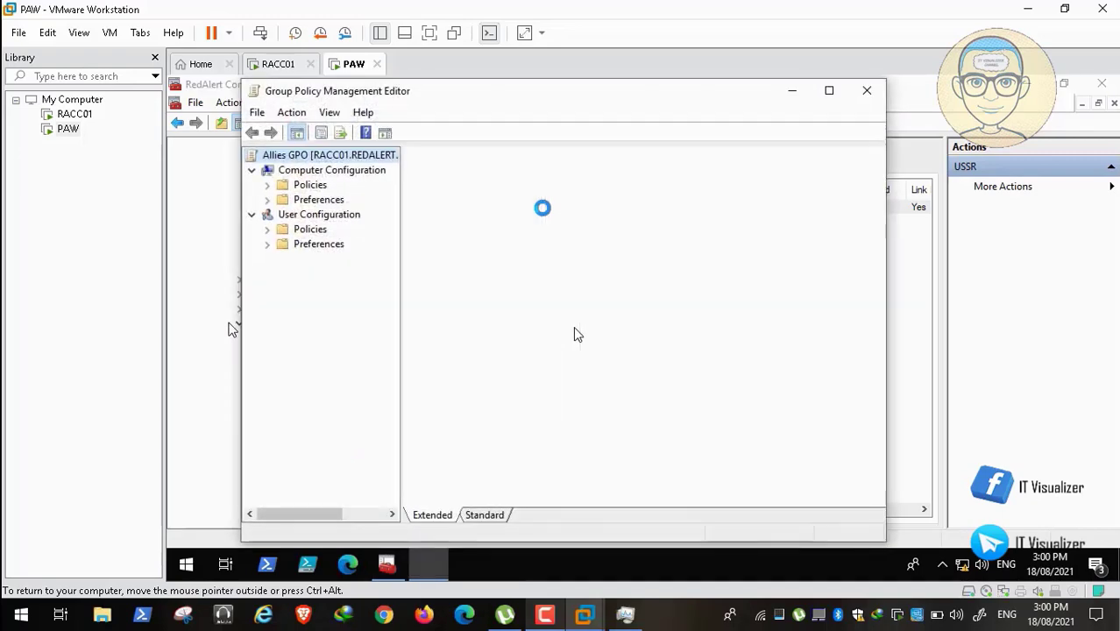
left_click(828, 91)
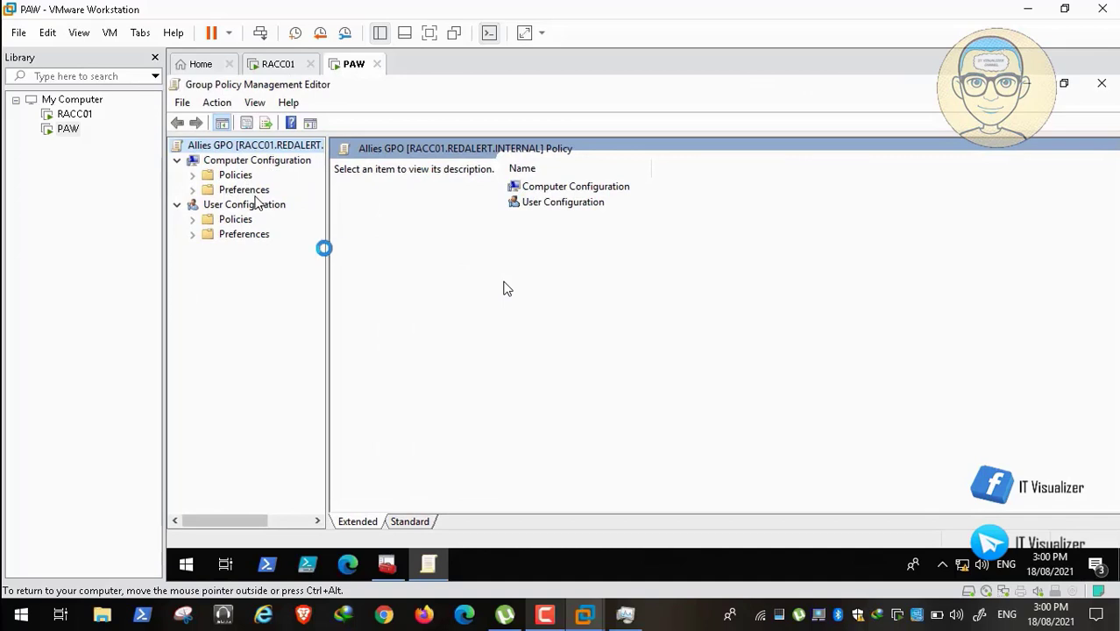
left_click_drag(327, 248, 417, 263)
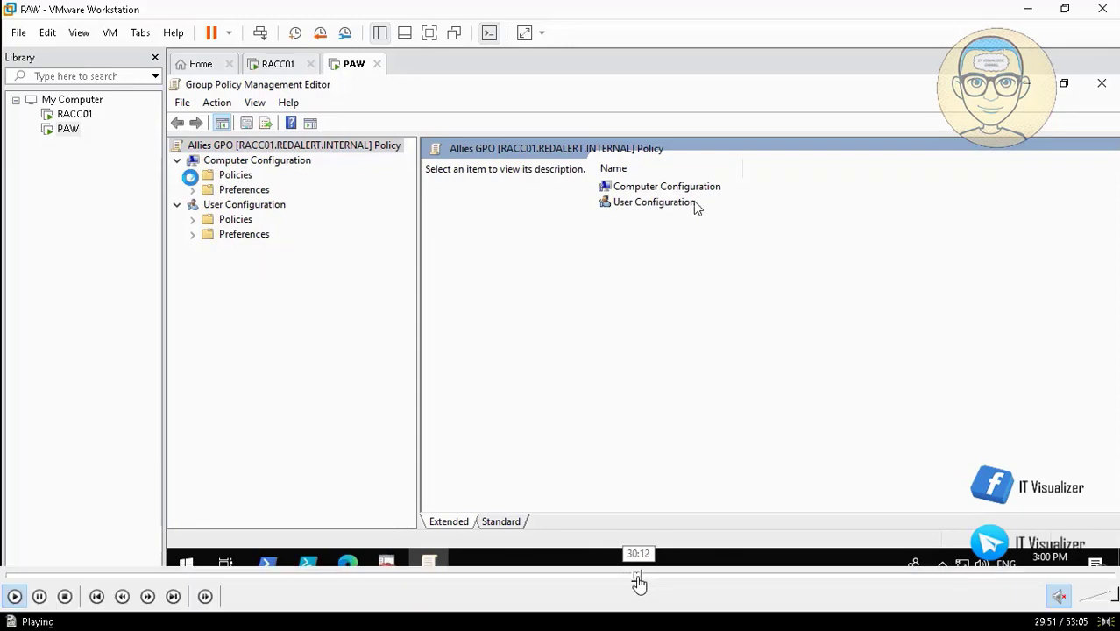
left_click(639, 579)
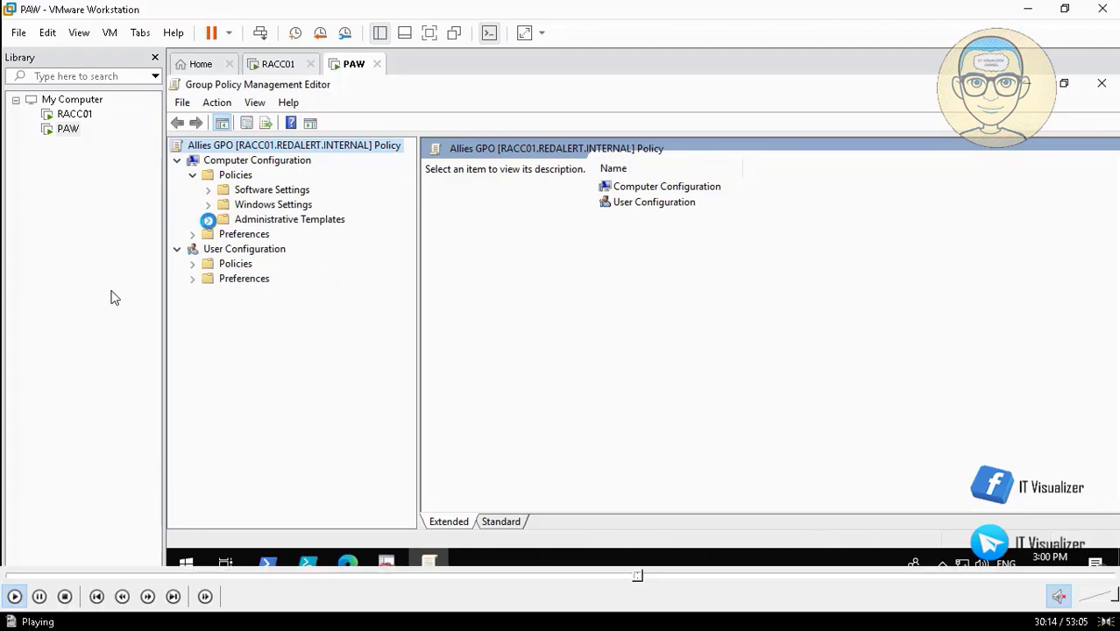
Skip ahead, jump back, then pause and resume the tutorial video.
left_click(644, 578)
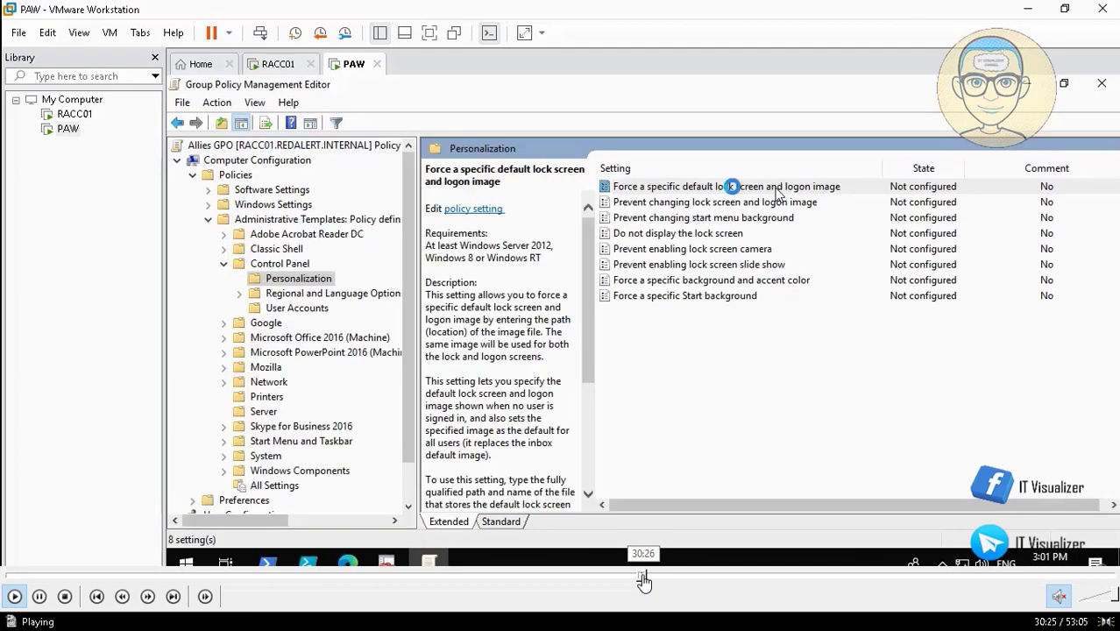
left_click(641, 578)
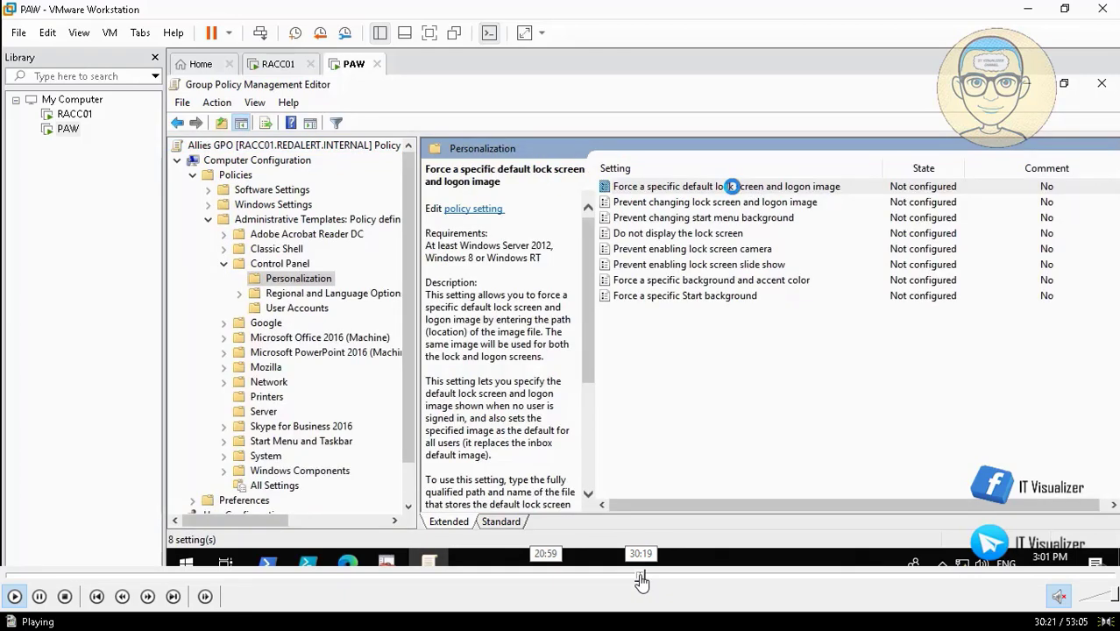
left_click(39, 597)
left_click(40, 597)
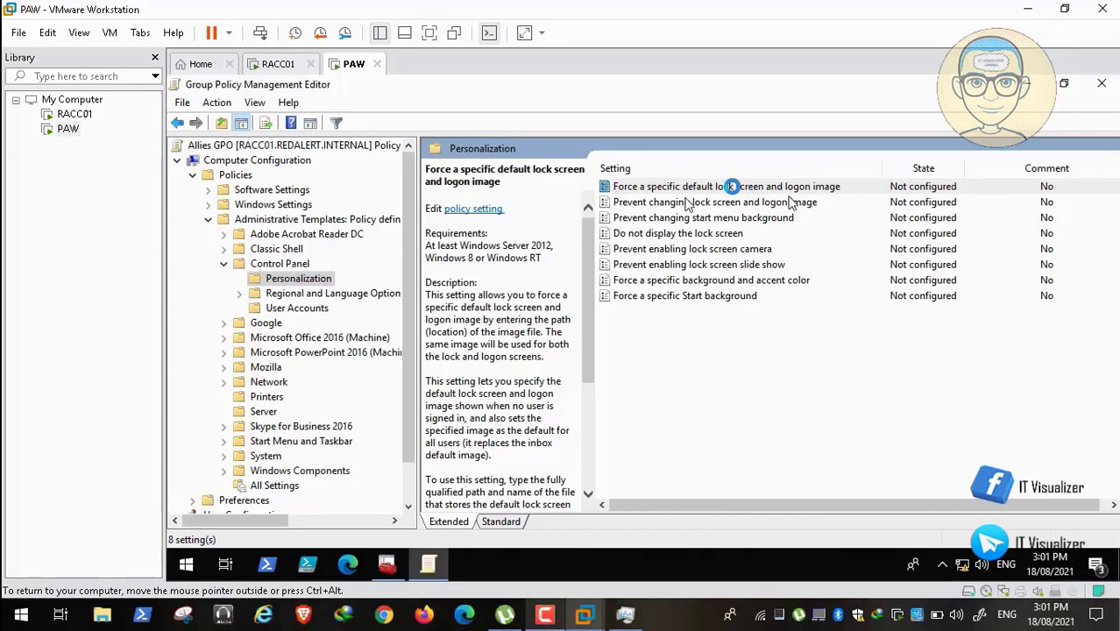
Trim the run path to list RACC01's shares and open the Backgrounds share.
mouse_move(649, 588)
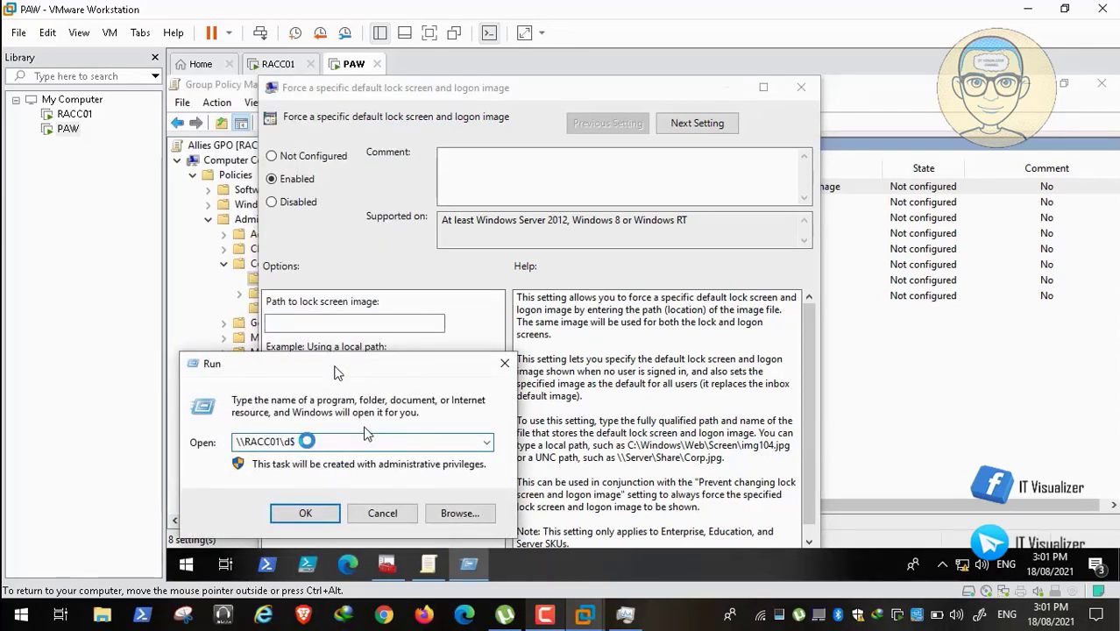
key("BackSpace")
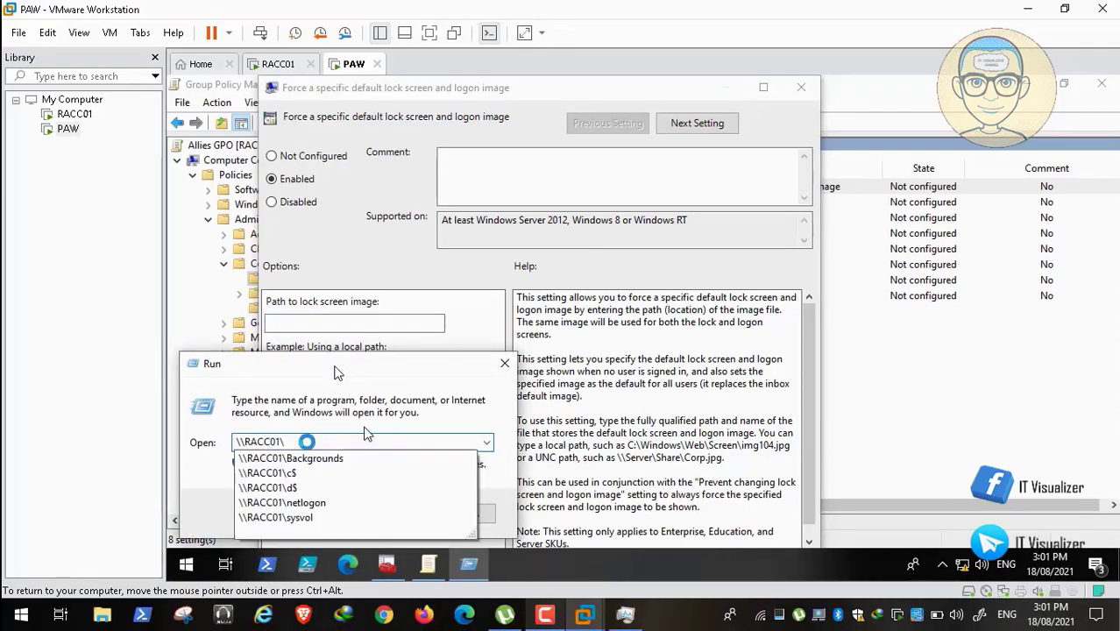
left_click(317, 457)
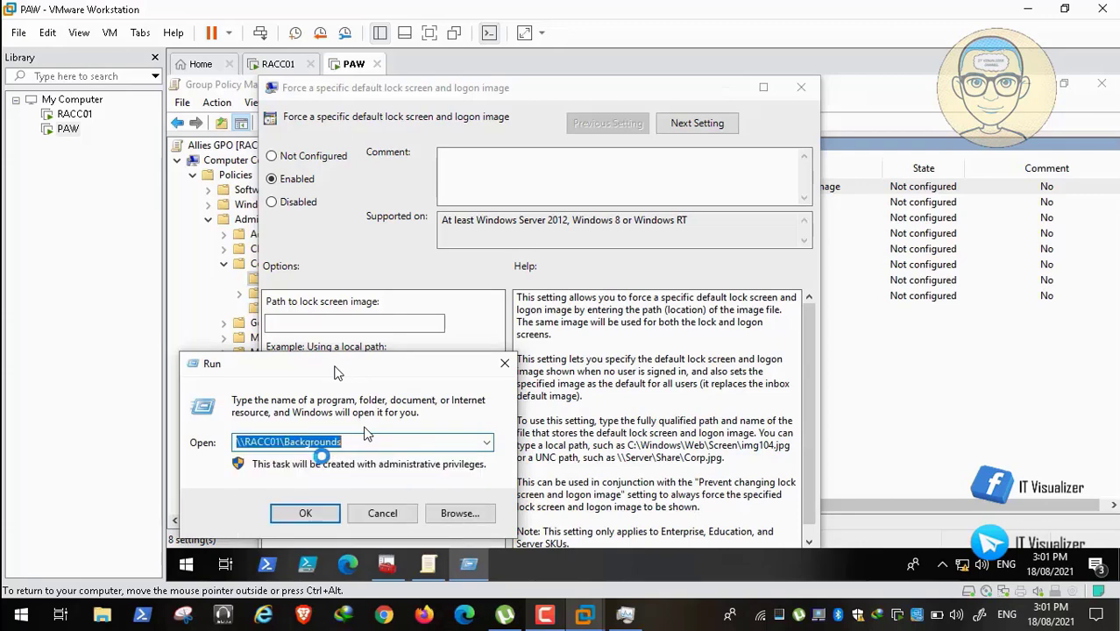
left_click(316, 514)
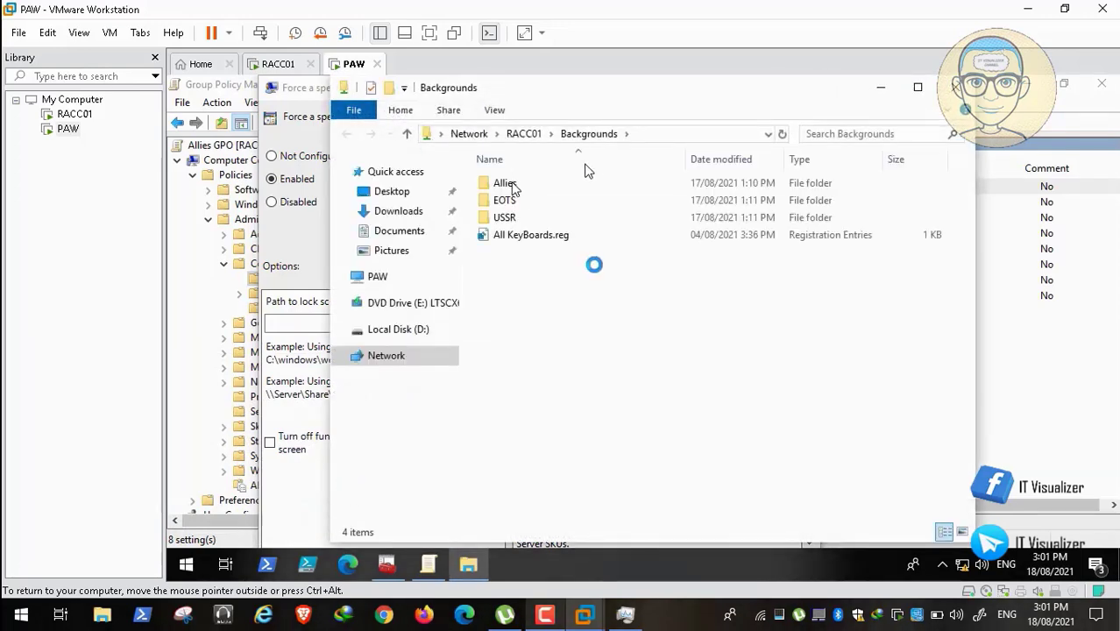
Open the Allies folder and reveal its network path \\RACC01\Backgrounds\Allies in the address bar.
double_click(555, 185)
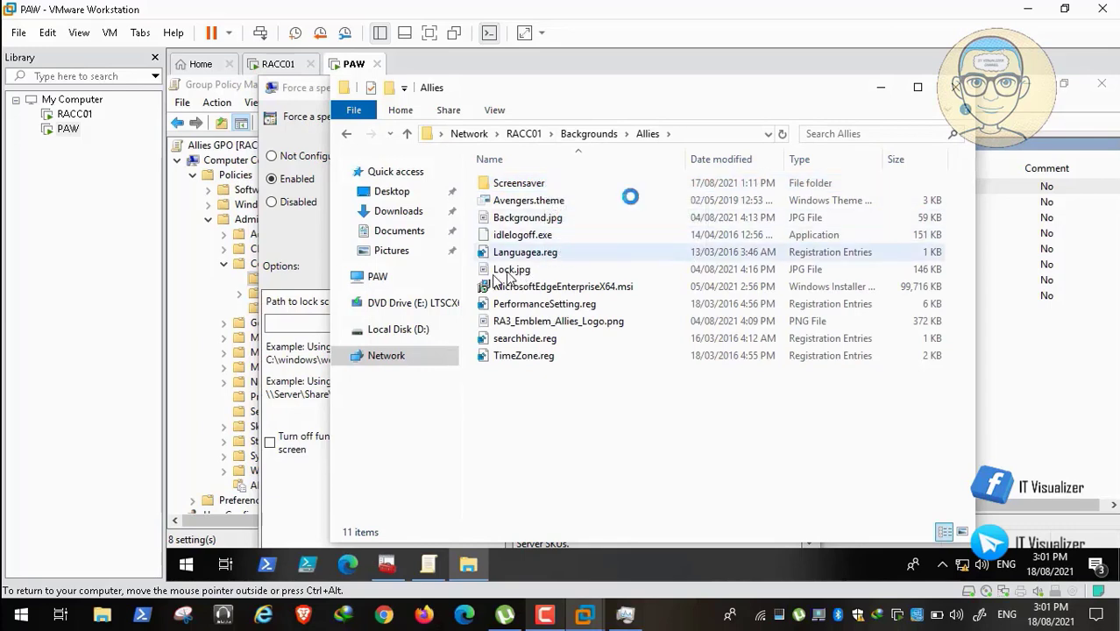
left_click(712, 133)
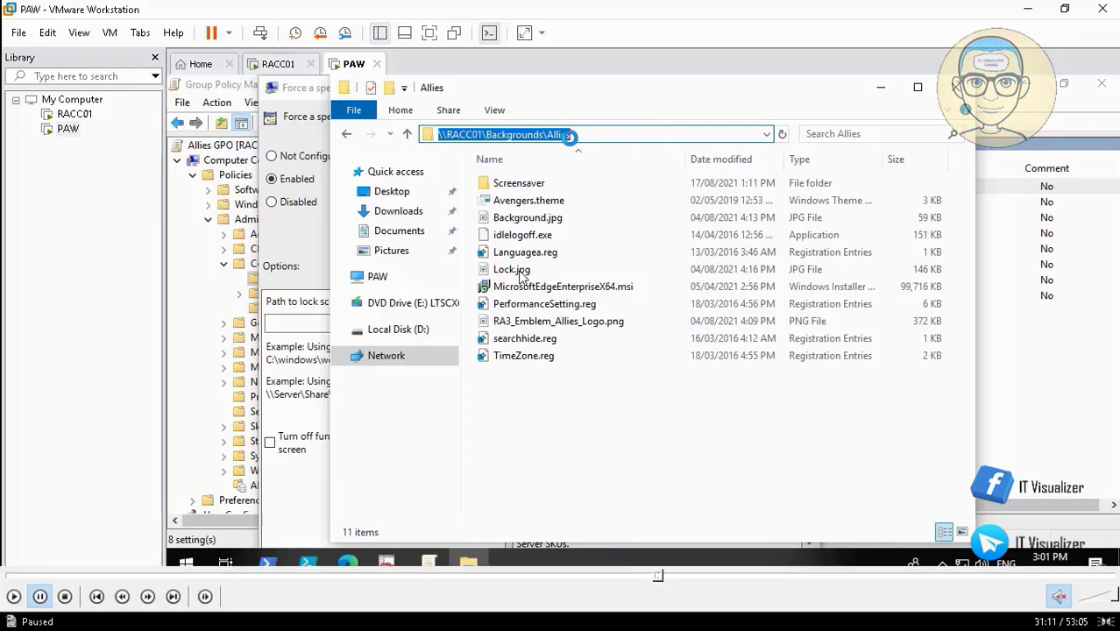
left_click(16, 596)
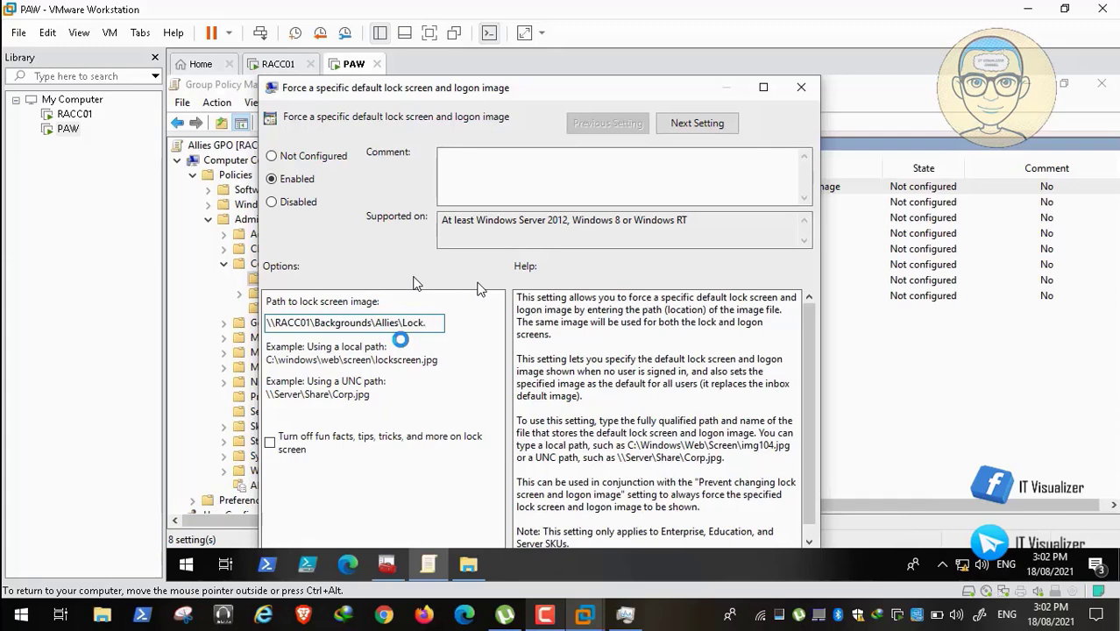
Finish the lock screen path as \\RACC01\Backgrounds\Allies\Lock.jpg, then apply and close the policy.
type("g")
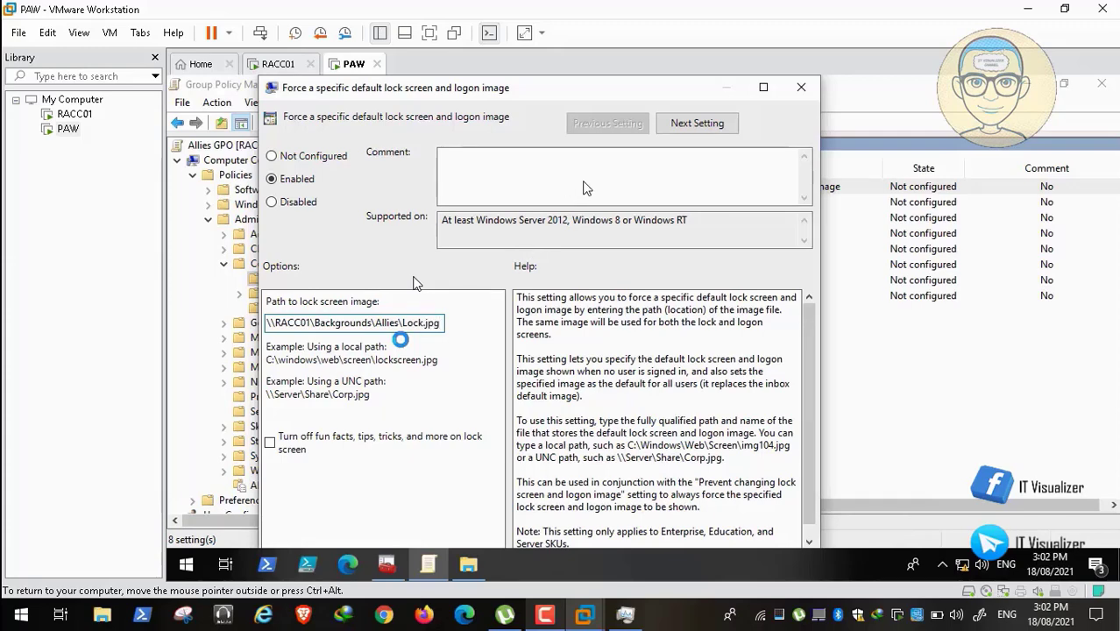
key("super+Up")
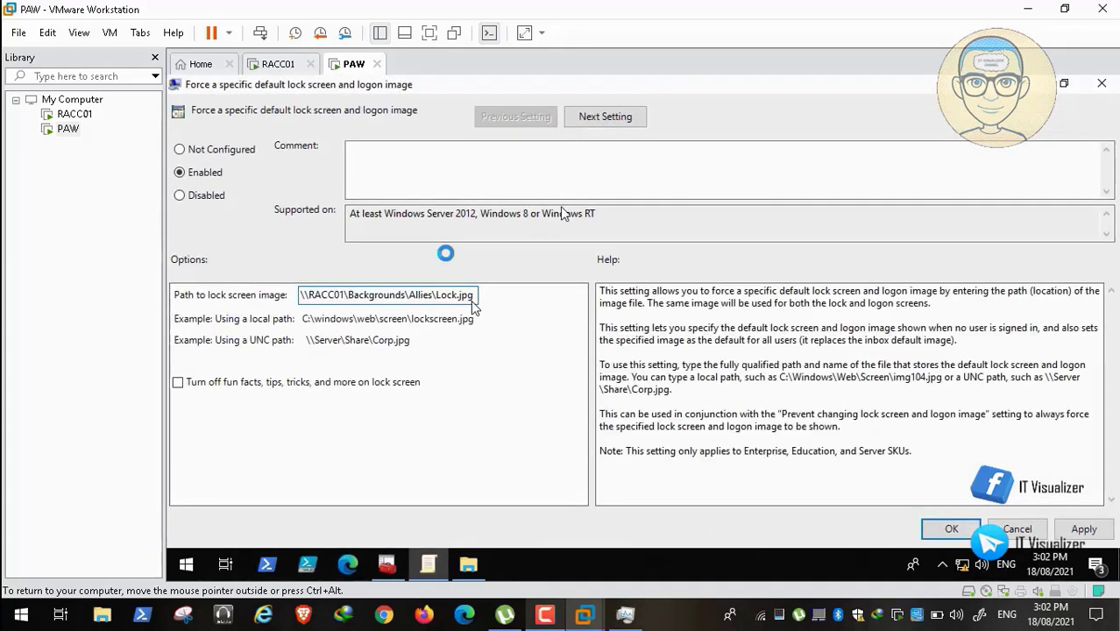
left_click_drag(436, 294, 294, 295)
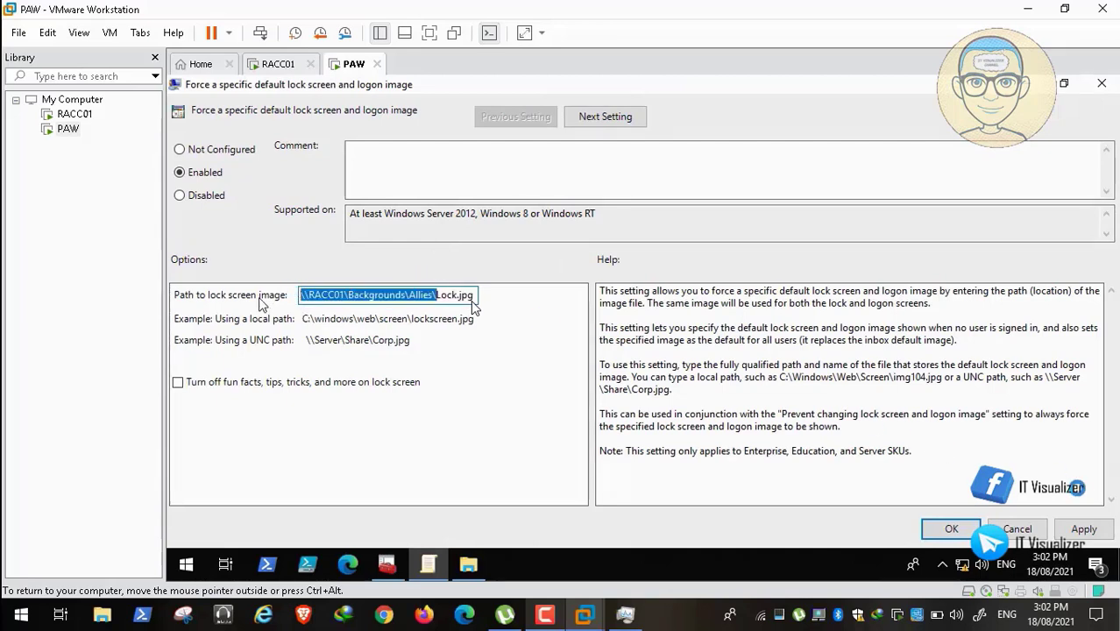
left_click(1085, 529)
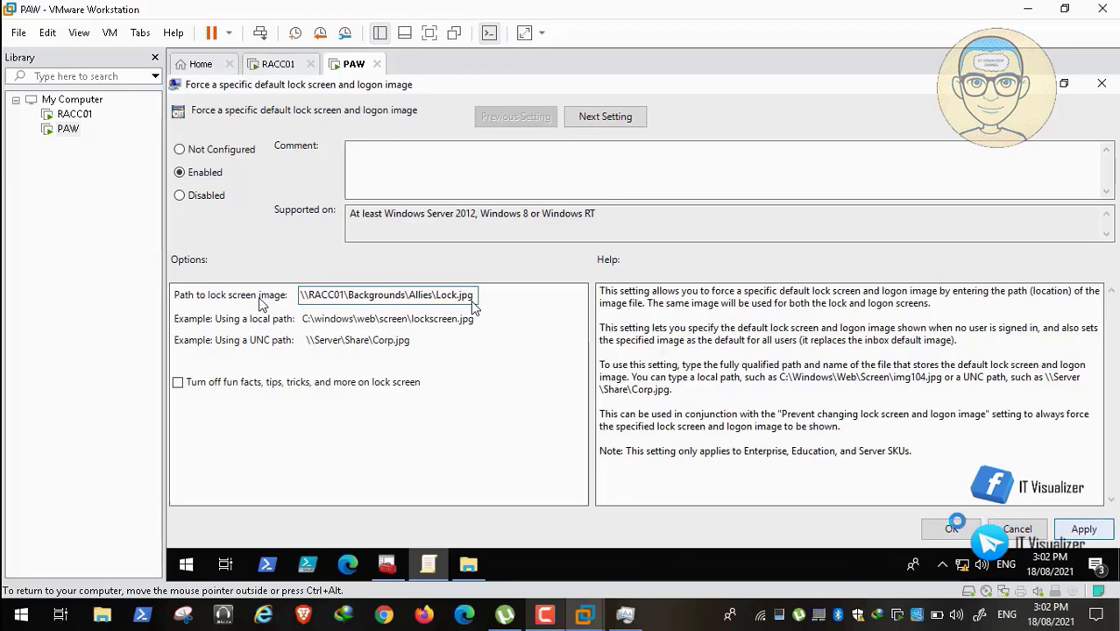
left_click(953, 526)
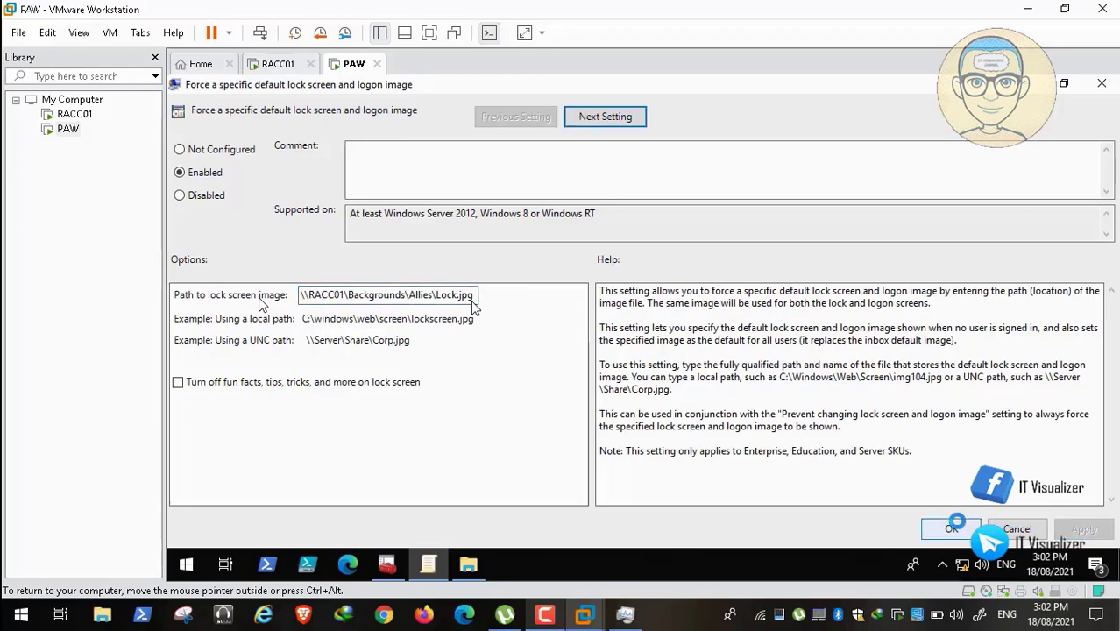
left_click(954, 526)
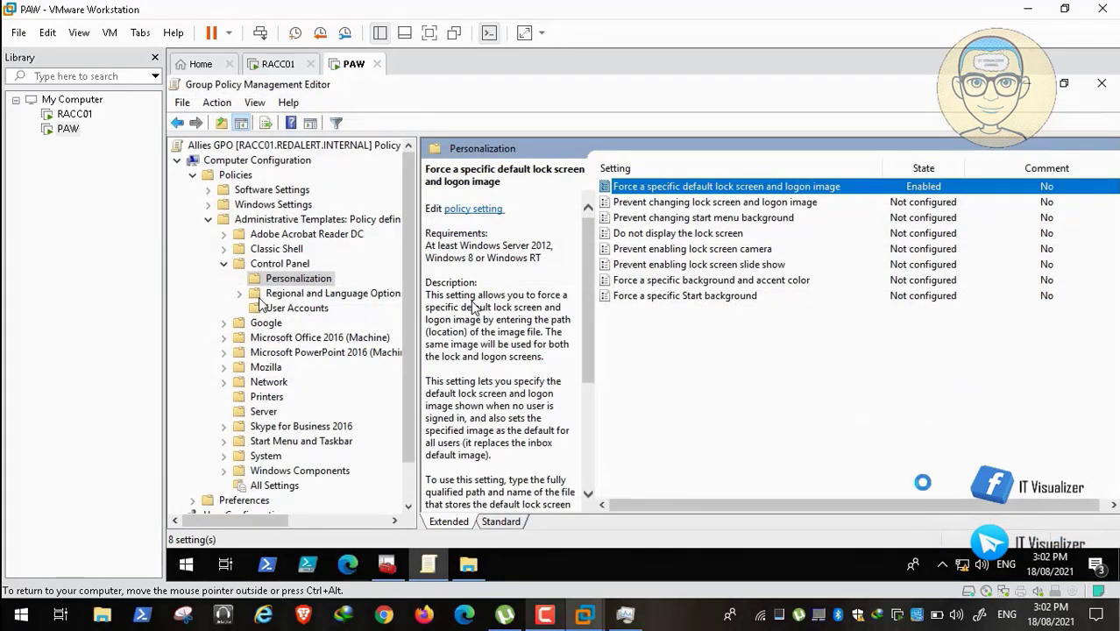
Replay the last few seconds of the tutorial on the lock screen image policy.
left_click(40, 597)
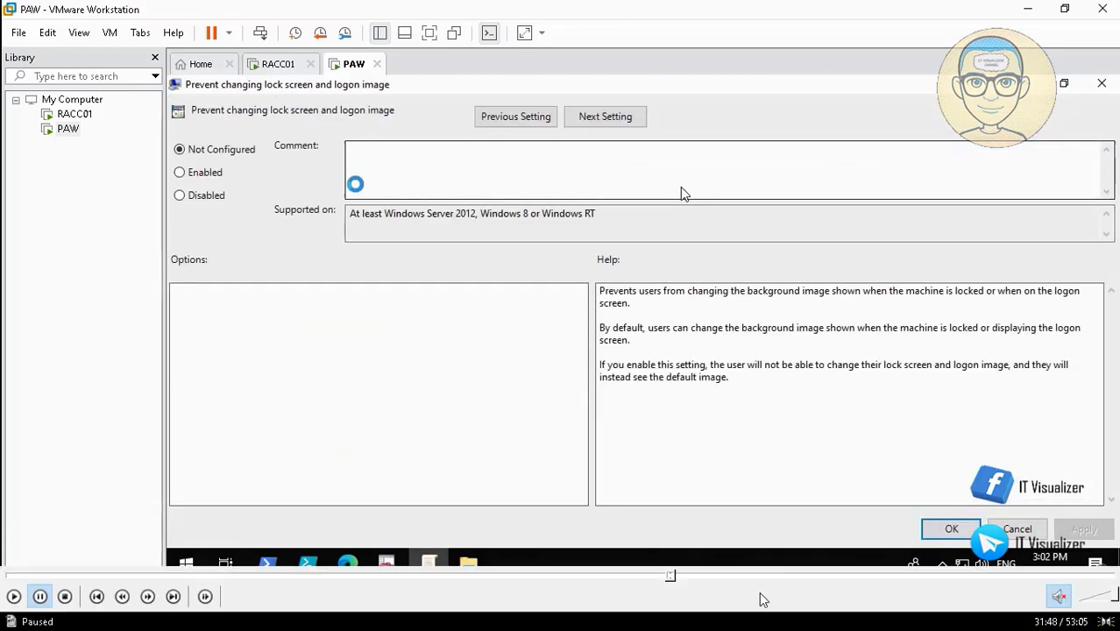
left_click(671, 581)
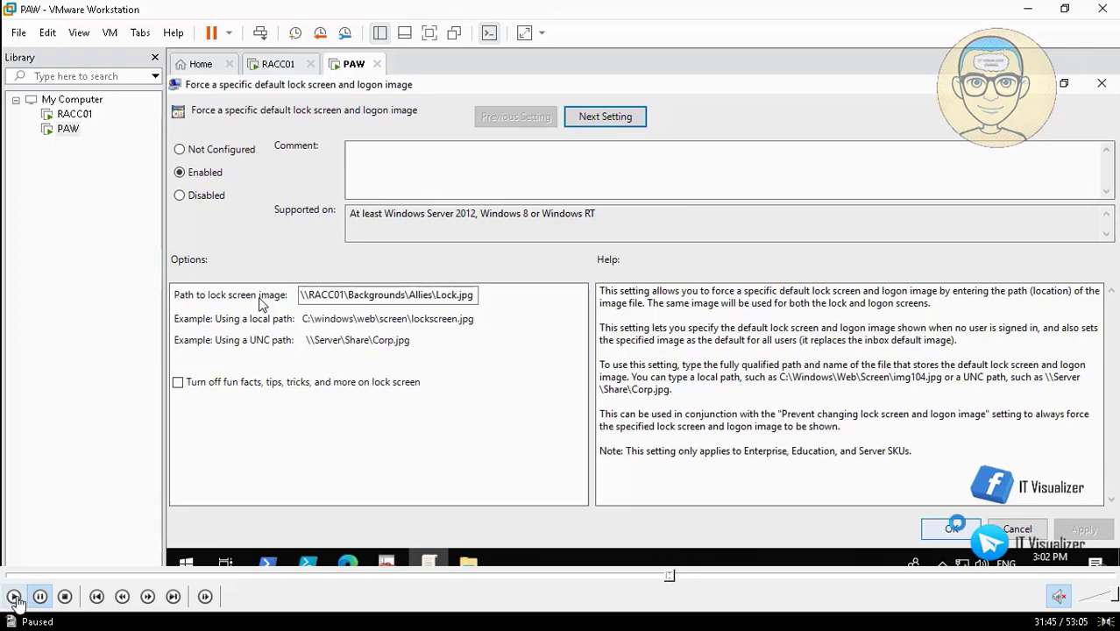
left_click(15, 597)
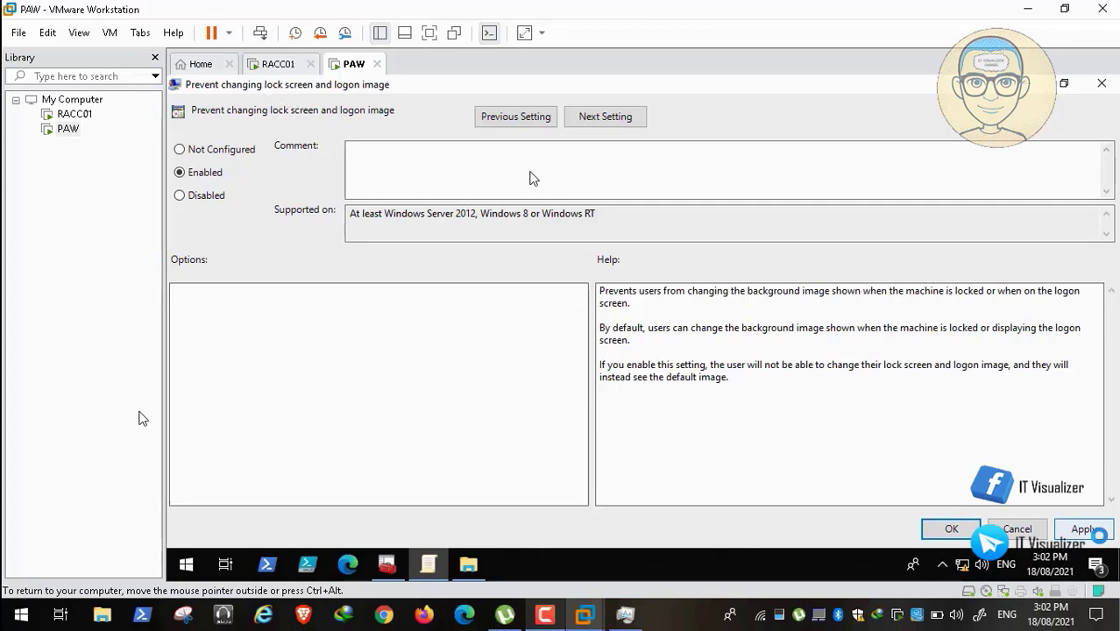
Pause, resume and skip ahead in the tutorial covering the lock screen camera policy.
left_click(14, 597)
left_click(14, 597)
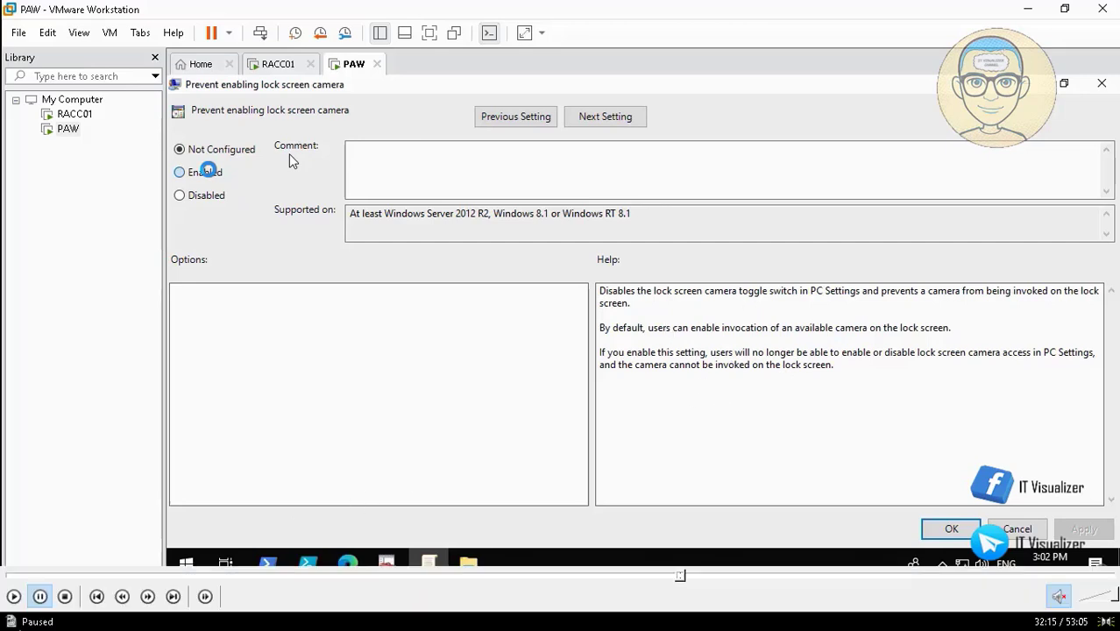
left_click(13, 598)
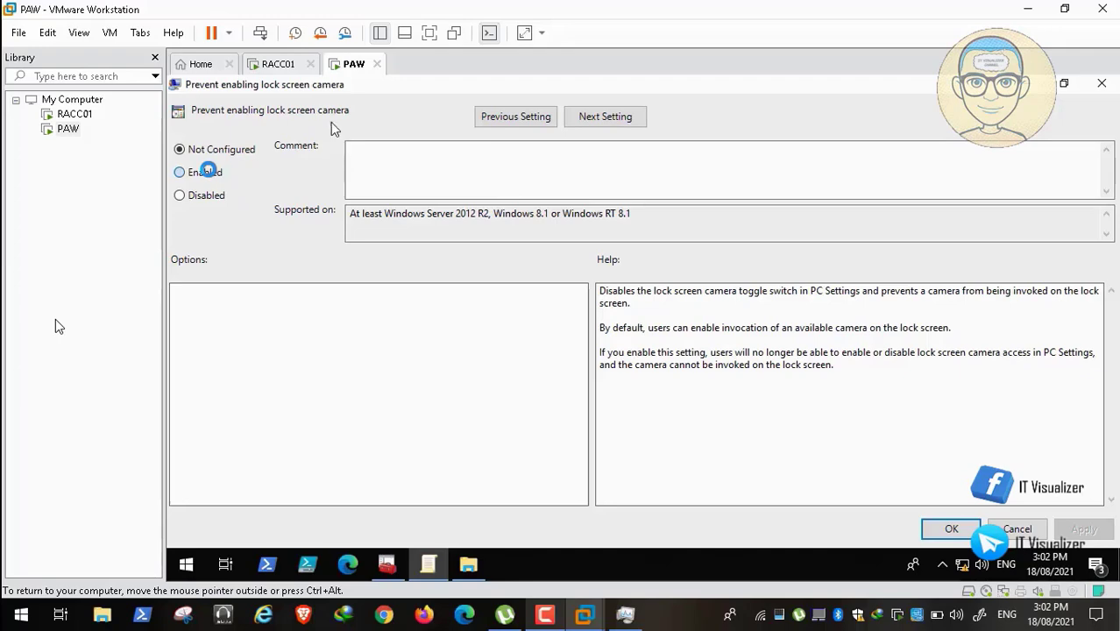
mouse_move(187, 580)
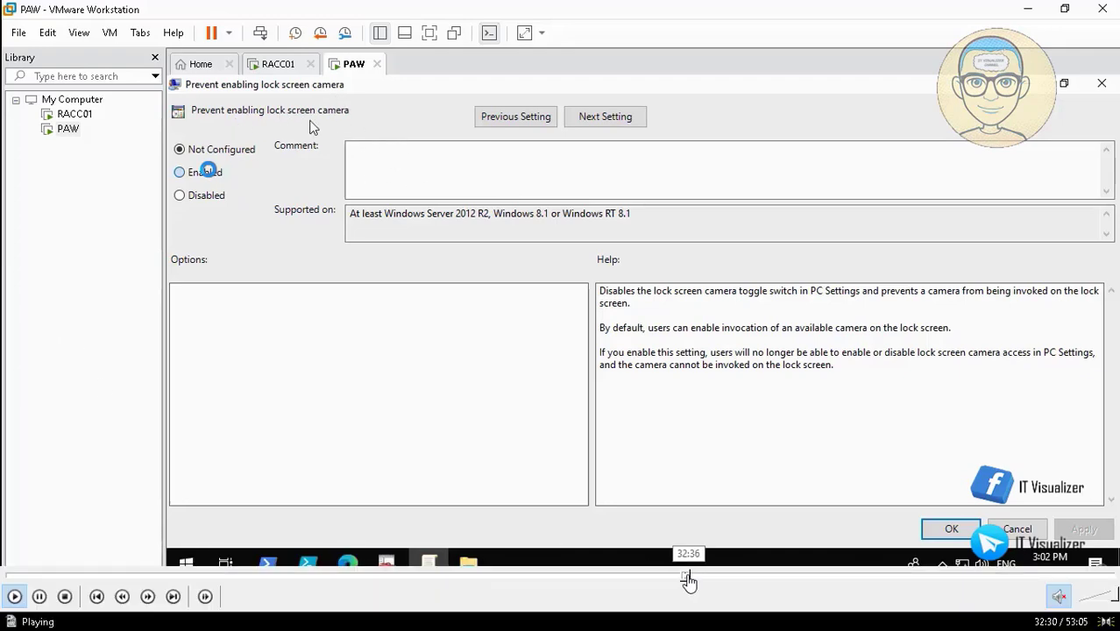
left_click(689, 580)
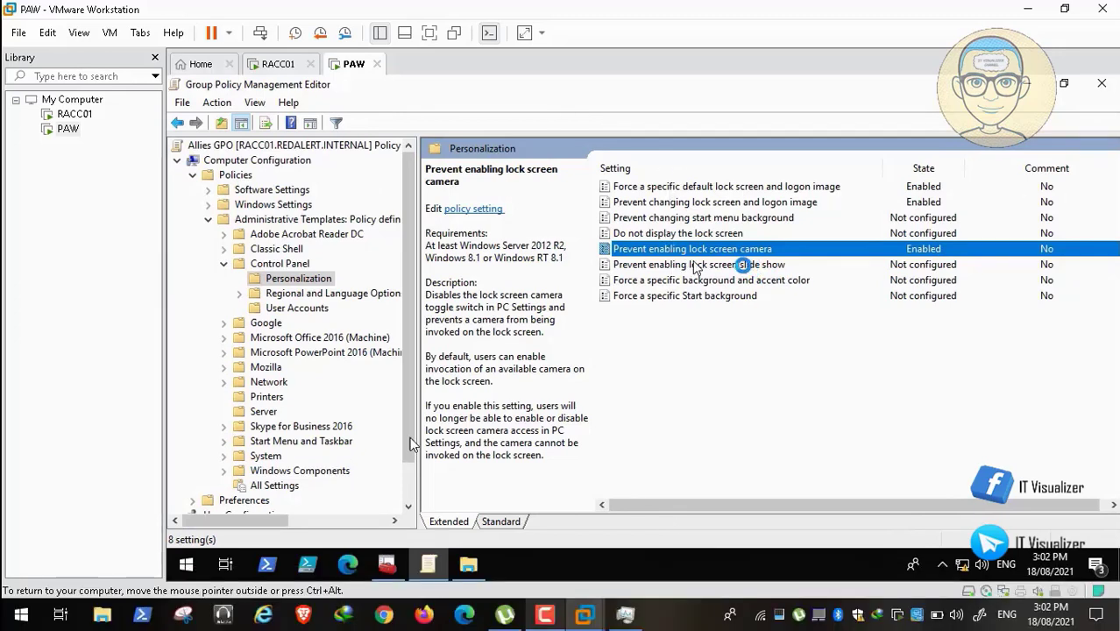
Set Prevent enabling lock screen slide show to Enabled and apply it.
mouse_move(5, 624)
double_click(744, 264)
left_click(181, 172)
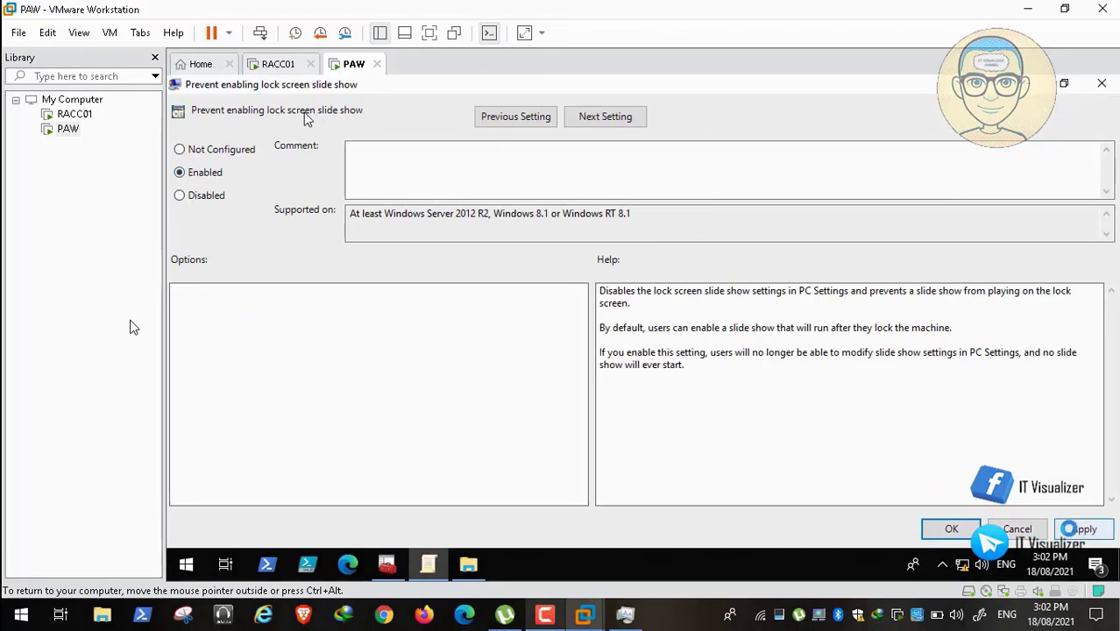
left_click(1078, 529)
left_click(948, 529)
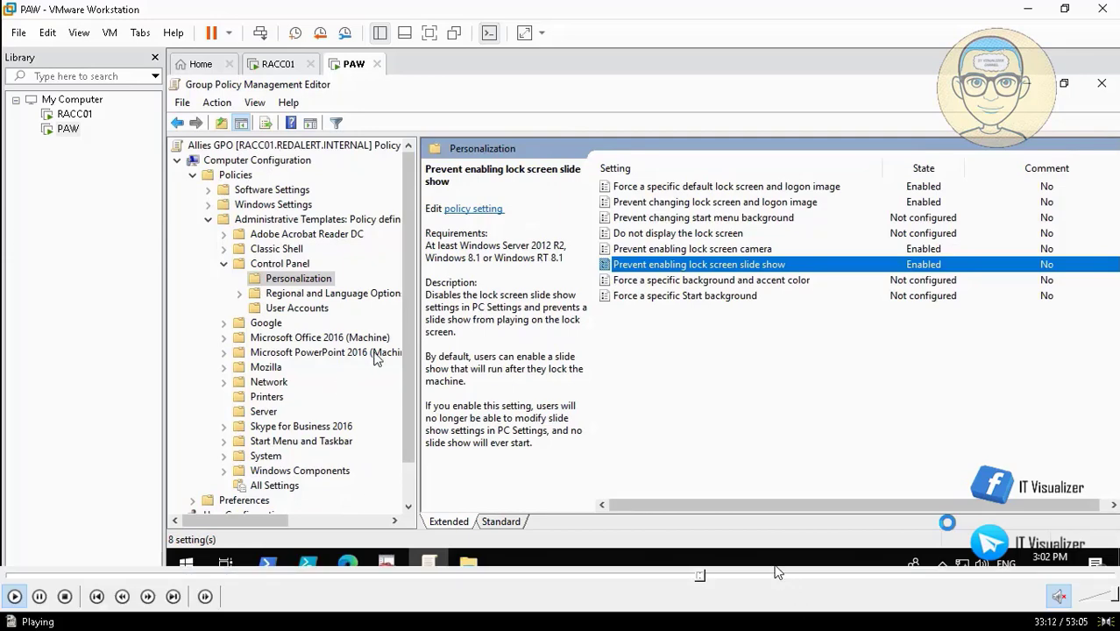
Move the tutorial video back to the part showing the collapsed policy tree.
left_click(707, 579)
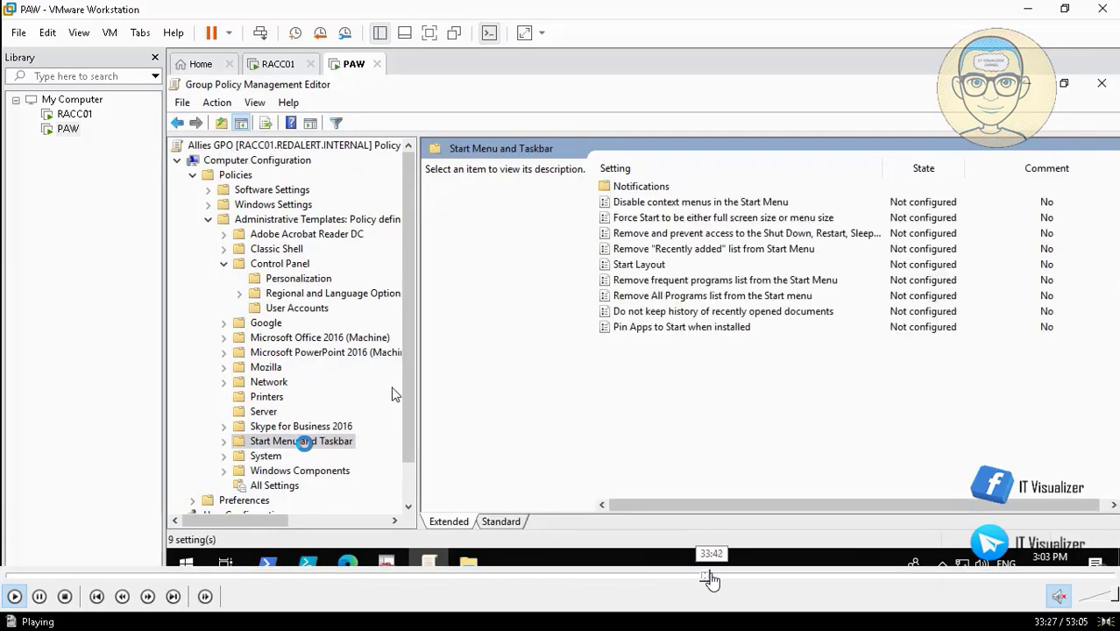
left_click(715, 579)
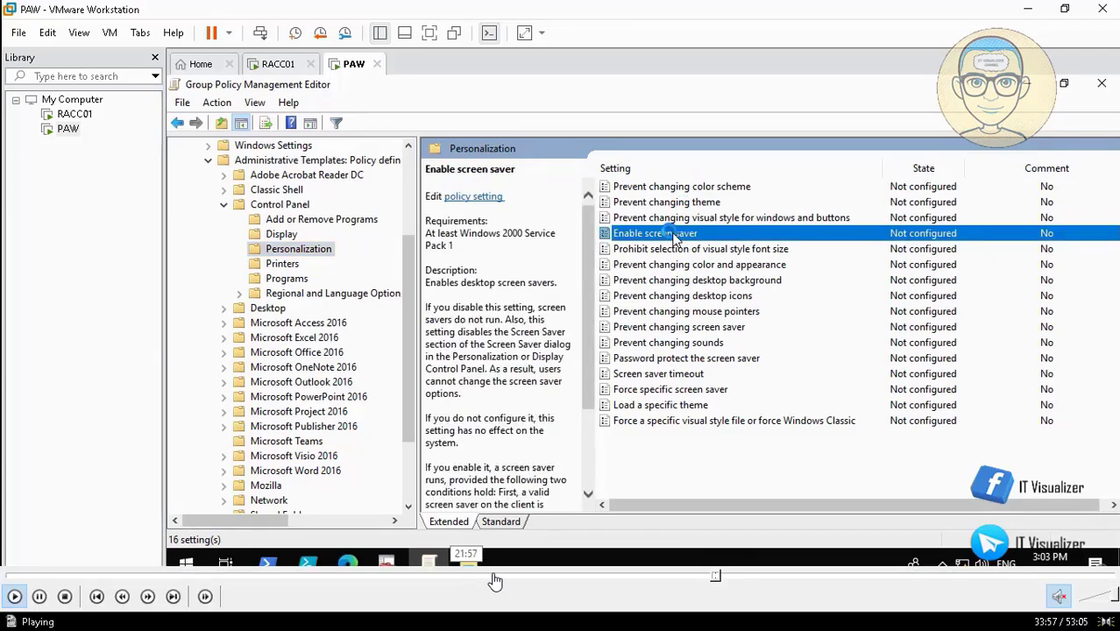
left_click(714, 579)
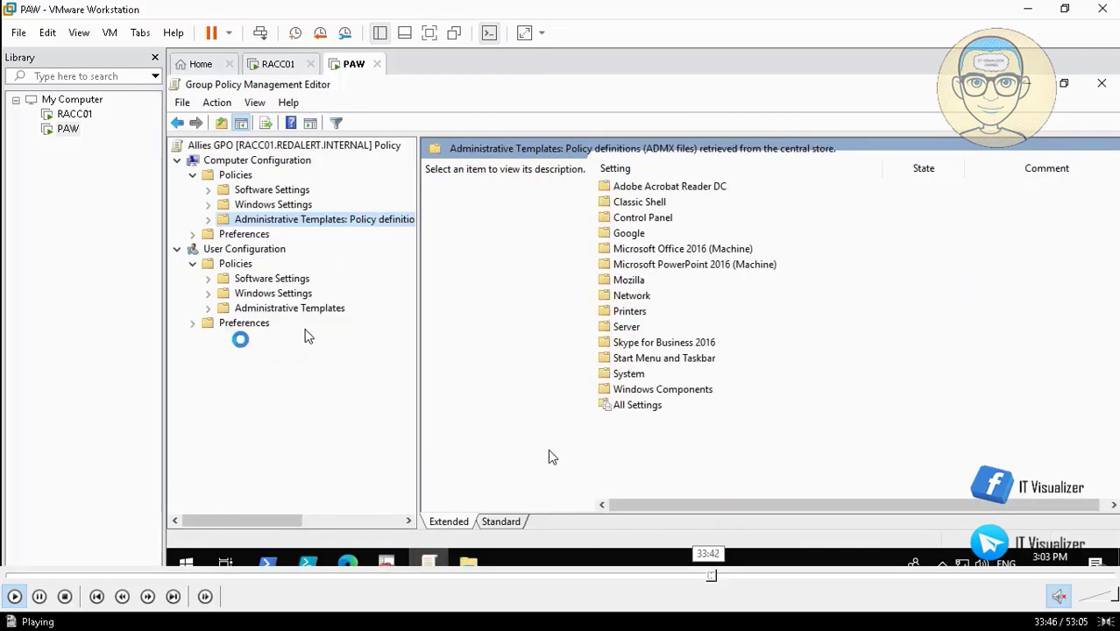
mouse_move(643, 576)
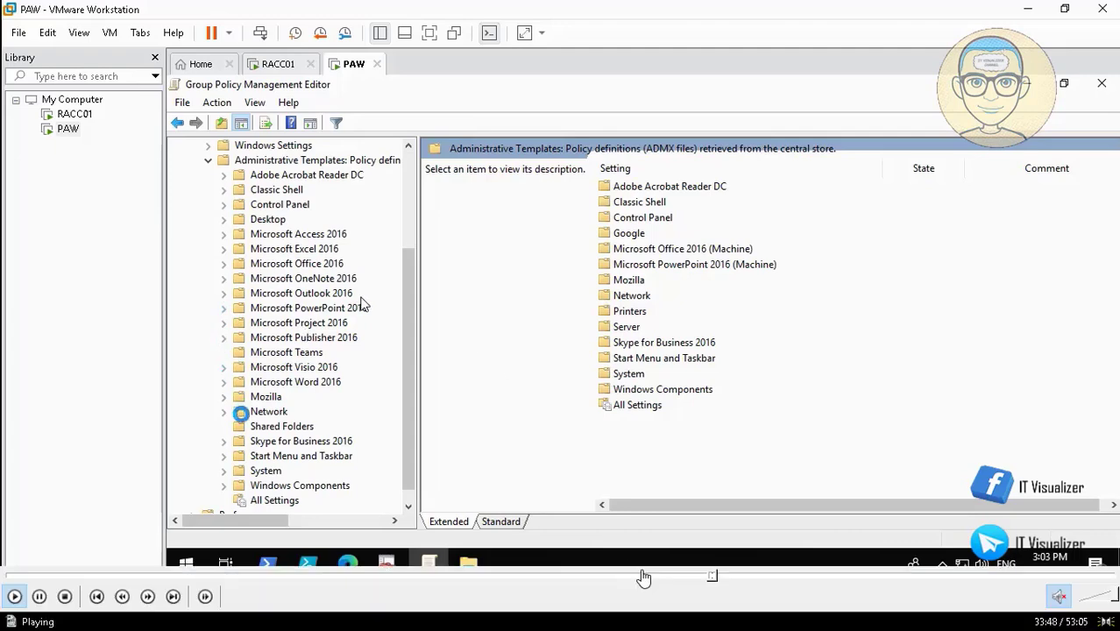
left_click(712, 580)
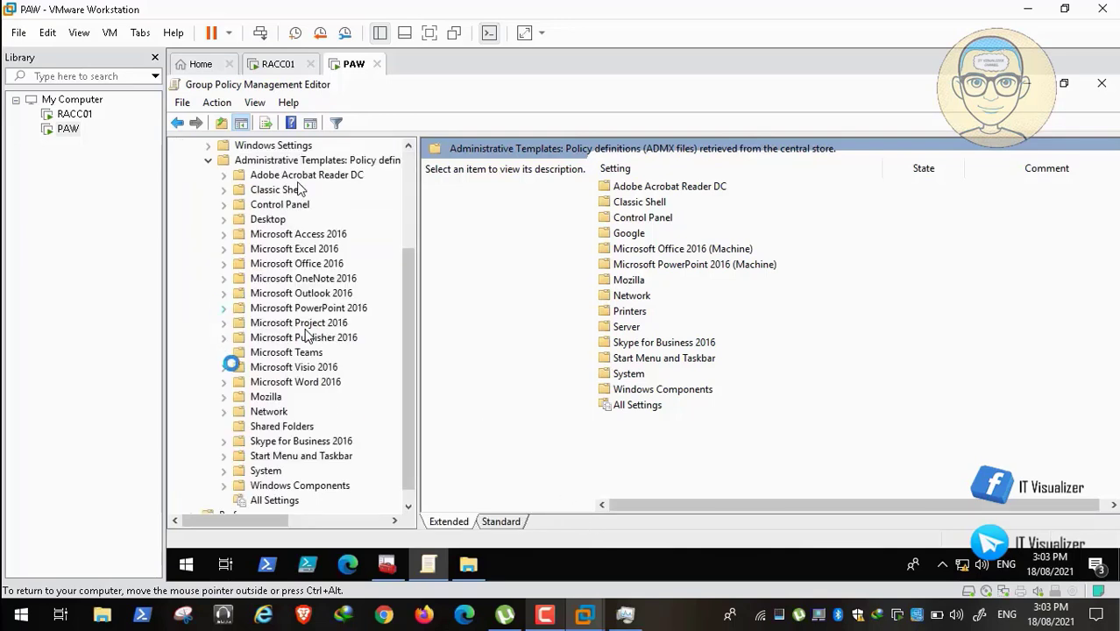
Go to Control Panel > Personalization and open the Enable screen saver policy.
left_click(223, 205)
left_click(298, 249)
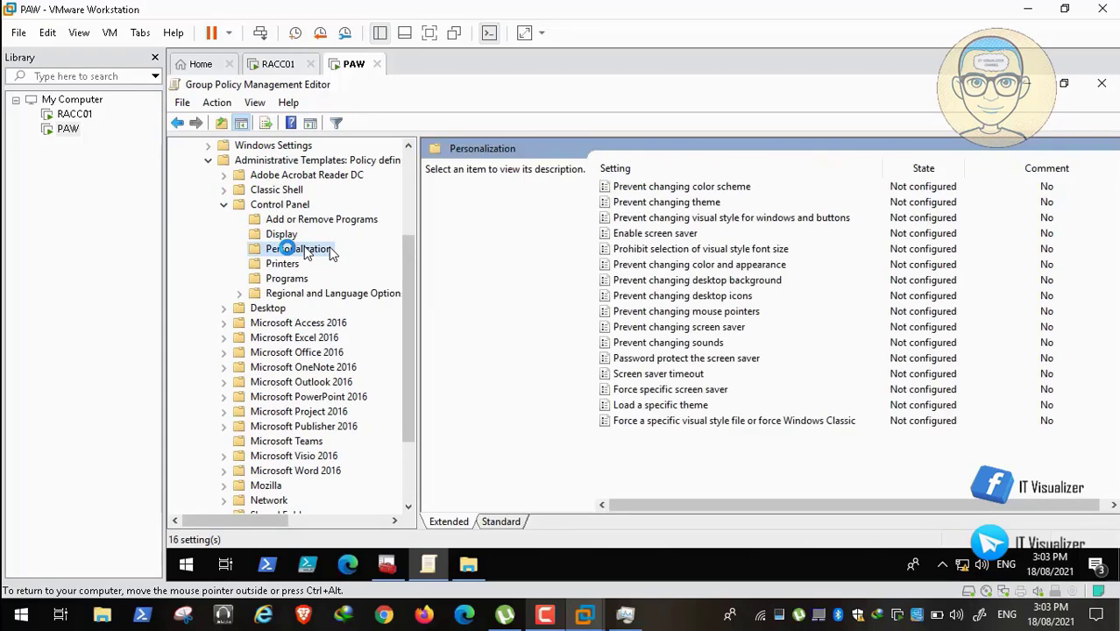
left_click(672, 234)
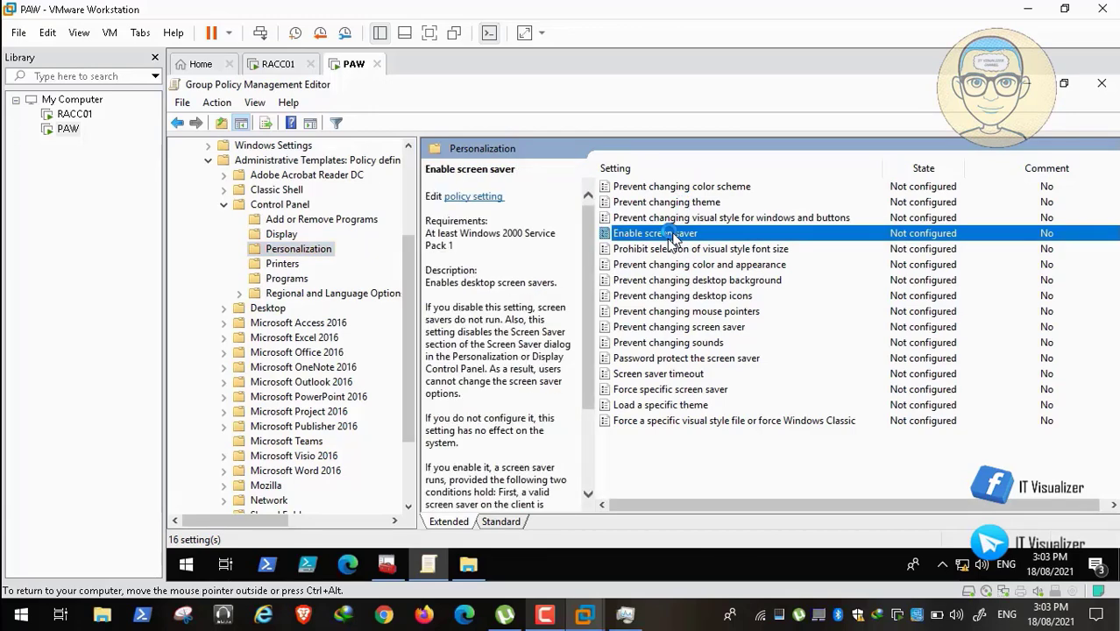
double_click(667, 238)
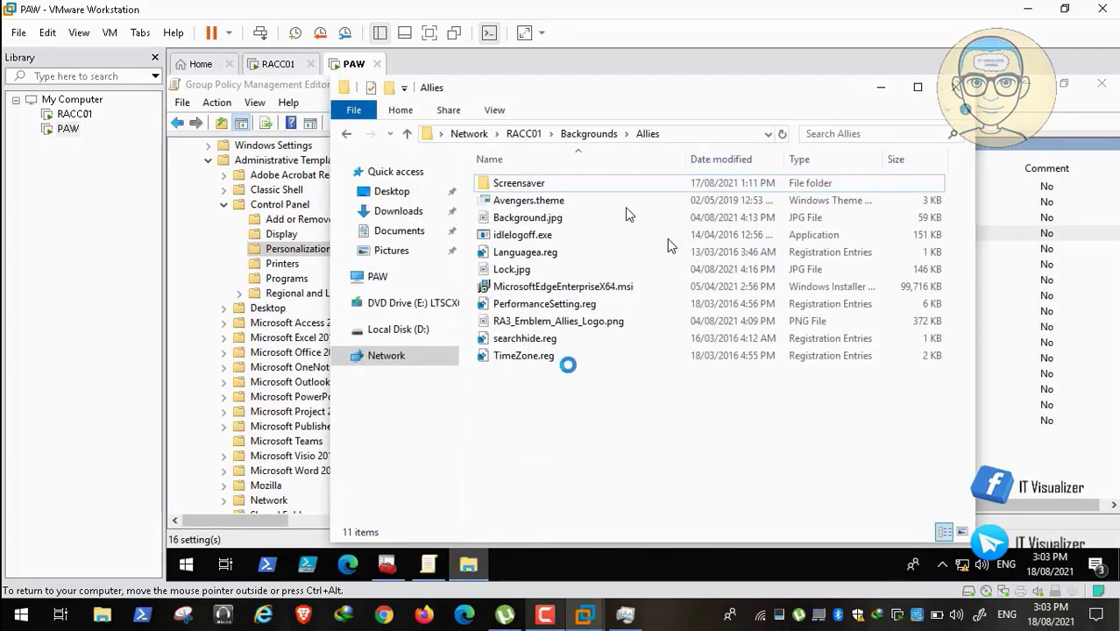
Pause and resume the tutorial video.
mouse_move(53, 592)
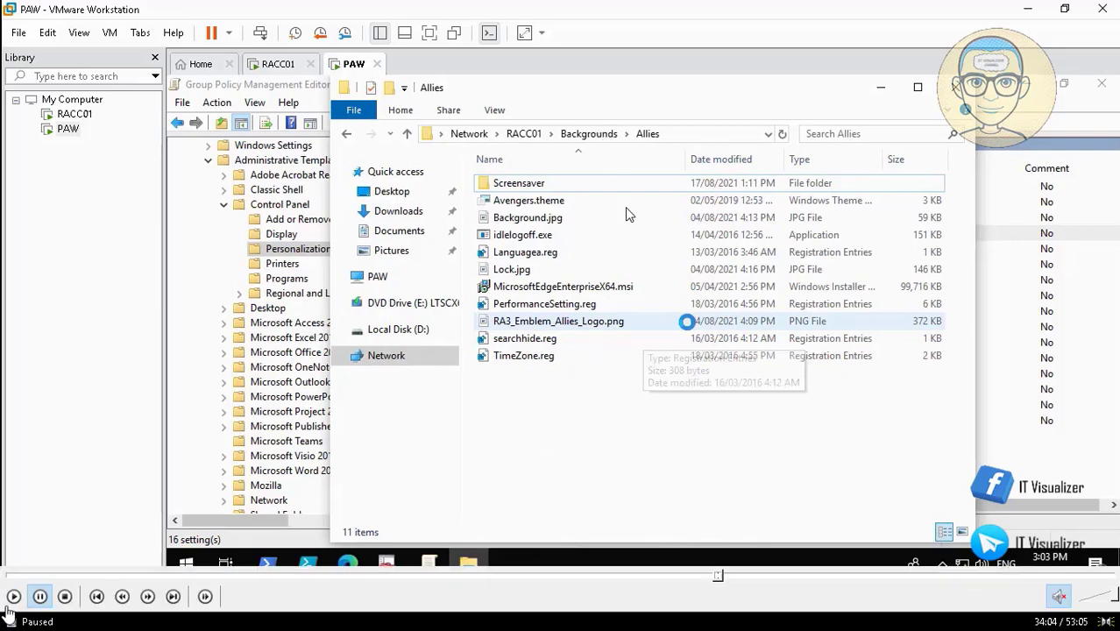
left_click(13, 597)
left_click(13, 597)
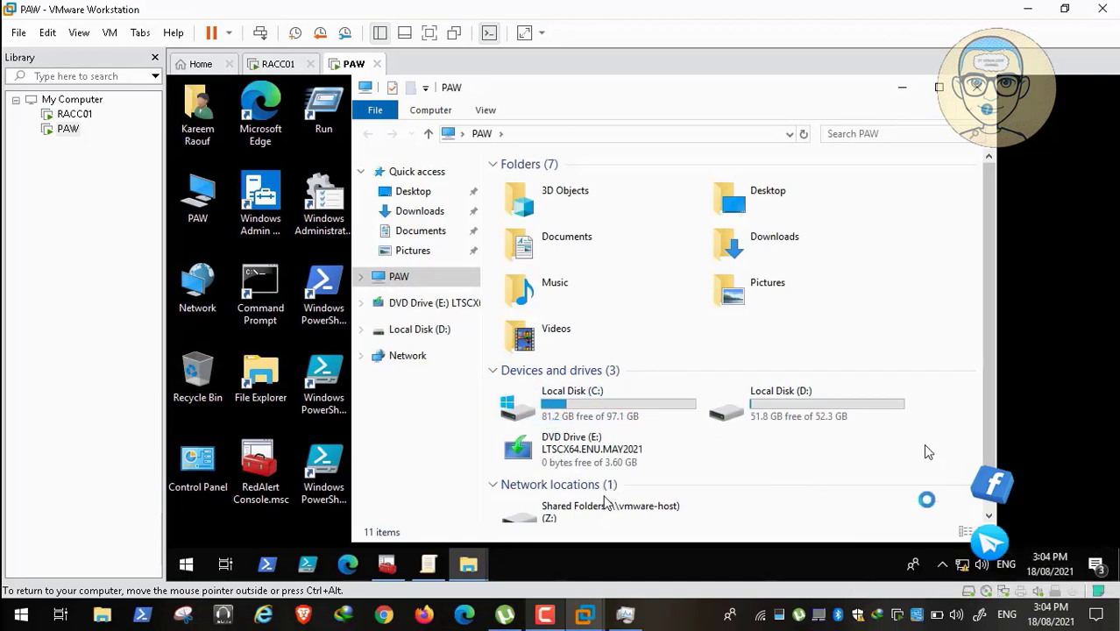
Copy Marvel.scr from Z:\ADToolsCollection\MarvelDomain\Backgrounds and Scripts.
double_click(670, 501)
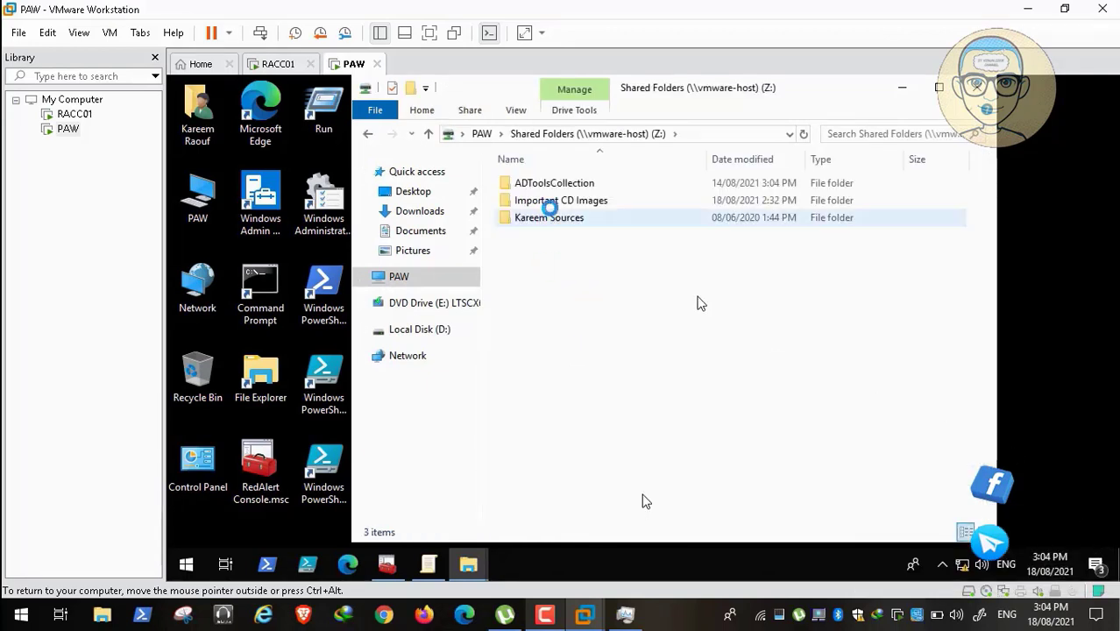
double_click(566, 183)
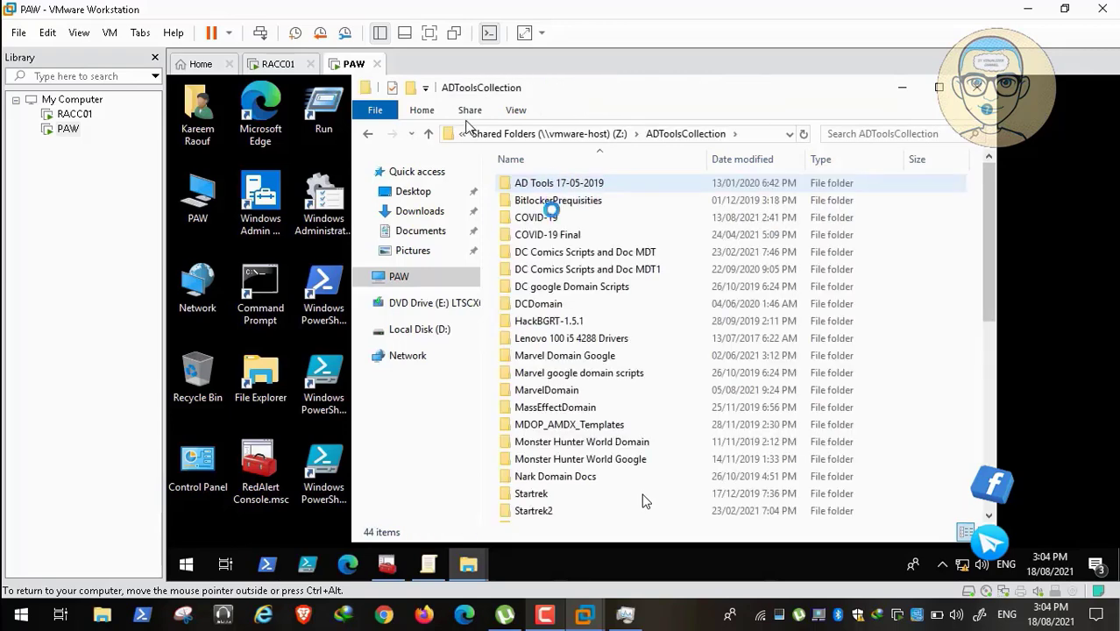
double_click(566, 390)
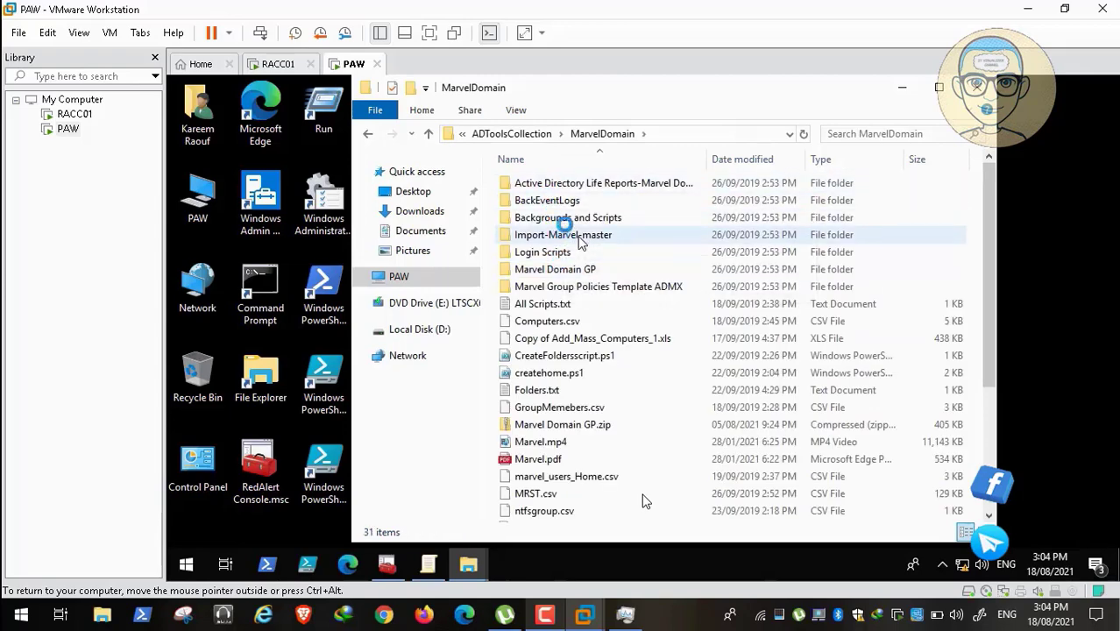
double_click(567, 217)
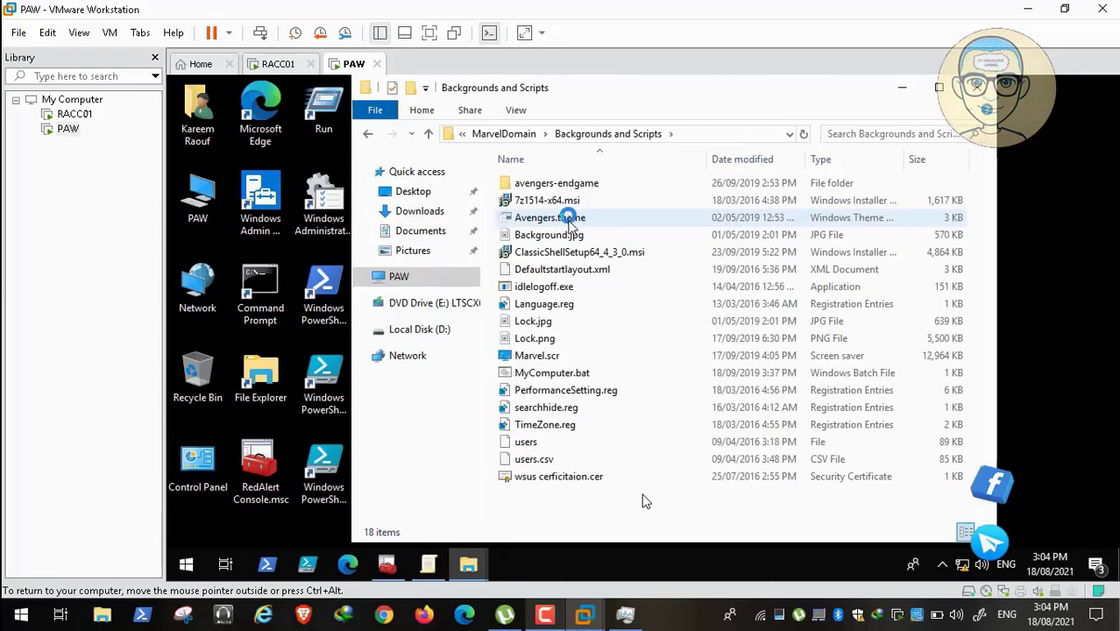
left_click(536, 355)
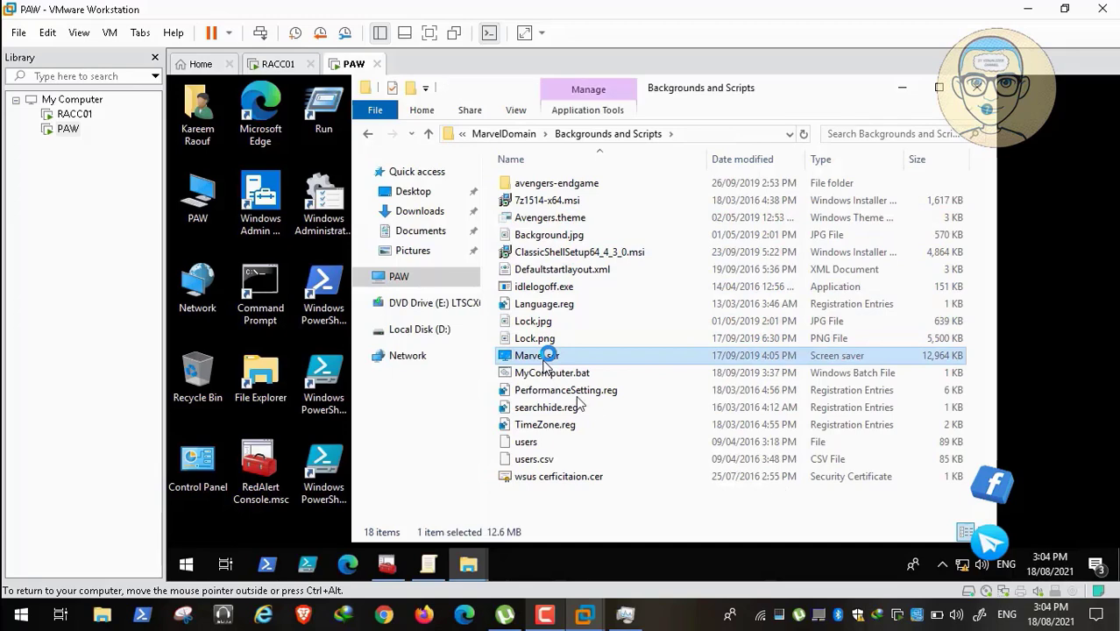
right_click(547, 355)
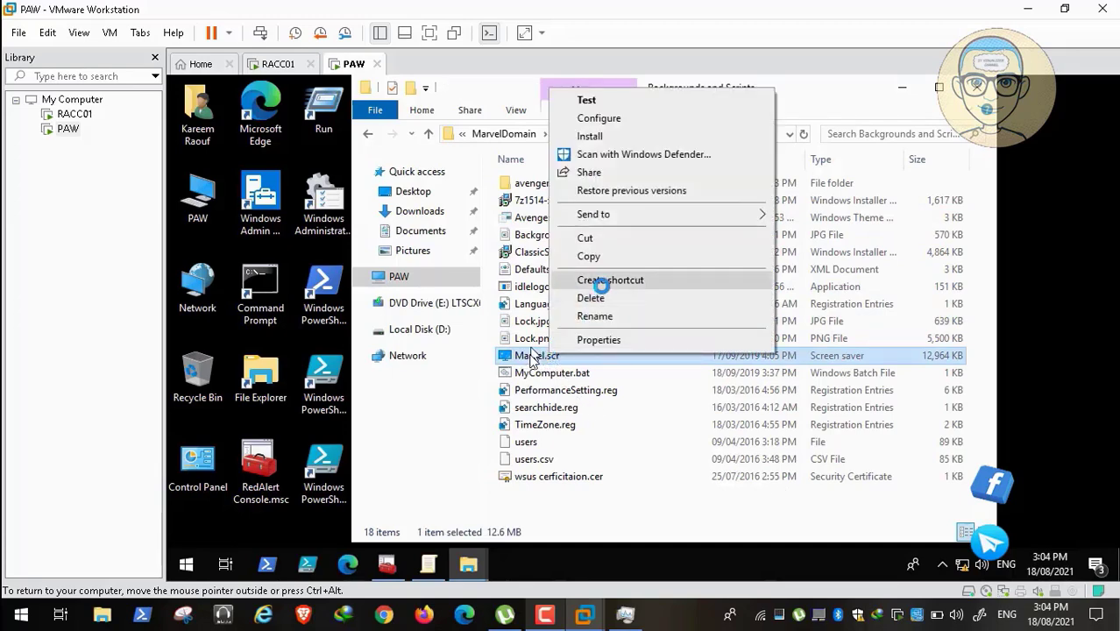
left_click(591, 256)
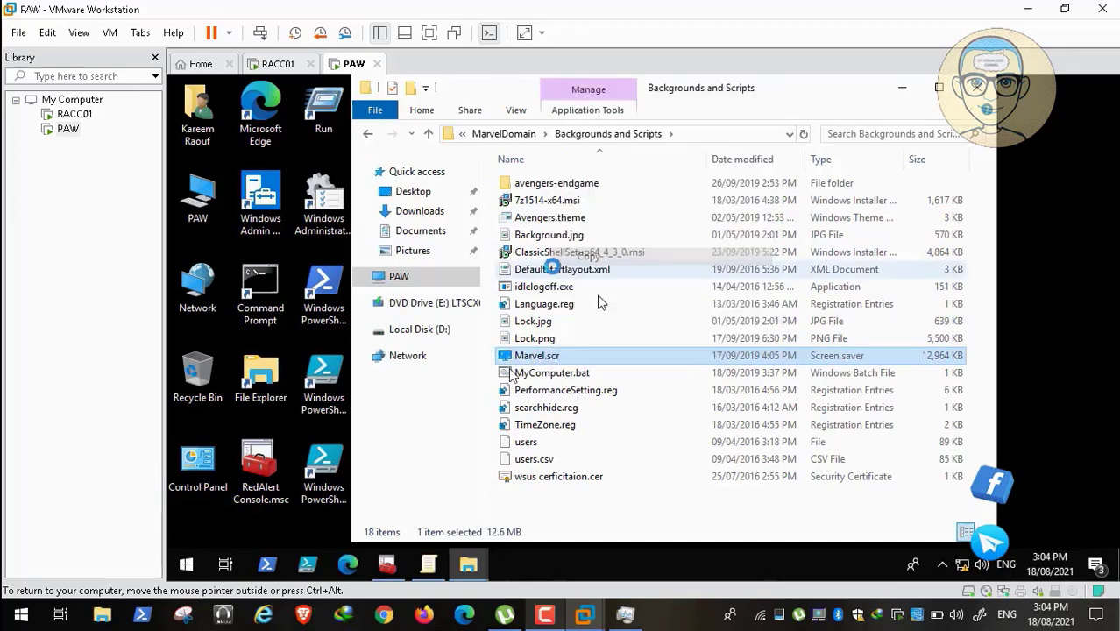
left_click(429, 329)
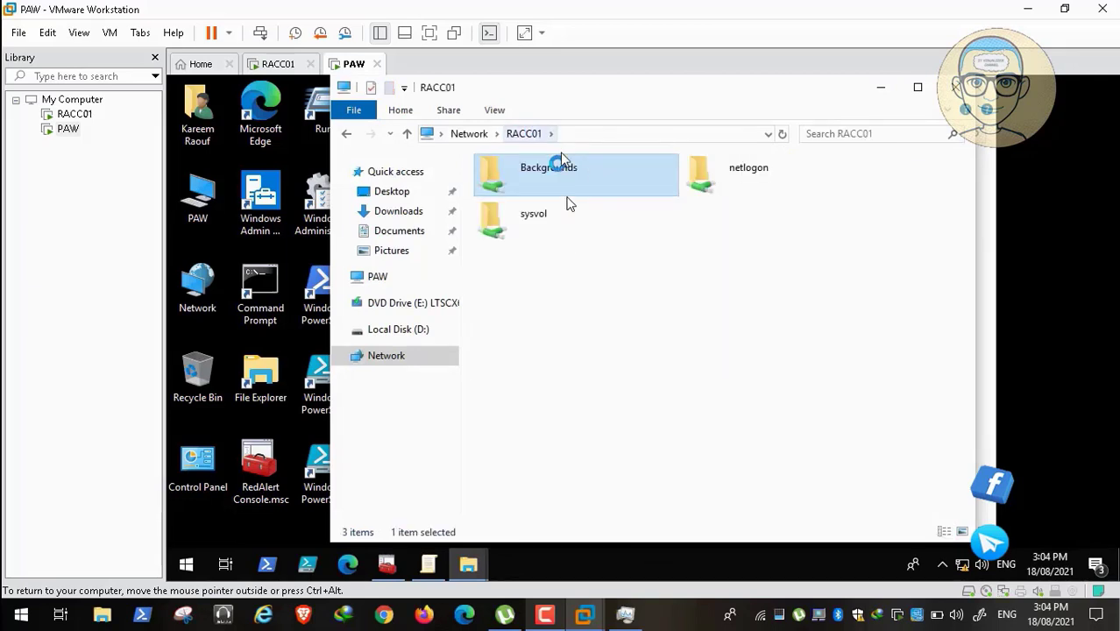
Paste Marvel.scr into the \\RACC01\Backgrounds share.
double_click(555, 180)
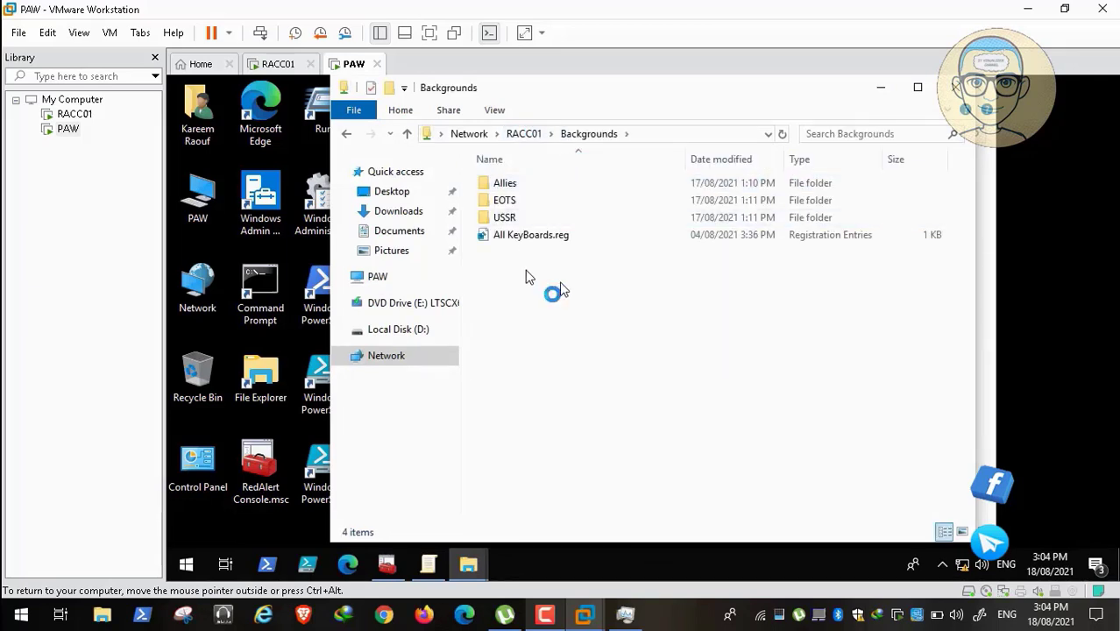
right_click(529, 295)
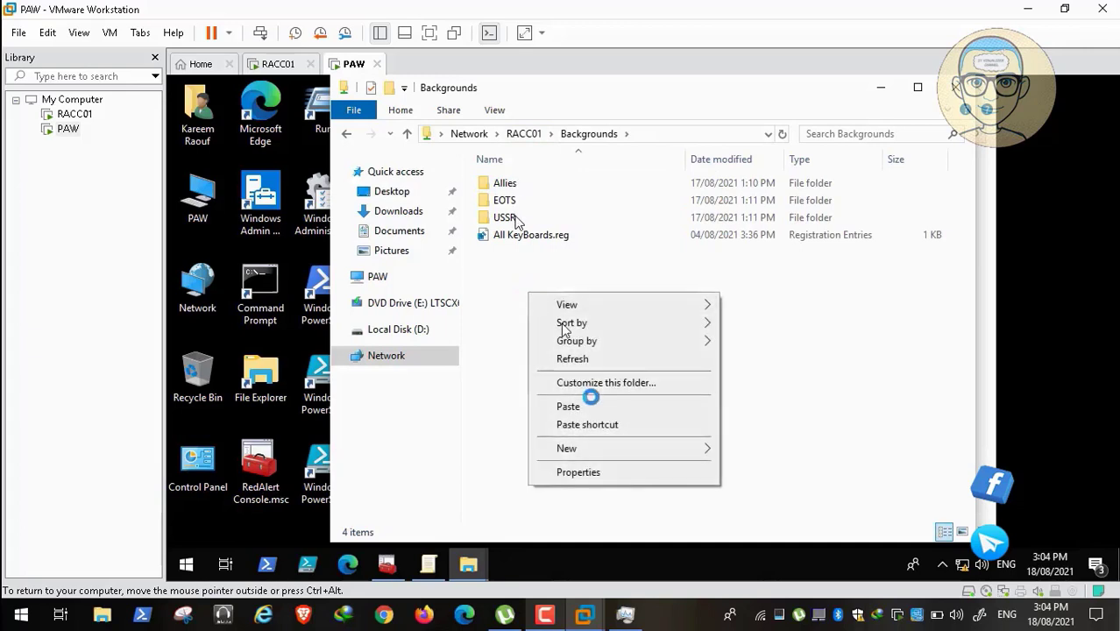
left_click(593, 405)
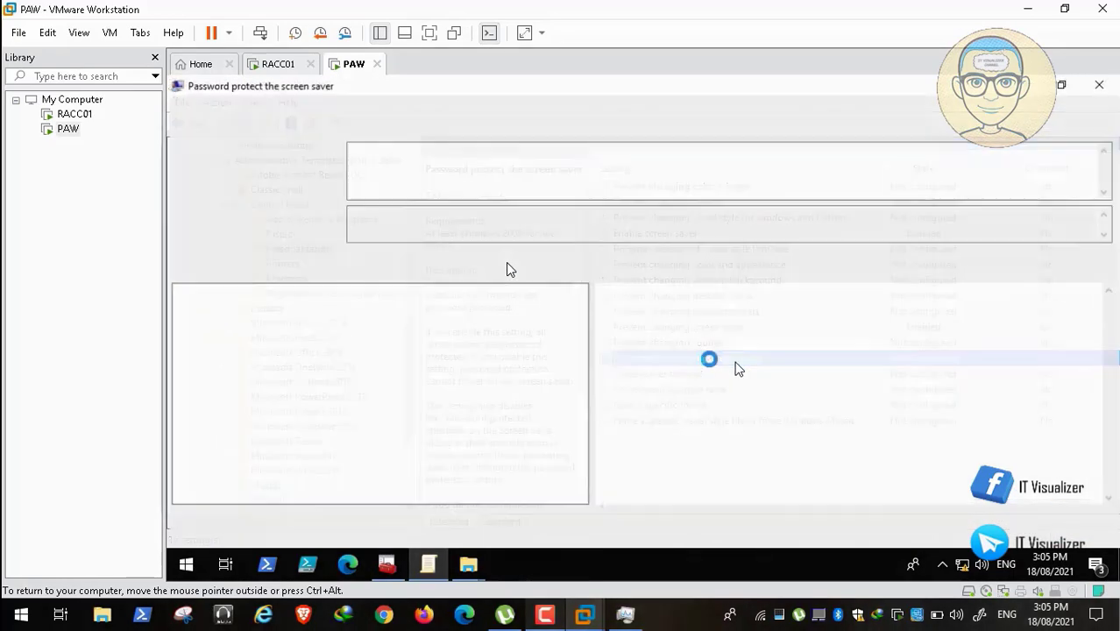
Skip the tutorial video ahead to the screen saver timeout section.
mouse_move(215, 505)
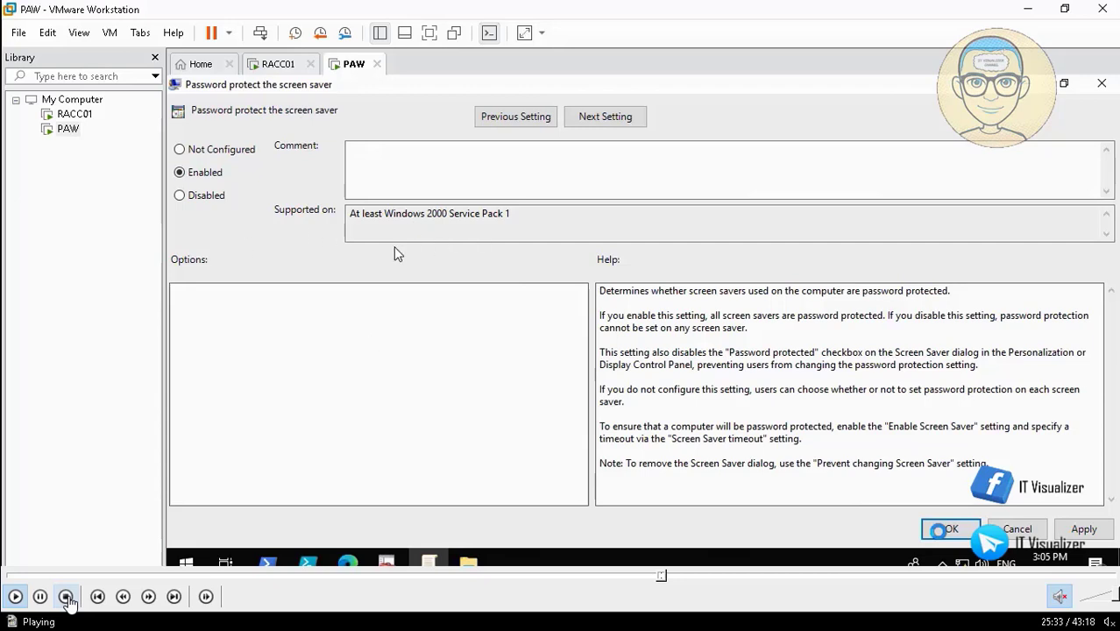
left_click(40, 596)
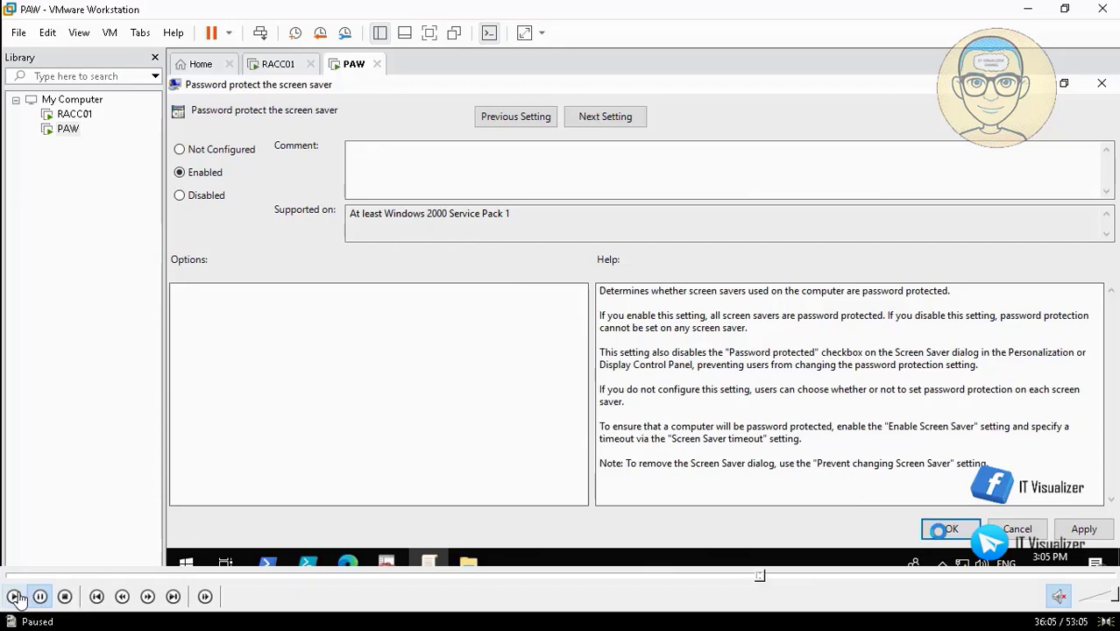
left_click(15, 596)
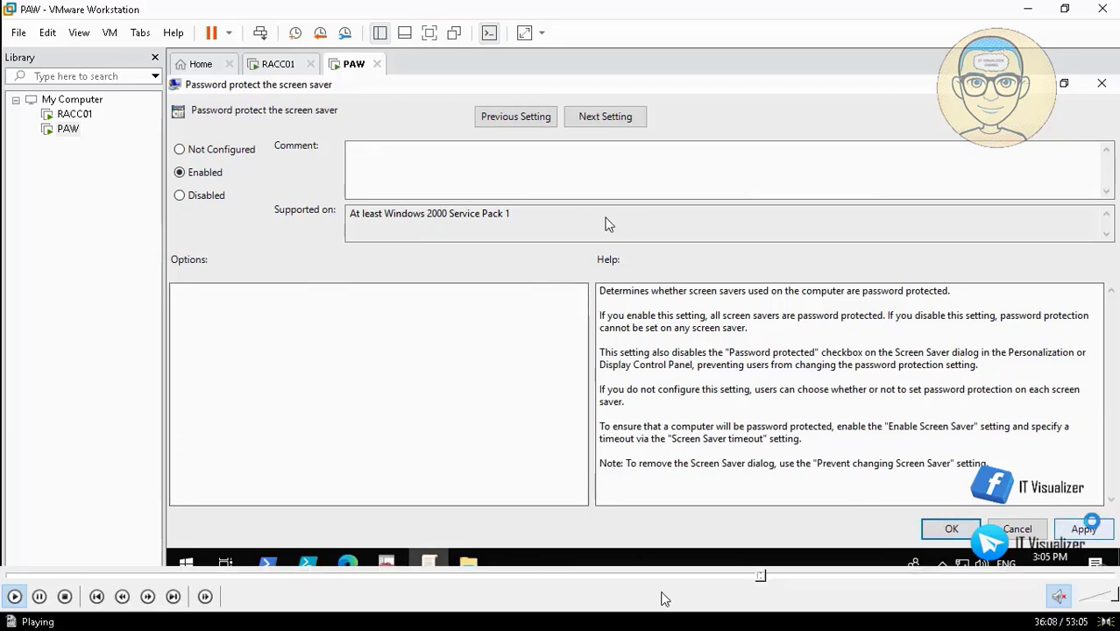
left_click(760, 577)
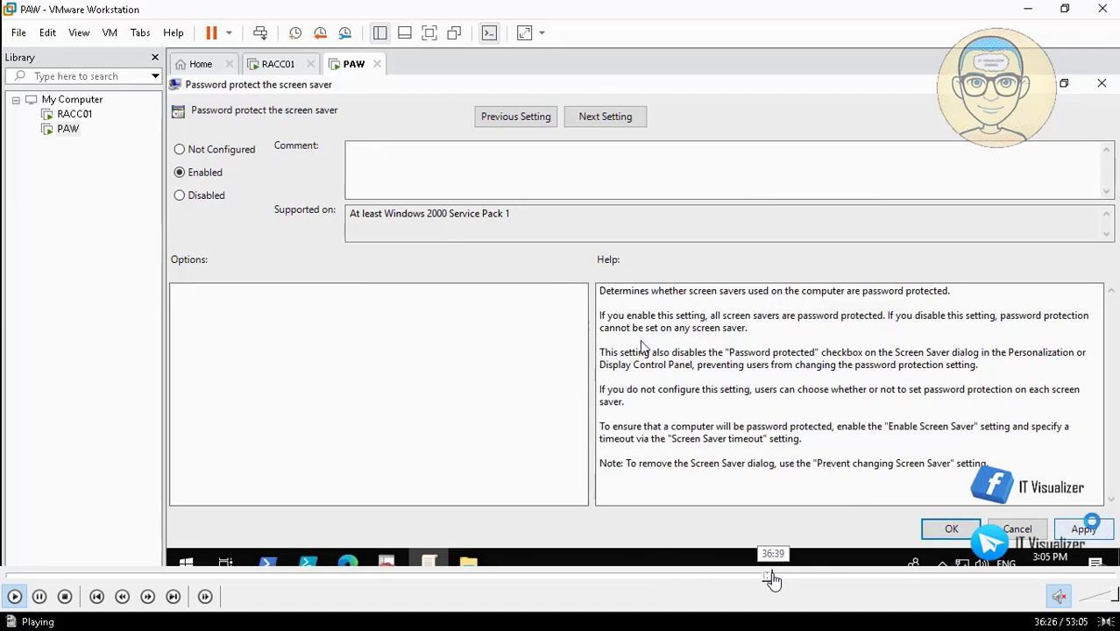
left_click(774, 577)
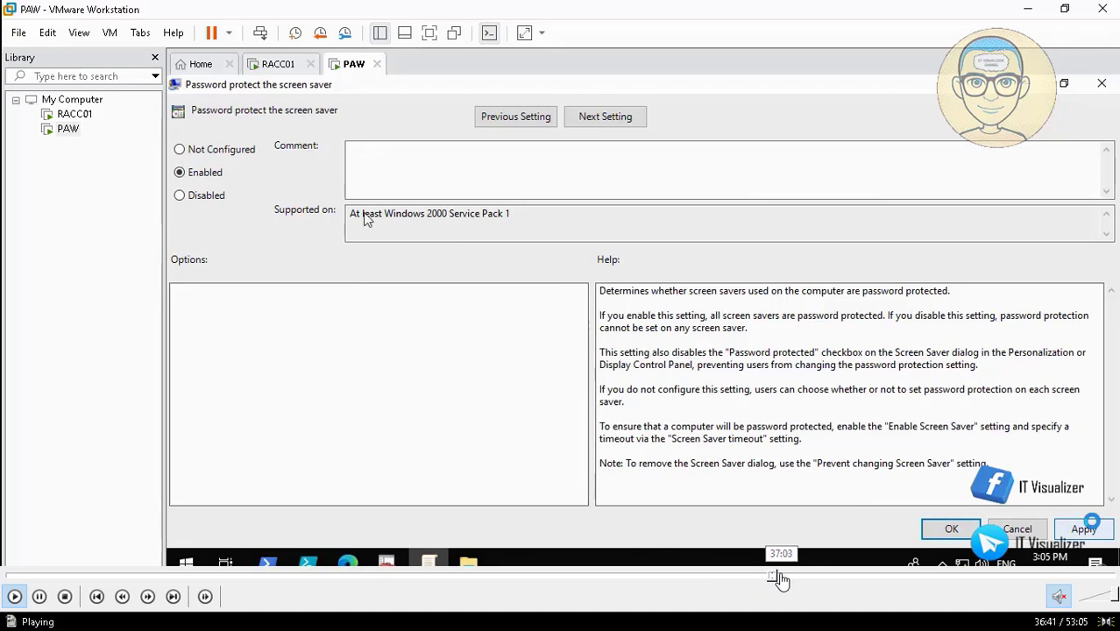
left_click(782, 577)
left_click(787, 577)
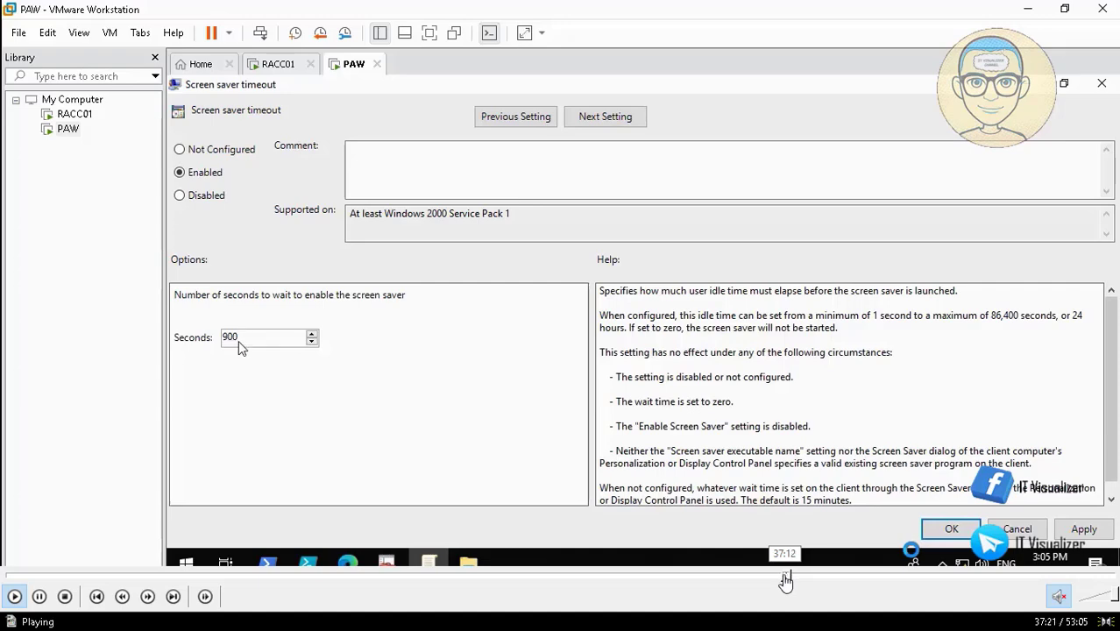
Rewind the tutorial video slightly to the screen saver timeout part.
left_click(785, 579)
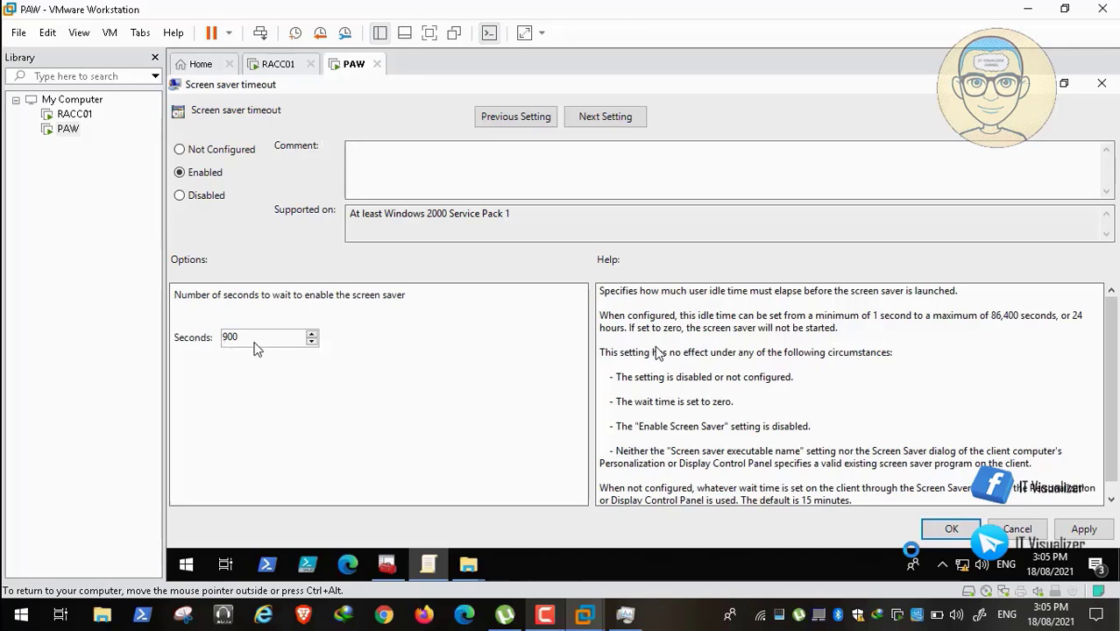
mouse_move(35, 604)
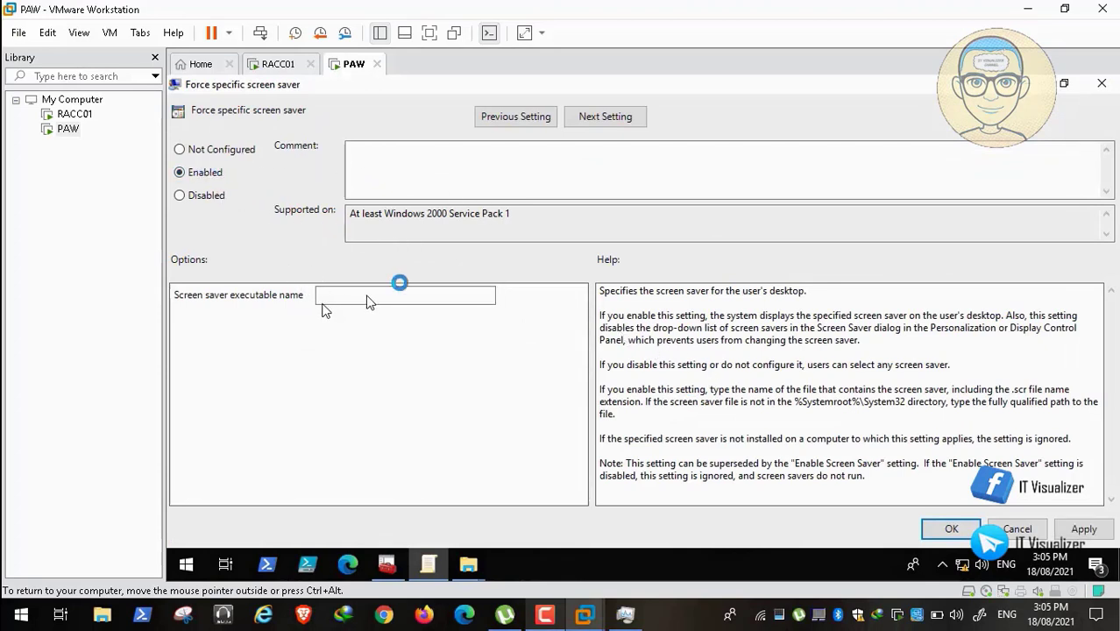
Paste the \\RACC01\Backgrounds folder path into the Screen saver executable name field.
left_click(424, 303)
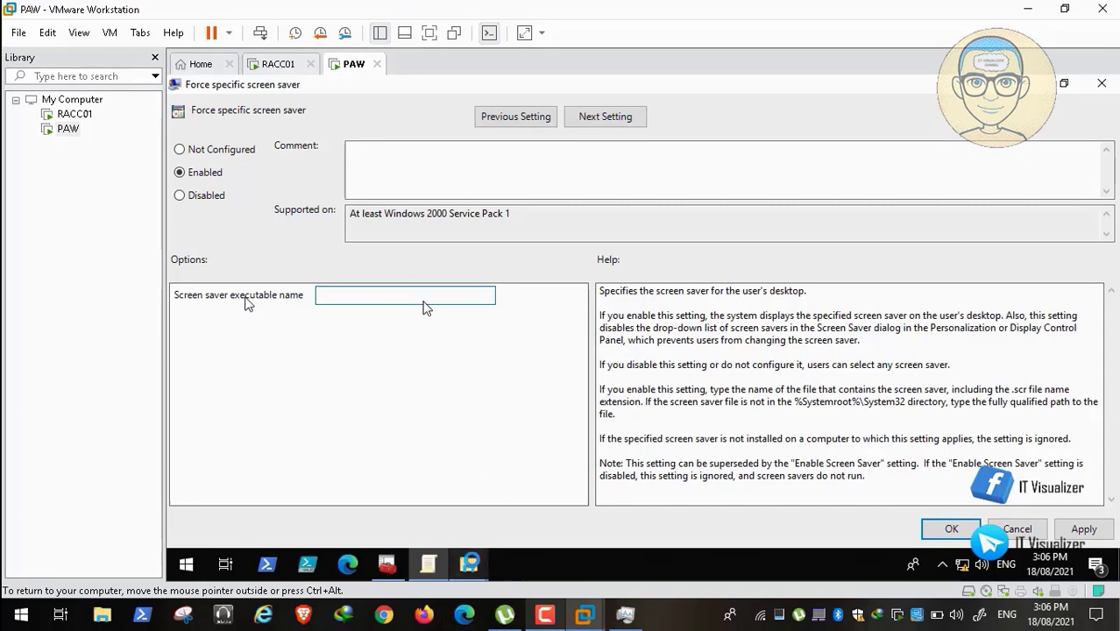
left_click(468, 563)
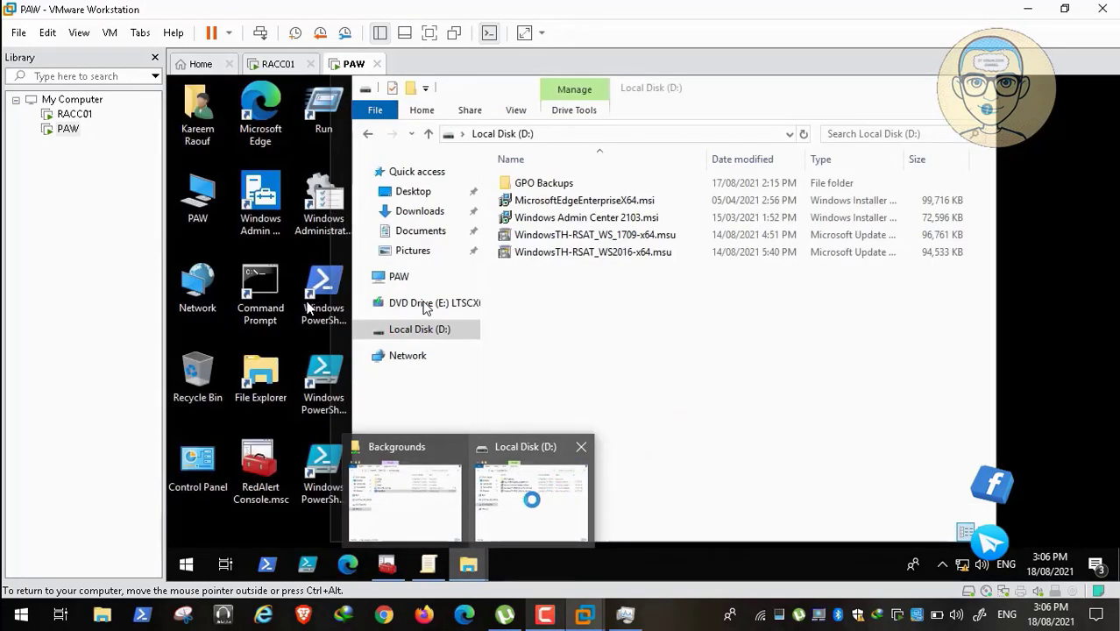
left_click(443, 495)
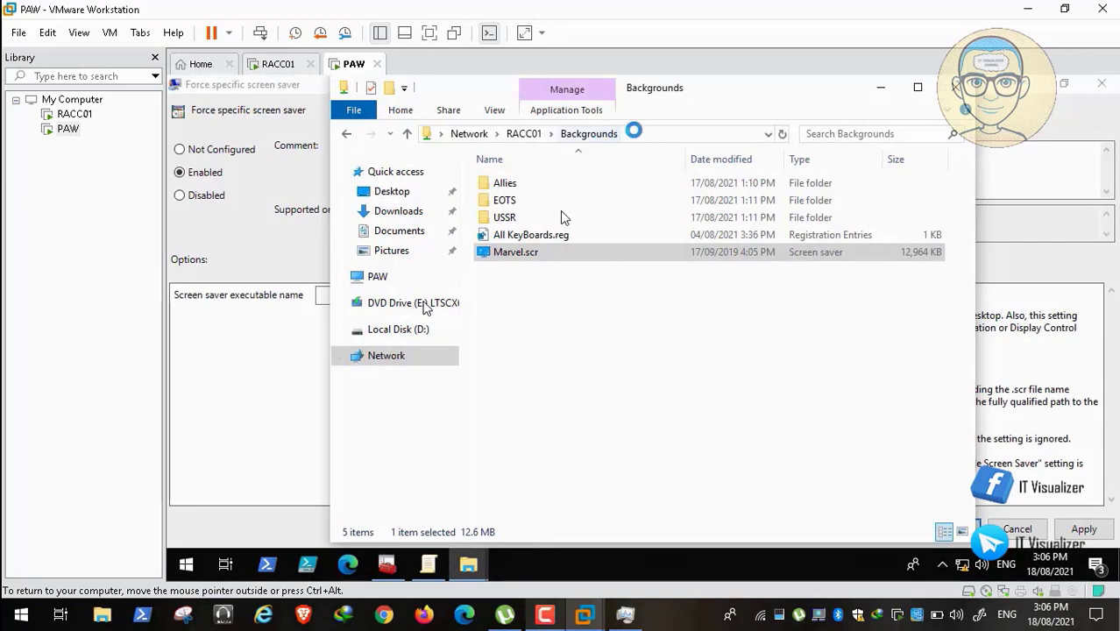
left_click(651, 136)
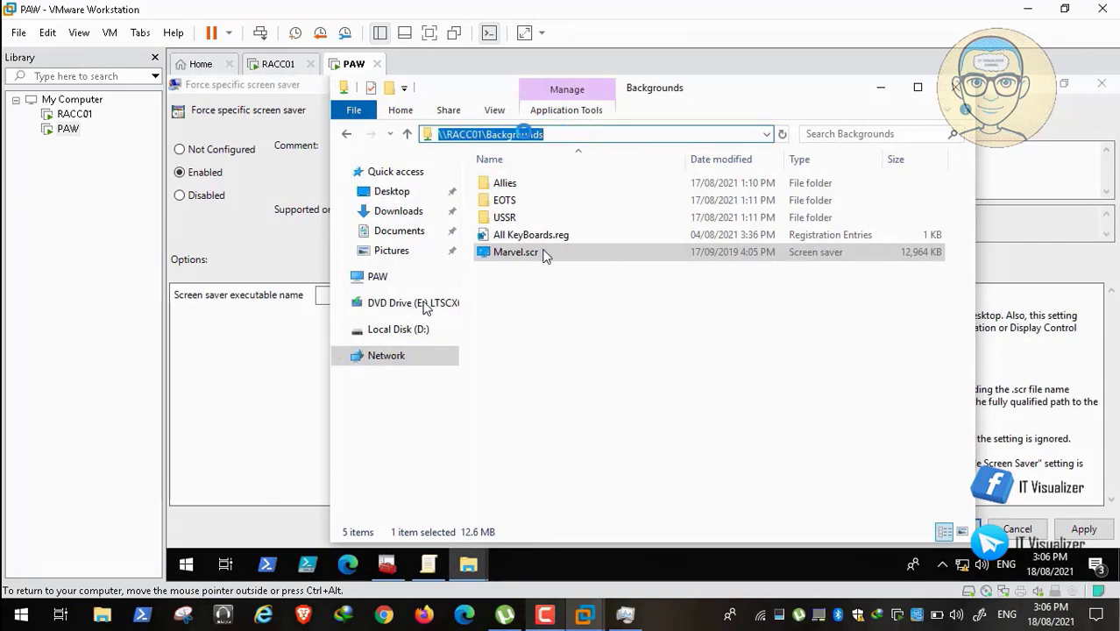
right_click(523, 133)
left_click(568, 182)
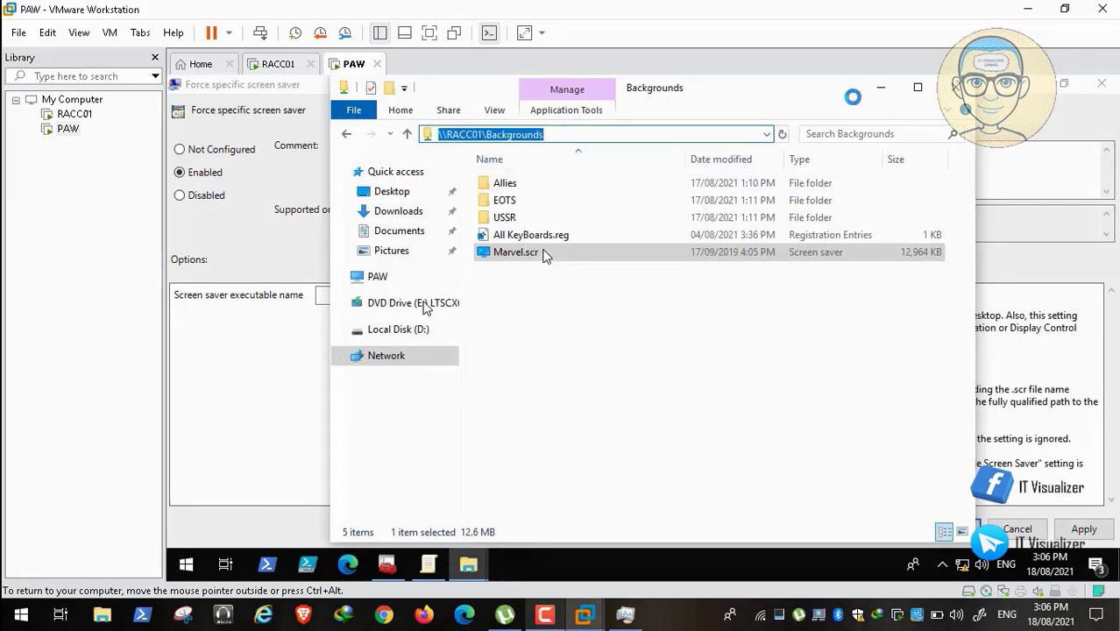
key("alt+Tab")
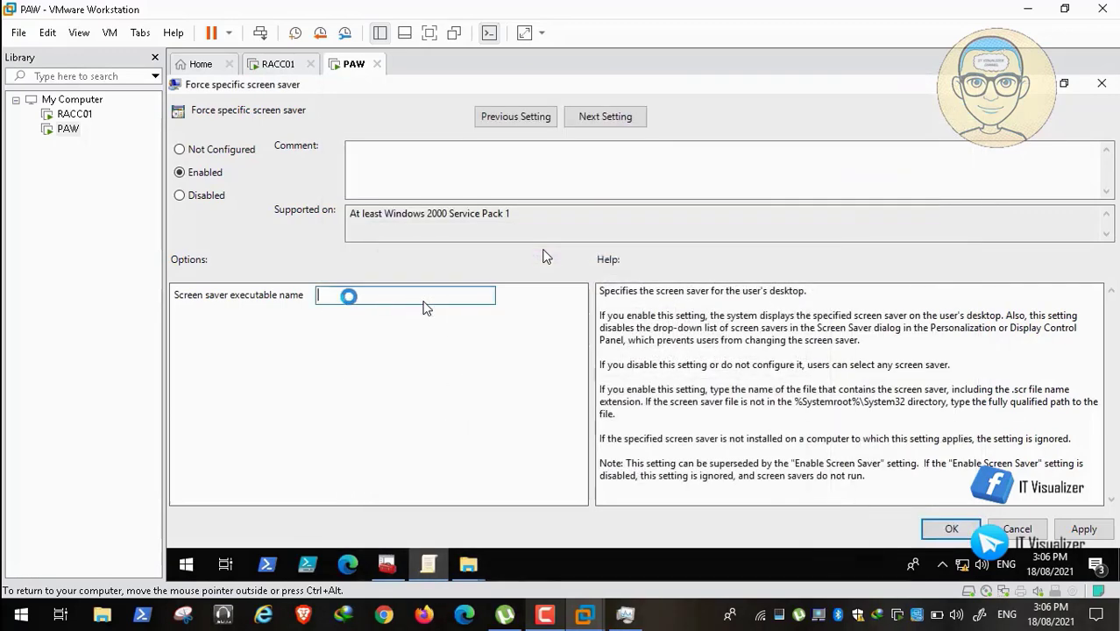
key("ctrl+v")
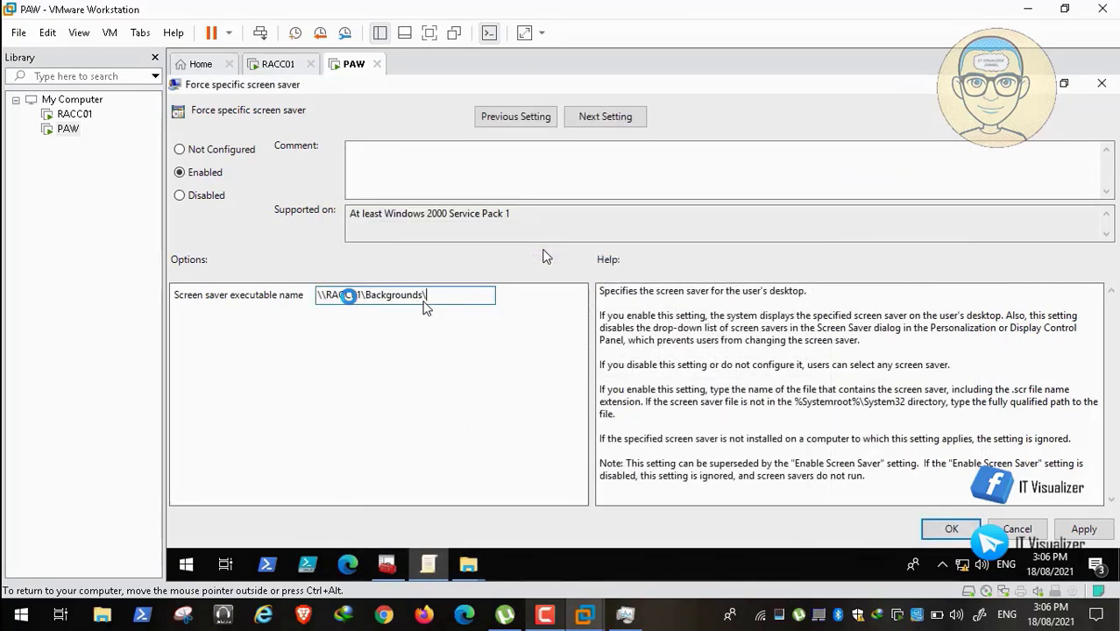
Append Marvel.scr to the path and apply the Force specific screen saver policy.
mouse_move(468, 564)
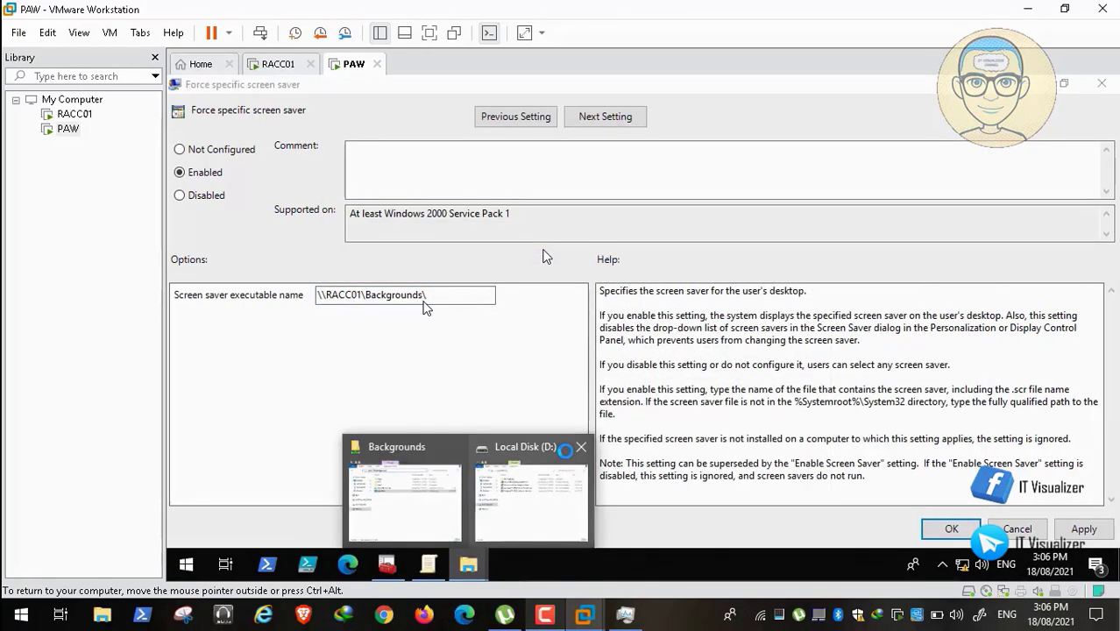
left_click(421, 491)
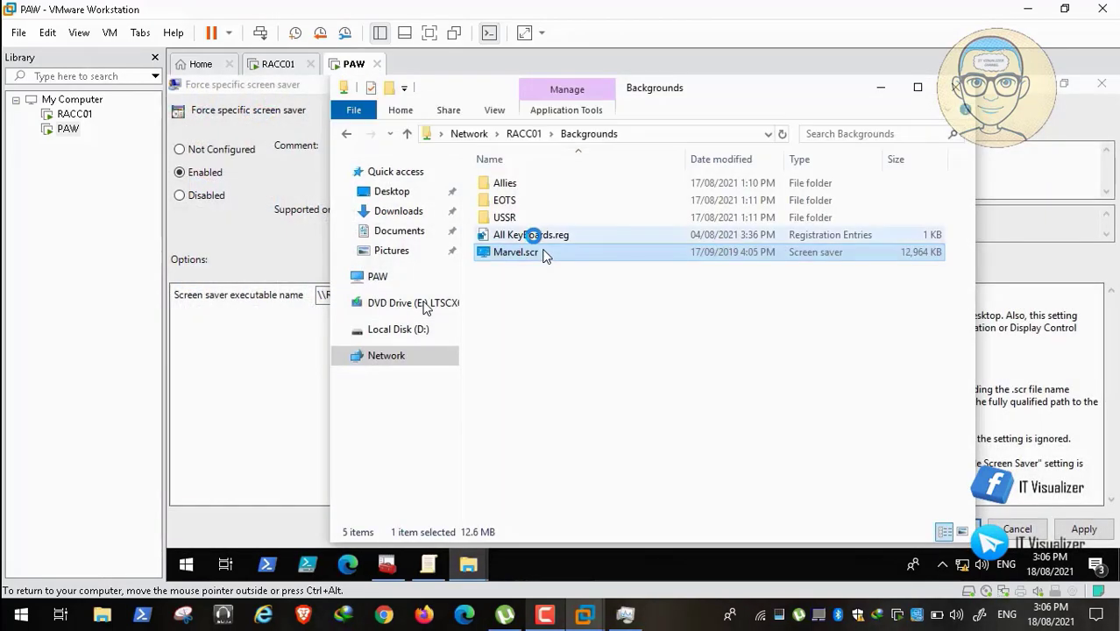
right_click(543, 254)
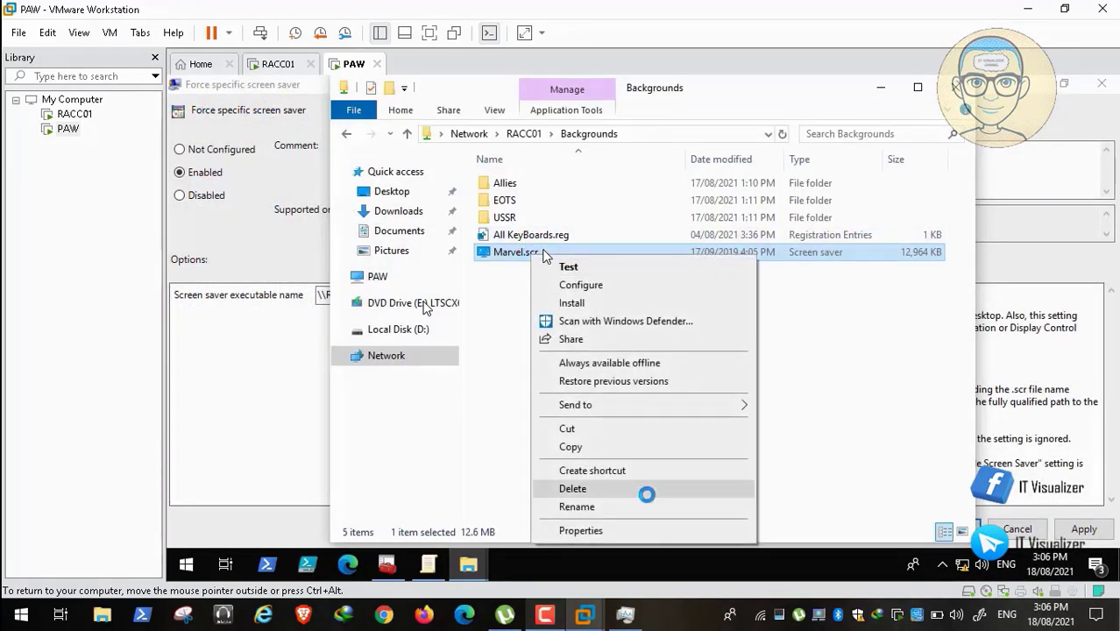
left_click(643, 507)
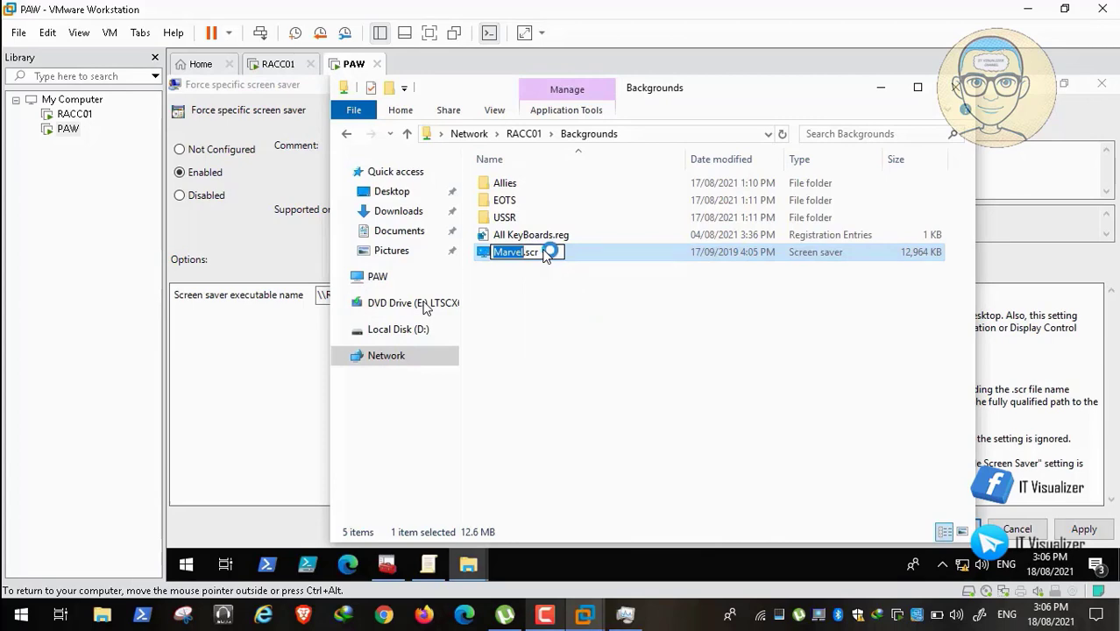
key("ctrl+a")
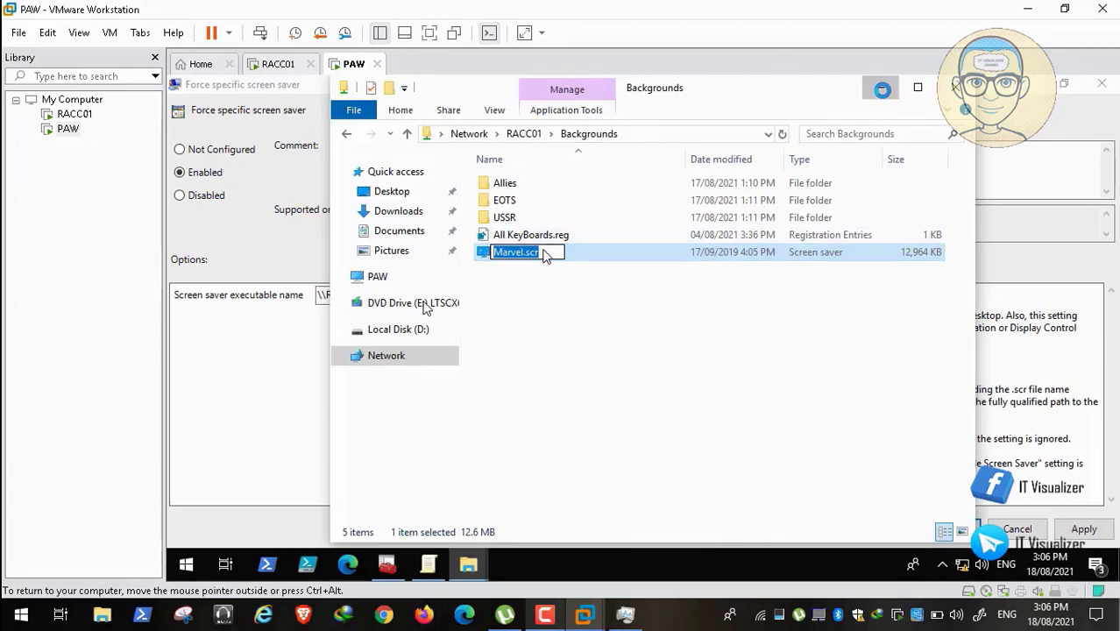
left_click(881, 90)
left_click(473, 295)
key("ctrl+v")
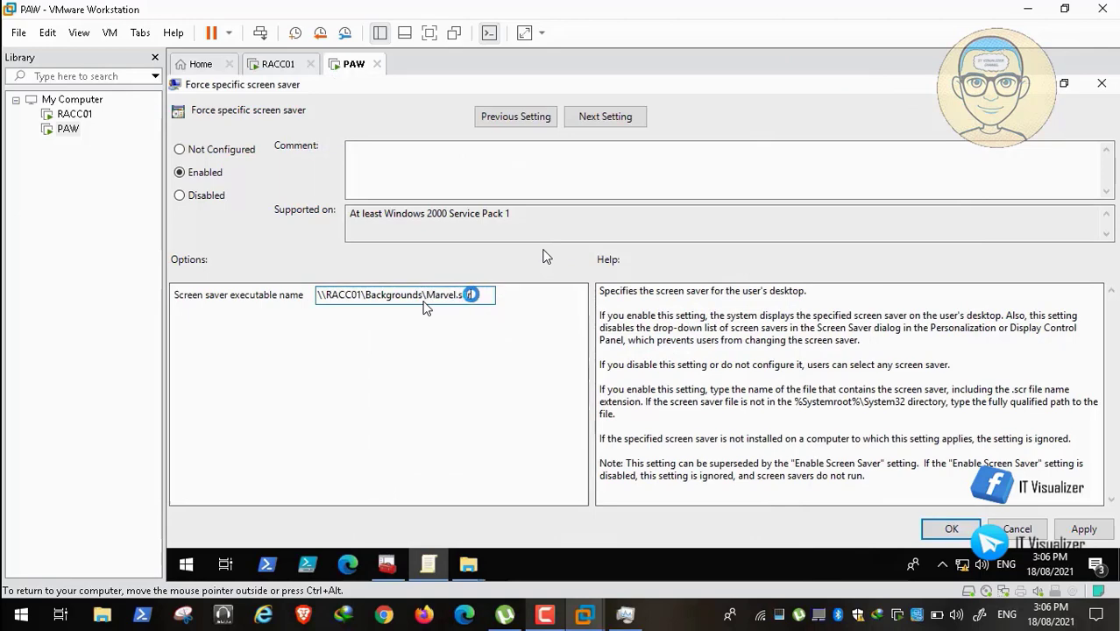
left_click(1052, 527)
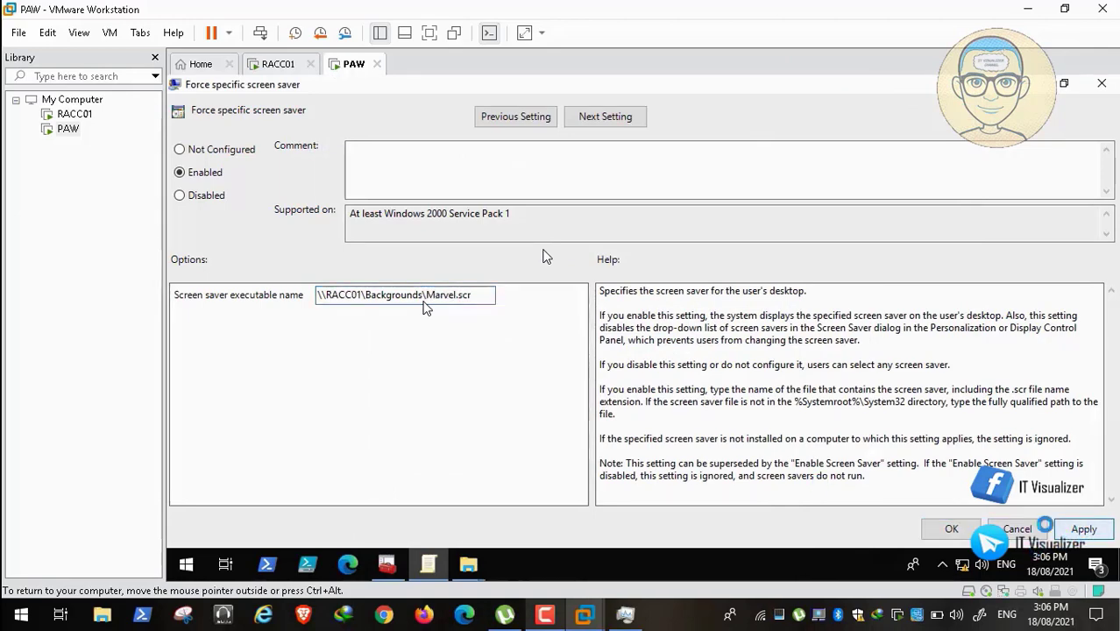
left_click(951, 529)
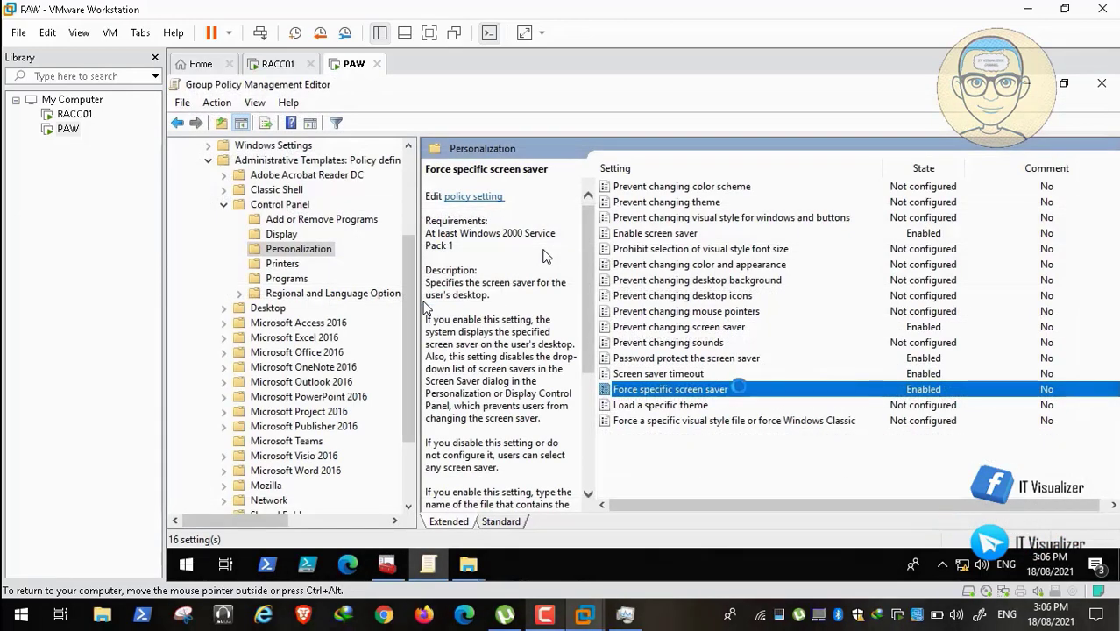
Under Desktop > Desktop, open Desktop Wallpaper and set it to Enabled.
left_click(696, 403)
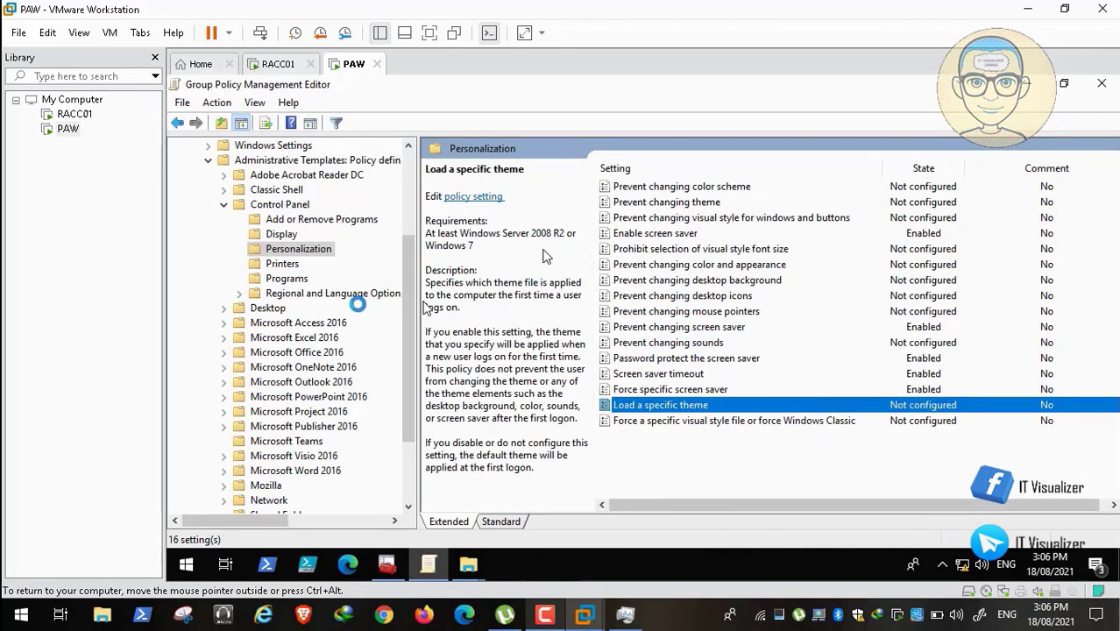
left_click(265, 307)
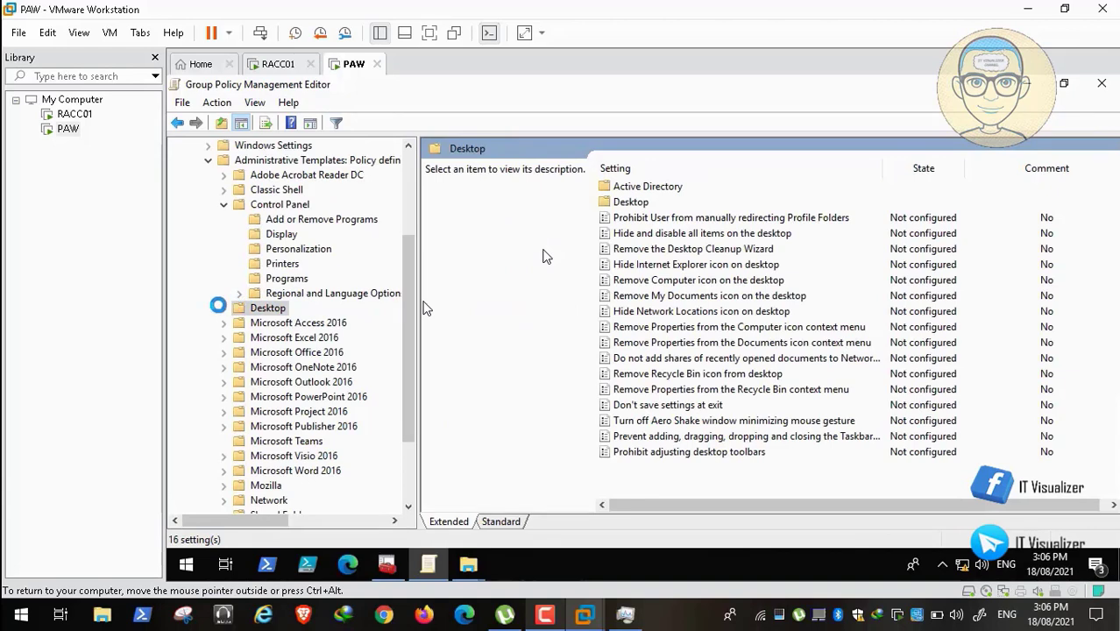
left_click(224, 308)
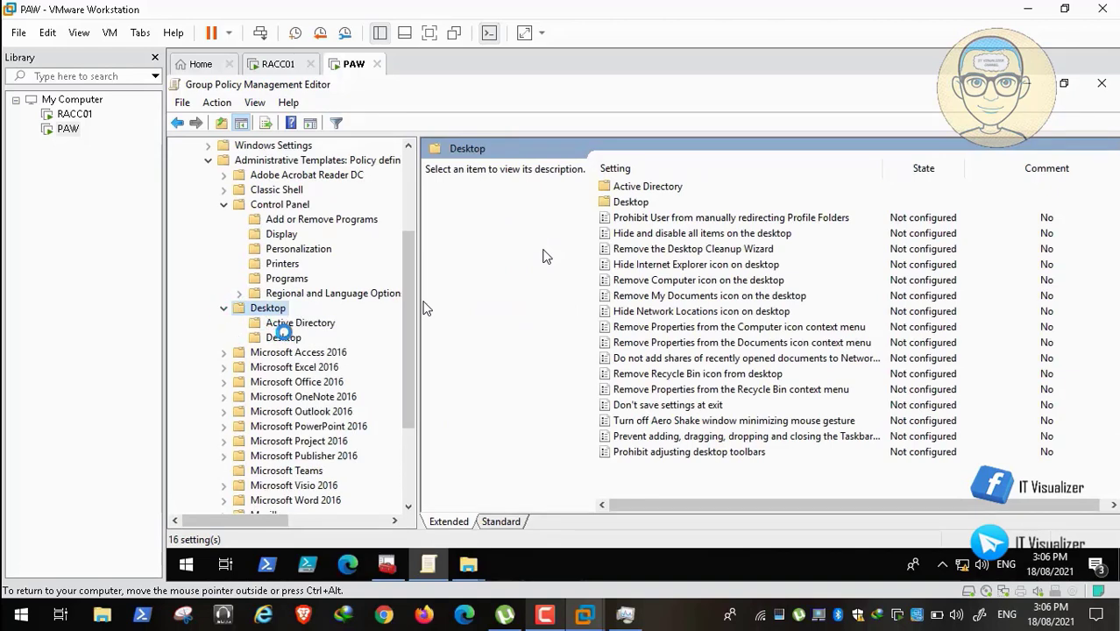
left_click(282, 337)
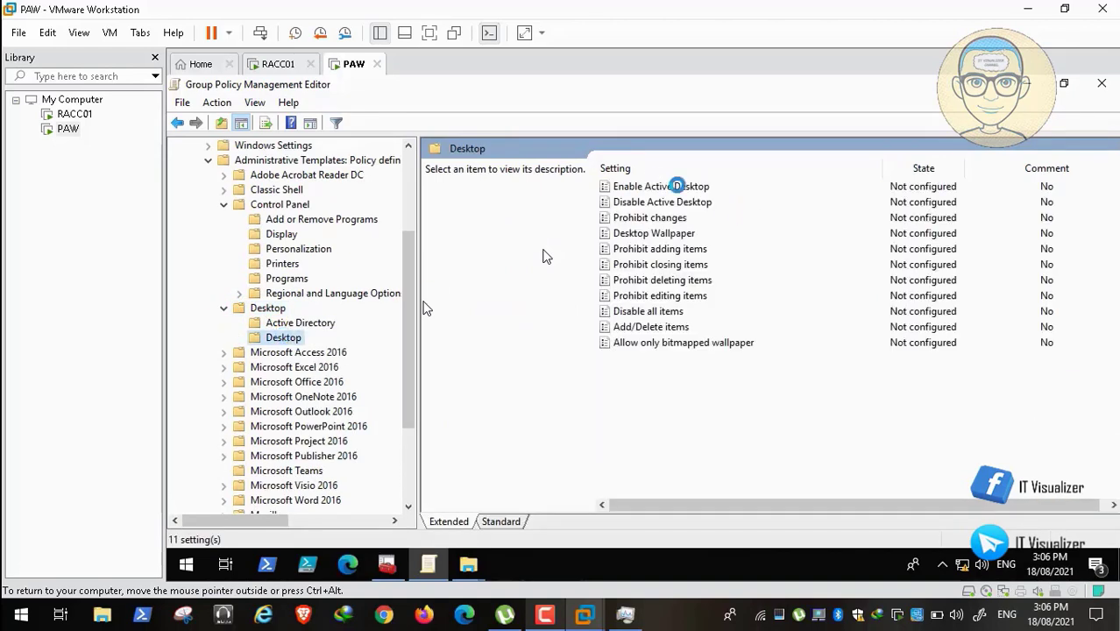
double_click(655, 233)
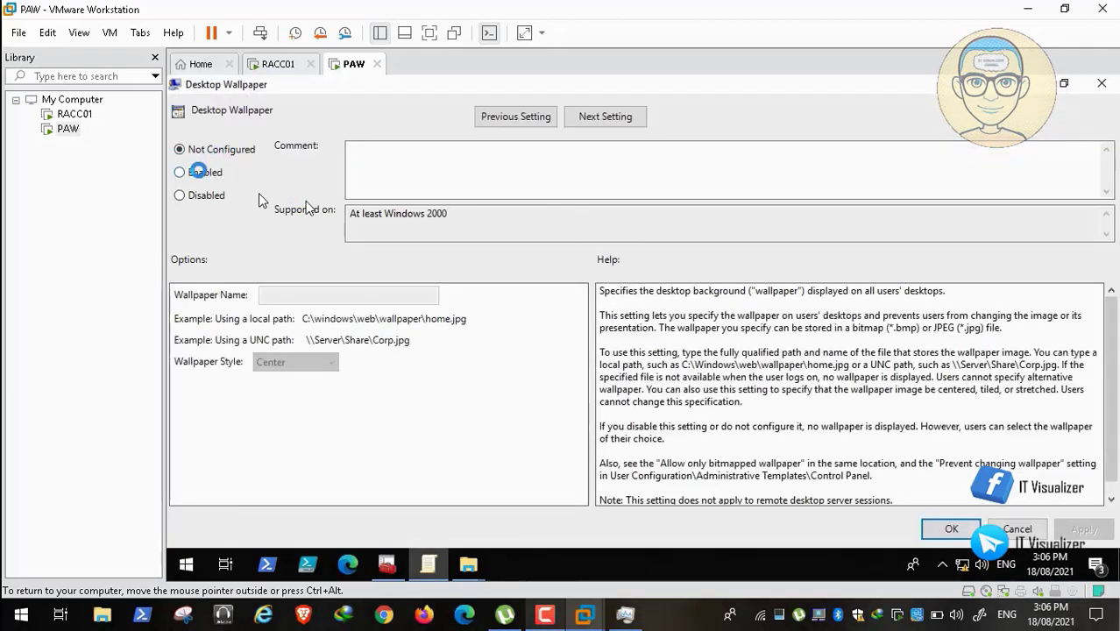
left_click(202, 173)
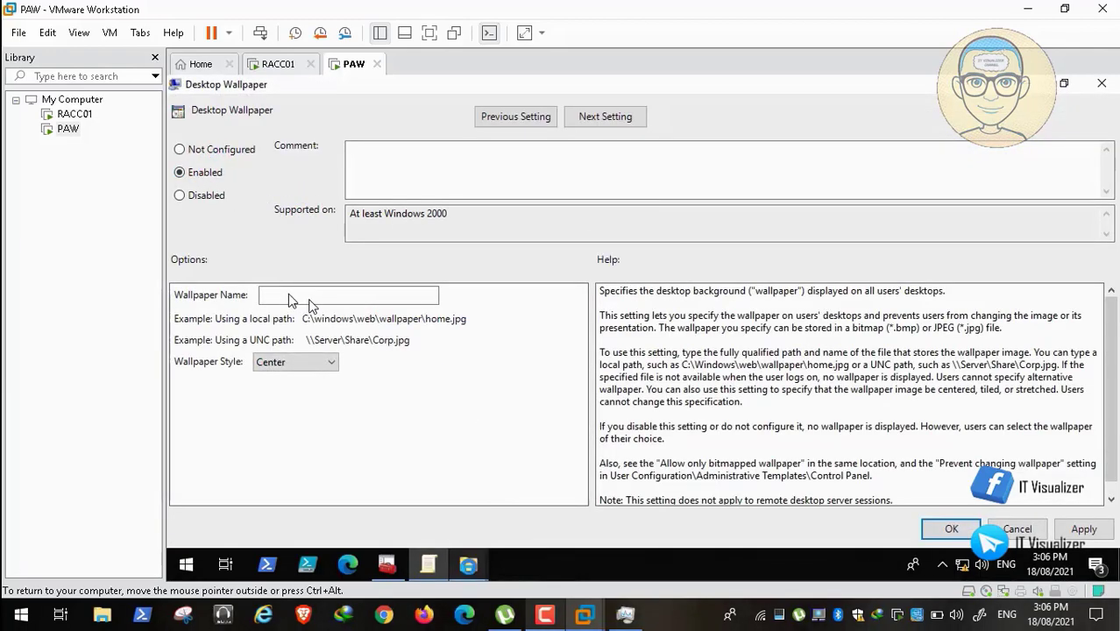
Paste the \\RACC01\Backgrounds\Allies folder path into the Wallpaper Name field.
mouse_move(468, 563)
left_click(416, 493)
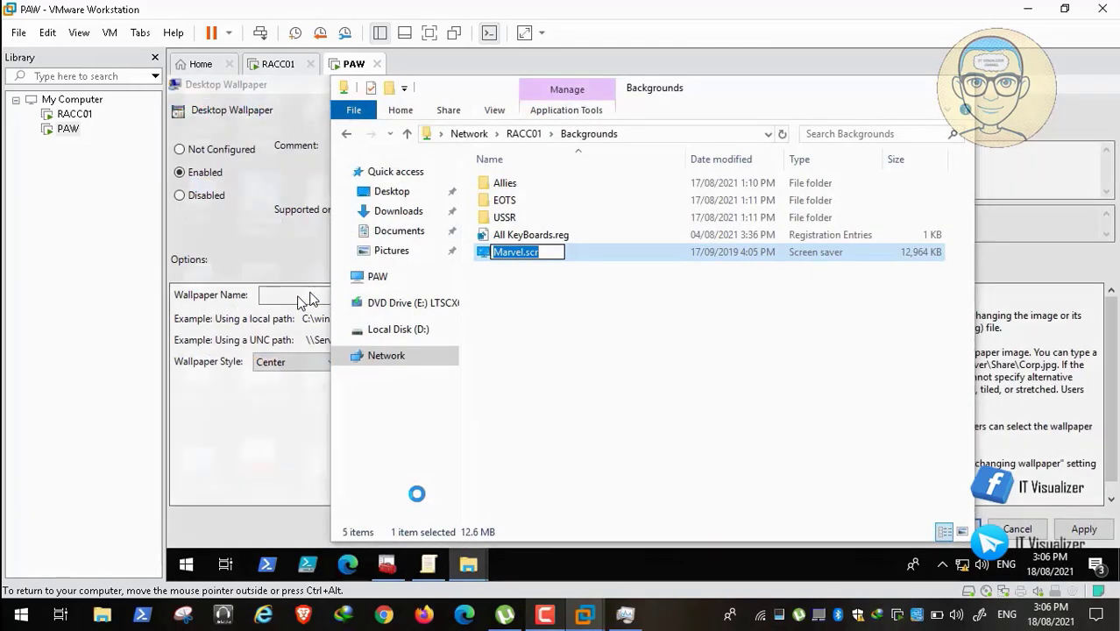
double_click(527, 181)
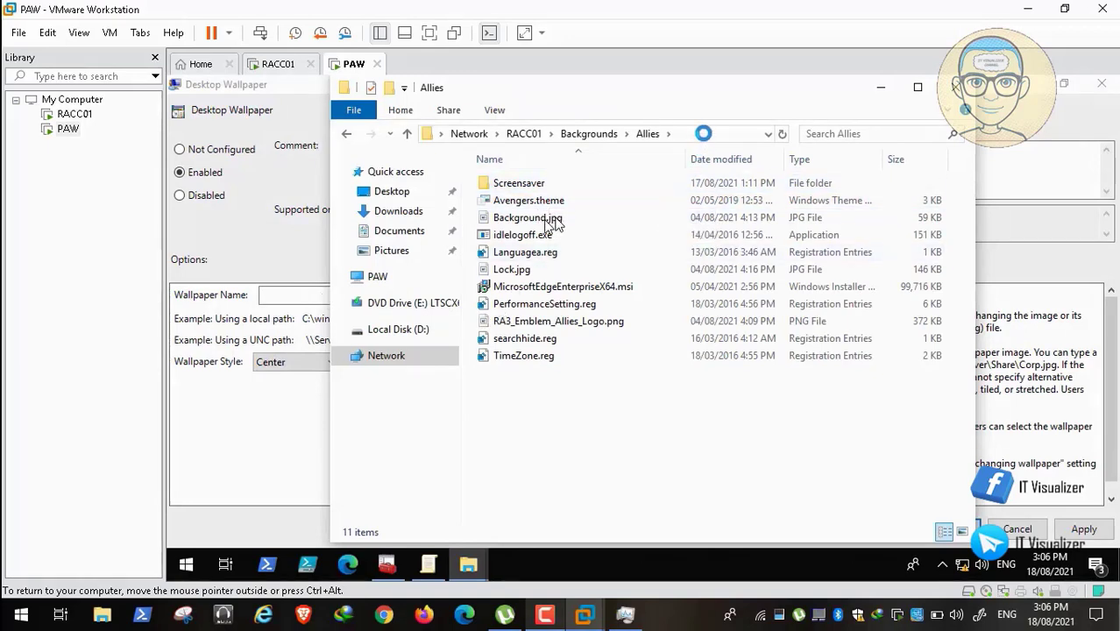
left_click(704, 133)
right_click(549, 131)
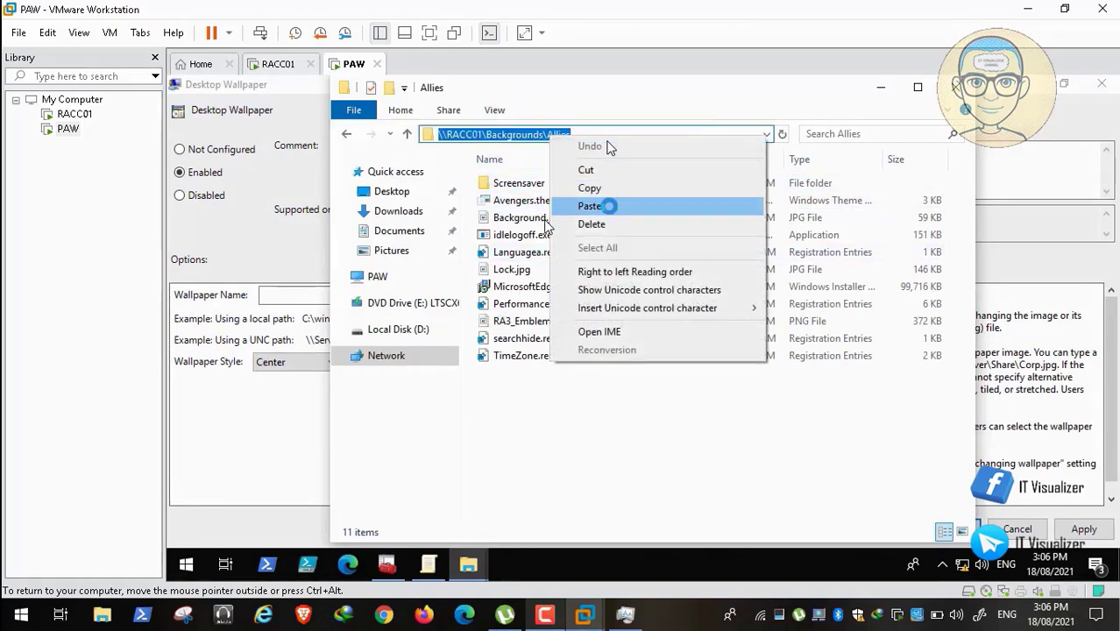
left_click(613, 187)
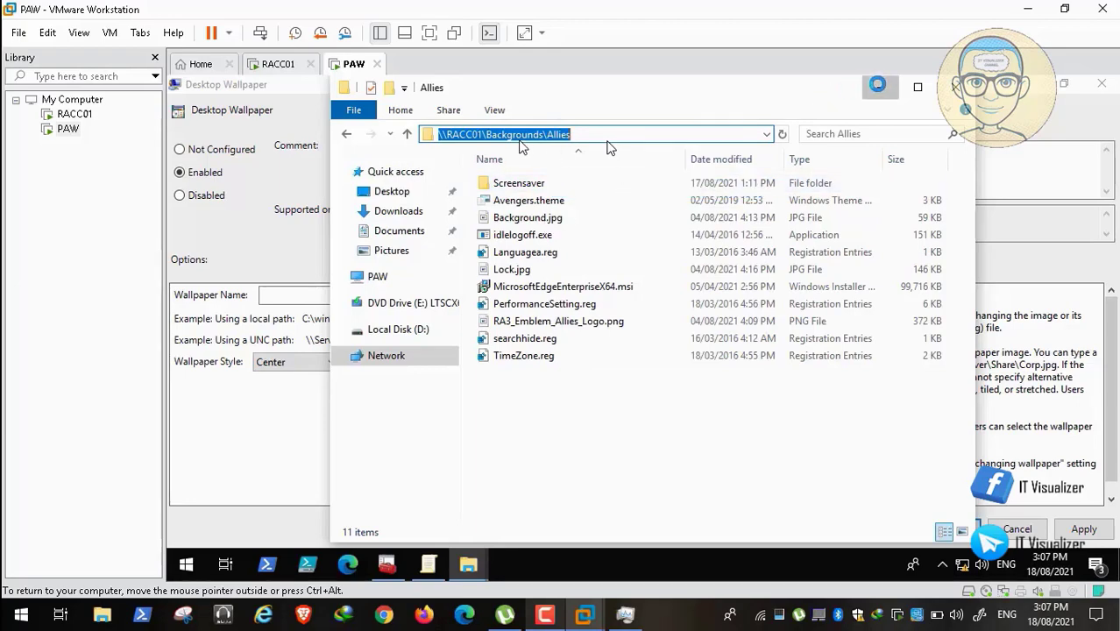
left_click(320, 275)
left_click(275, 295)
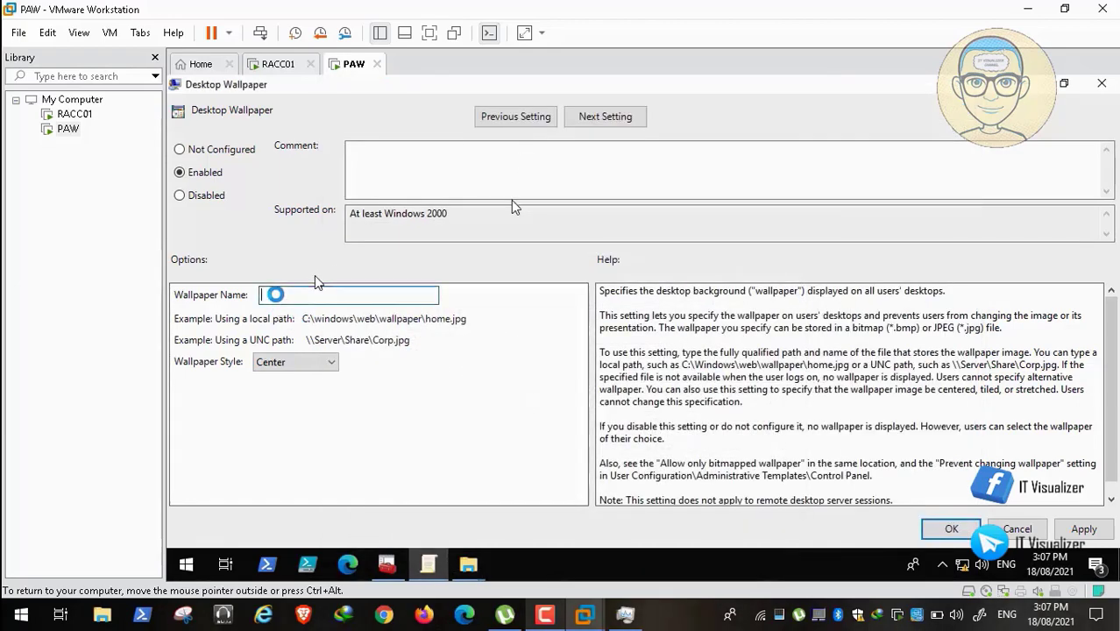
key("ctrl+v")
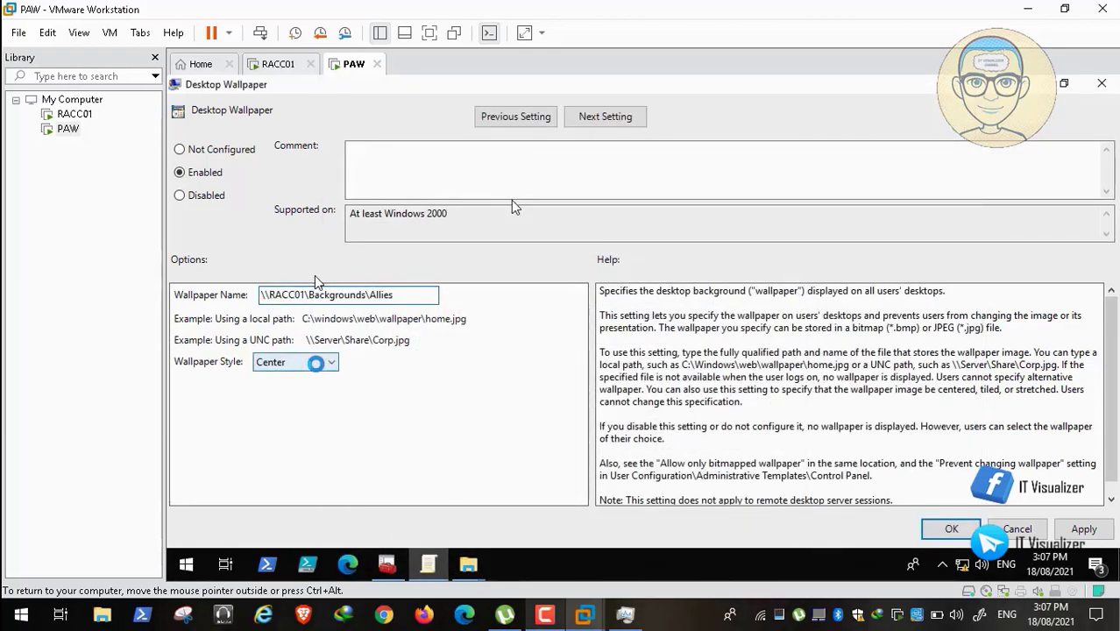
Set Wallpaper Style to Stretch and add a trailing backslash to the wallpaper path.
left_click(315, 362)
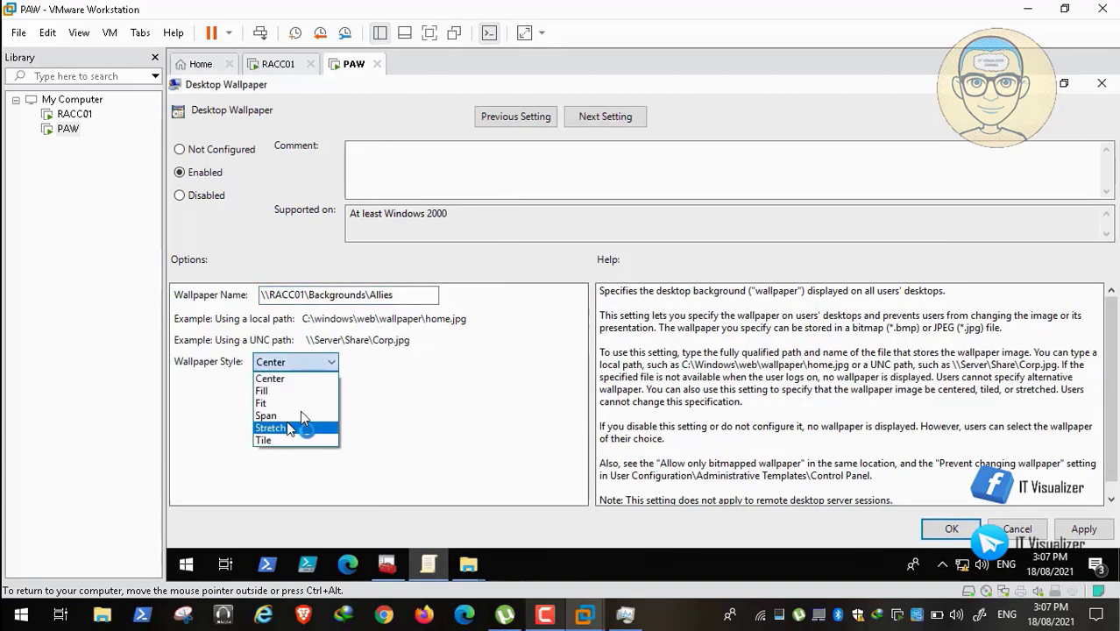
left_click(289, 427)
left_click(407, 294)
type("\\")
left_click(40, 597)
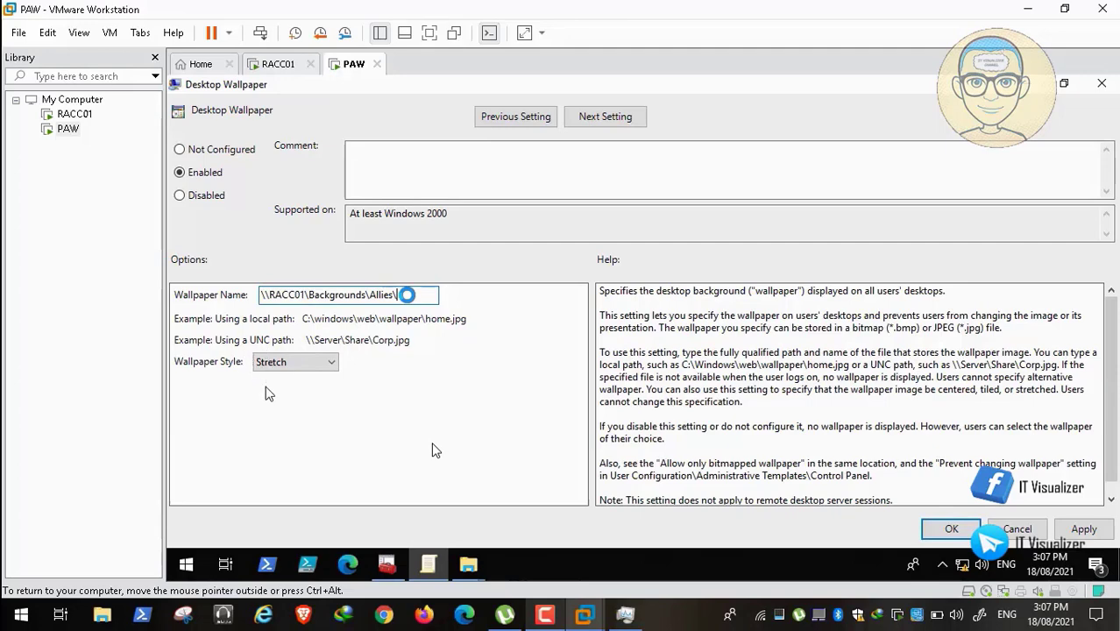
mouse_move(740, 614)
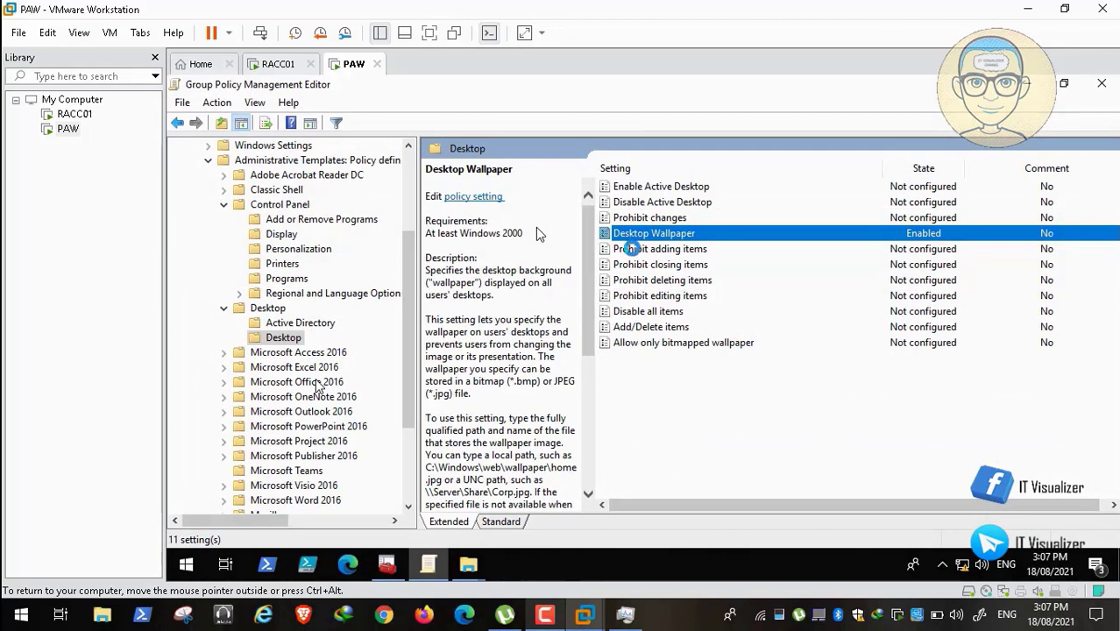
View the Prohibit adding items description, then seek the recording forward to the PAW desktop.
left_click(644, 249)
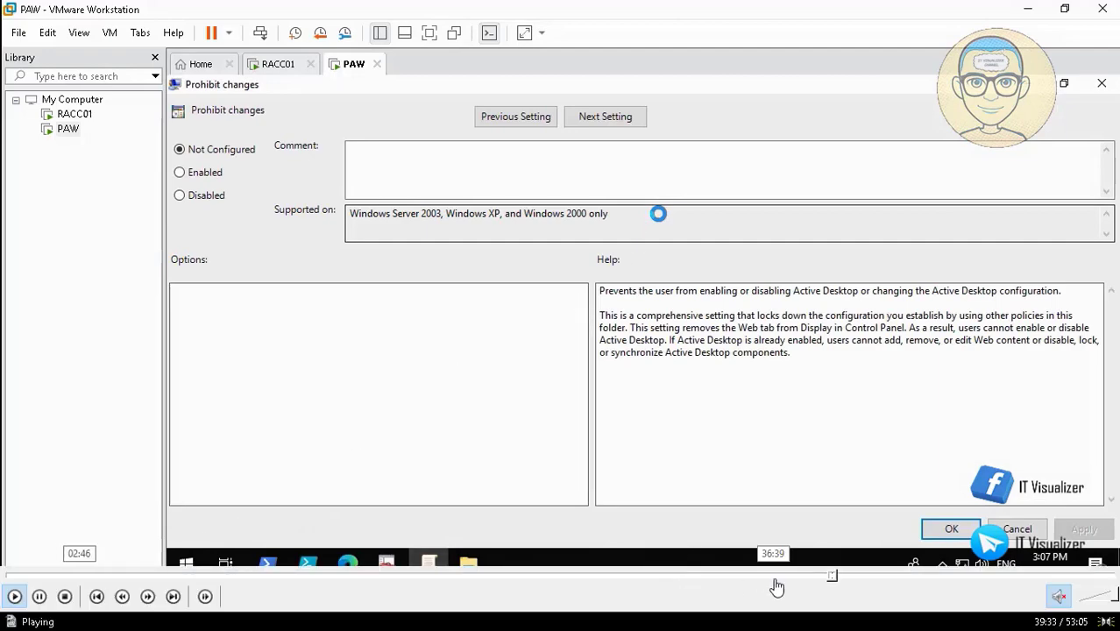
left_click(844, 578)
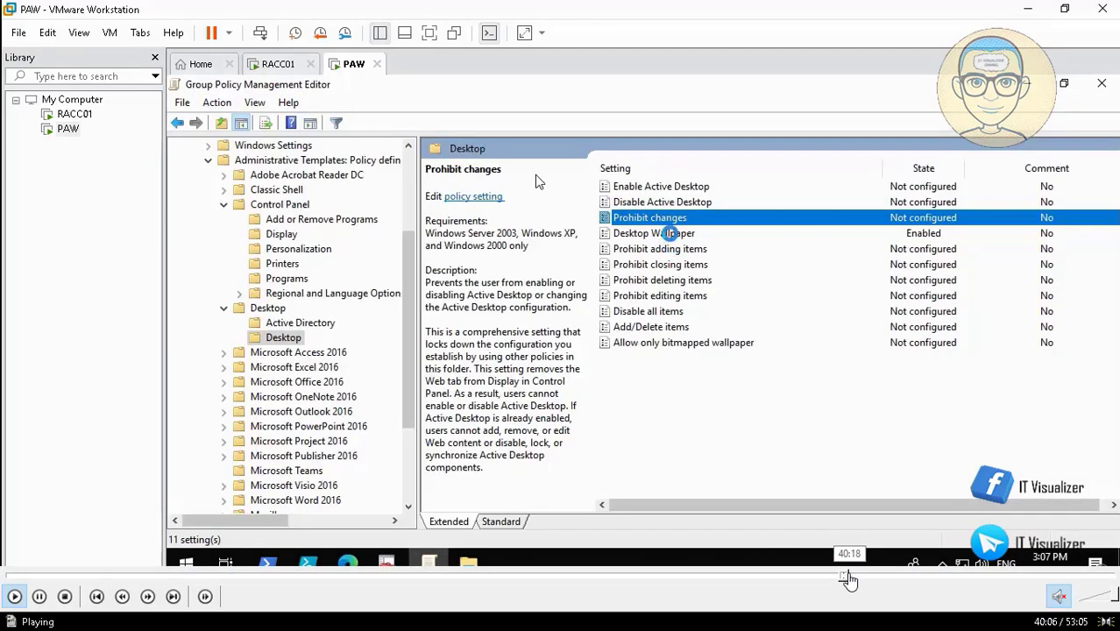
left_click(847, 578)
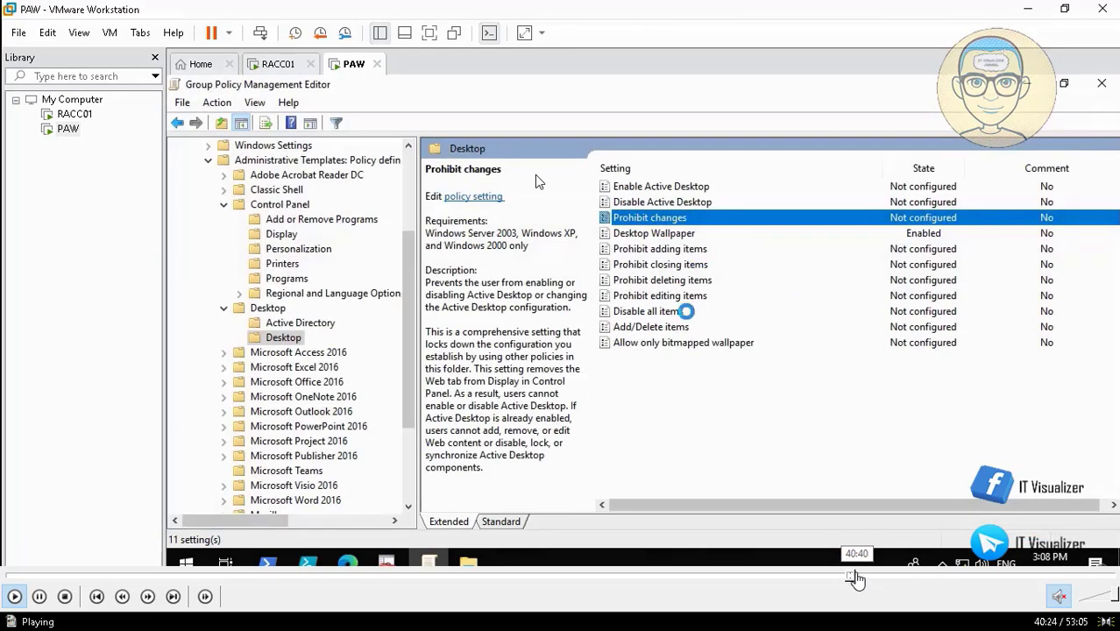
left_click(855, 578)
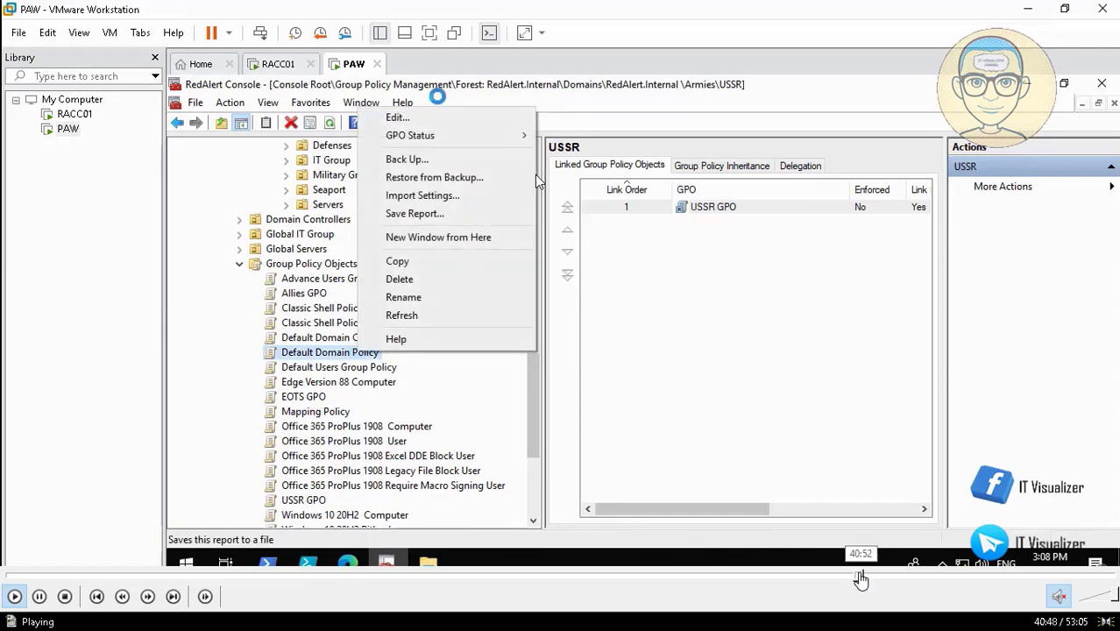
left_click(859, 578)
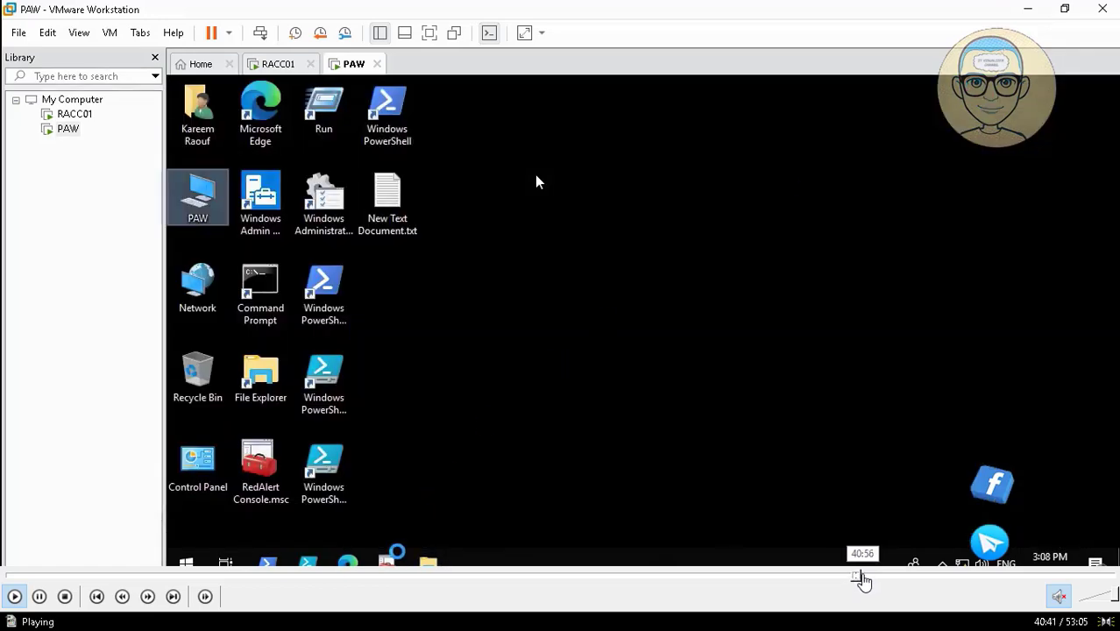
Seek the player ahead to the EOTS GPO's lock screen policy and \\RACC01\Backgrounds\EOTS folder.
left_click(864, 578)
left_click(868, 579)
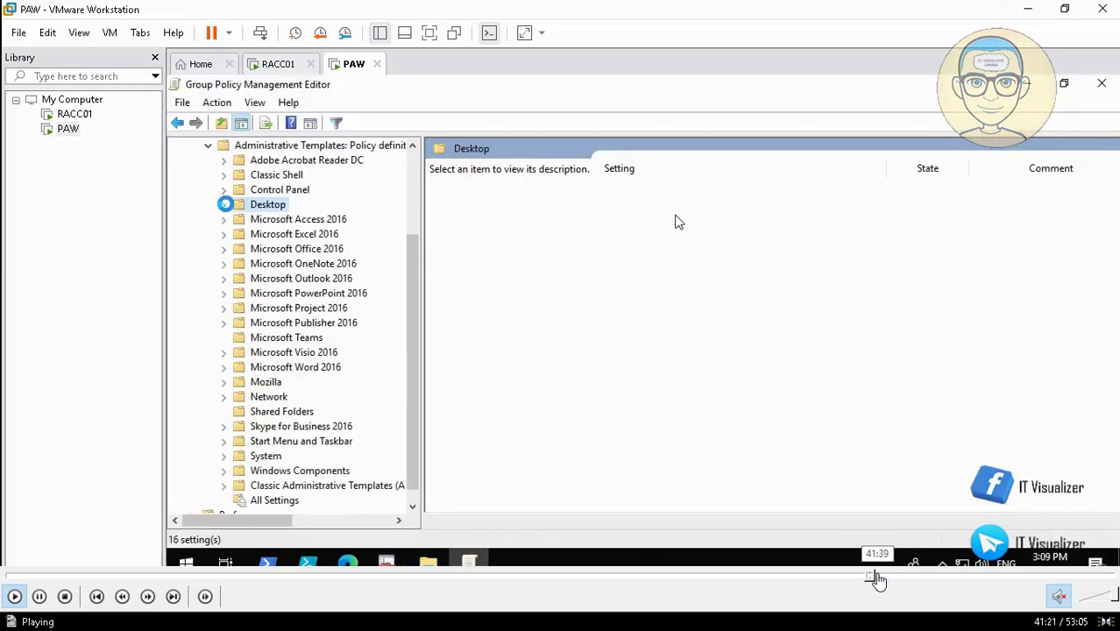
left_click(878, 579)
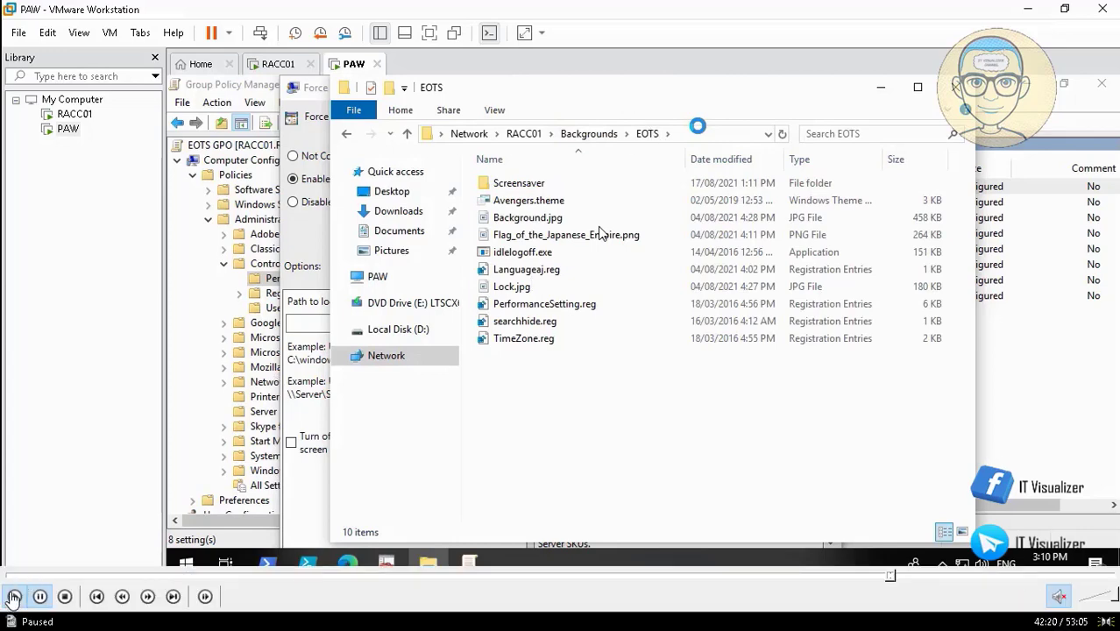
Set the forced lock screen image path to the copied EOTS folder path plus \Lock.jpg.
key("alt+d")
right_click(544, 132)
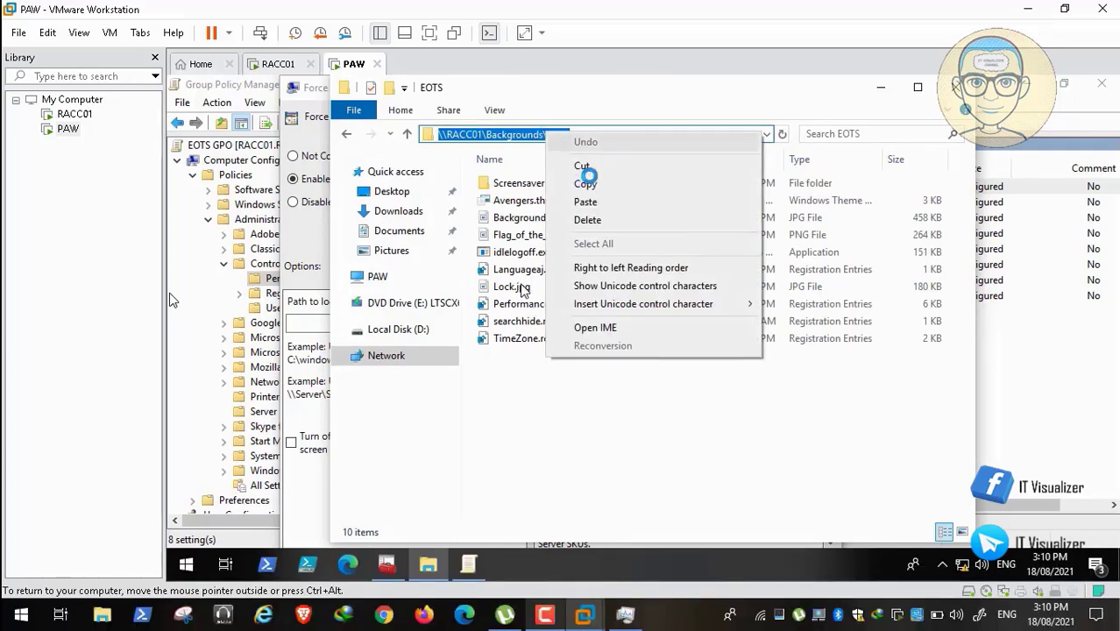
left_click(596, 186)
left_click(878, 86)
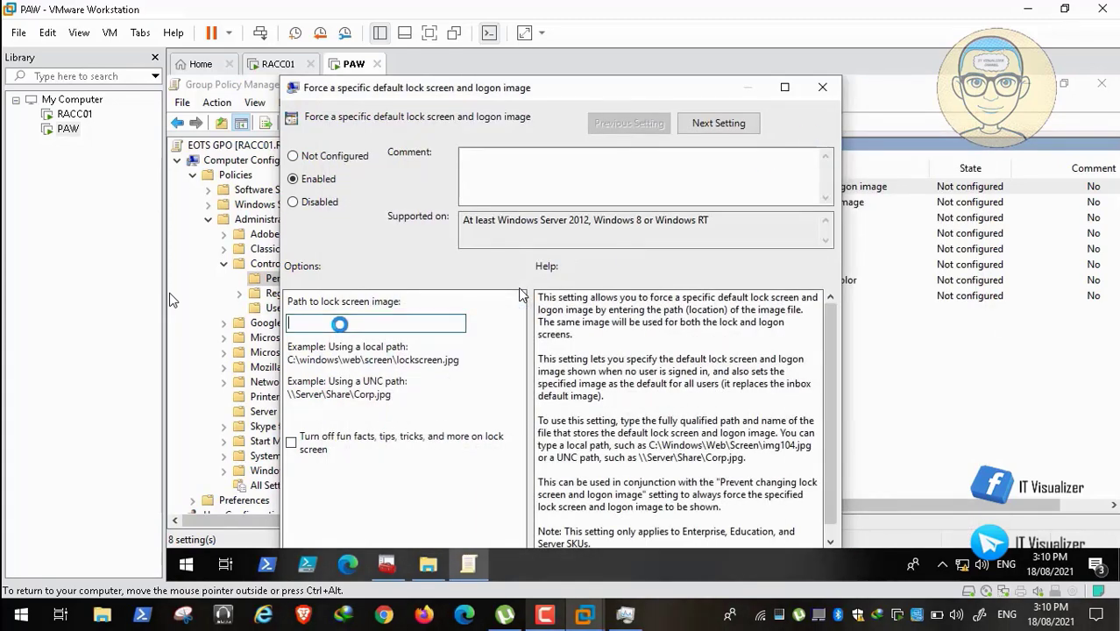
key("ctrl+v")
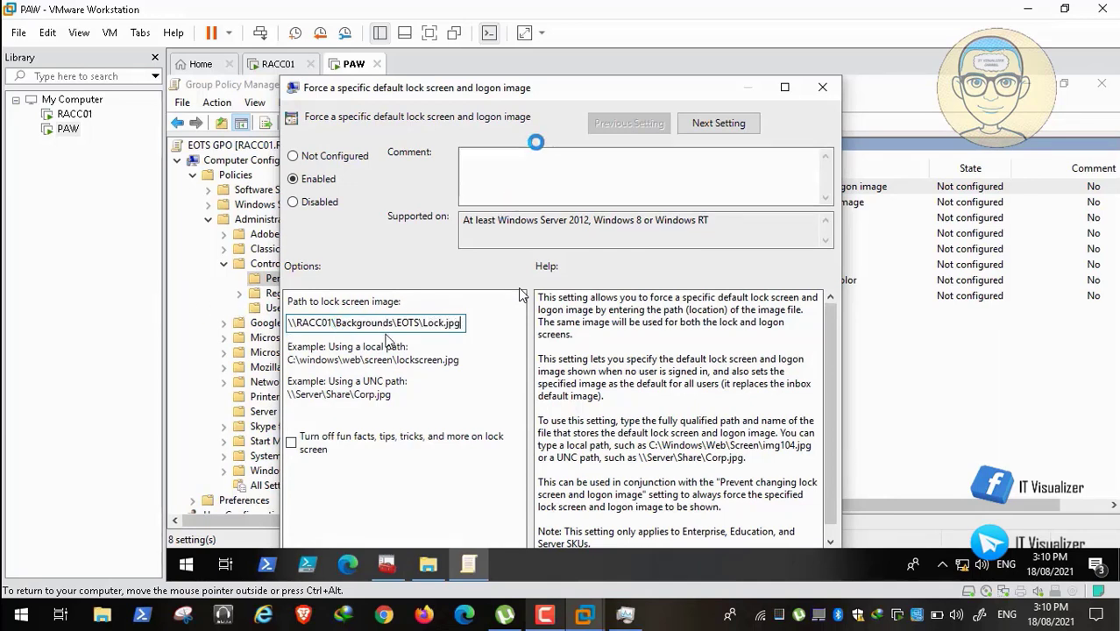
double_click(539, 88)
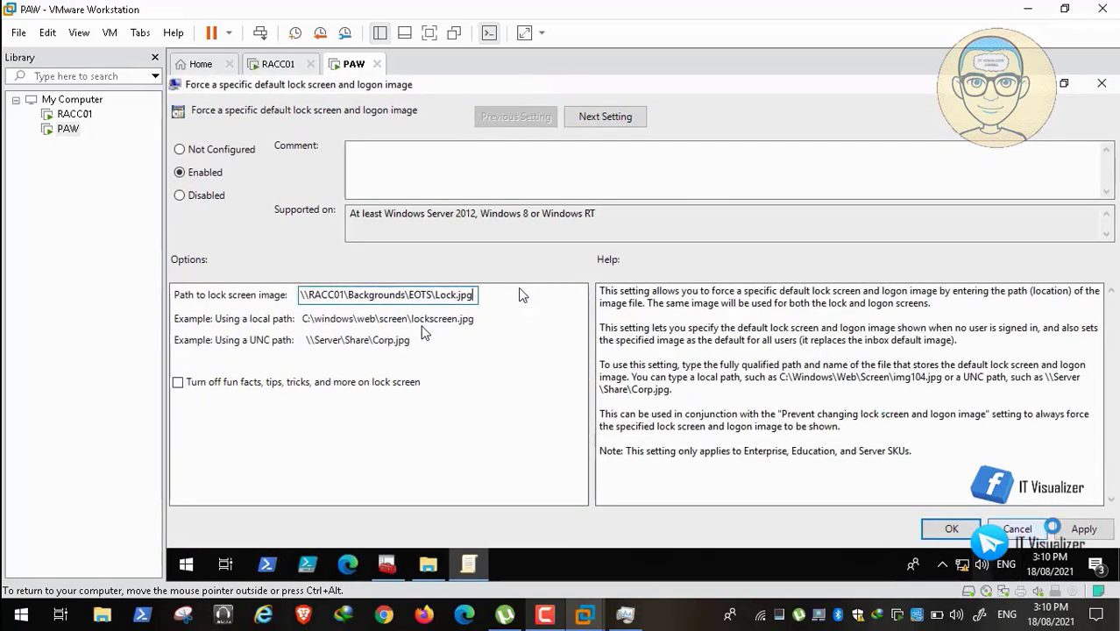
left_click(954, 529)
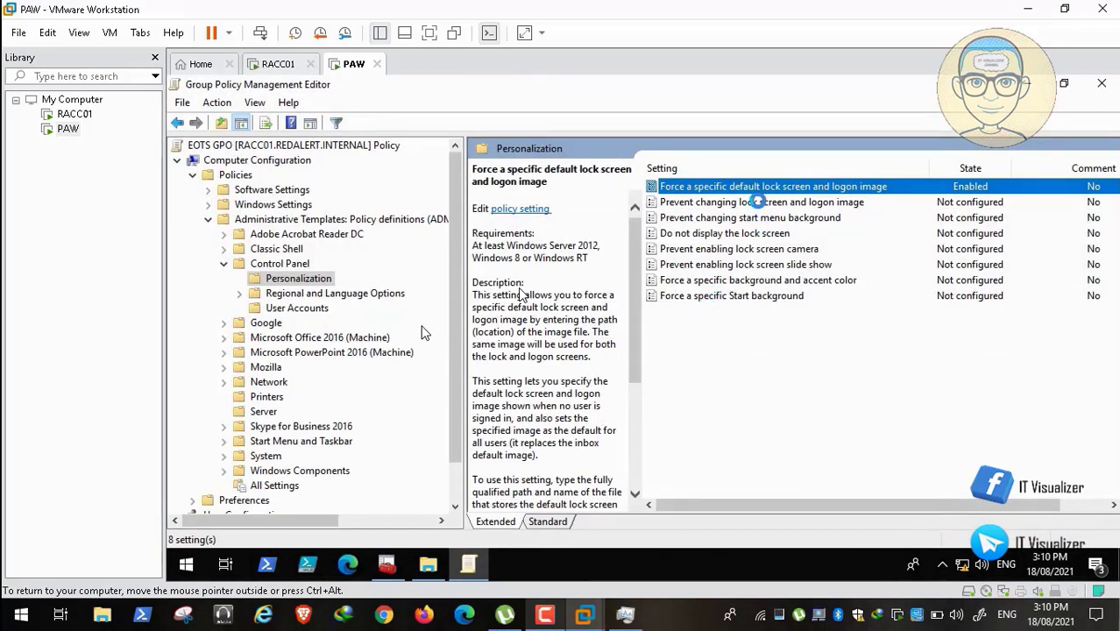
Enable Prevent changing lock screen and logon image for the EOTS GPO.
double_click(756, 202)
left_click(200, 170)
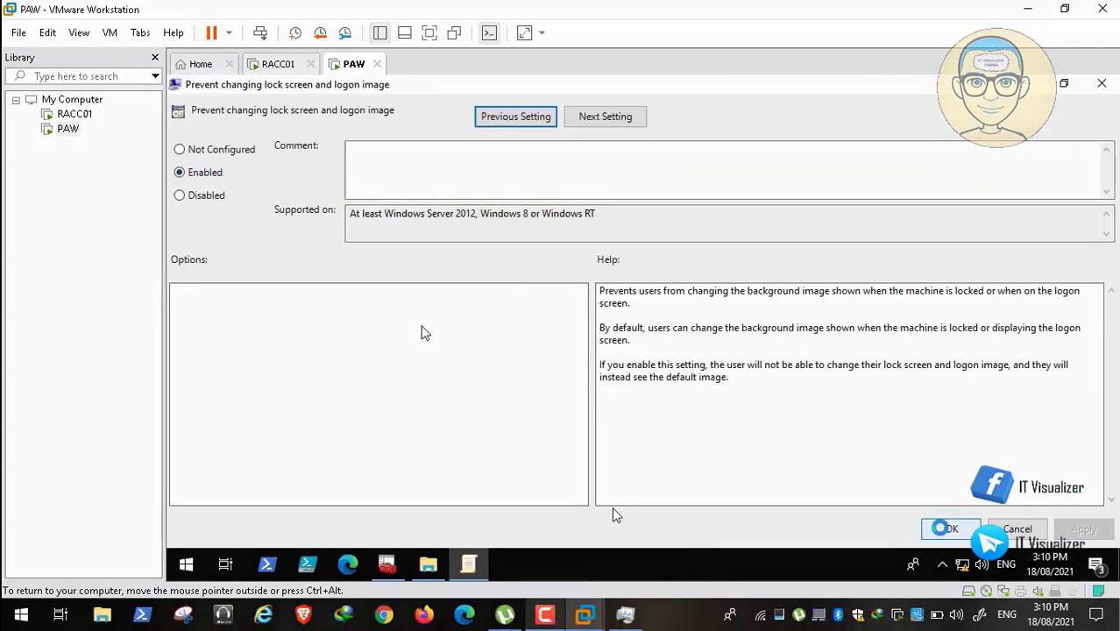
left_click(951, 528)
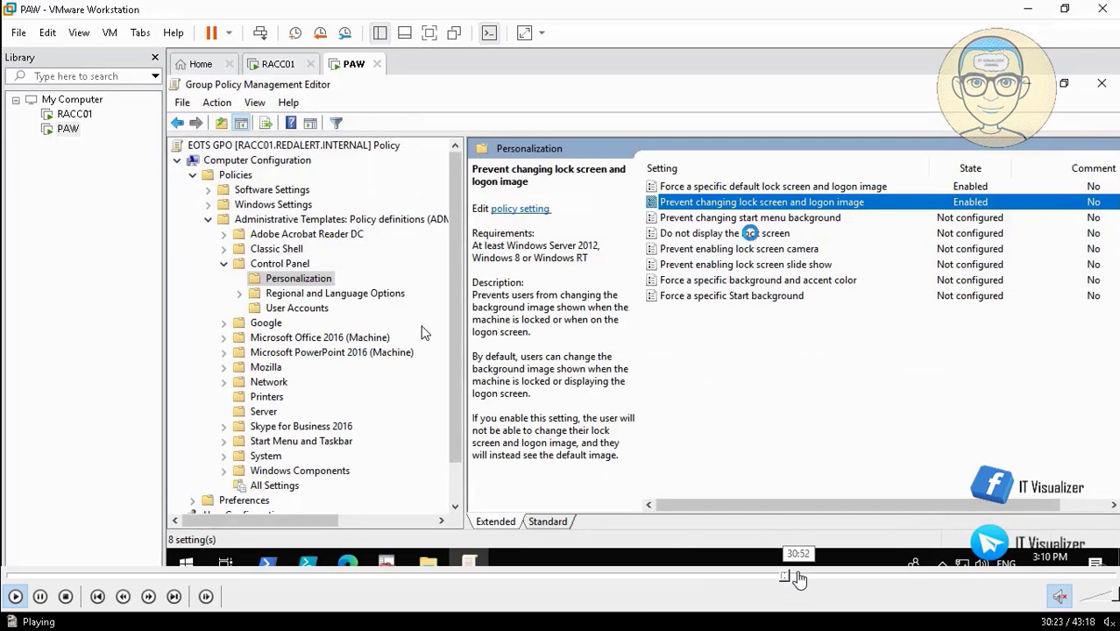
left_click(798, 576)
Seek past the EOTS screen saver and wallpaper parts to the USSR GPO in the editor.
left_click(813, 576)
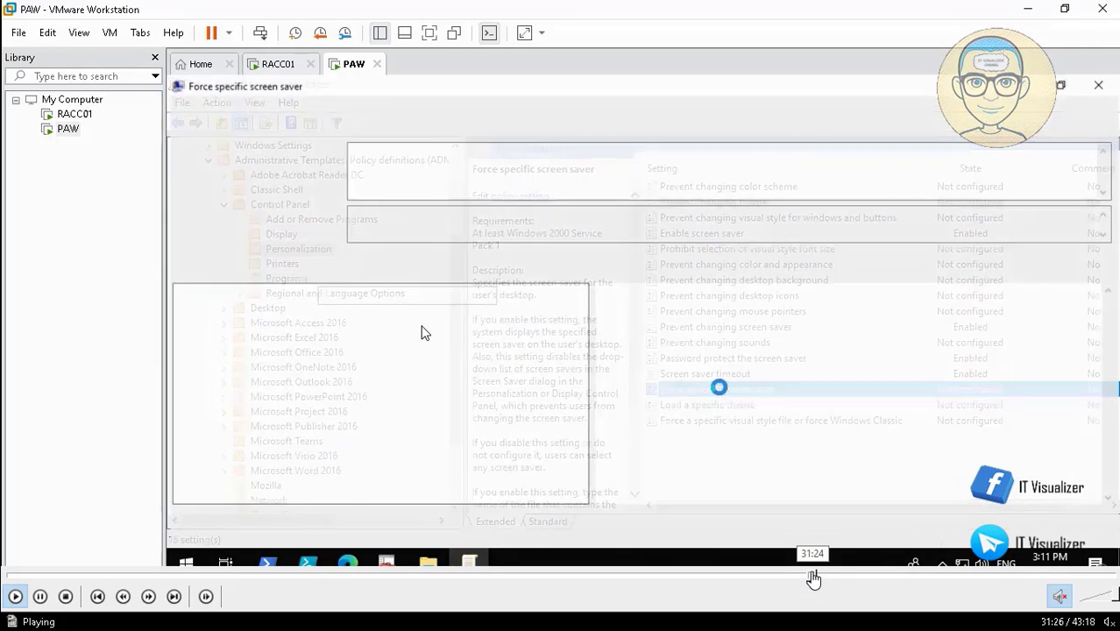
left_click(824, 577)
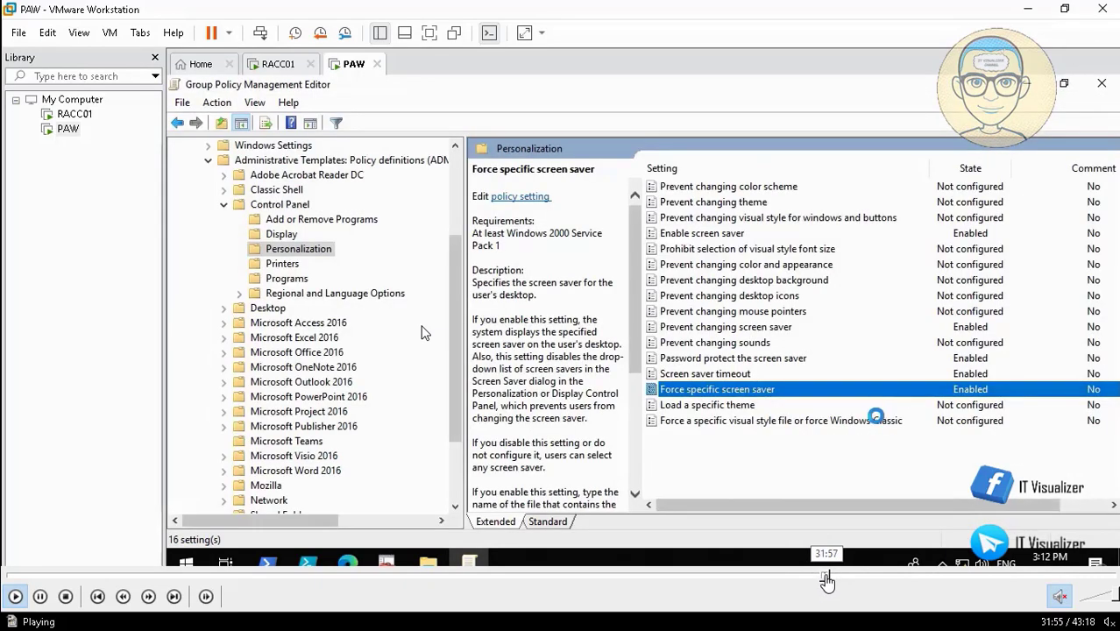
left_click(839, 579)
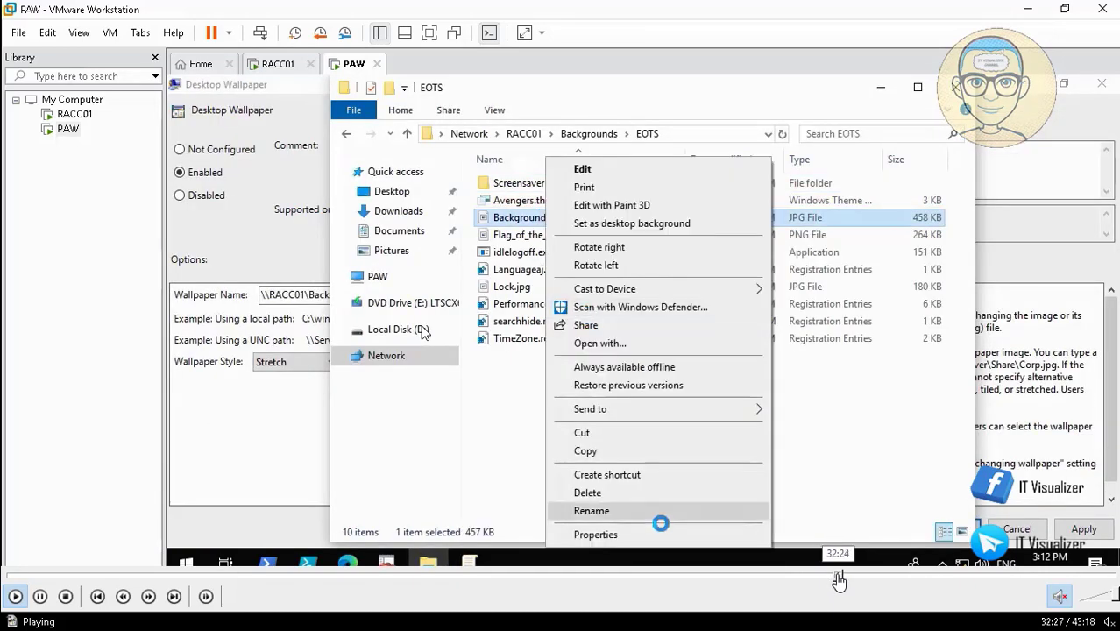
left_click(847, 579)
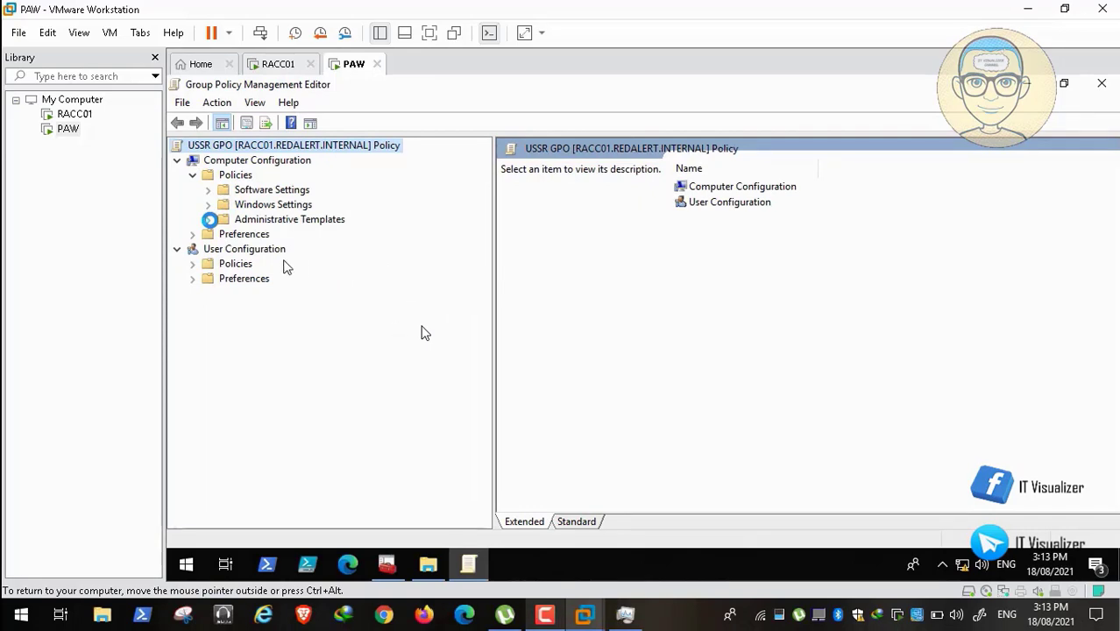
Seek past the folder browsing to the USSR GPO's enabled Personalization lock screen policies.
mouse_move(887, 613)
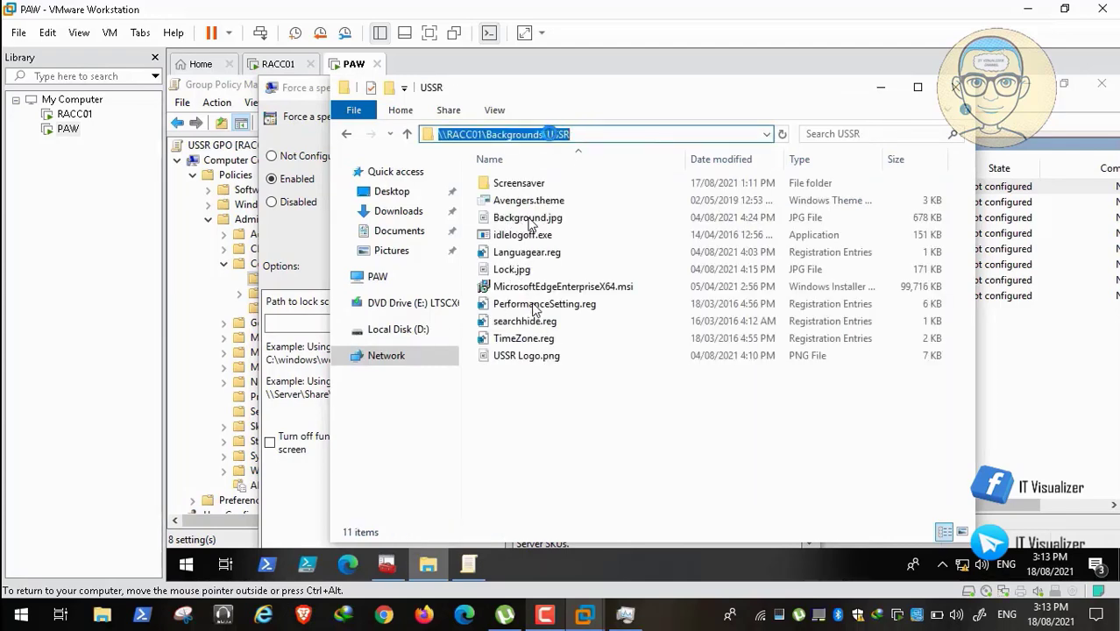
mouse_move(839, 611)
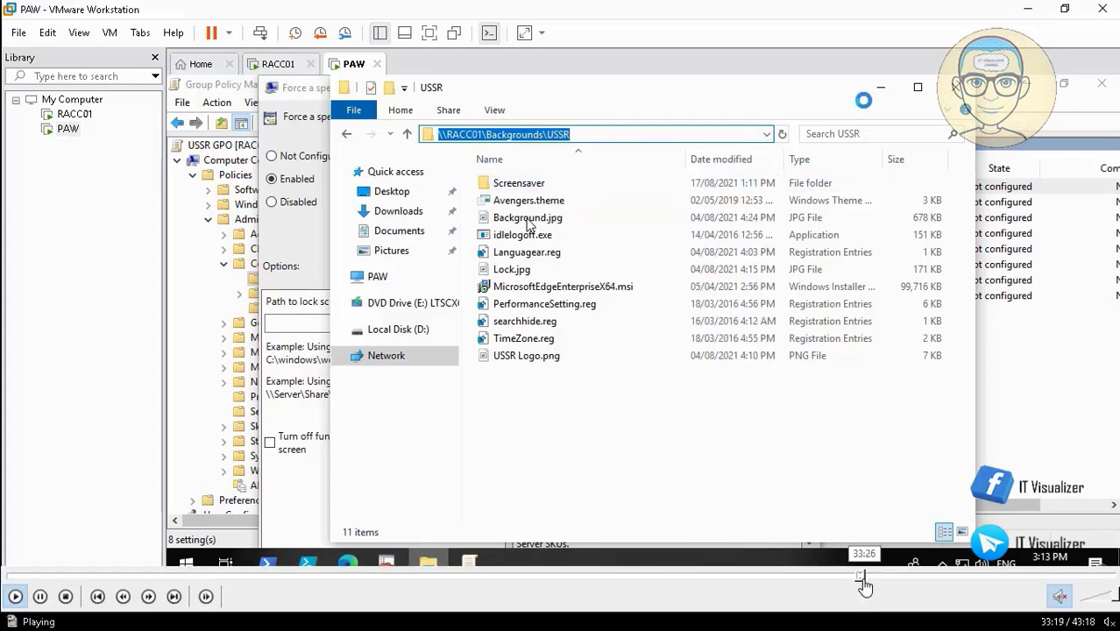
left_click(868, 580)
left_click(873, 580)
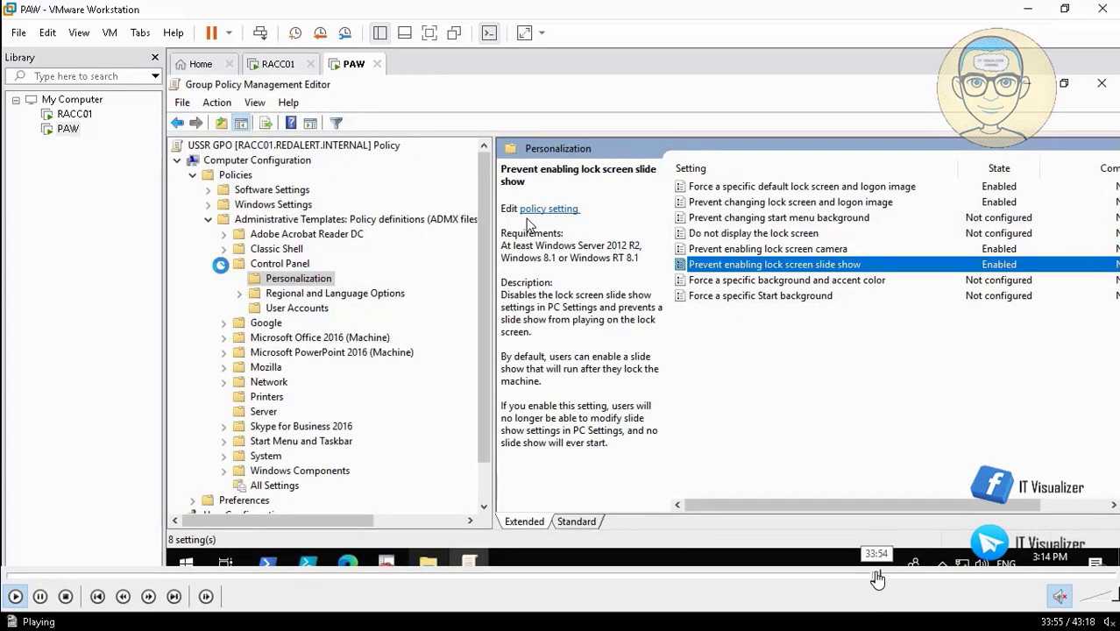
Seek through enabling the screen saver and forcing \\RACC01\Backgrounds\Marvel.scr to closing the console.
left_click(884, 578)
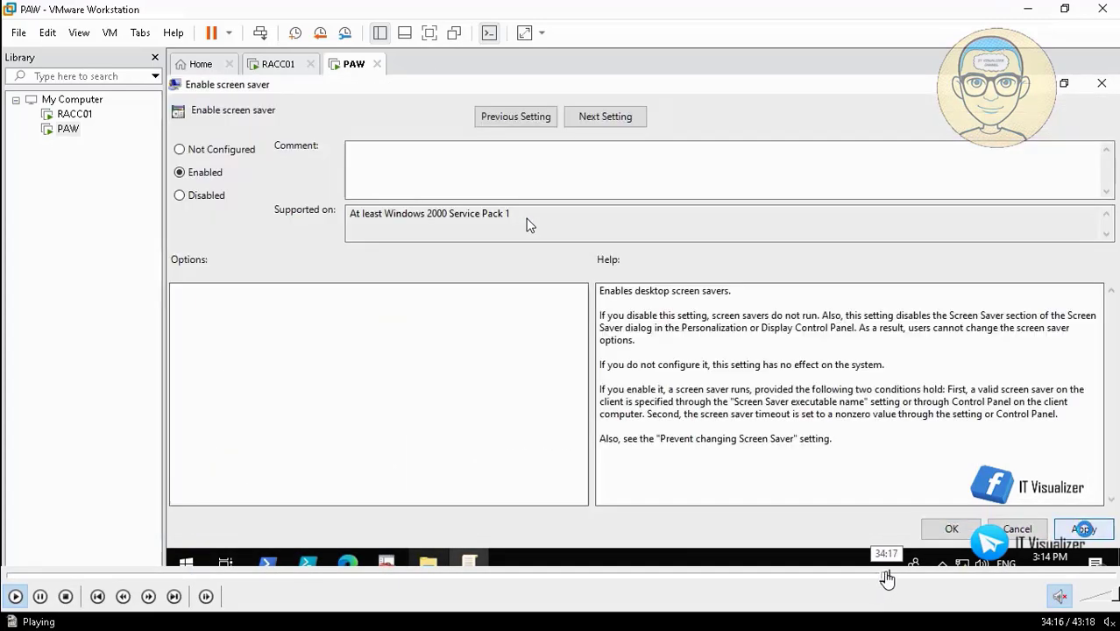
left_click(896, 578)
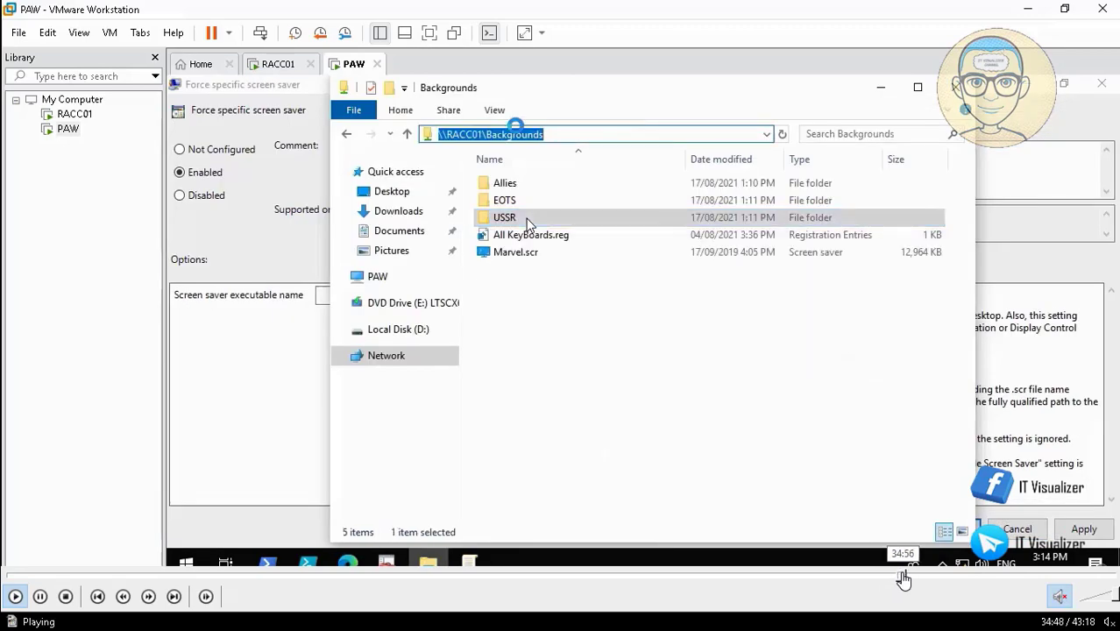
left_click(904, 578)
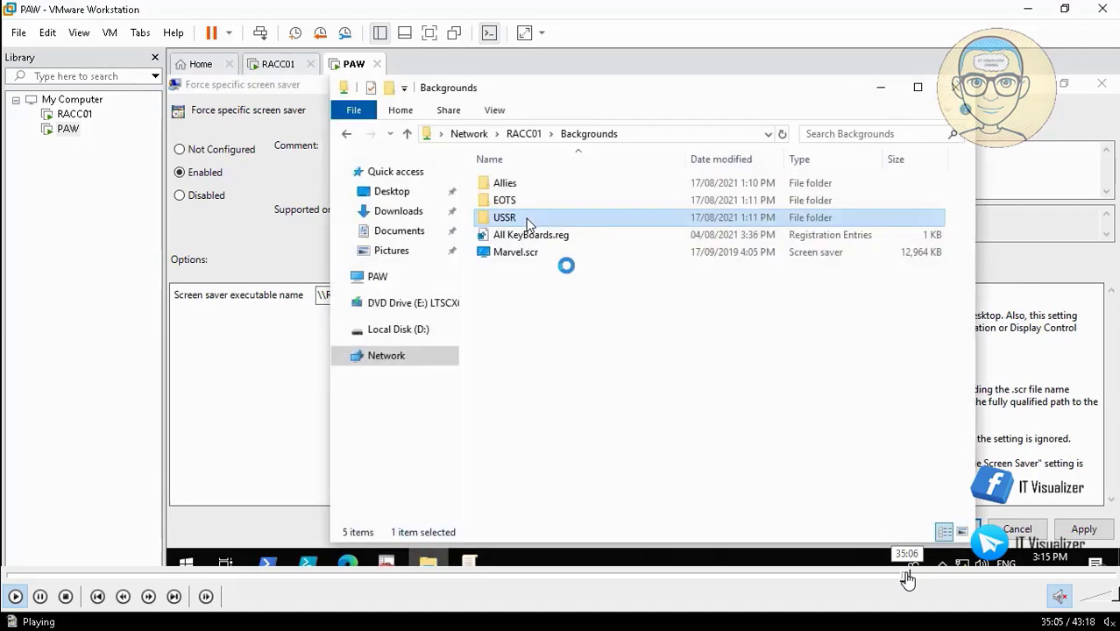
left_click(909, 578)
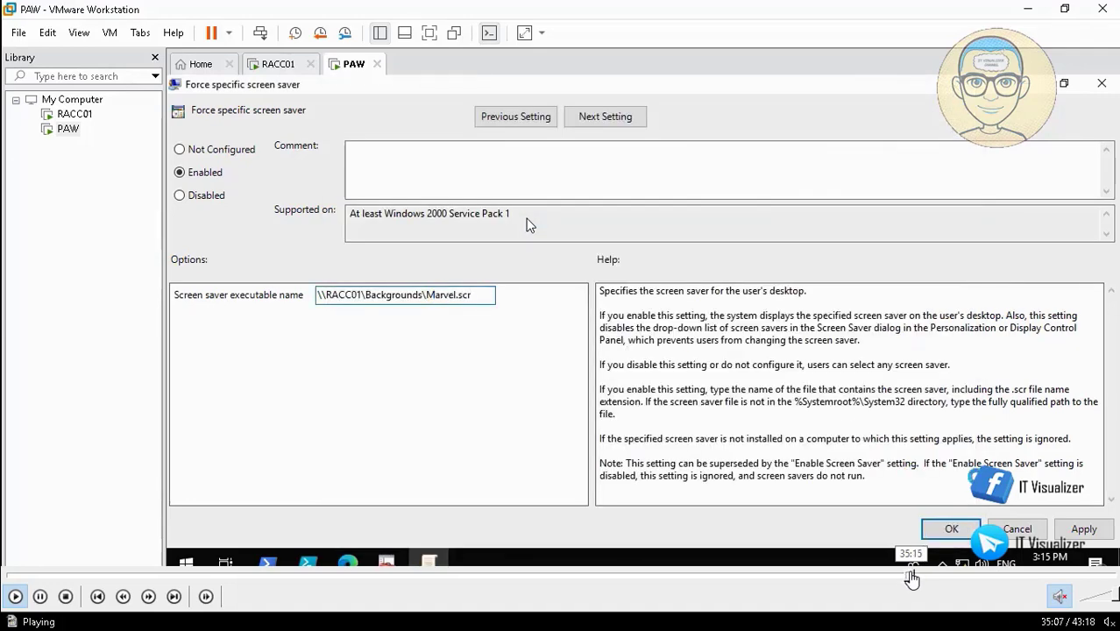
left_click(912, 579)
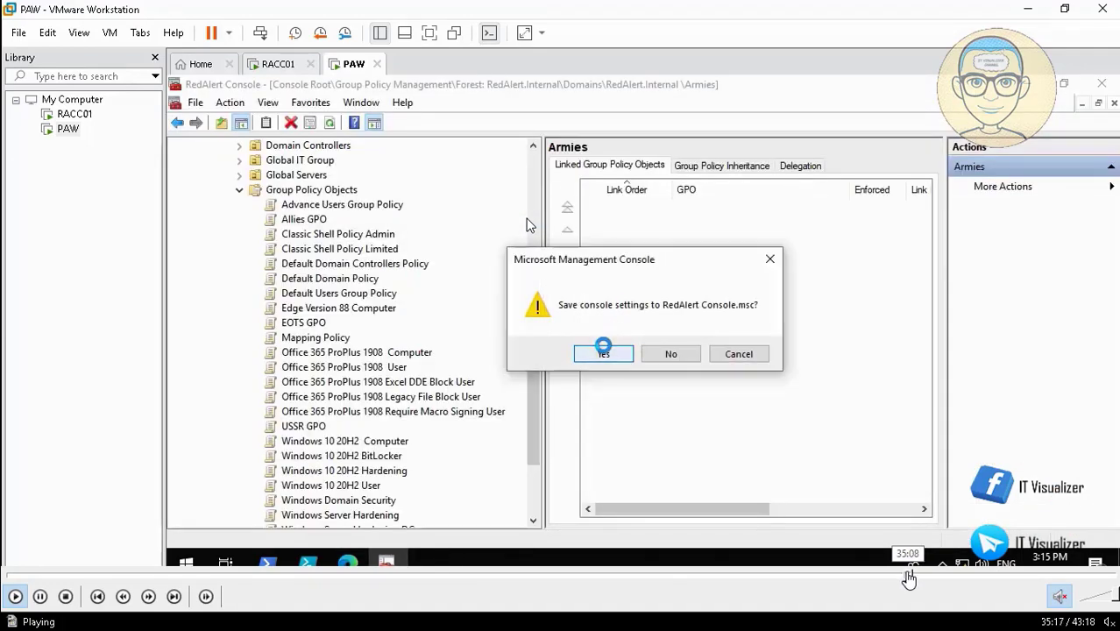
Restart the PAW machine from the Start menu and release input from the VM.
left_click(909, 578)
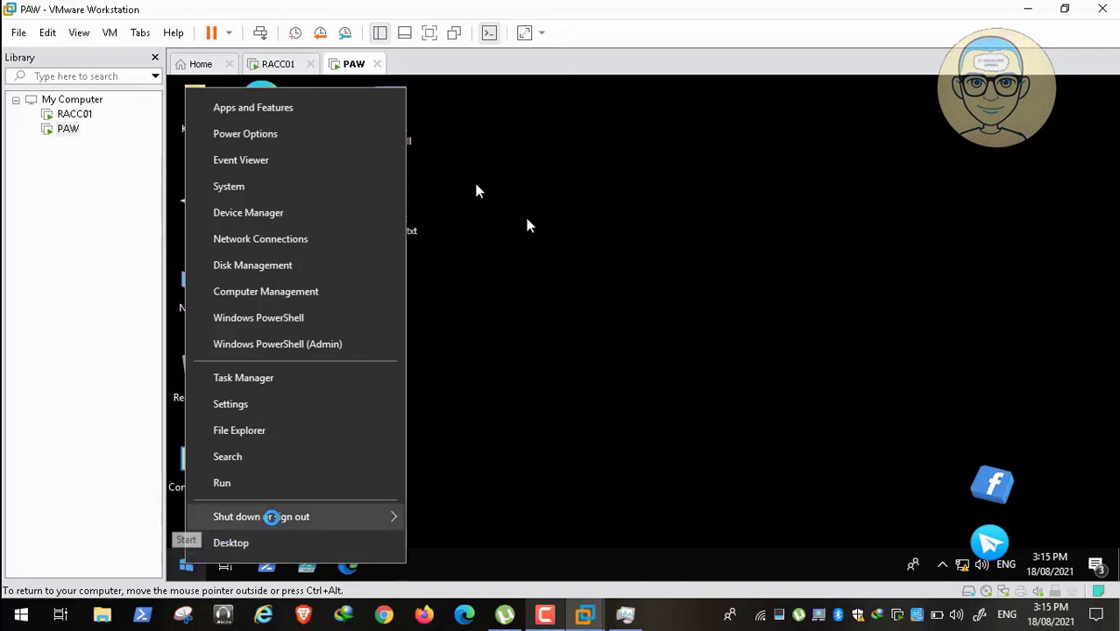
mouse_move(399, 516)
left_click(438, 512)
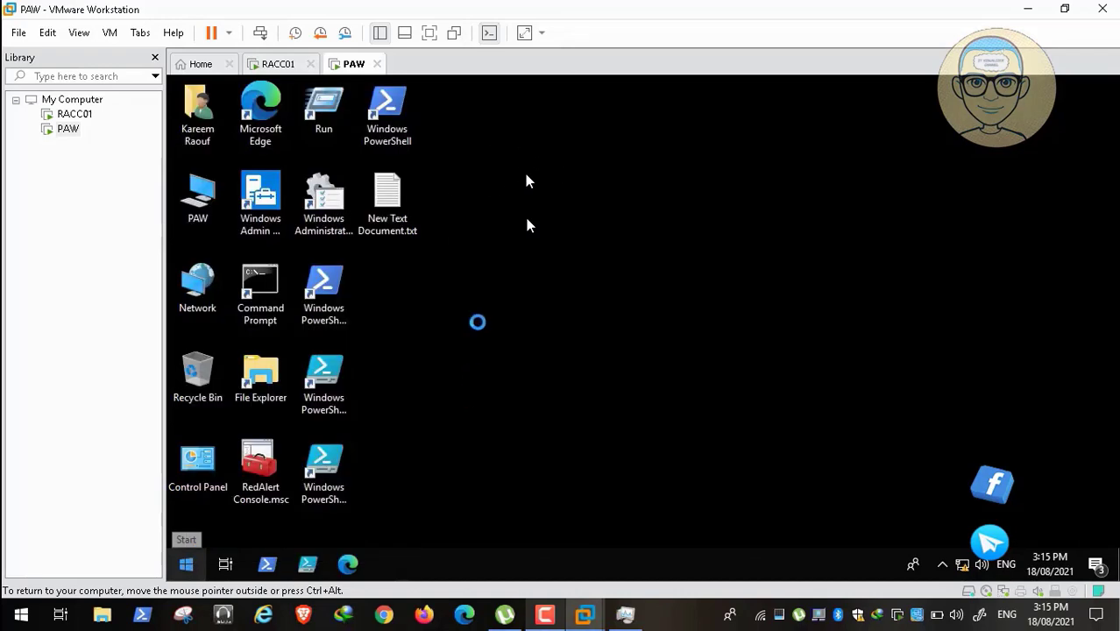
key("ctrl+alt")
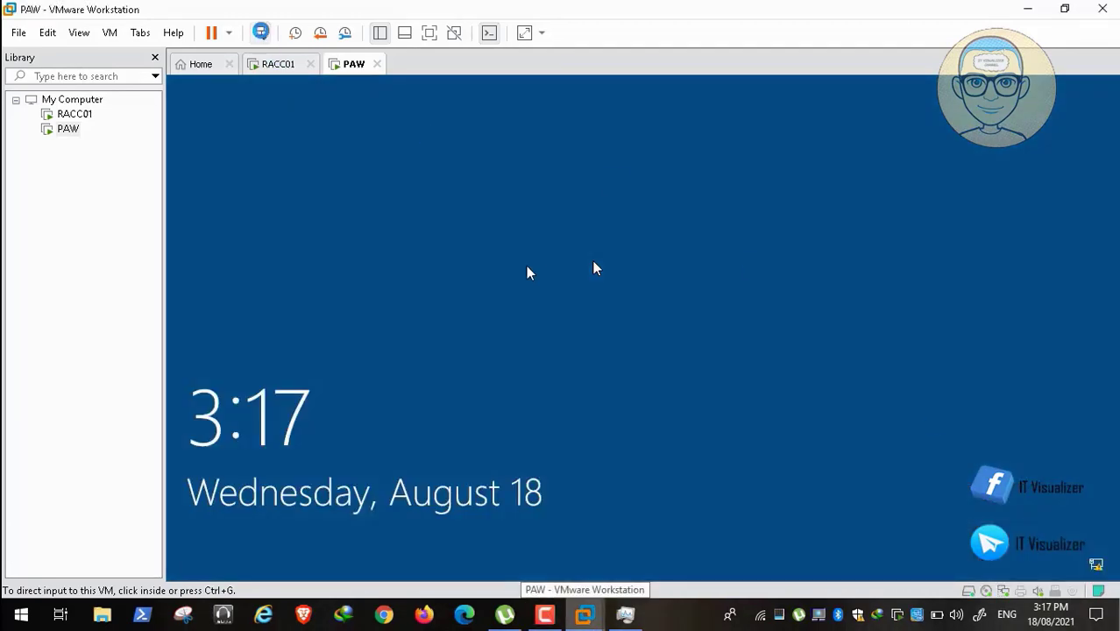
Send Ctrl+Alt+Del, accept the Red Alert Zone notice, and sign in with the user's redalert domain credentials.
left_click(260, 33)
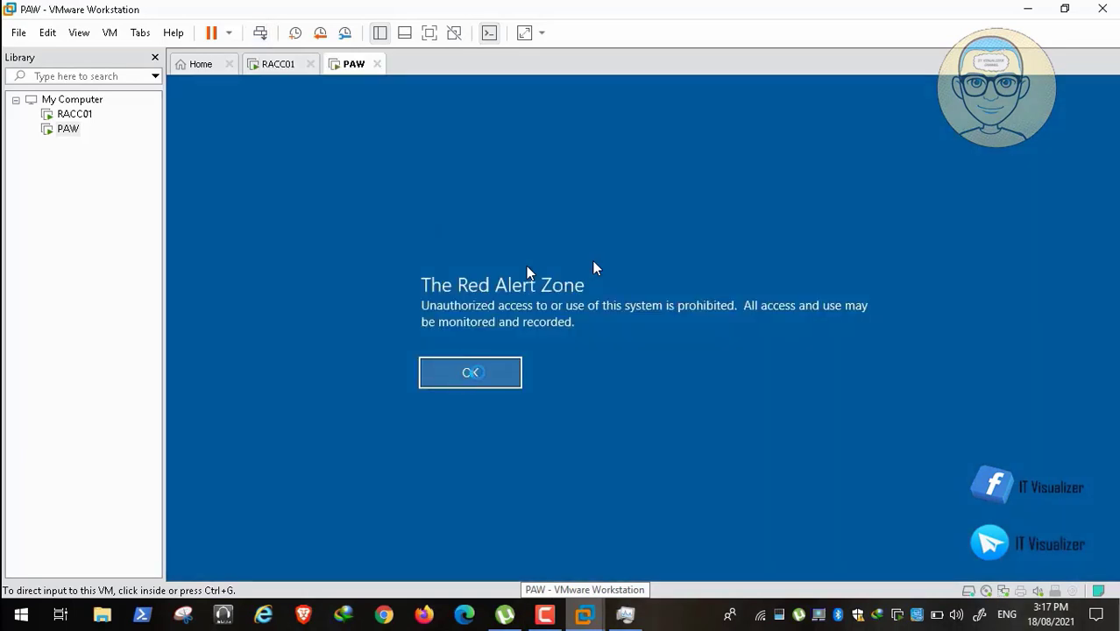
left_click(527, 268)
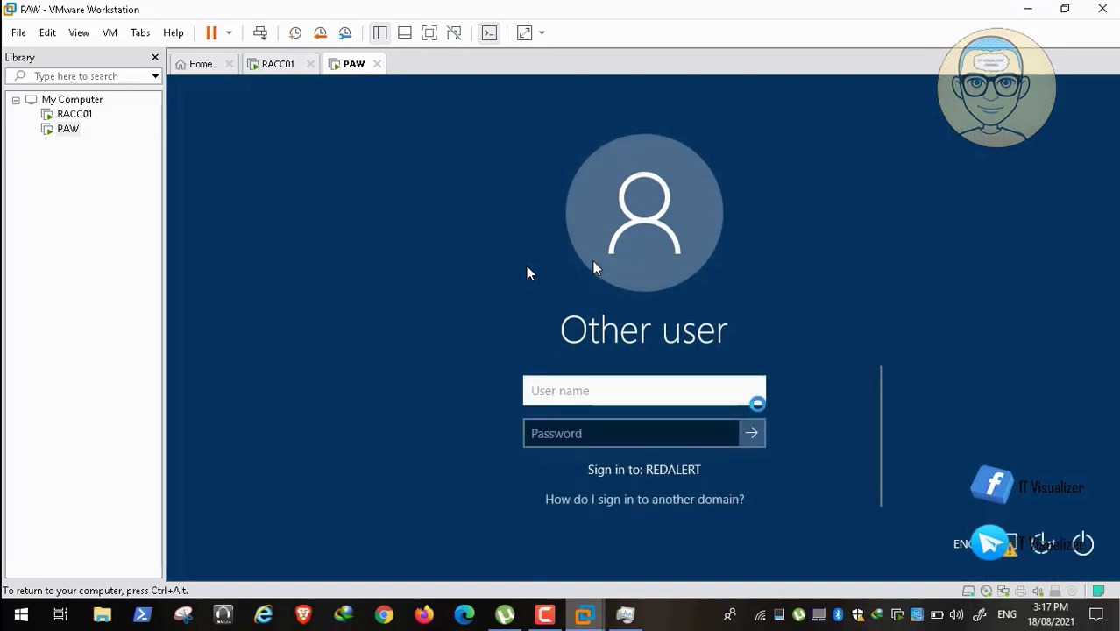
type("redaler")
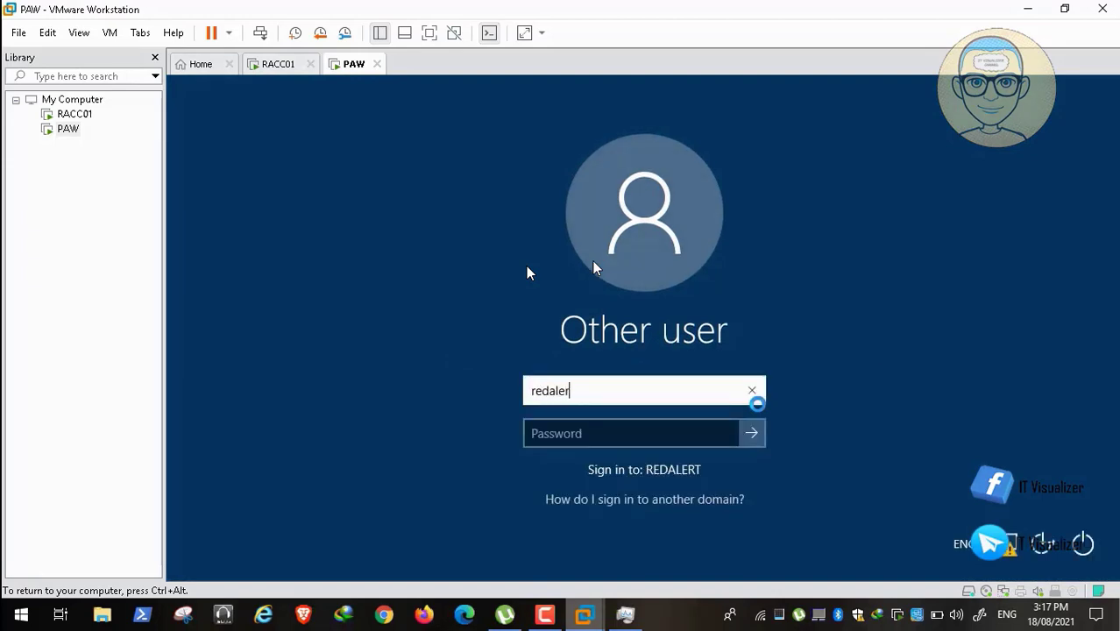
type("t\\kraouf")
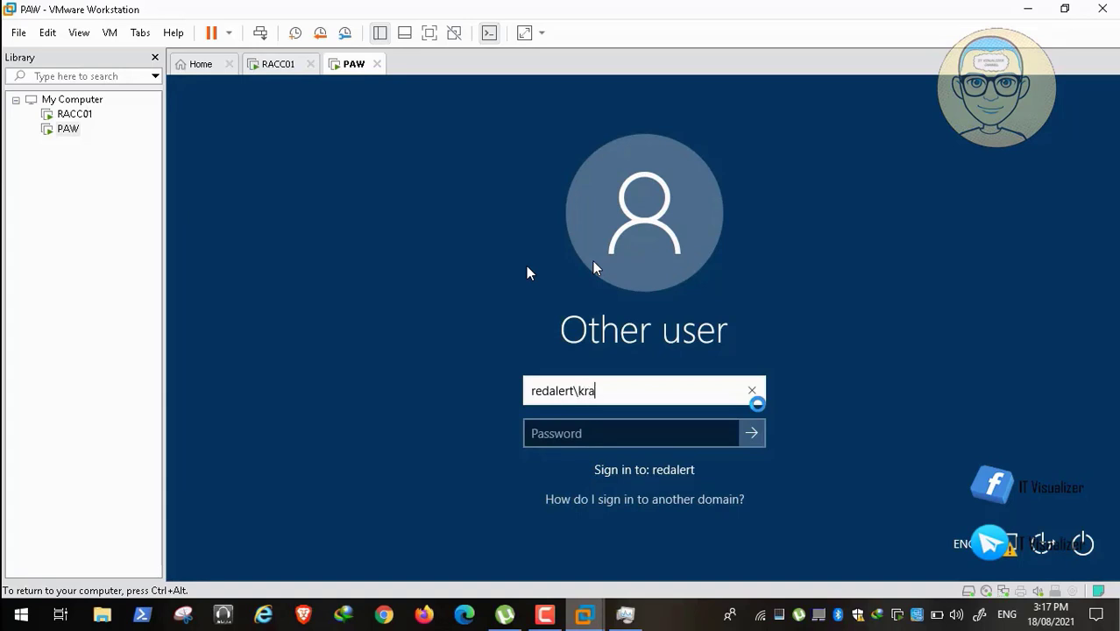
key("Tab")
type("*****")
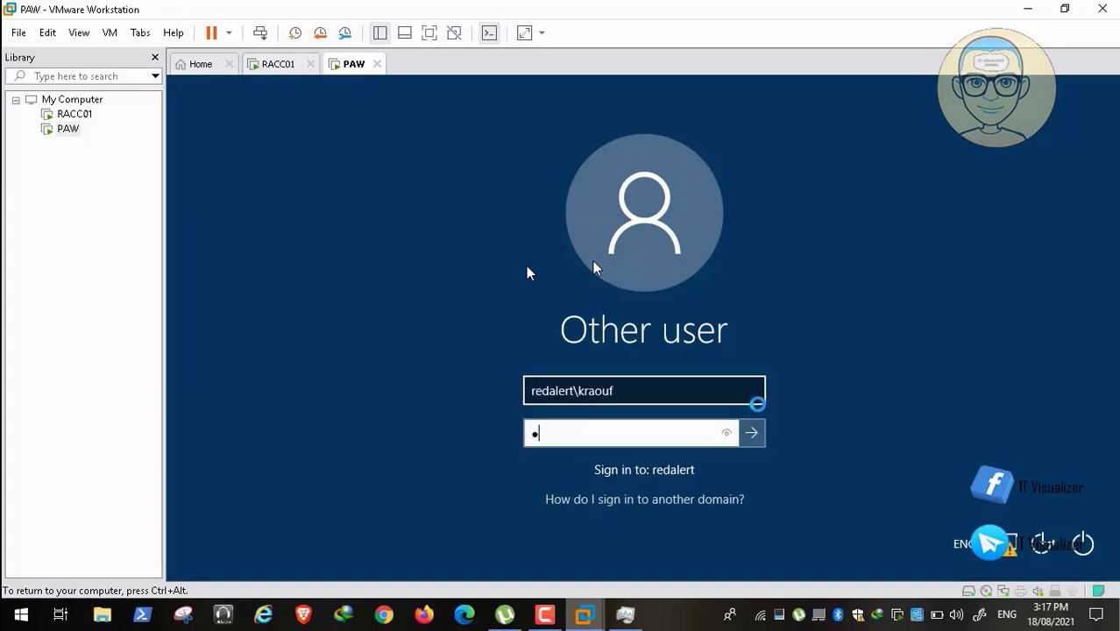
type("*****")
key("Return")
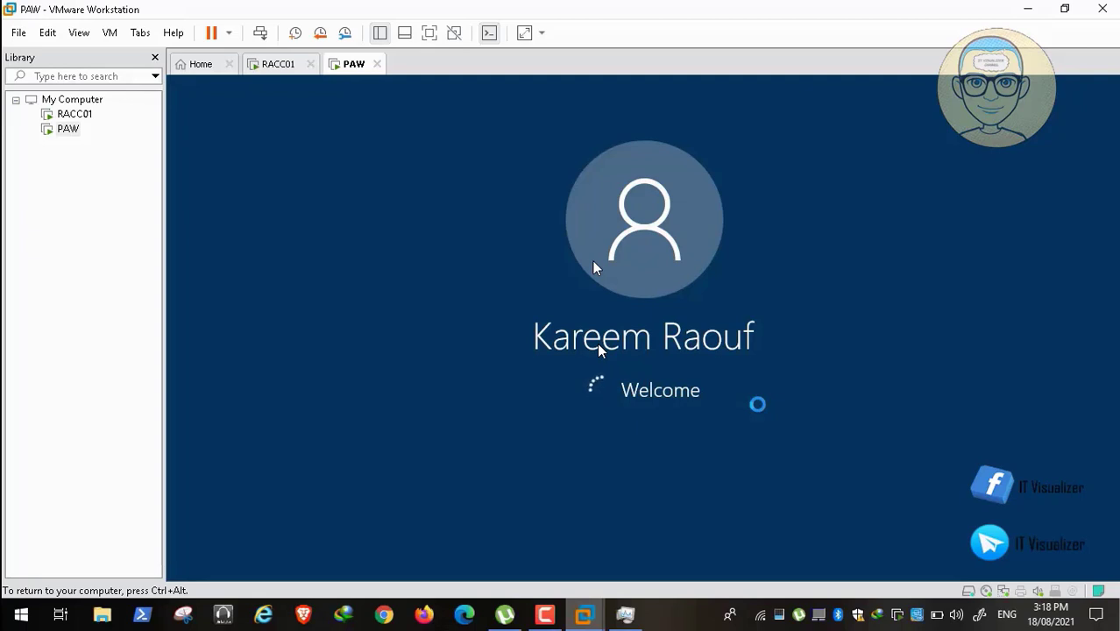
Wait for the eagle-wallpaper desktop to load, then select the RedAlert Console.msc shortcut.
mouse_move(775, 574)
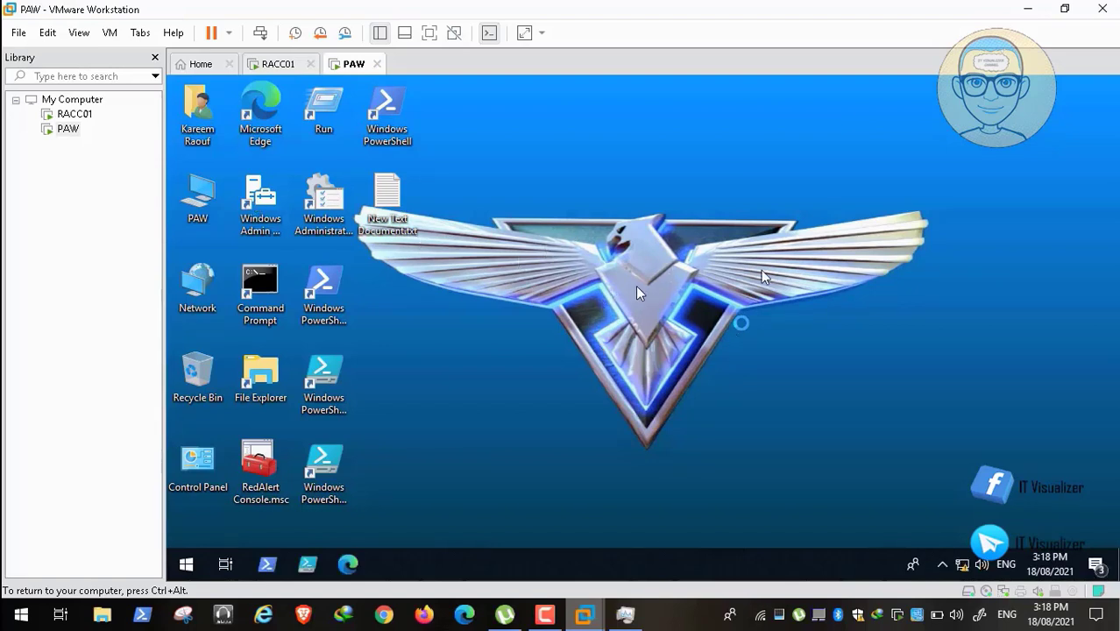
left_click(259, 465)
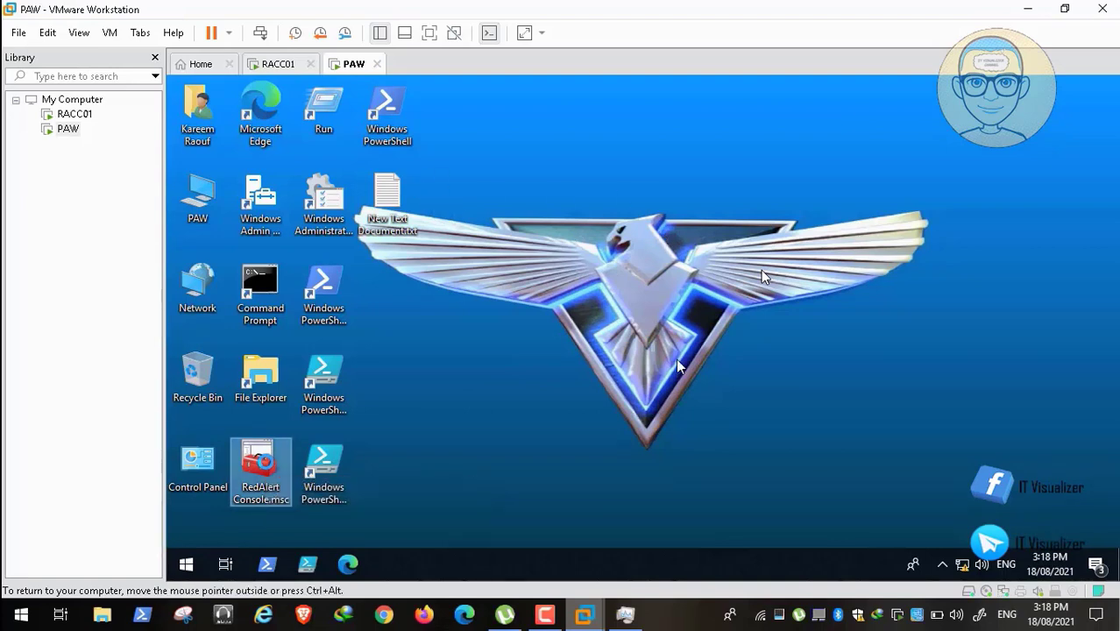
Seek through the UN_All_Generals group to the empty Allies Command Center Army Camps OU.
mouse_move(907, 601)
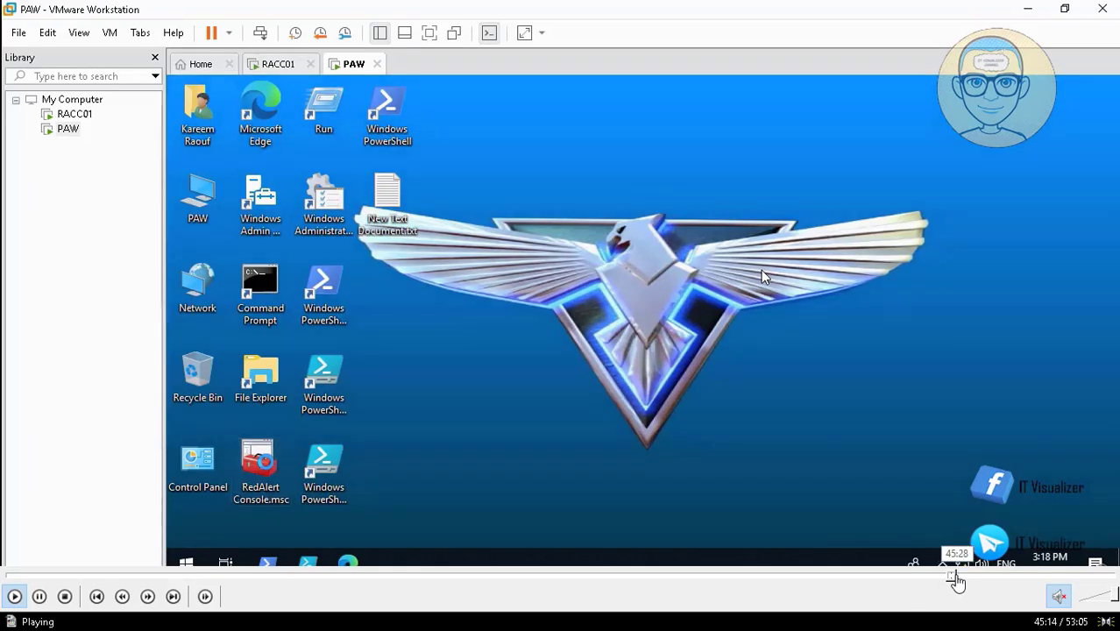
left_click(959, 576)
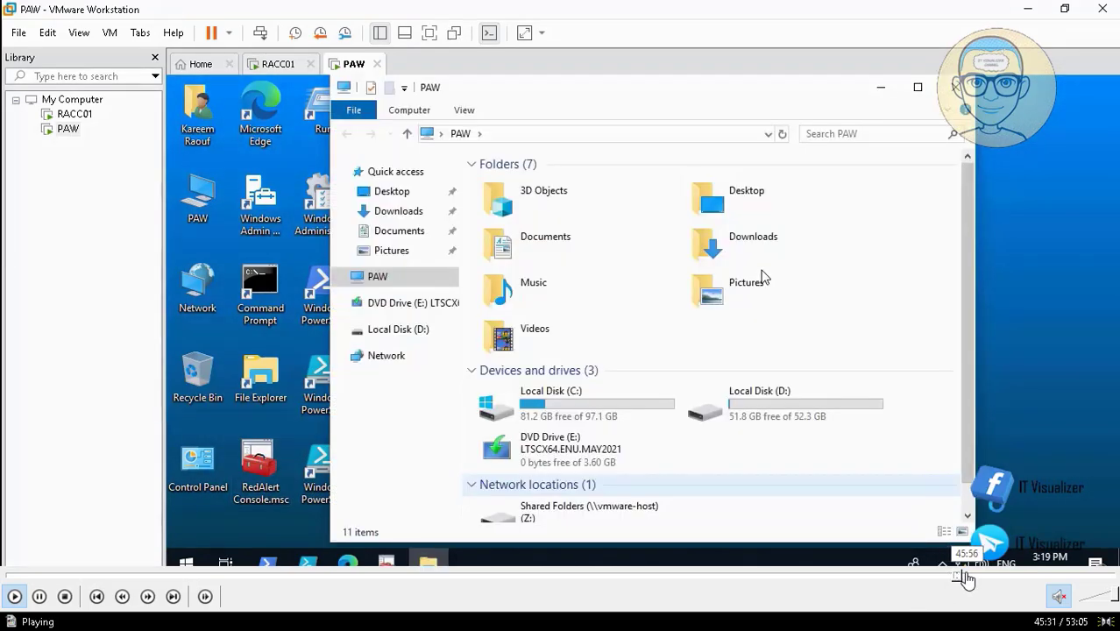
left_click(965, 576)
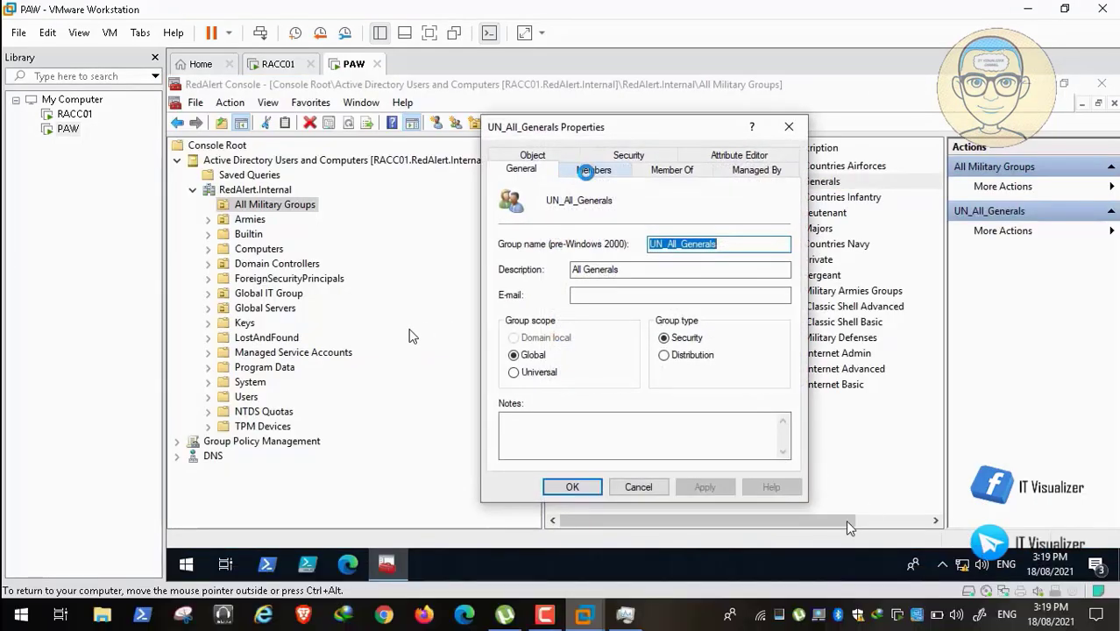
mouse_move(964, 576)
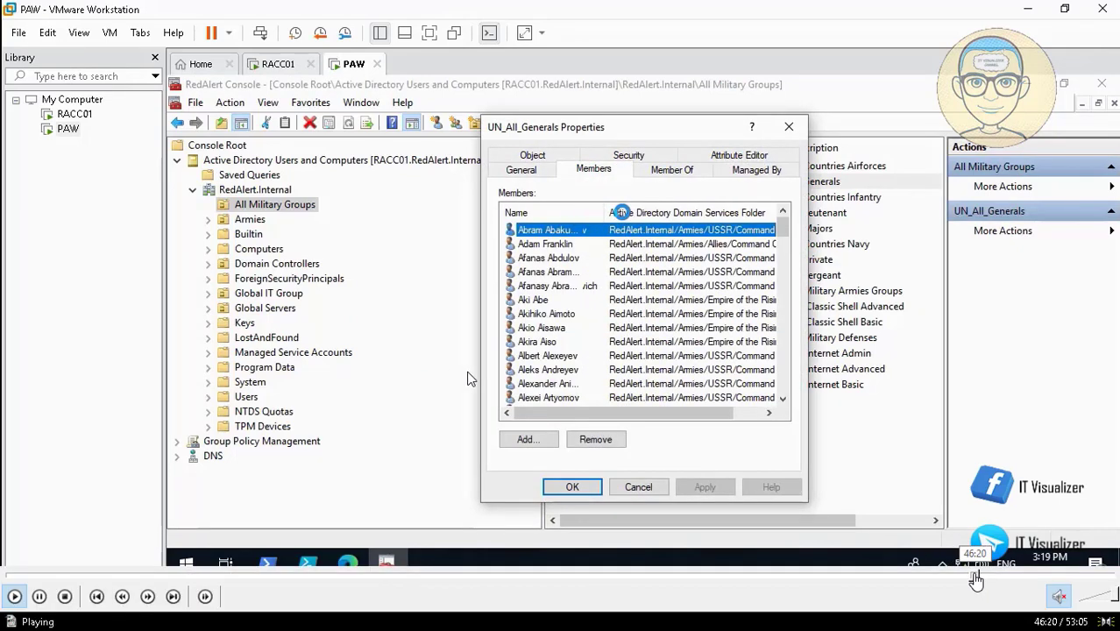
left_click(975, 576)
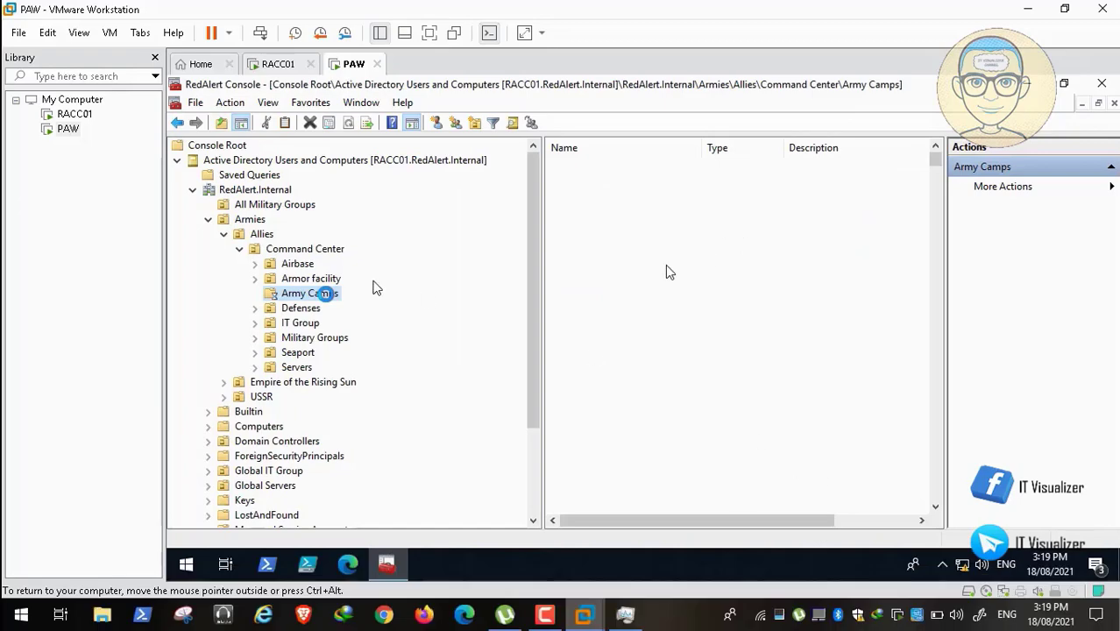
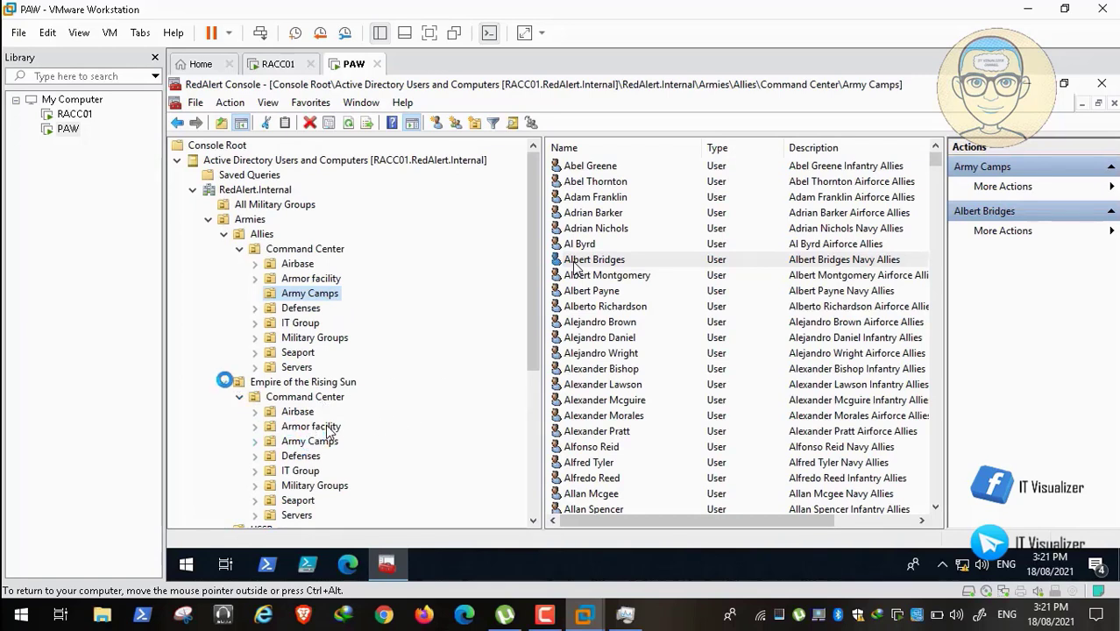
Collapse the Empire of the Rising Sun branch and close the RedAlert Console on PAW.
left_click(224, 383)
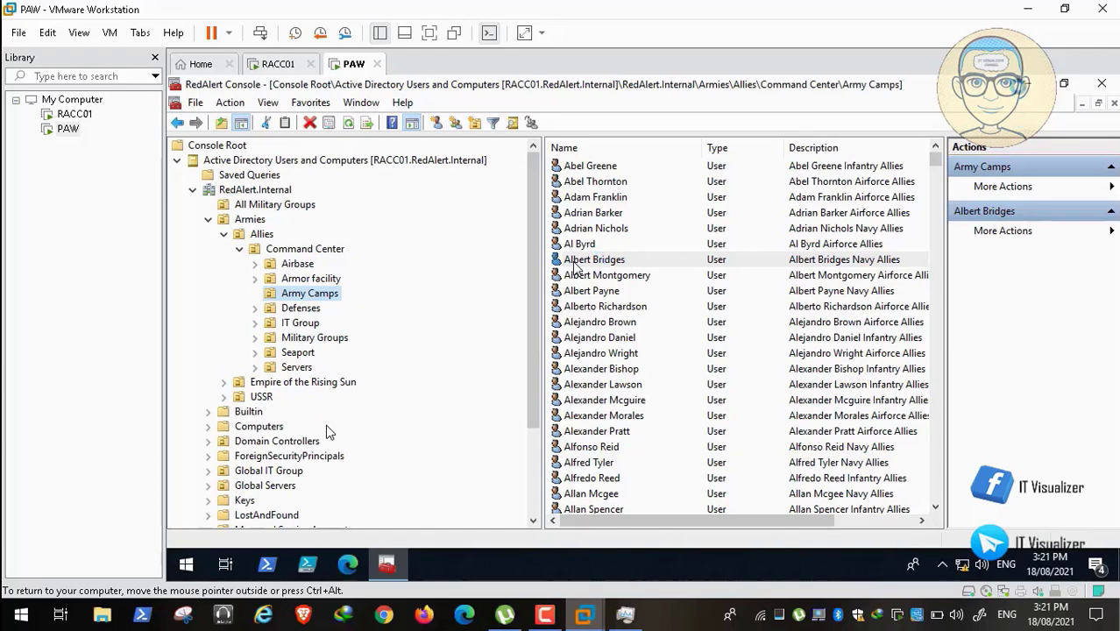
left_click(1018, 85)
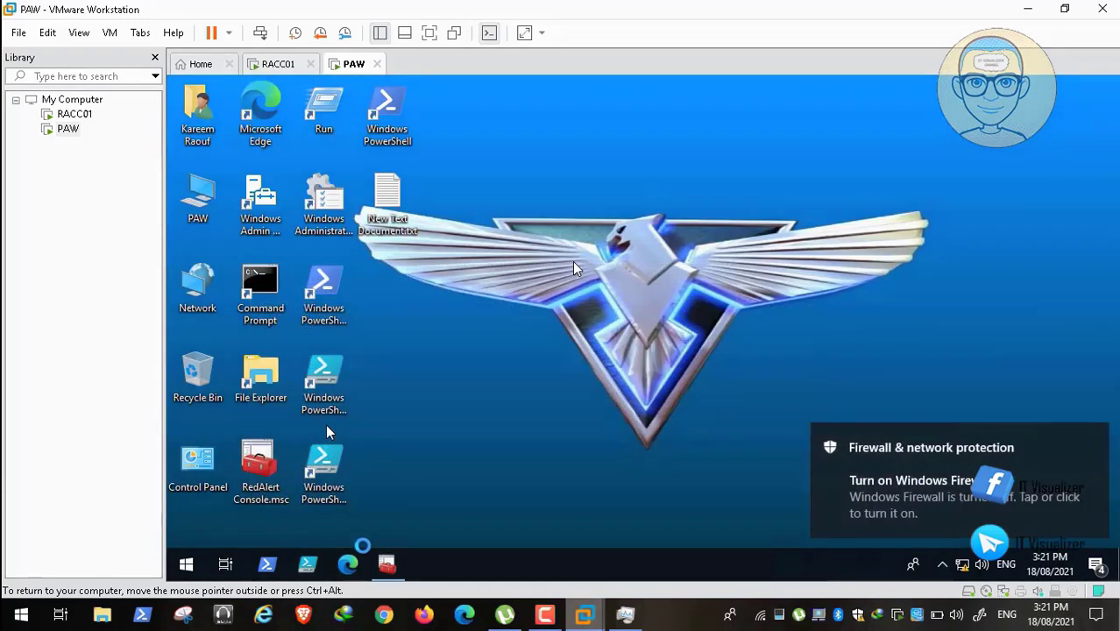
key("alt+Tab")
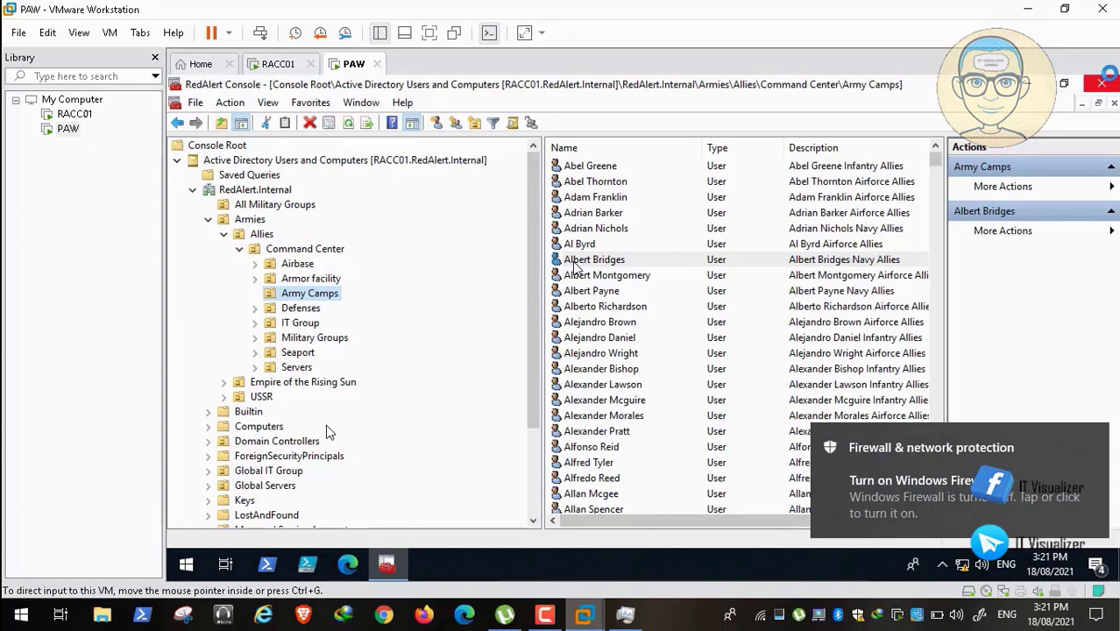
left_click(1099, 83)
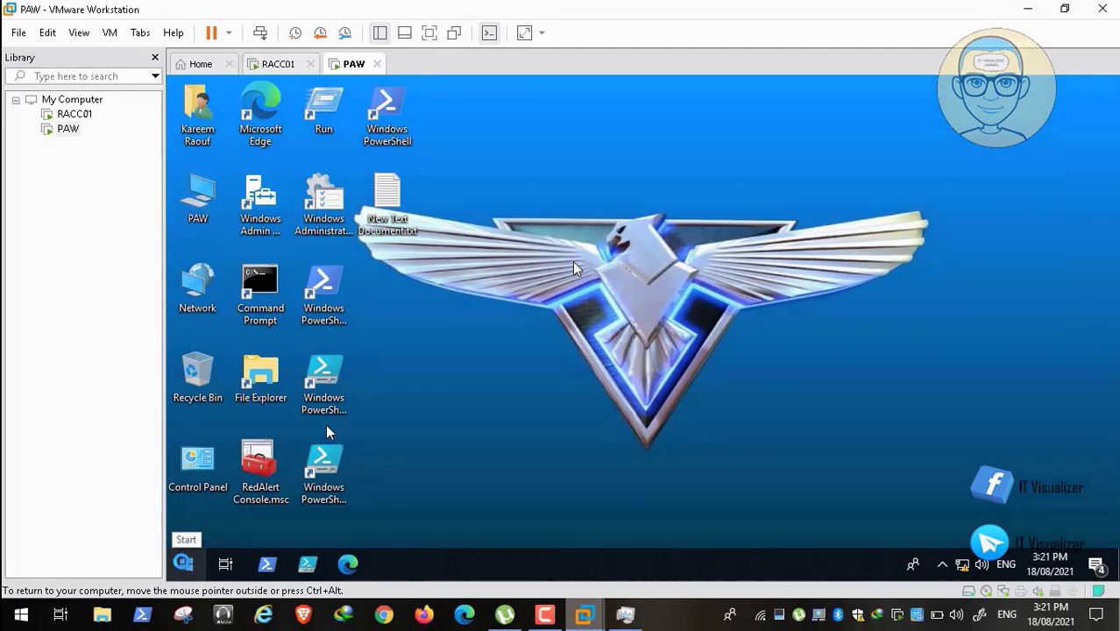
Sign out of the PAW session from the Win+X menu.
key("super+x")
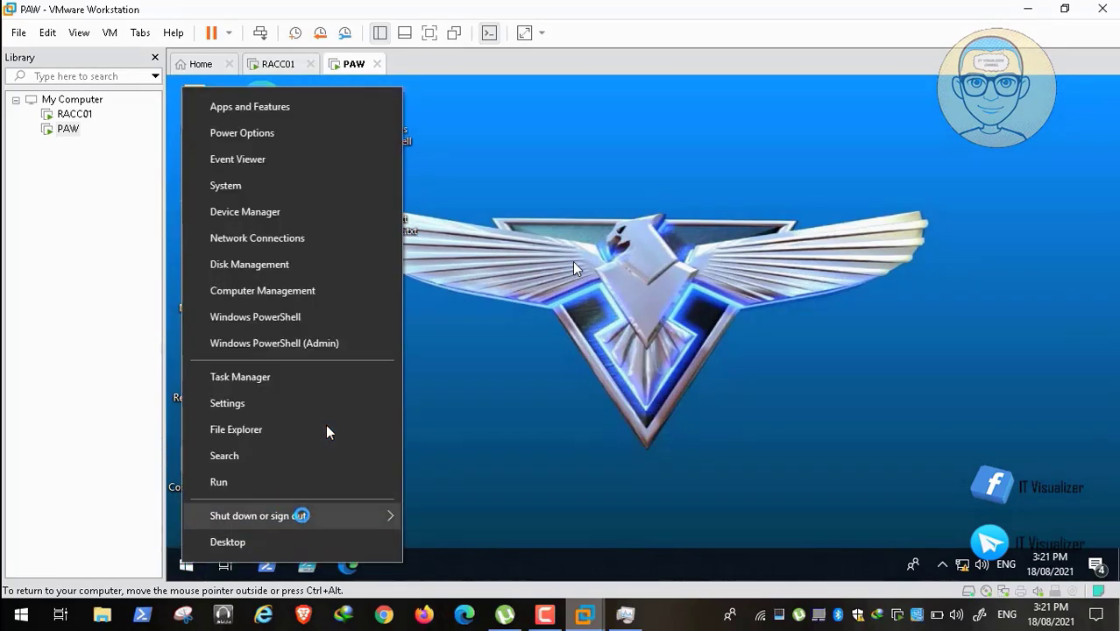
mouse_move(301, 515)
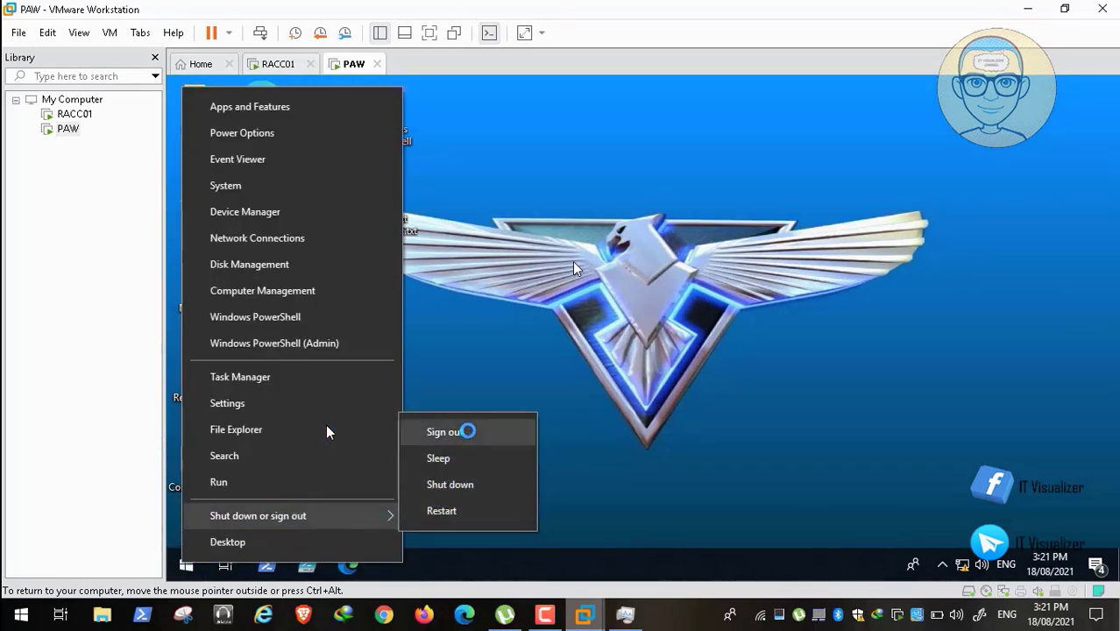
left_click(447, 431)
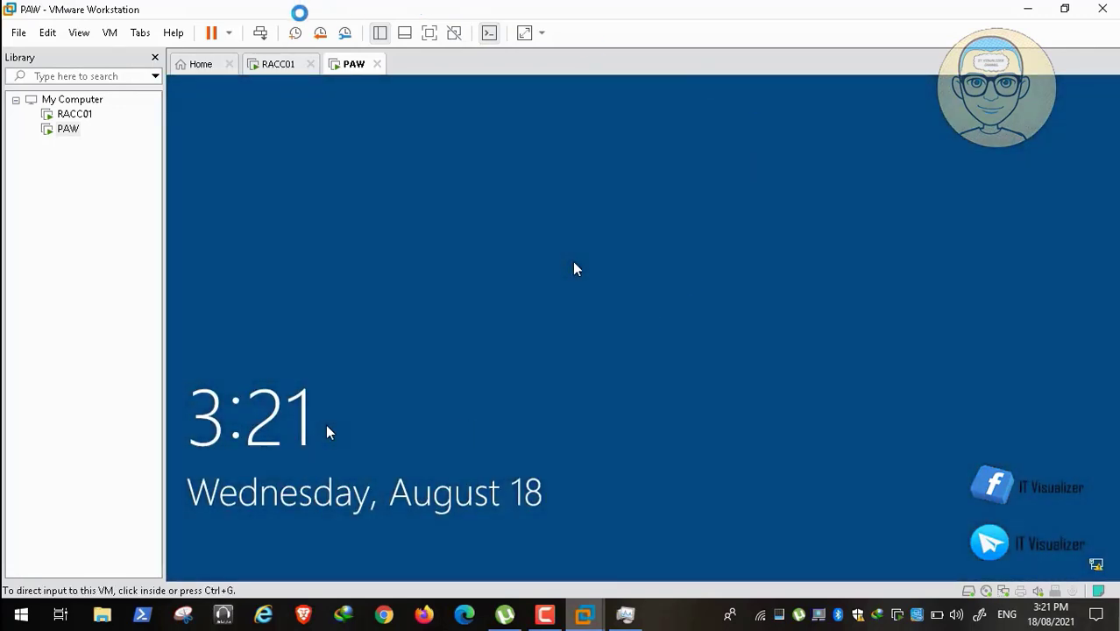
Dismiss PAW's legal notice and sign in with the domain user's name and password.
left_click(261, 33)
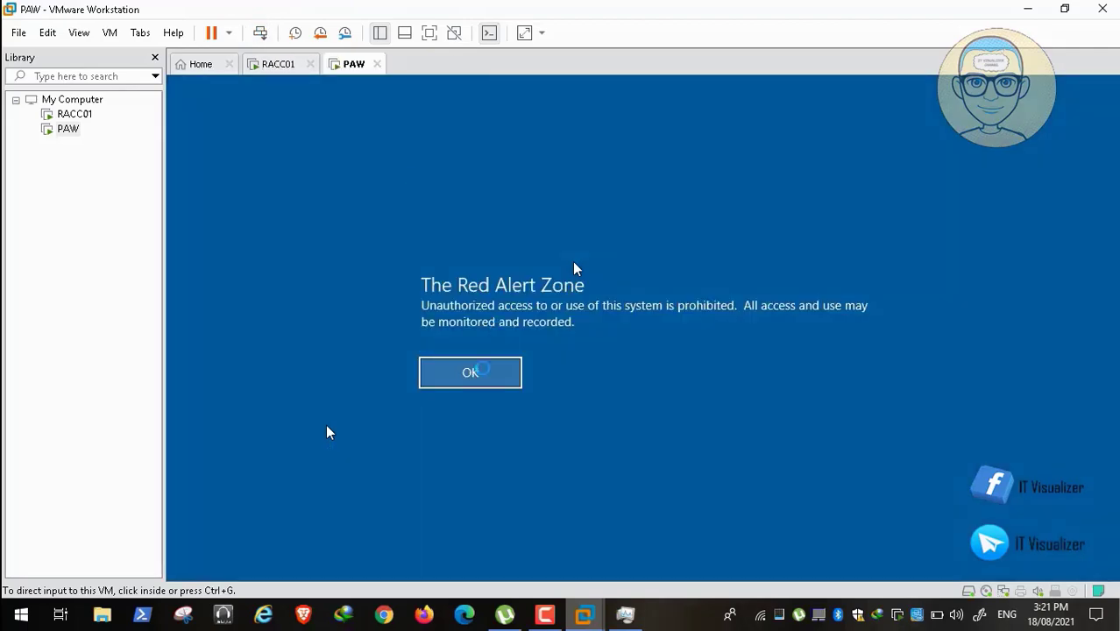
left_click(326, 428)
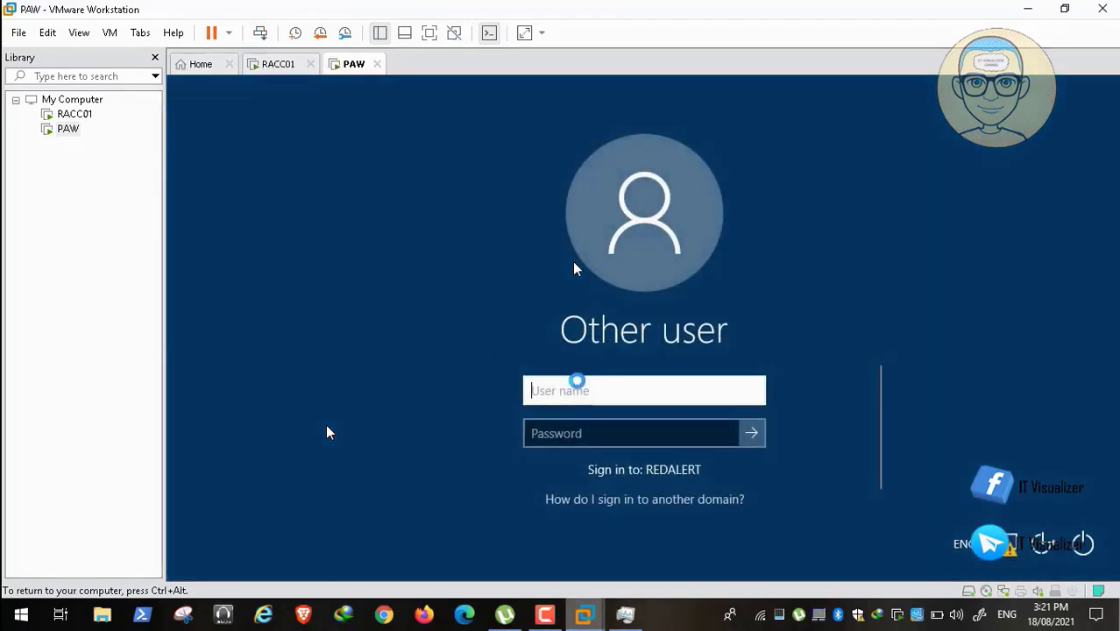
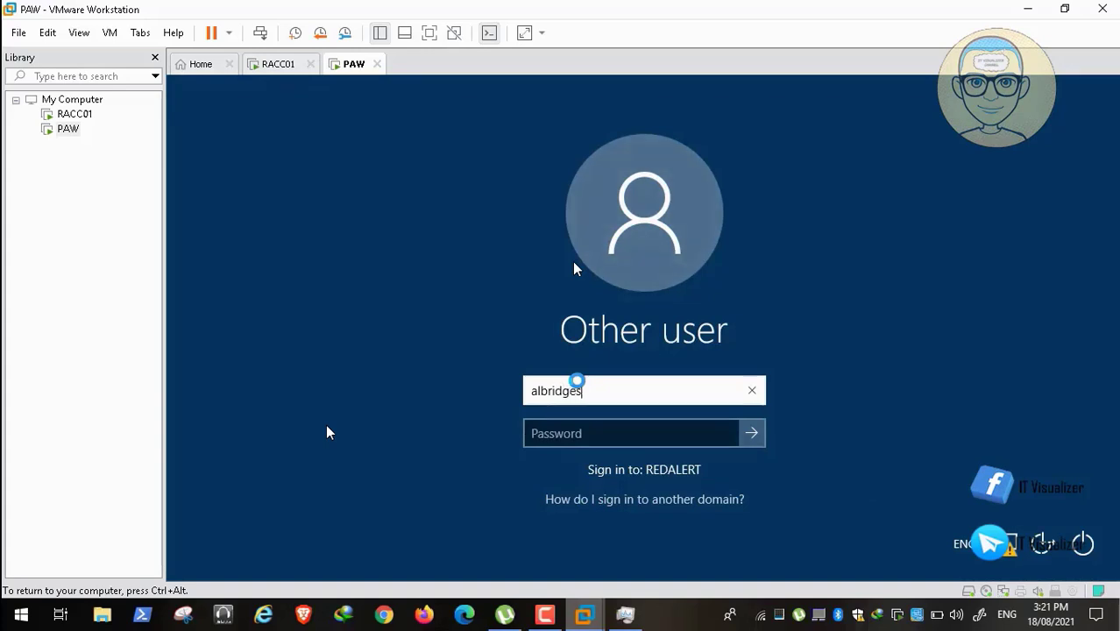
key("Tab")
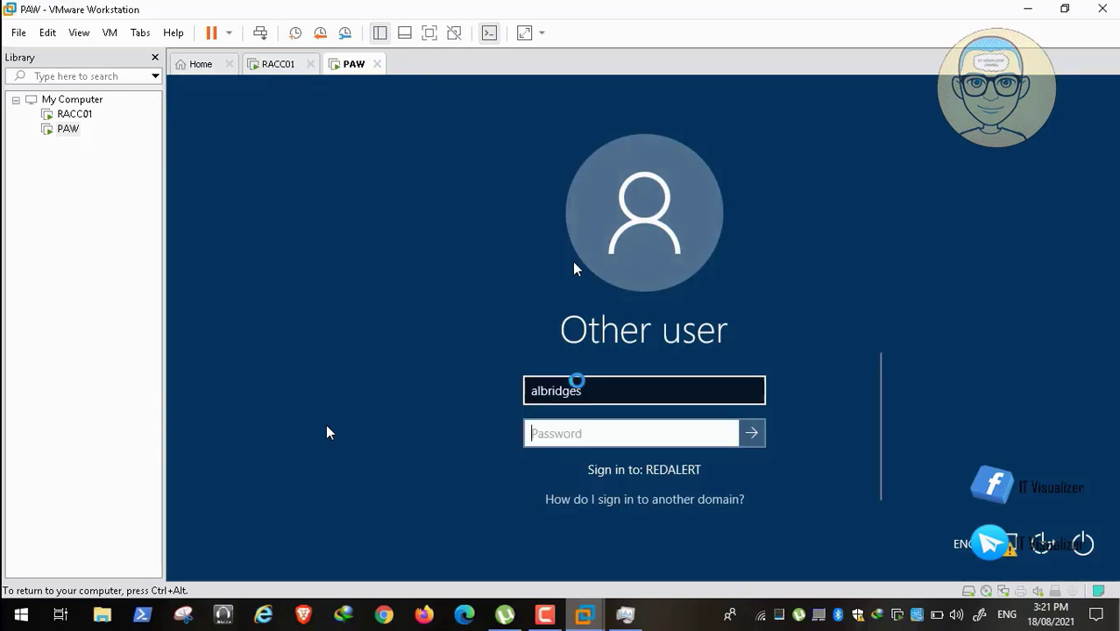
type("Pa55w")
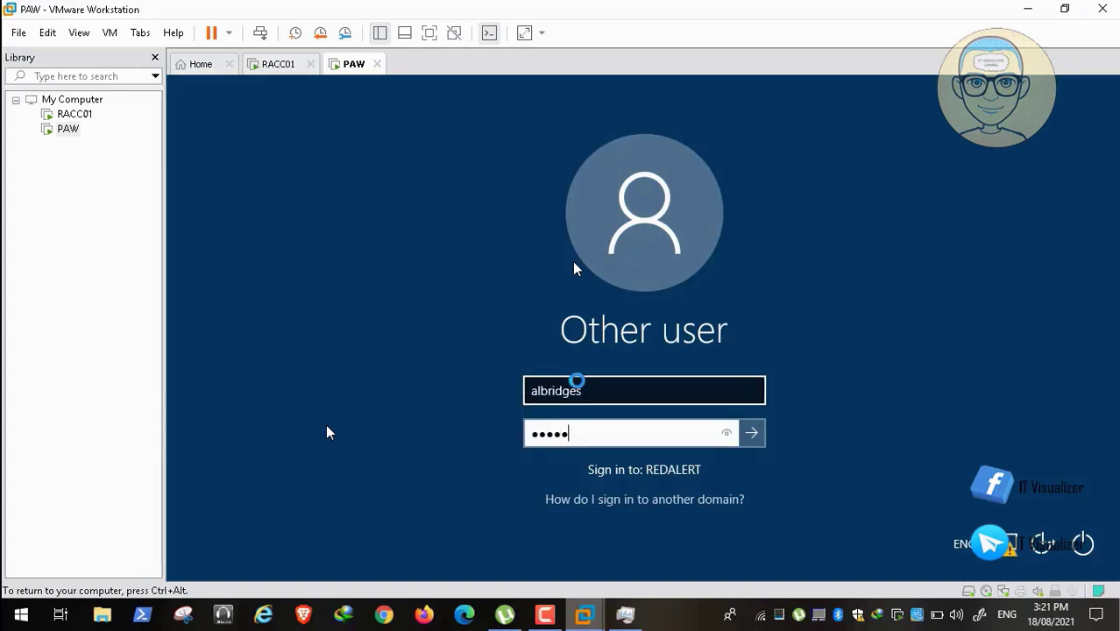
type("0rd123")
key("Return")
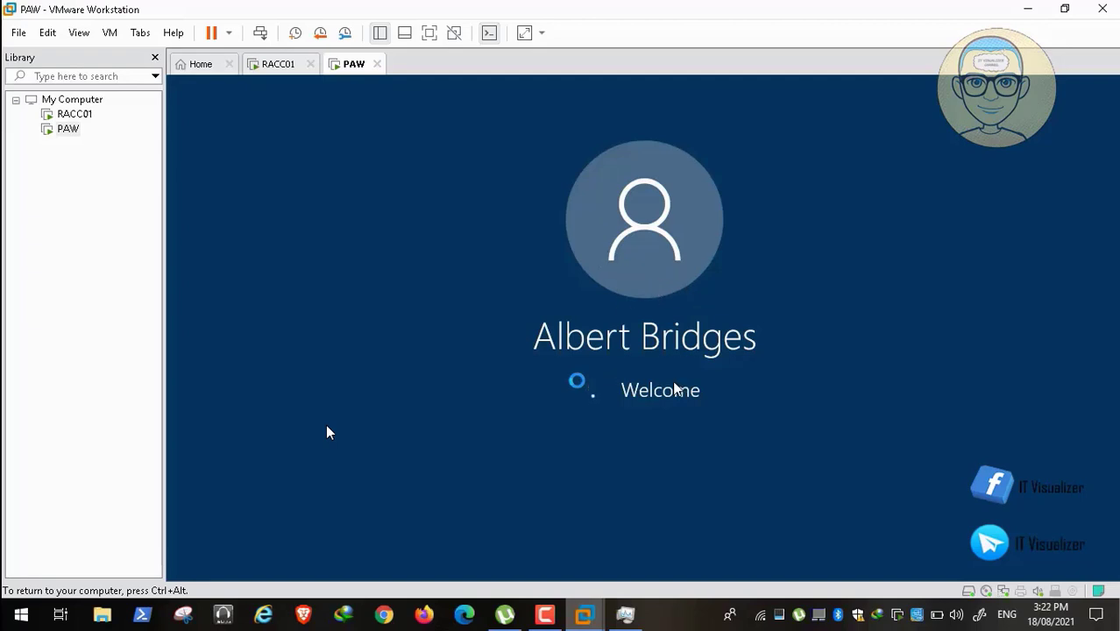
double_click(489, 412)
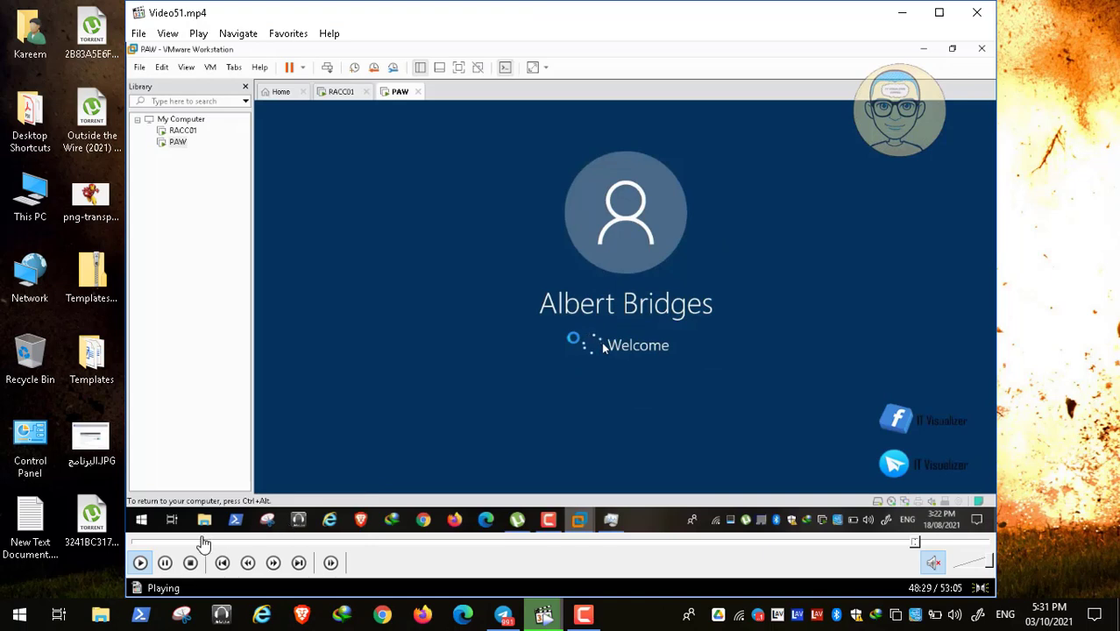
Pause the tutorial video and the screen recording, then seek playback ahead to around 49:00.
left_click(166, 562)
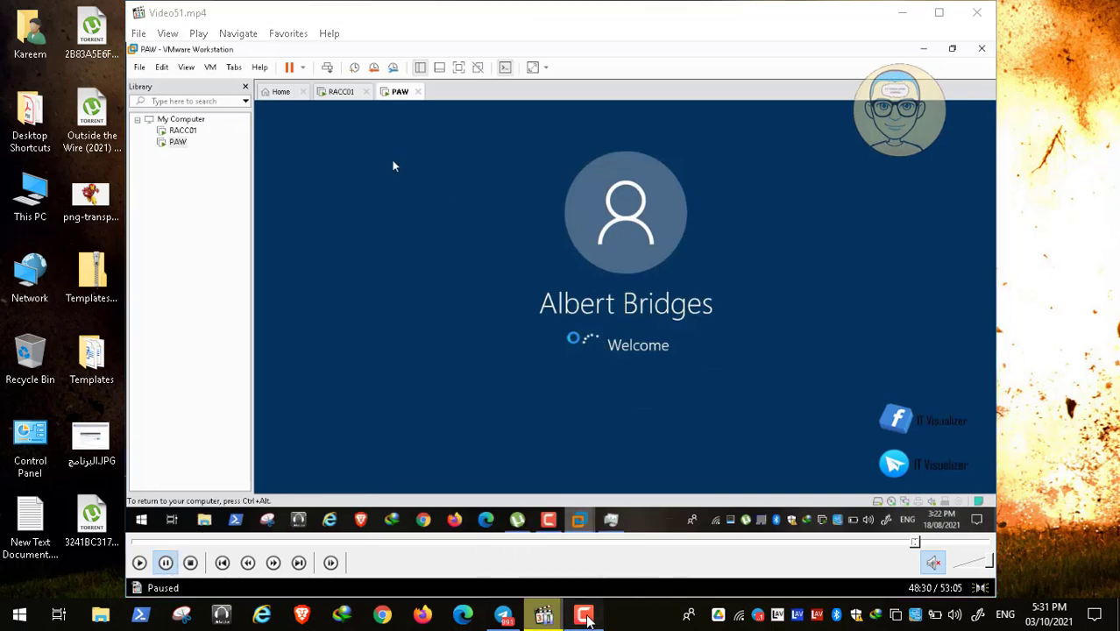
left_click(543, 614)
left_click(1042, 537)
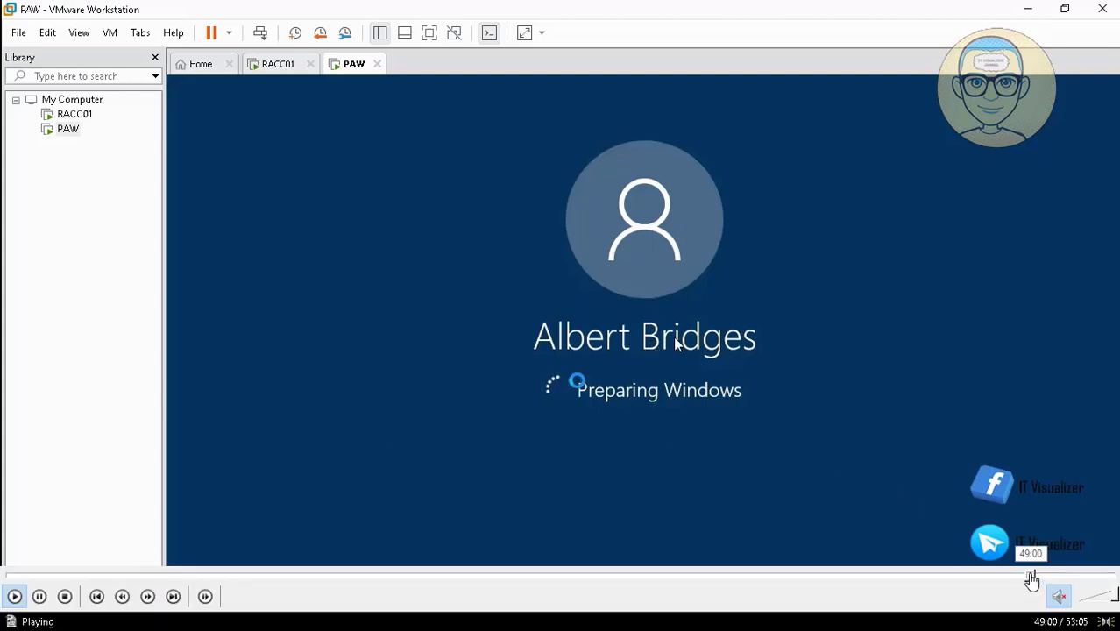
left_click(1035, 576)
Seek the tutorial video ahead to about 50:30, pausing and resuming playback along the way.
left_click(1041, 576)
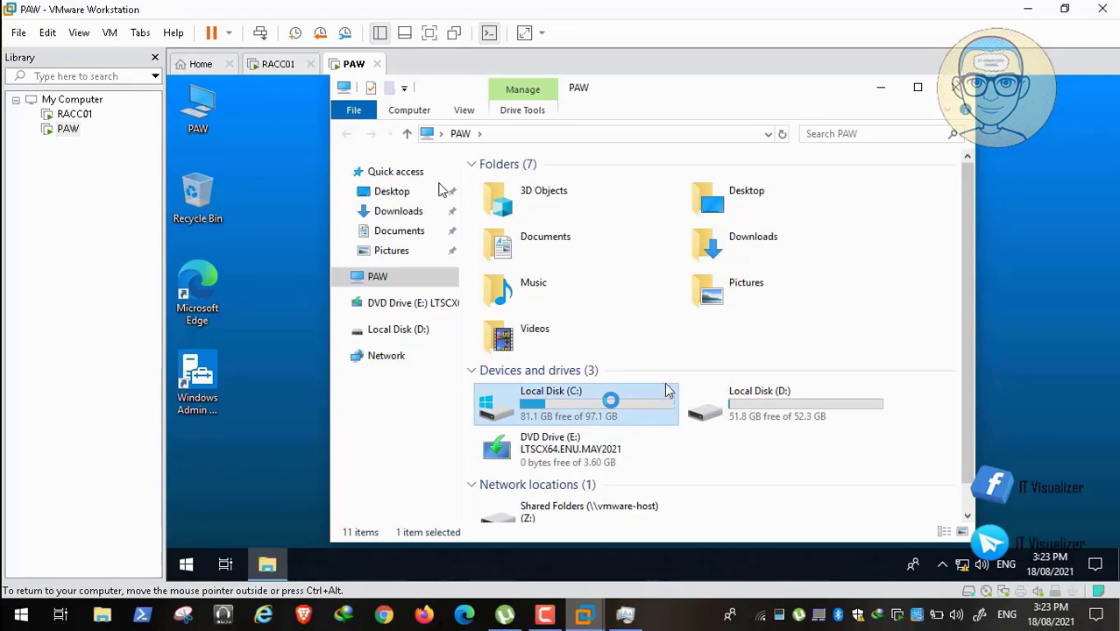
mouse_move(207, 597)
left_click(13, 597)
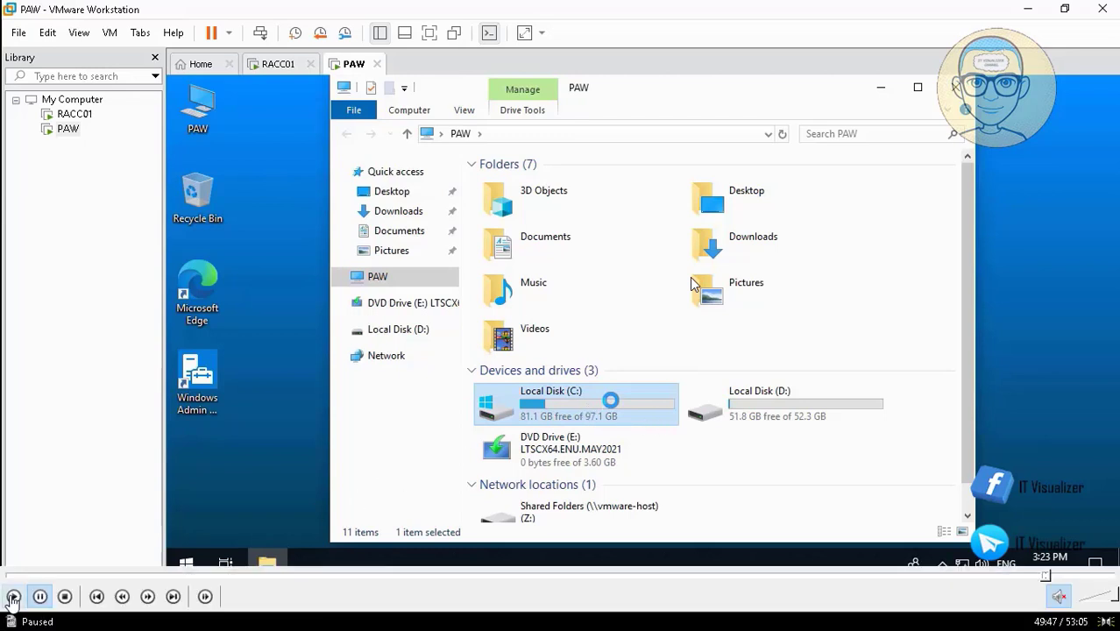
left_click(767, 487)
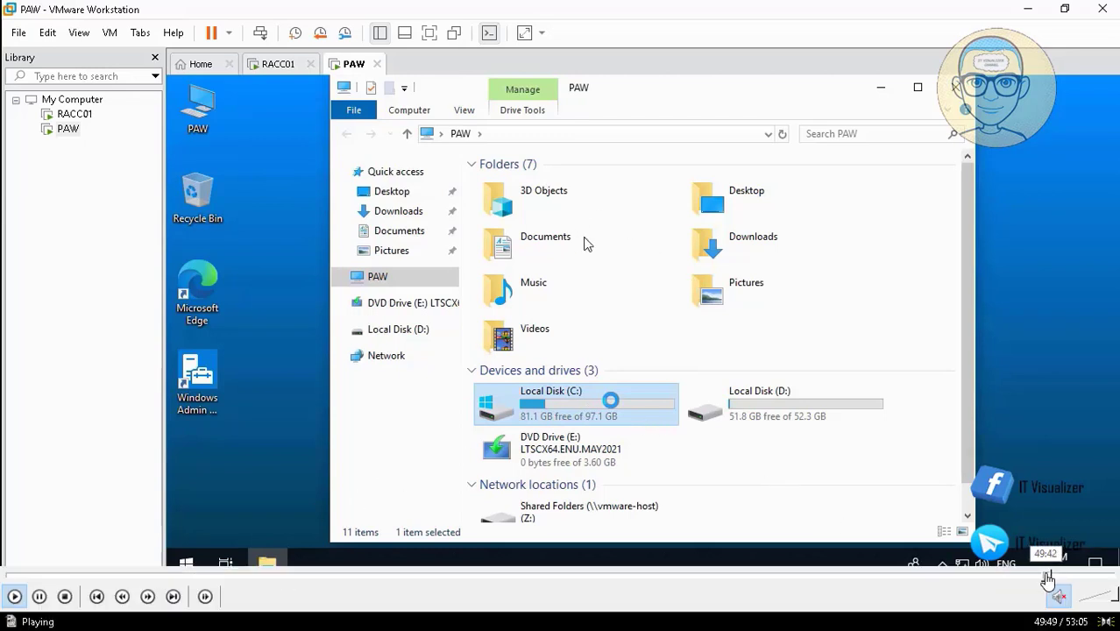
left_click_drag(1052, 578, 1071, 579)
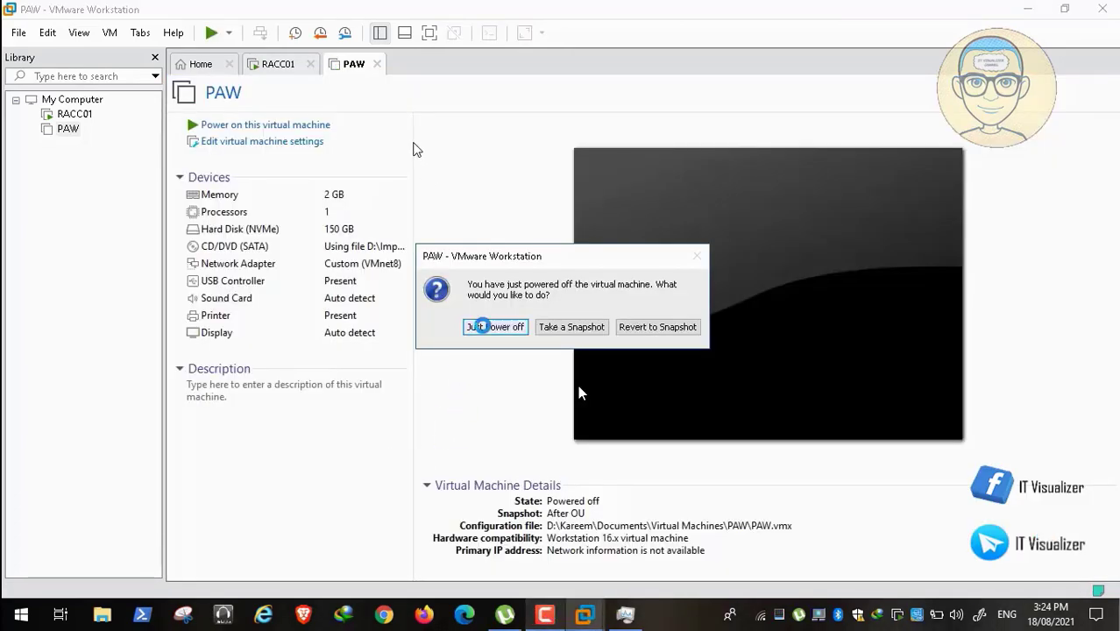
Power off PAW without a snapshot, then sign in to RACC01 with the administrator's credentials.
left_click(495, 326)
left_click(272, 64)
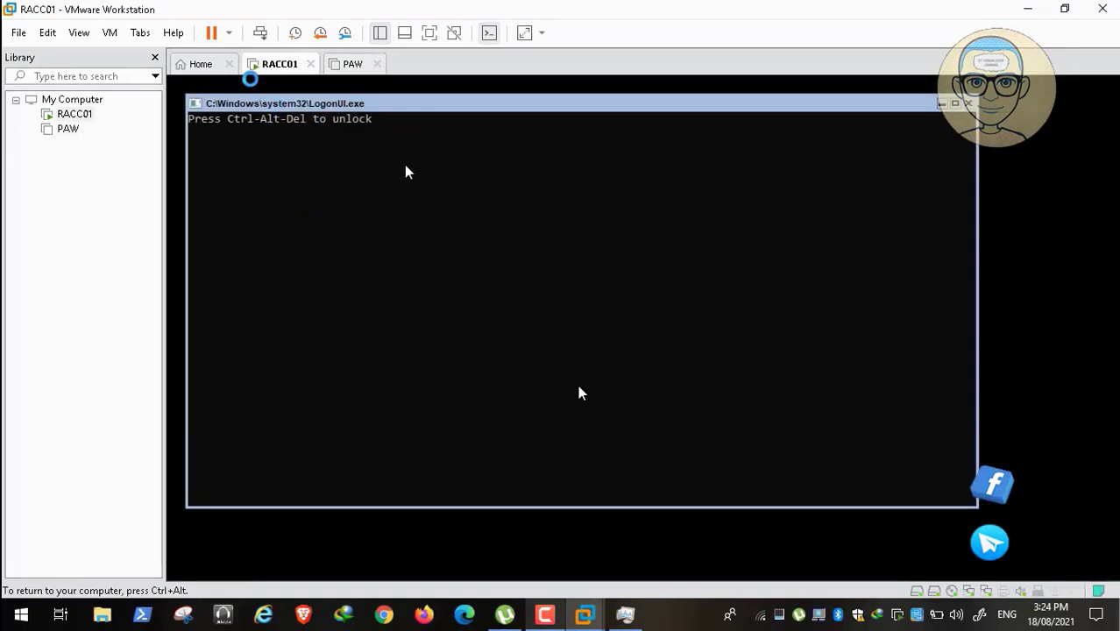
left_click(260, 33)
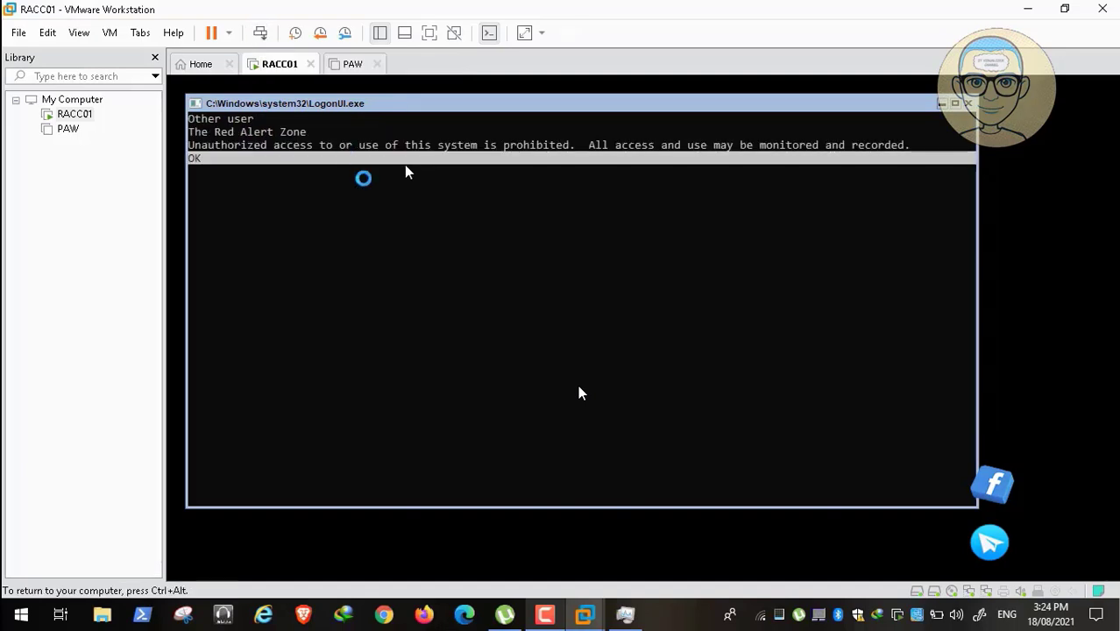
key("Return")
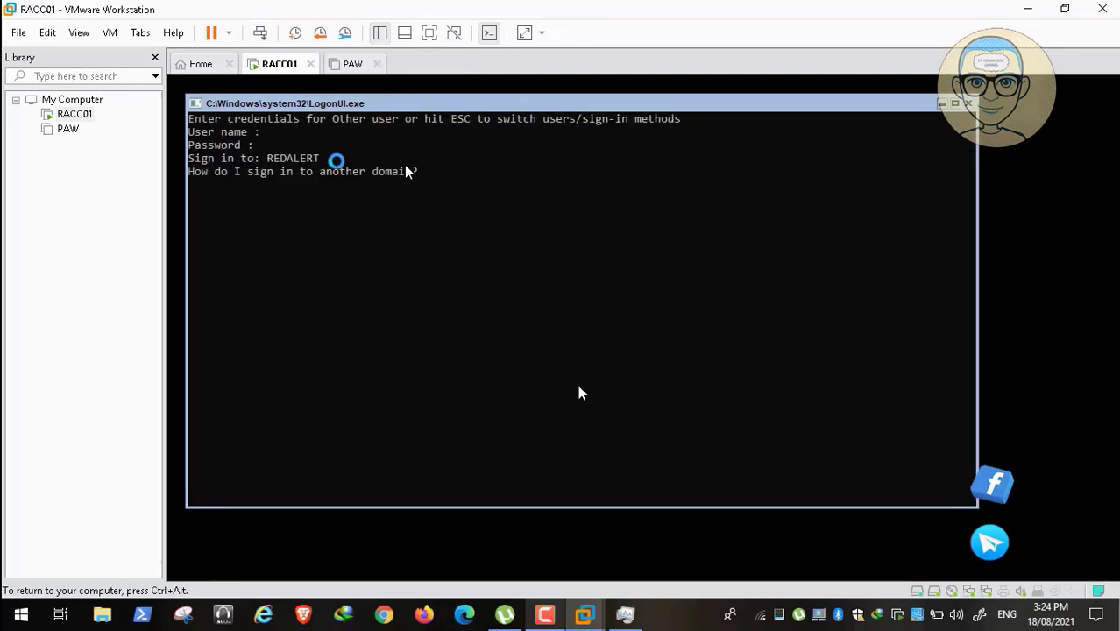
type("kraou")
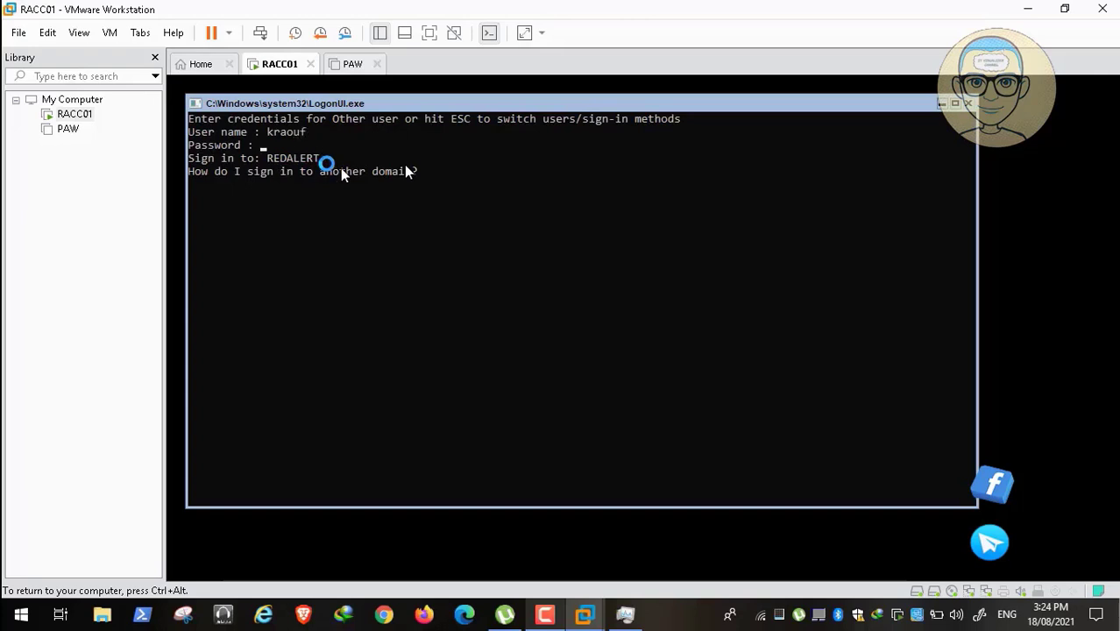
type("*****")
key("Return")
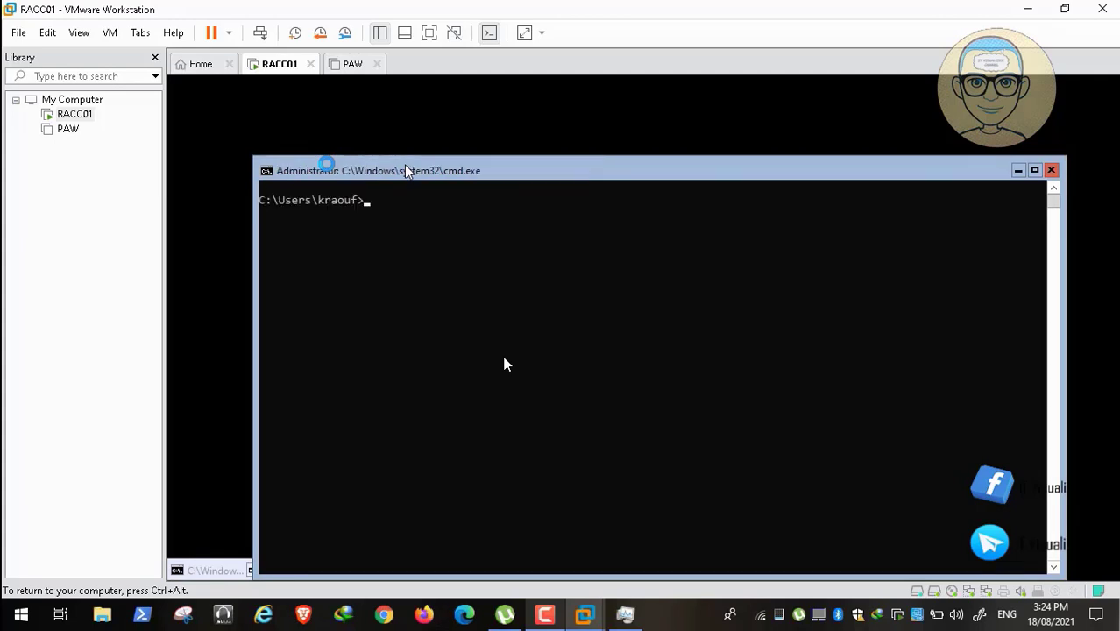
Run shutdown /p in RACC01's command prompt to power it off immediately.
type("shu")
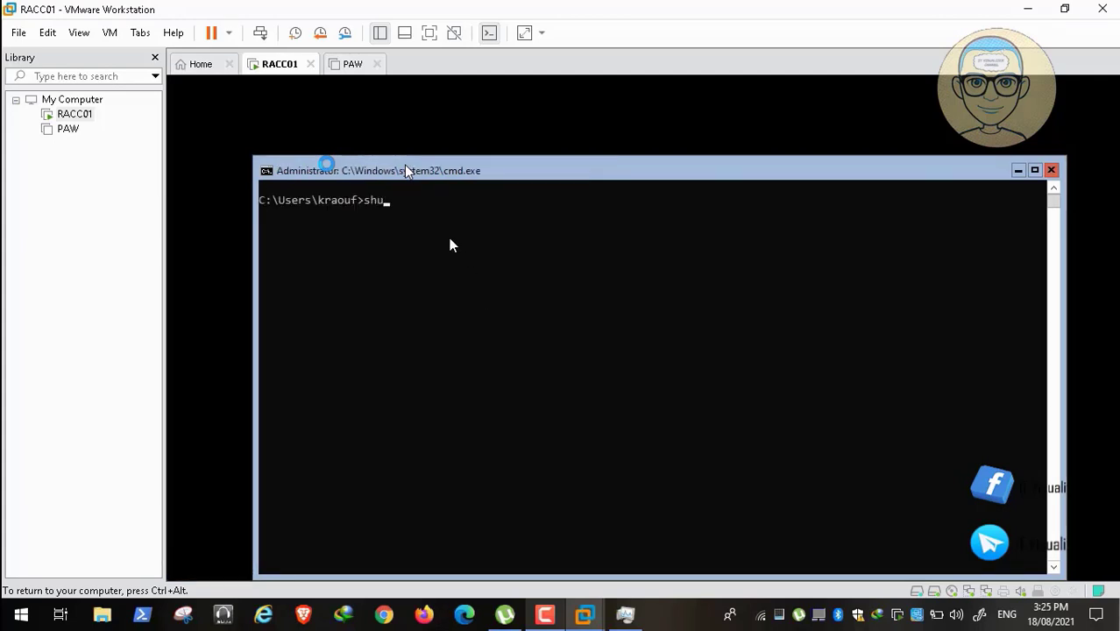
type("tdown")
key("Return")
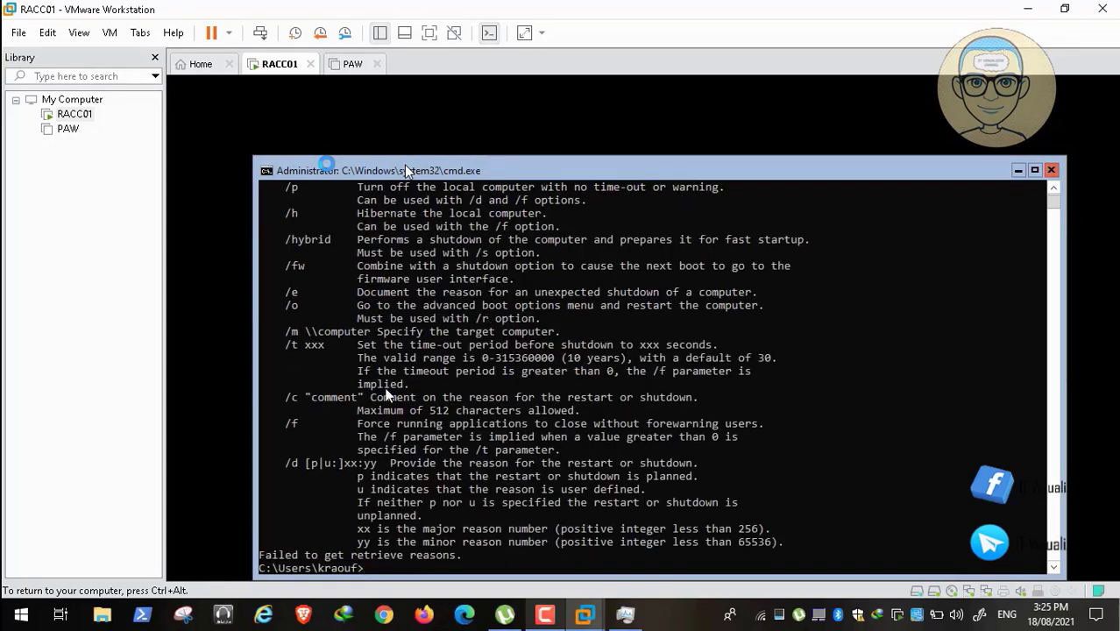
type("shut")
type("down ")
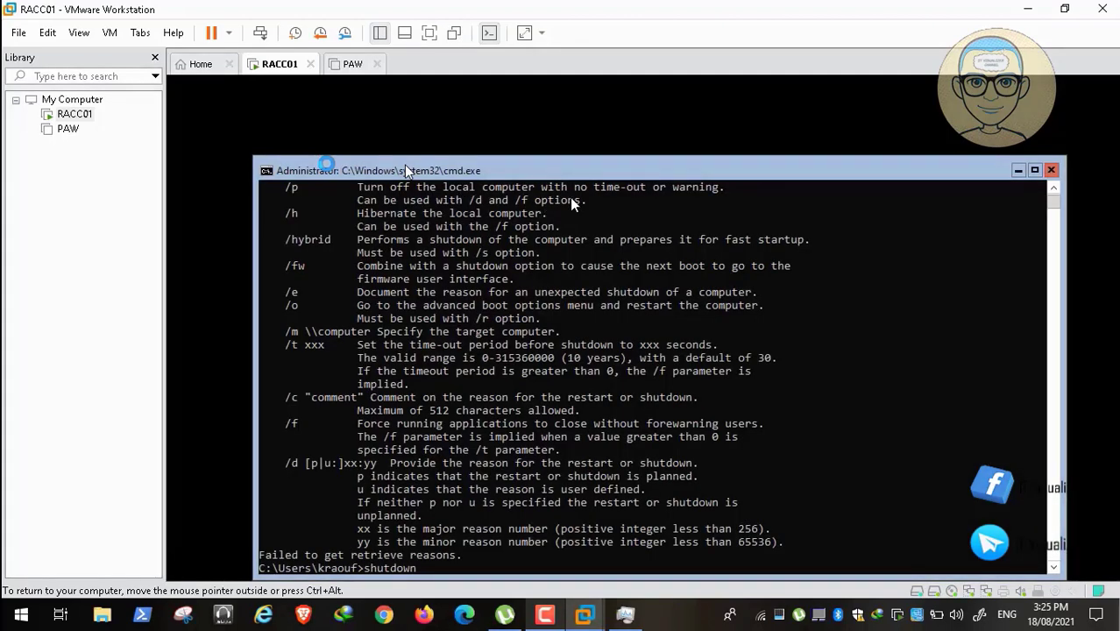
type("/p")
key("Return")
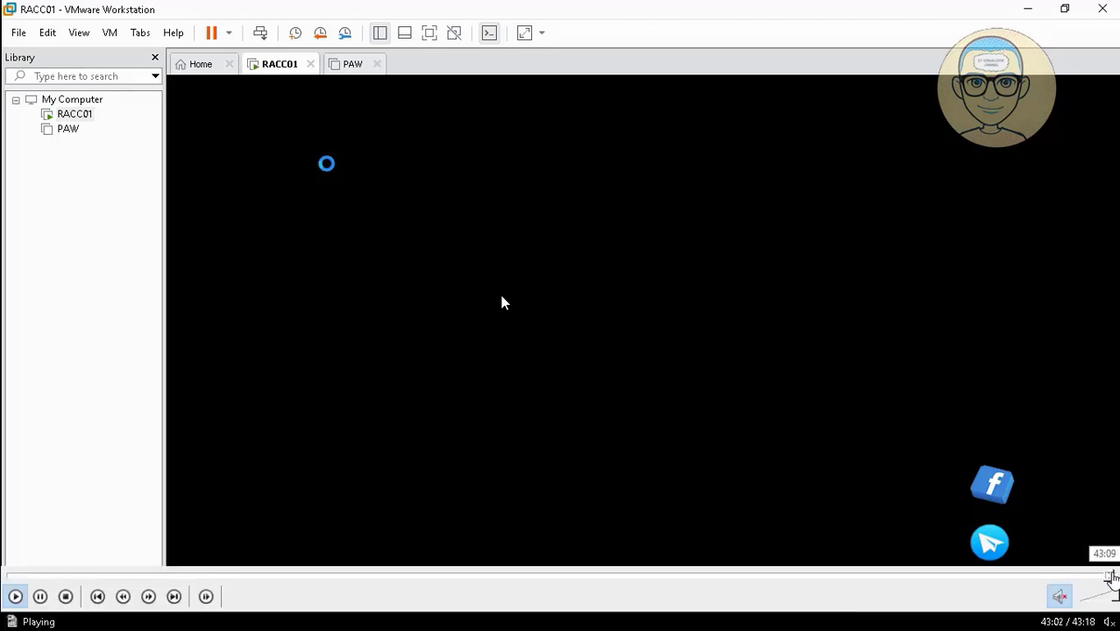
left_click(1111, 577)
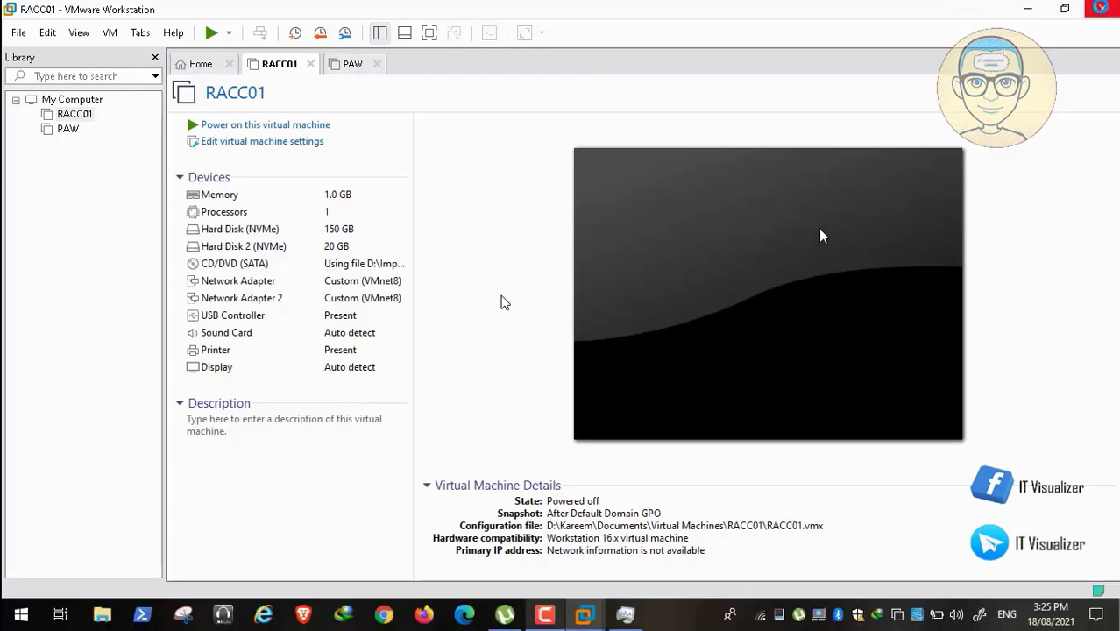